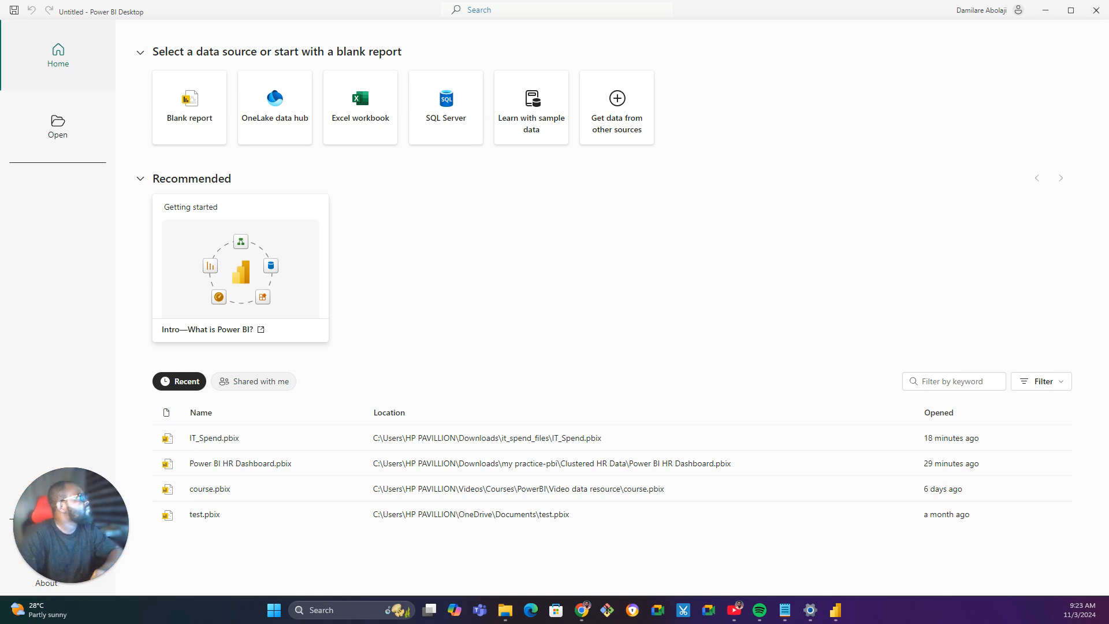
Switch to the File Explorer window showing the Data folder, maximize it and enlarge the view to large icons.
{"action": "left_click", "coordinate": [1108, 50]}
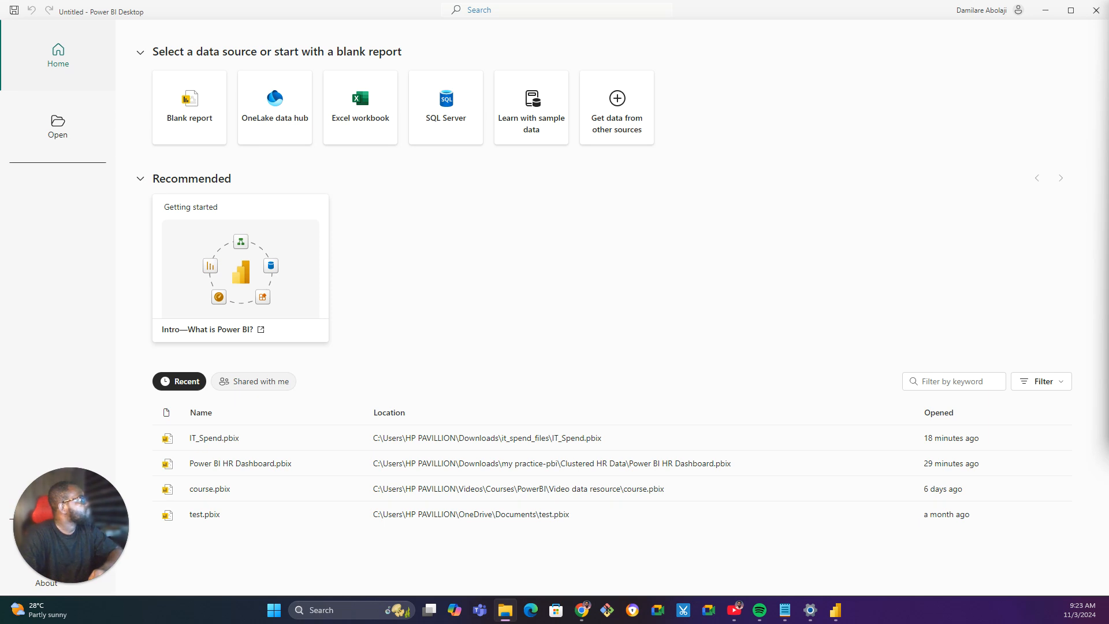
{"action": "left_click_drag", "start_coordinate": [1108, 70], "coordinate": [587, 36]}
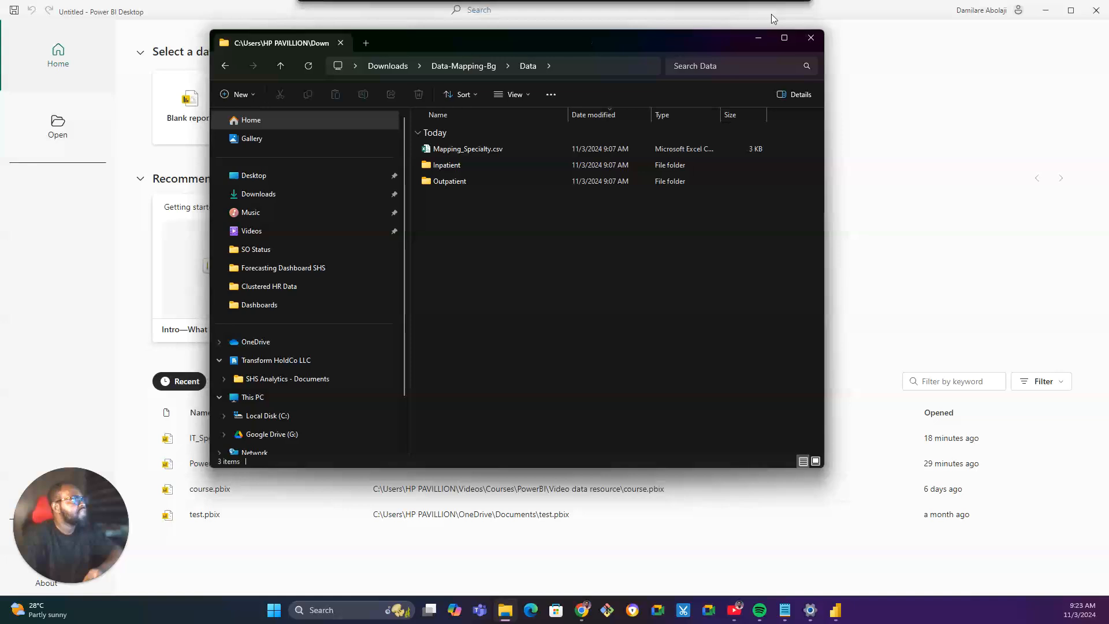
{"action": "left_click", "coordinate": [785, 38]}
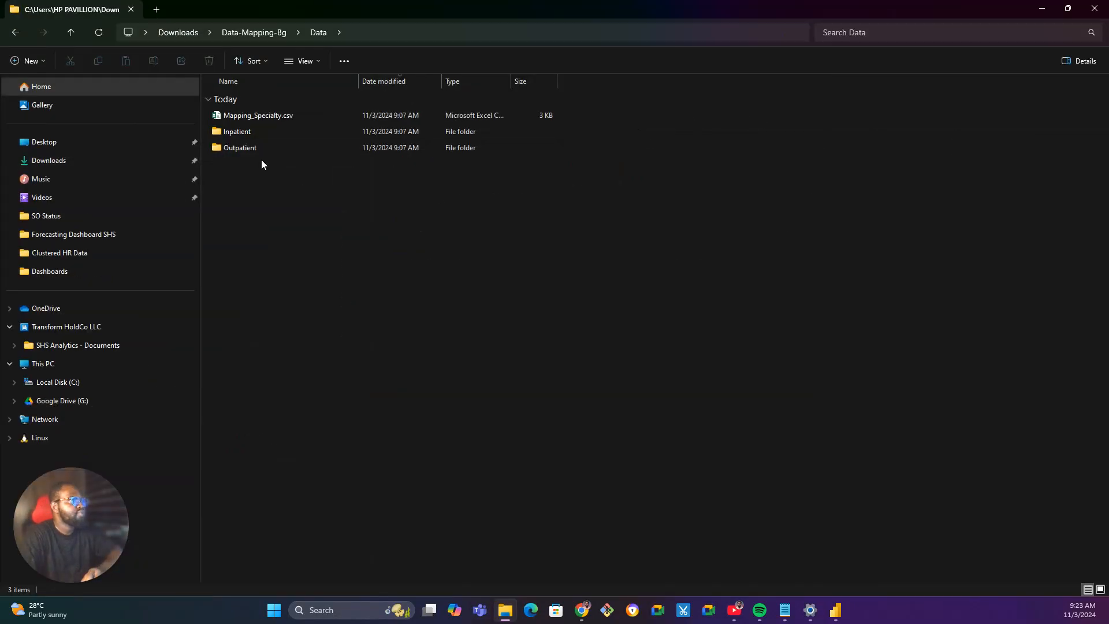
{"action": "key", "text": "ctrl+shift+4"}
{"action": "scroll", "coordinate": [383, 111], "scroll_direction": "up", "scroll_amount": 5, "text": "ctrl"}
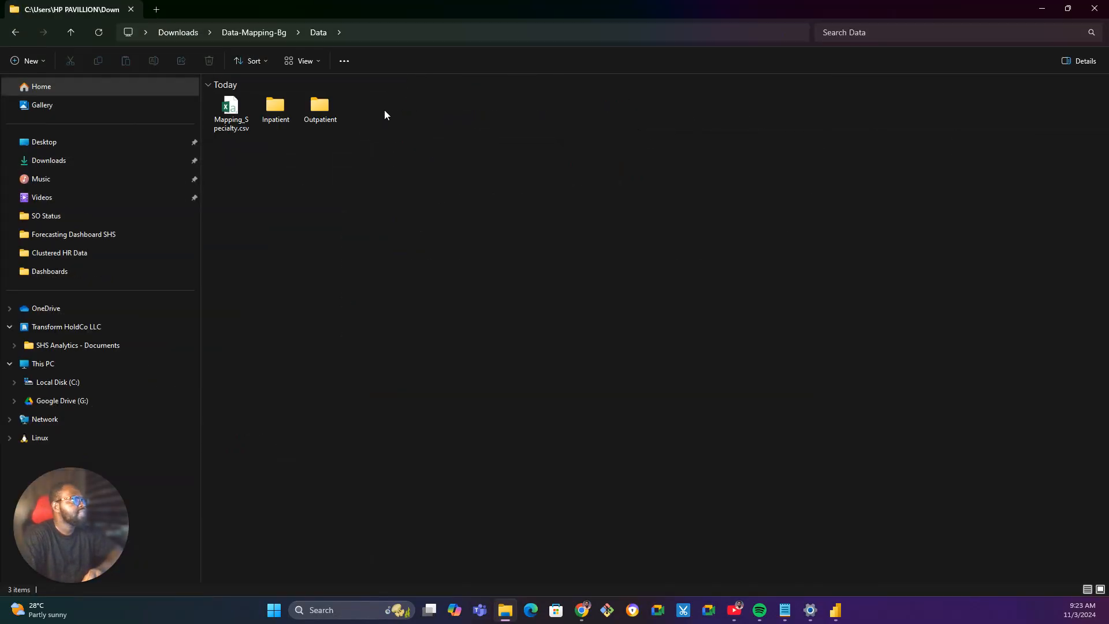
{"action": "scroll", "coordinate": [383, 109], "scroll_direction": "up", "scroll_amount": 1, "text": "ctrl"}
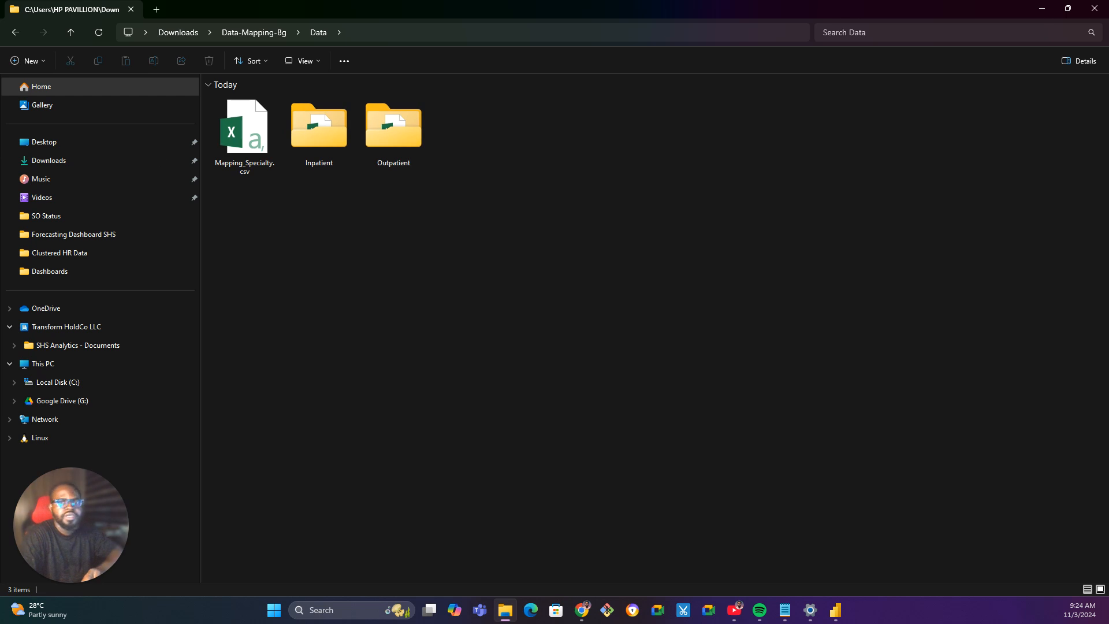
Open IN_WL 2018.csv from the Inpatient folder in Excel and fit columns A to H to their contents.
{"action": "mouse_move", "coordinate": [335, 128]}
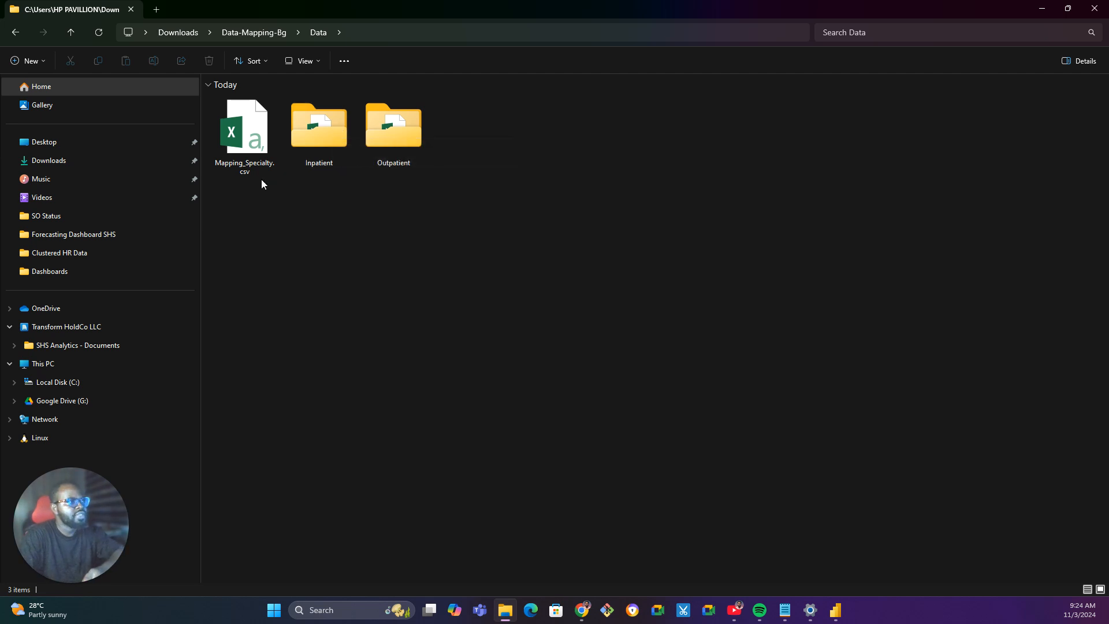
{"action": "double_click", "coordinate": [326, 137]}
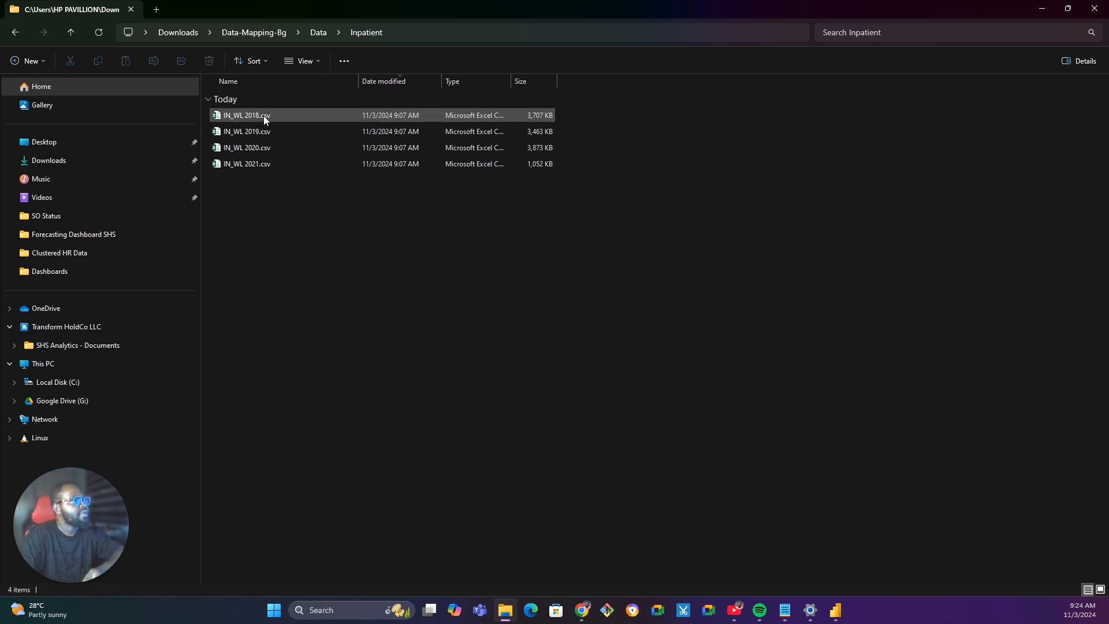
{"action": "left_click", "coordinate": [244, 118]}
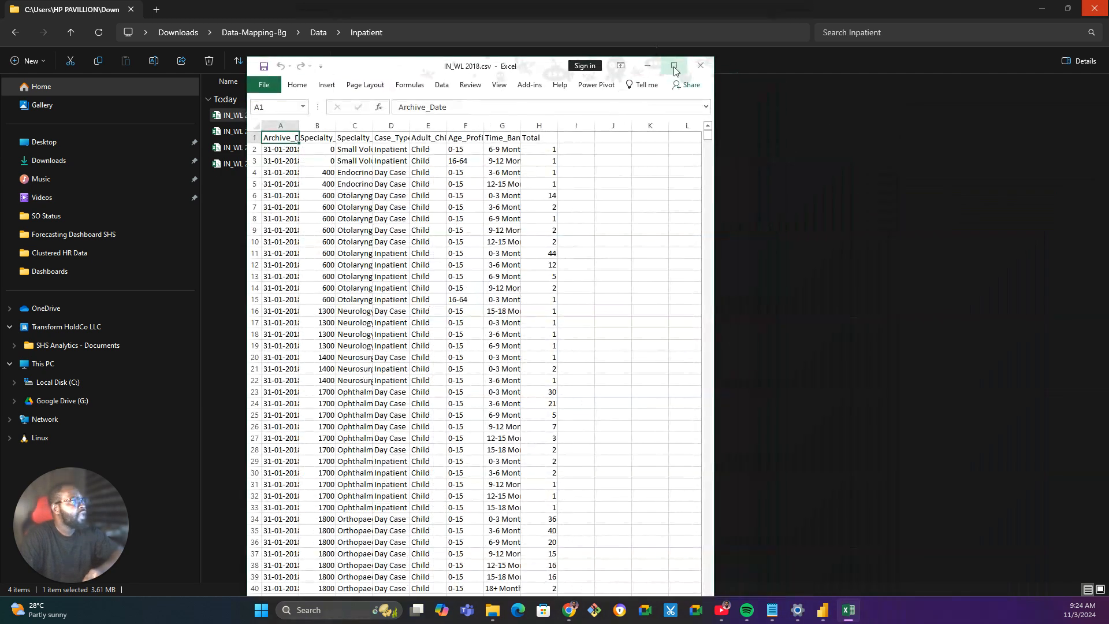
{"action": "left_click", "coordinate": [673, 67]}
{"action": "left_click_drag", "start_coordinate": [25, 69], "coordinate": [292, 106]}
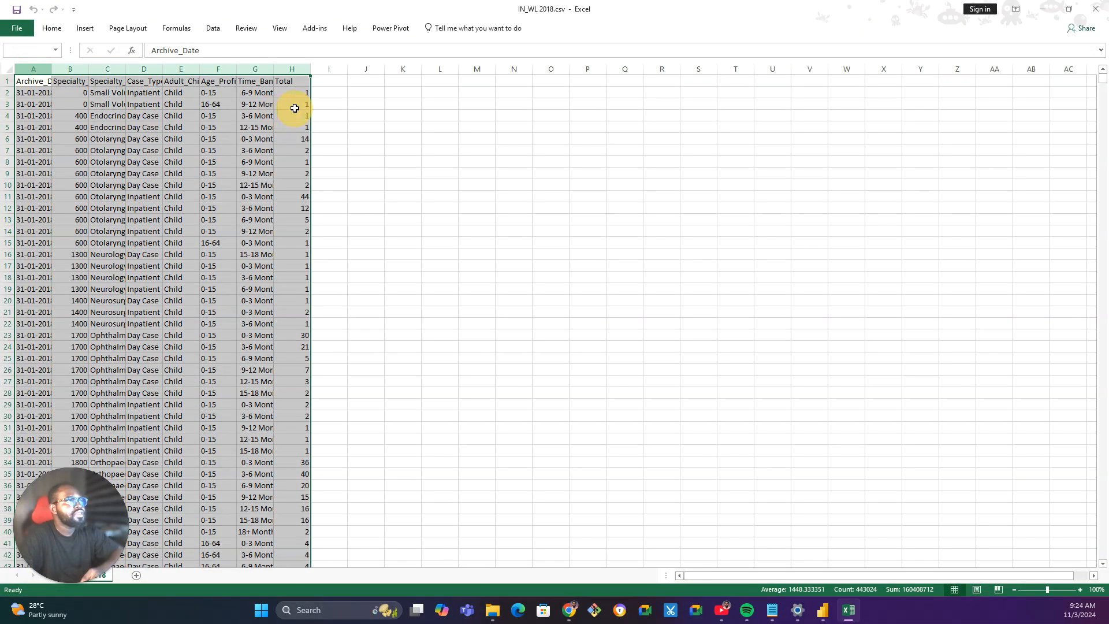
{"action": "double_click", "coordinate": [48, 68]}
Examine each column of IN_WL 2018.csv from Archive_Date to Total, and close the file without saving.
{"action": "left_click", "coordinate": [49, 92]}
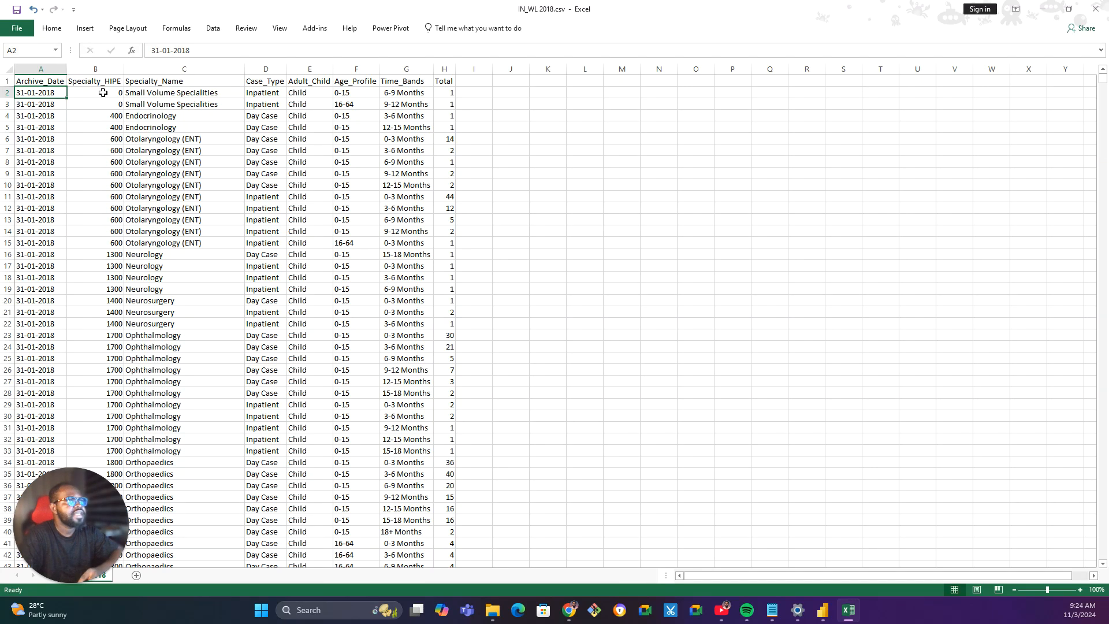
{"action": "left_click", "coordinate": [103, 92]}
{"action": "left_click", "coordinate": [166, 95]}
{"action": "left_click", "coordinate": [266, 97]}
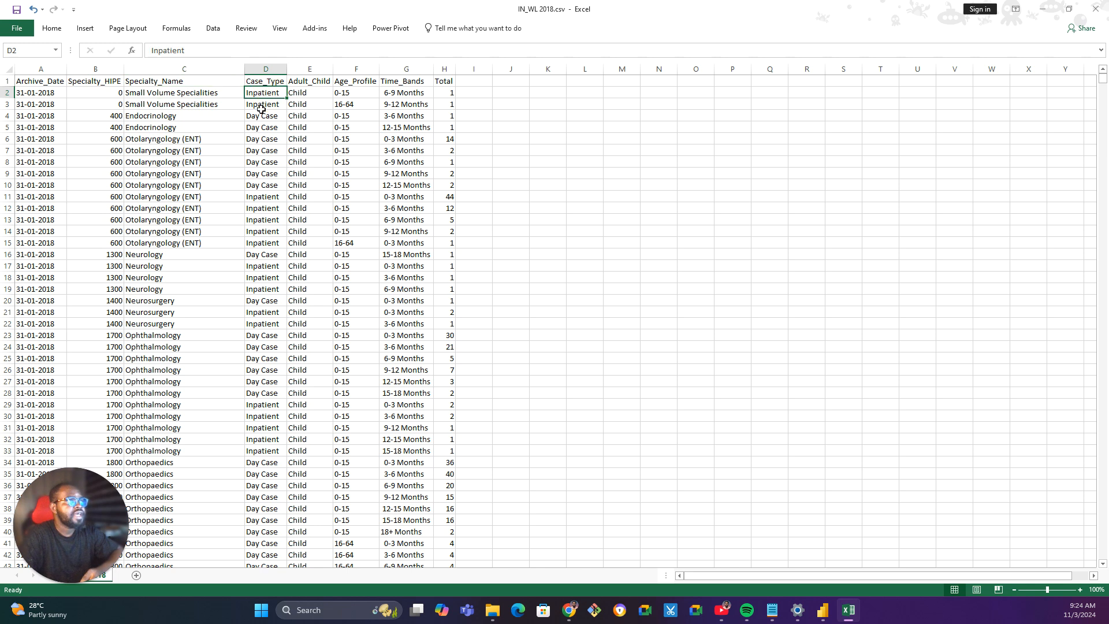
{"action": "left_click", "coordinate": [313, 94]}
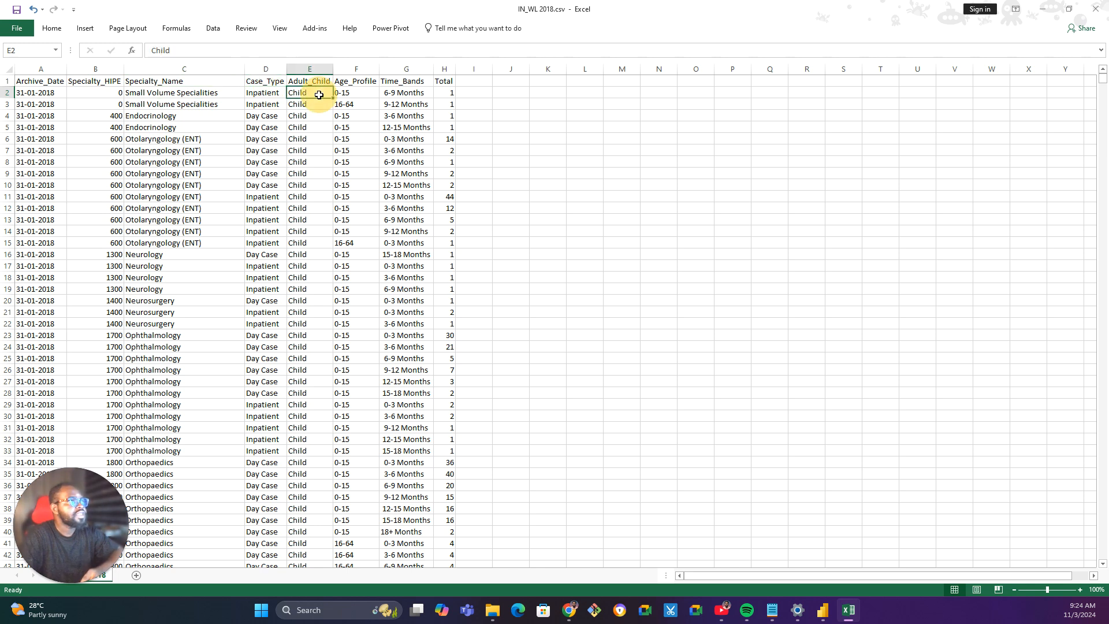
{"action": "left_click", "coordinate": [367, 93]}
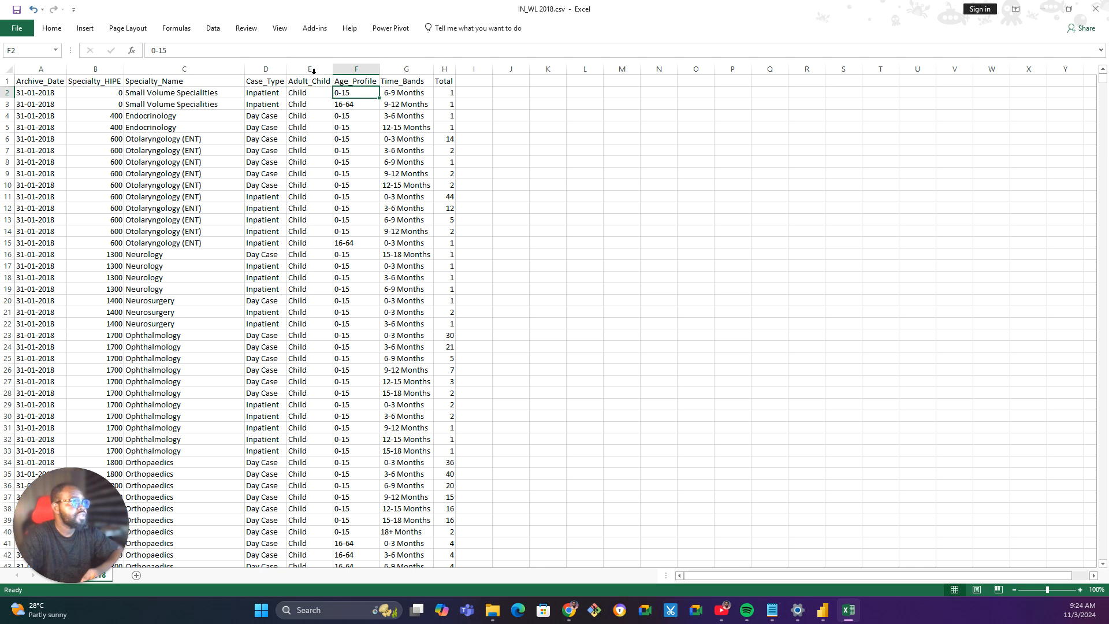
{"action": "left_click", "coordinate": [406, 81]}
{"action": "left_click", "coordinate": [440, 84]}
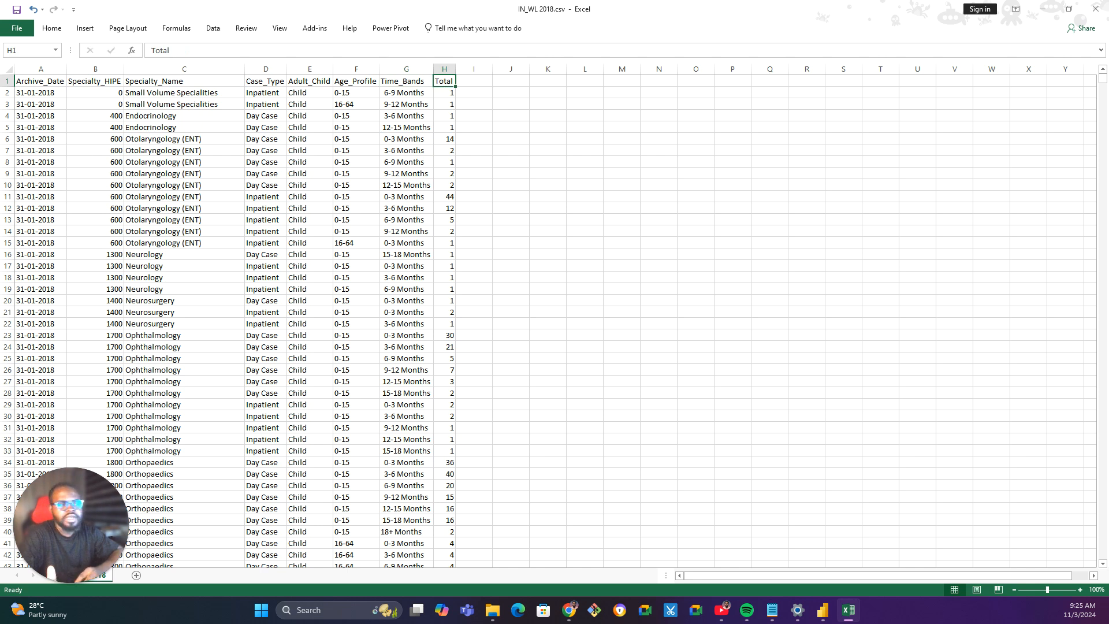
{"action": "left_click", "coordinate": [1095, 11]}
{"action": "left_click", "coordinate": [546, 319]}
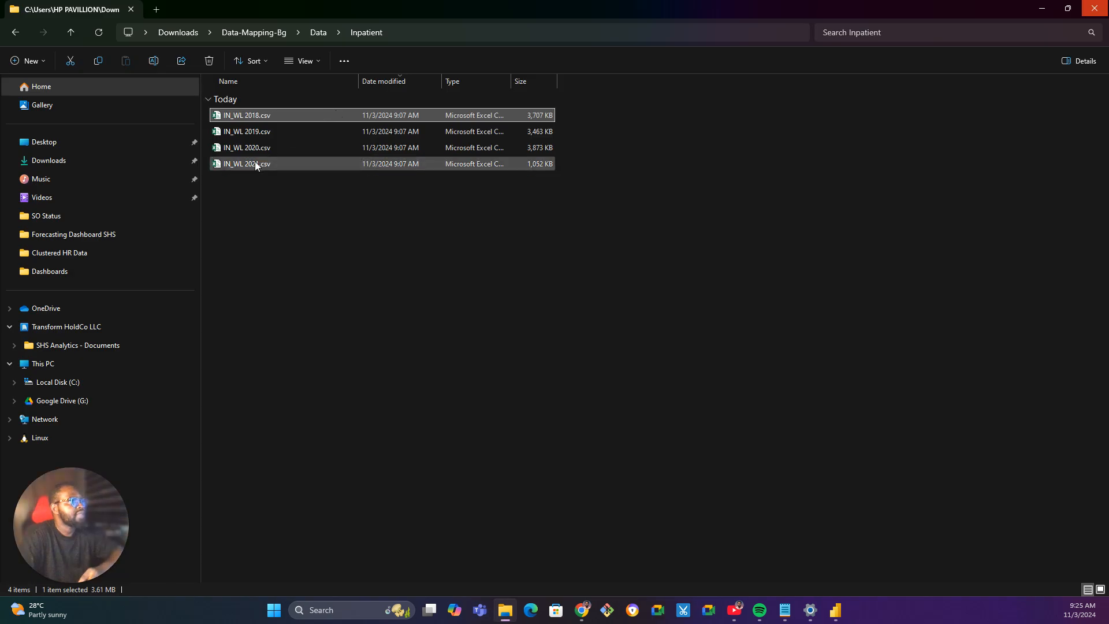
Open Op_WL 2018.csv from the Data folder's Outpatient subfolder in Excel and fit columns A to G to their contents.
{"action": "left_click", "coordinate": [317, 34]}
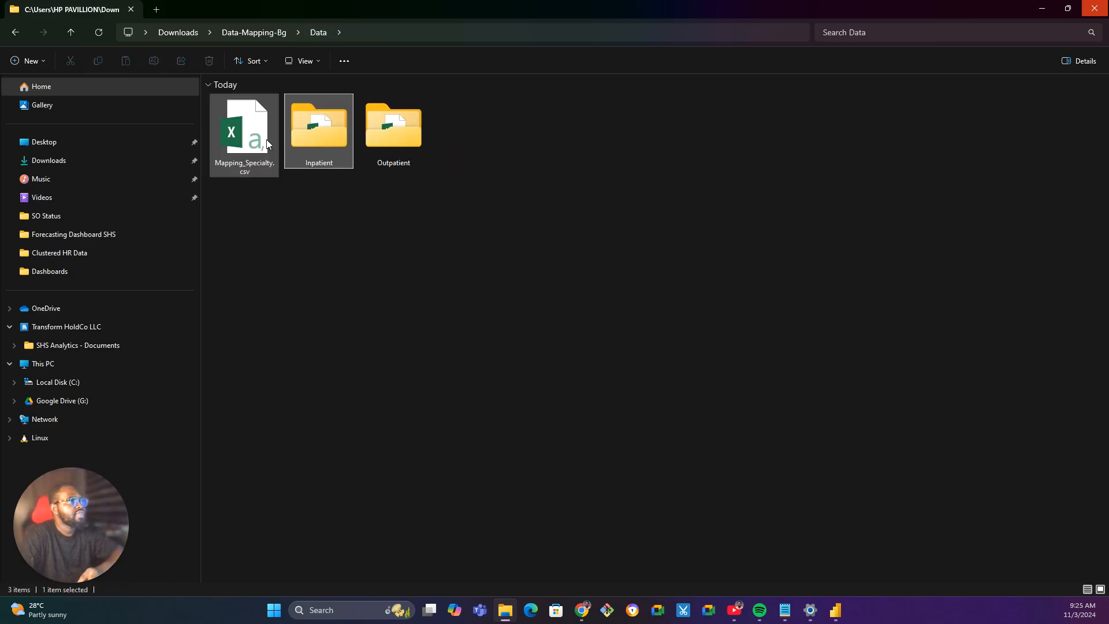
{"action": "left_click", "coordinate": [404, 141]}
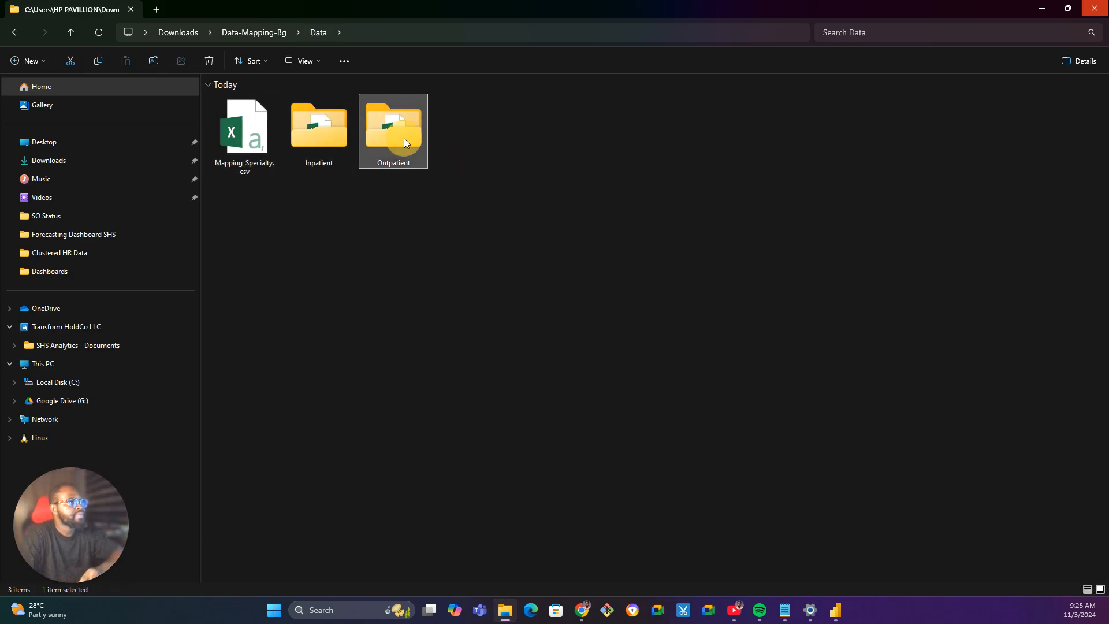
{"action": "double_click", "coordinate": [403, 141]}
{"action": "left_click", "coordinate": [250, 123]}
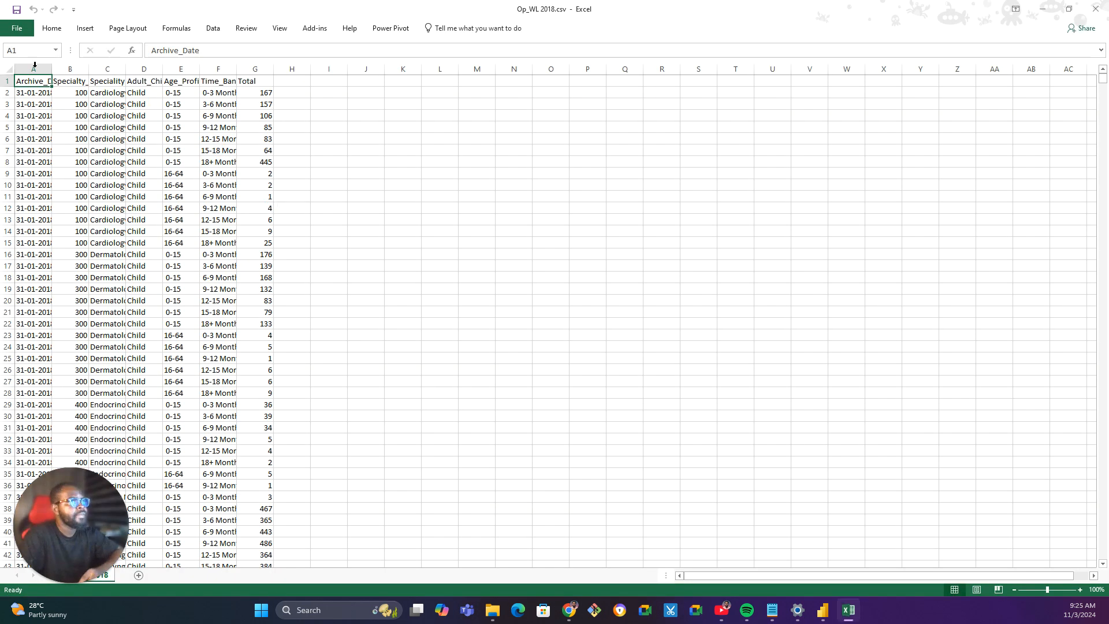
{"action": "left_click_drag", "start_coordinate": [34, 64], "coordinate": [272, 74]}
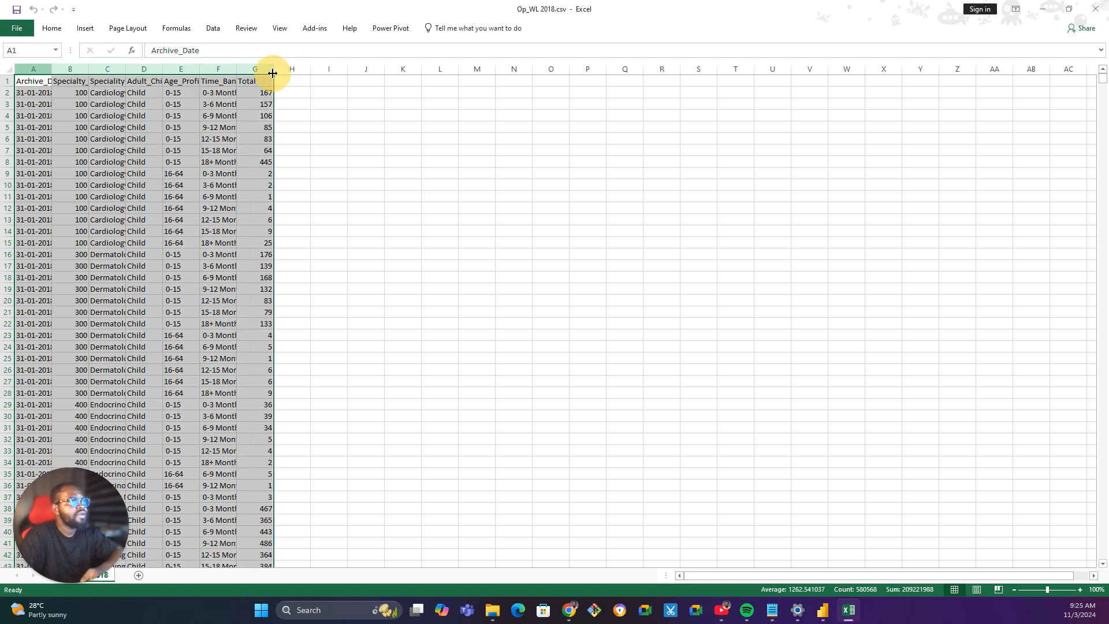
{"action": "double_click", "coordinate": [273, 70]}
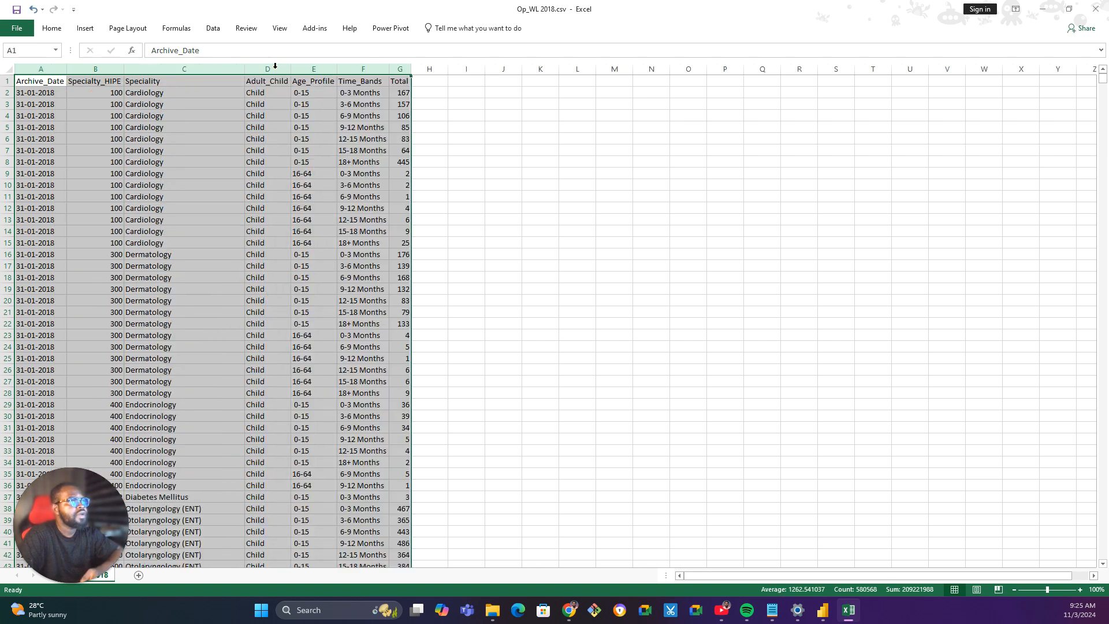
Examine the column headers of Op_WL 2018.csv from Archive_Date to Total, and close the file without saving.
{"action": "left_click", "coordinate": [63, 84]}
{"action": "left_click", "coordinate": [92, 82]}
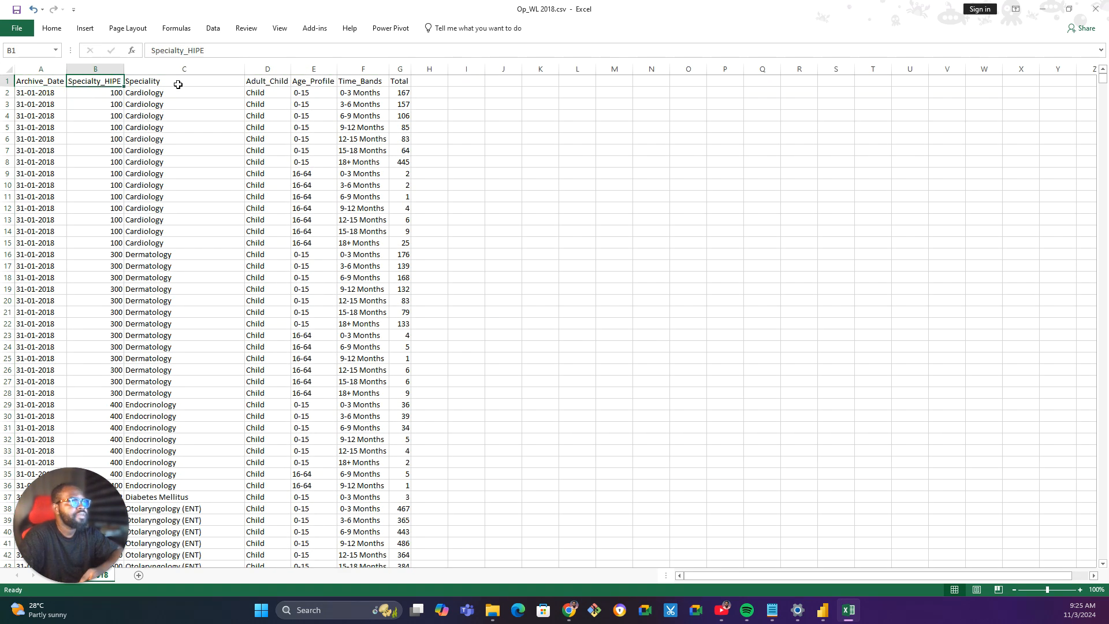
{"action": "left_click", "coordinate": [175, 81]}
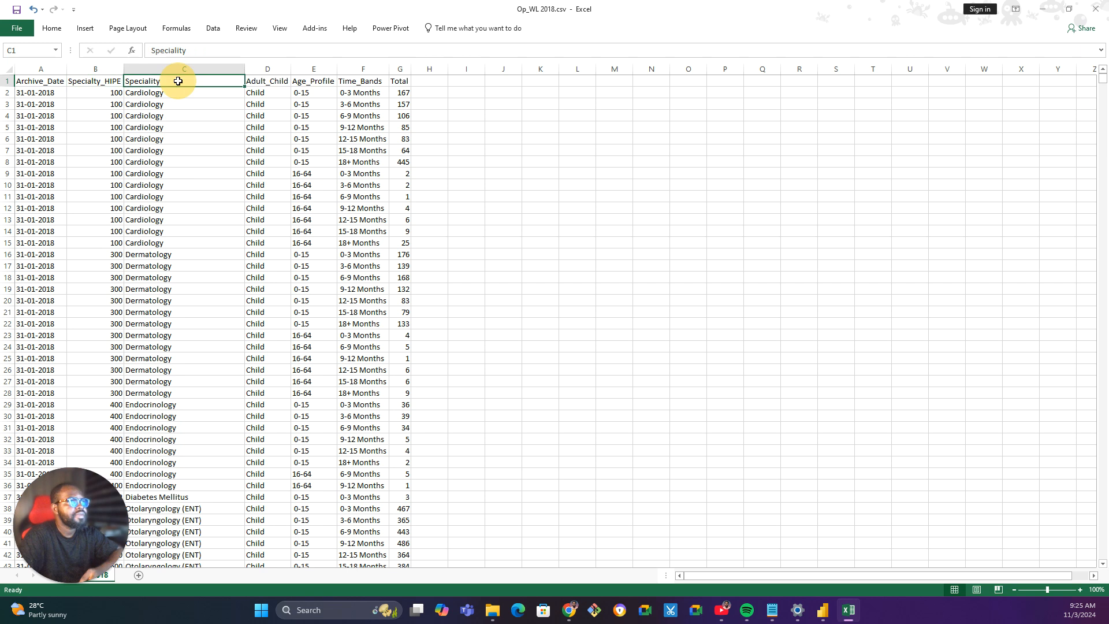
{"action": "left_click", "coordinate": [269, 81]}
{"action": "left_click", "coordinate": [311, 81]}
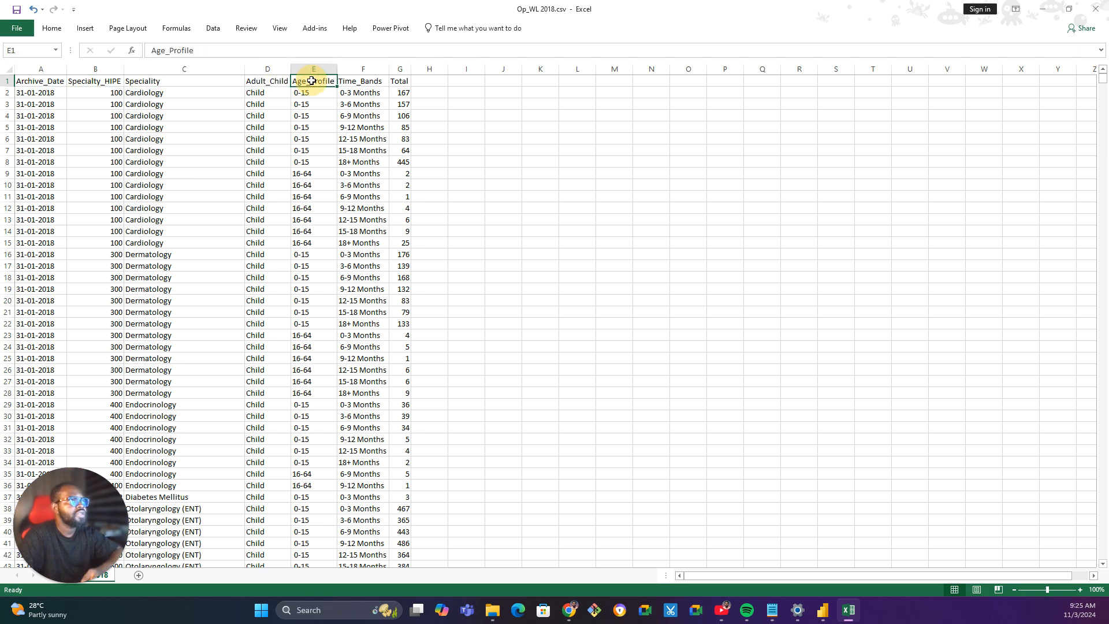
{"action": "left_click", "coordinate": [359, 81]}
{"action": "left_click", "coordinate": [398, 80]}
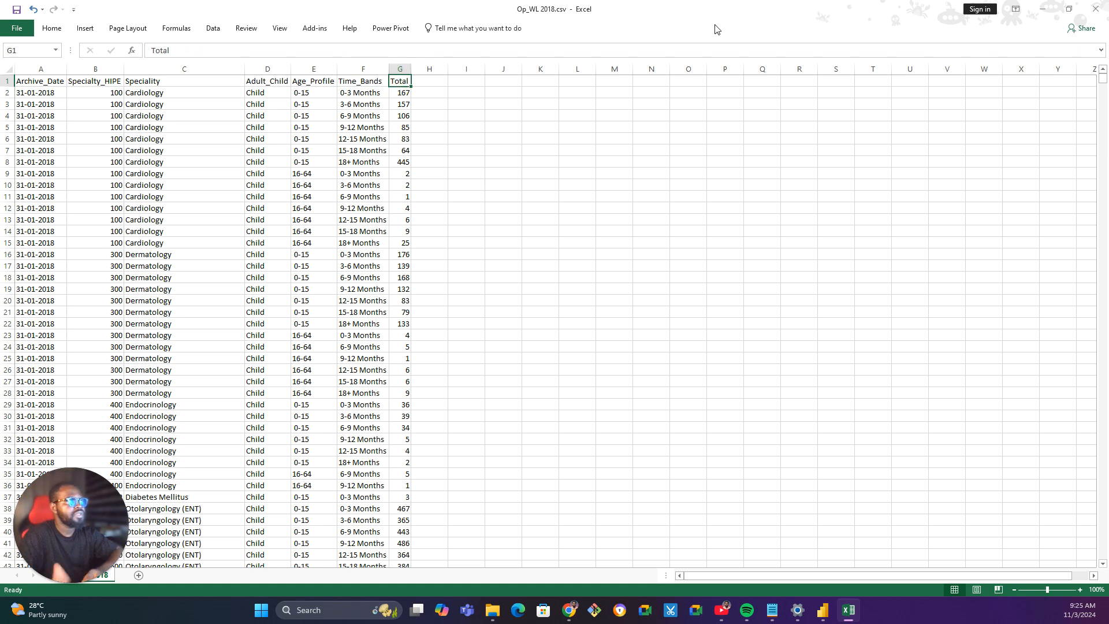
{"action": "left_click", "coordinate": [1094, 12]}
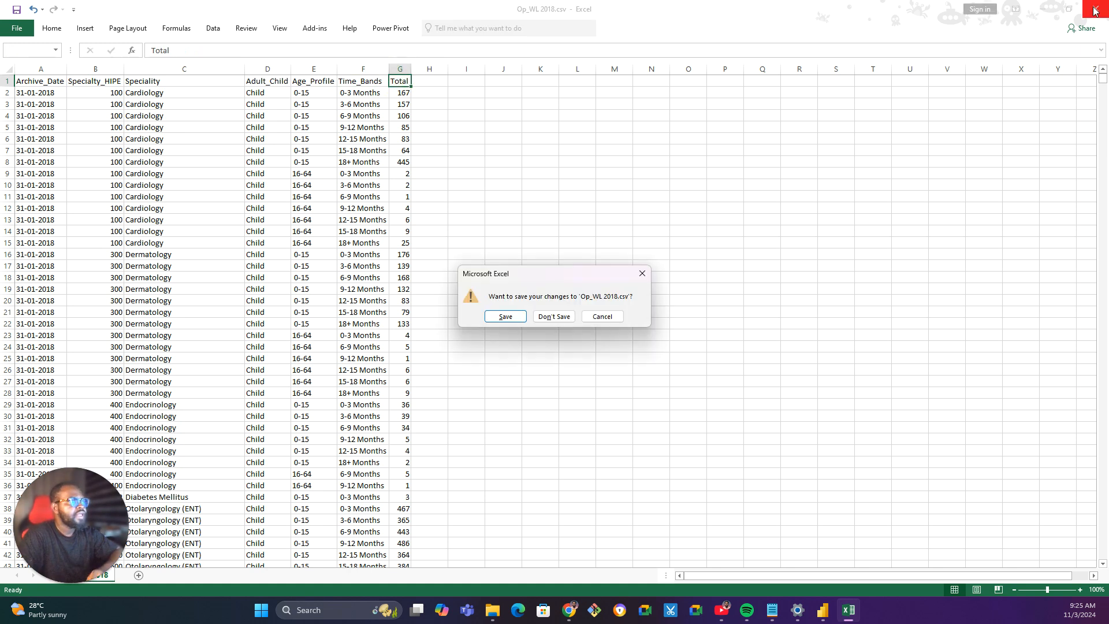
{"action": "left_click", "coordinate": [554, 316]}
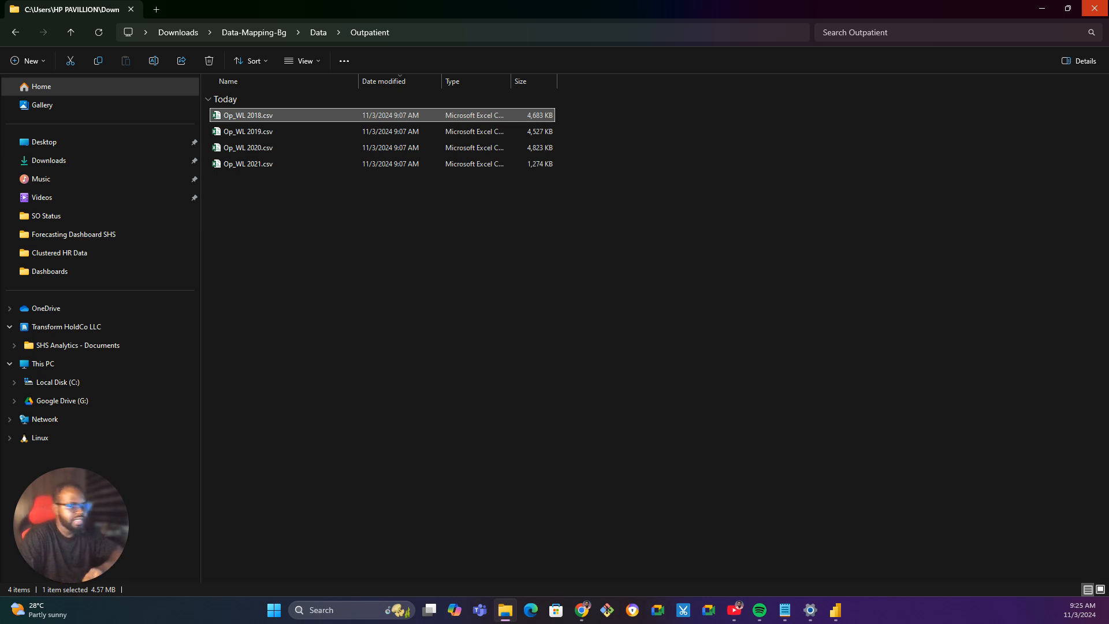
Switch to the blank Notepad note, place it over the folder window and enlarge its text to 260%.
{"action": "key", "text": "alt+Tab"}
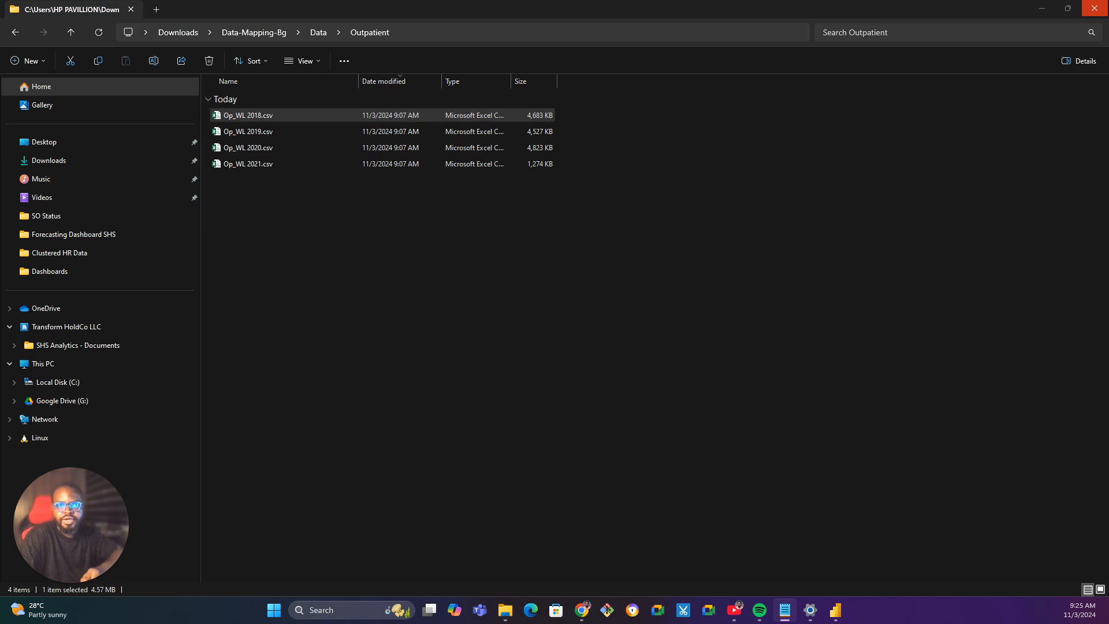
{"action": "left_click_drag", "start_coordinate": [0, 109], "coordinate": [850, 210]}
{"action": "scroll", "coordinate": [411, 356], "scroll_direction": "up", "scroll_amount": 6, "text": "ctrl"}
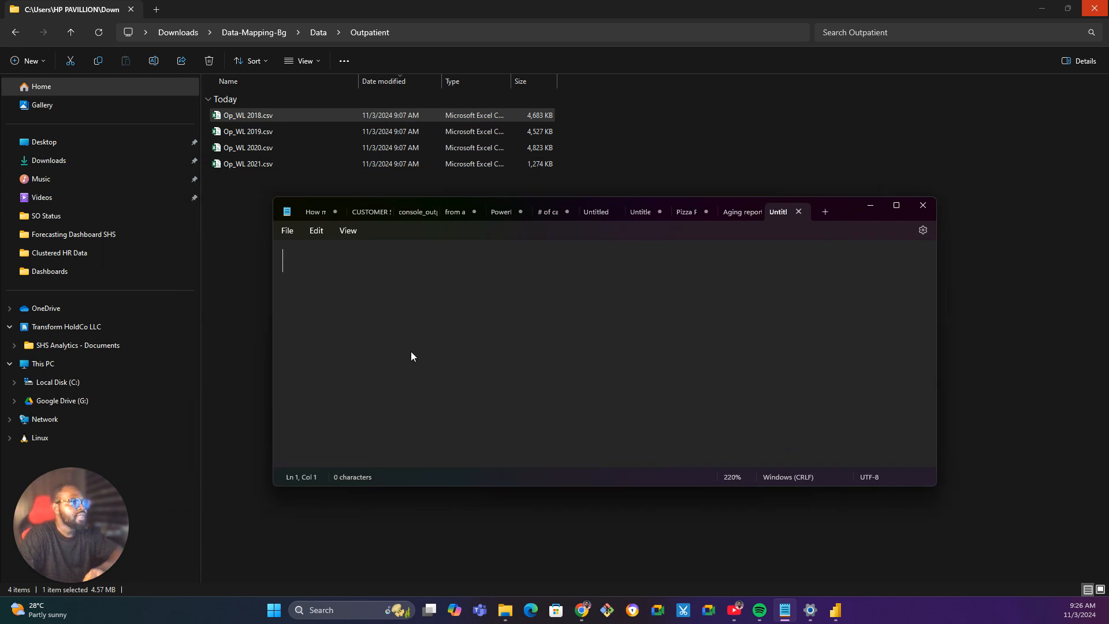
{"action": "scroll", "coordinate": [410, 356], "scroll_direction": "up", "scroll_amount": 1, "text": "ctrl"}
Write the first numbered item in the note: "1. Track current status of patient waiting list".
{"action": "type", "text": "1."}
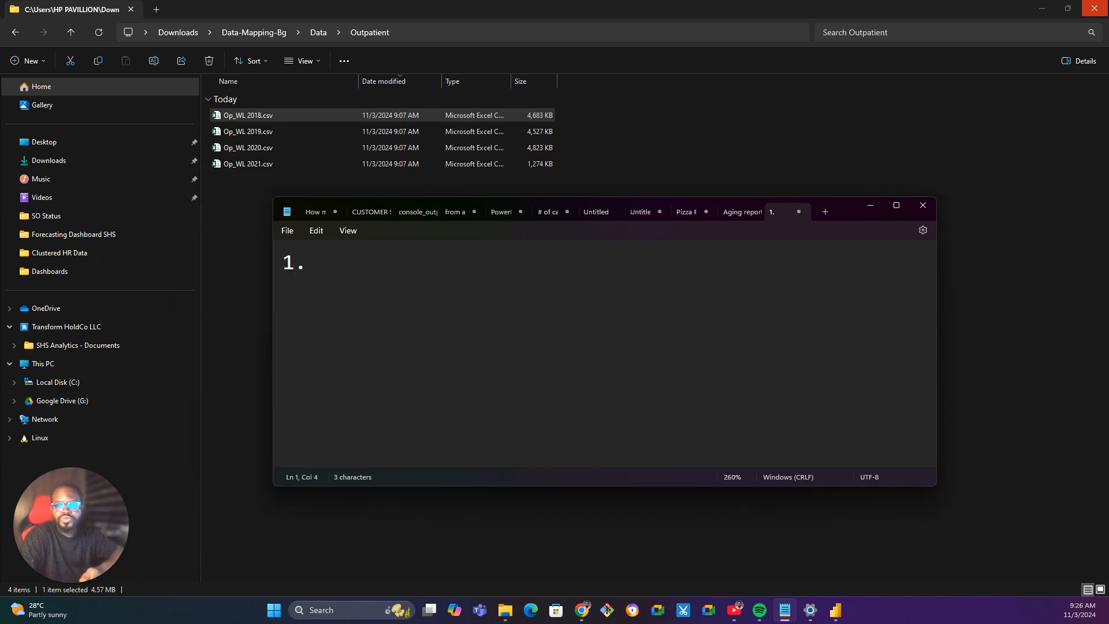
{"action": "key", "text": "alt+Tab"}
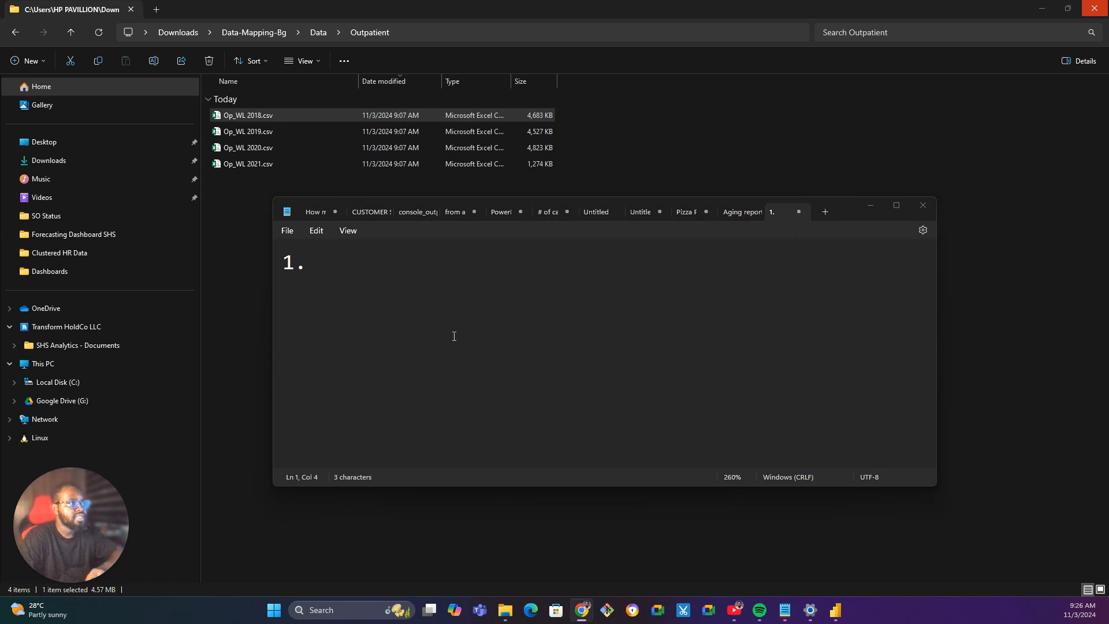
{"action": "left_click", "coordinate": [396, 263]}
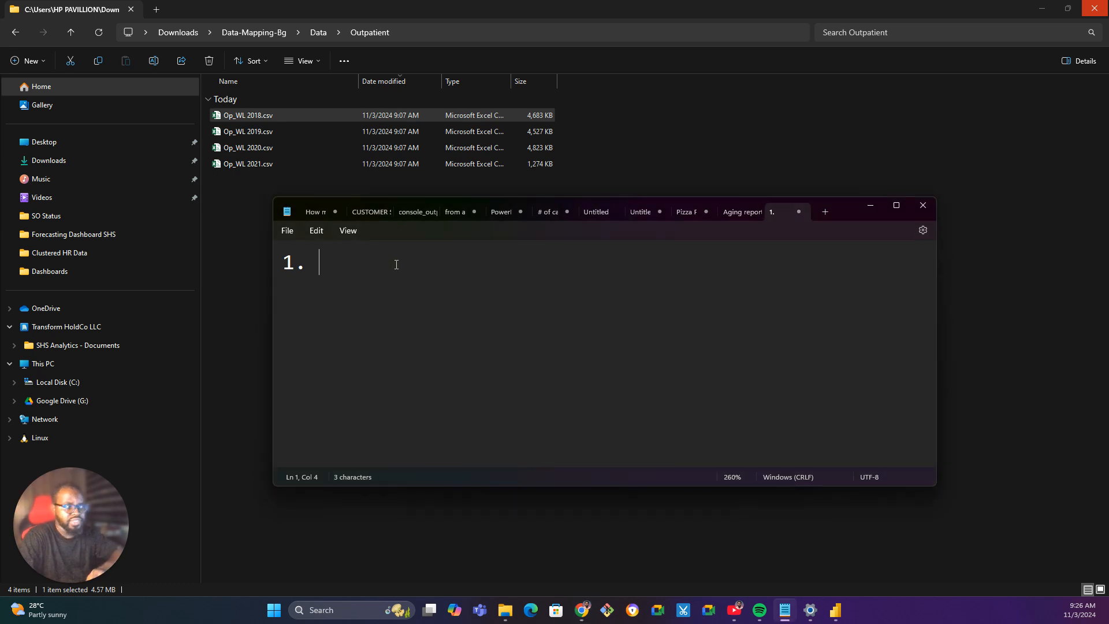
{"action": "type", "text": "Track current status of patient waiting list"}
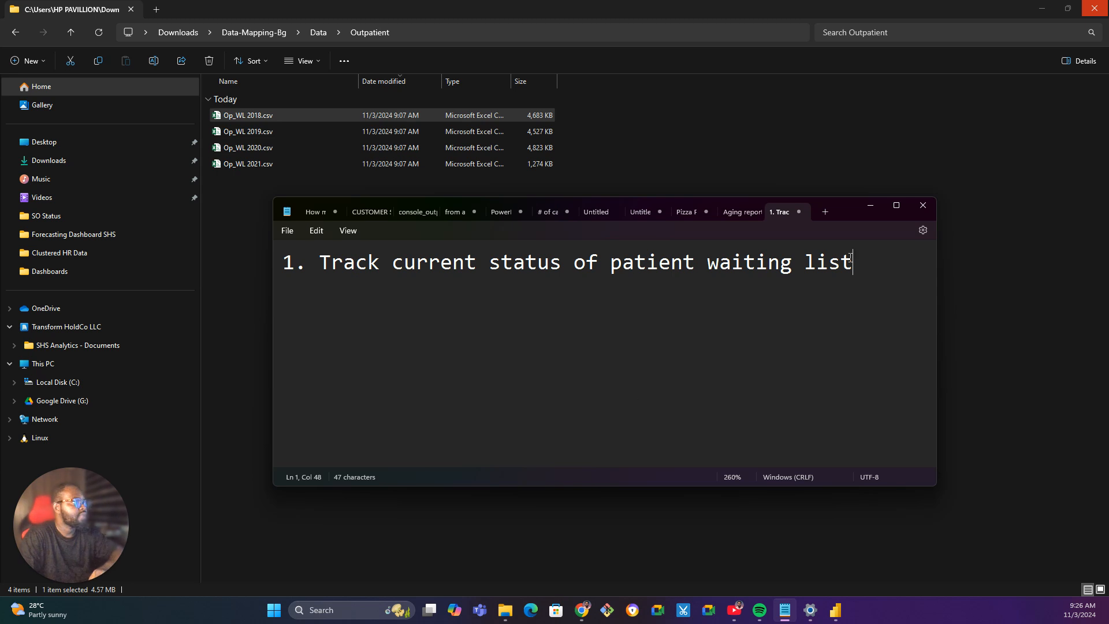
Add the second numbered item to the note: "2. Analyze historical monthly trend of waiting list in Inpatient & Outpatient categories".
{"action": "key", "text": "Return"}
{"action": "type", "text": "2."}
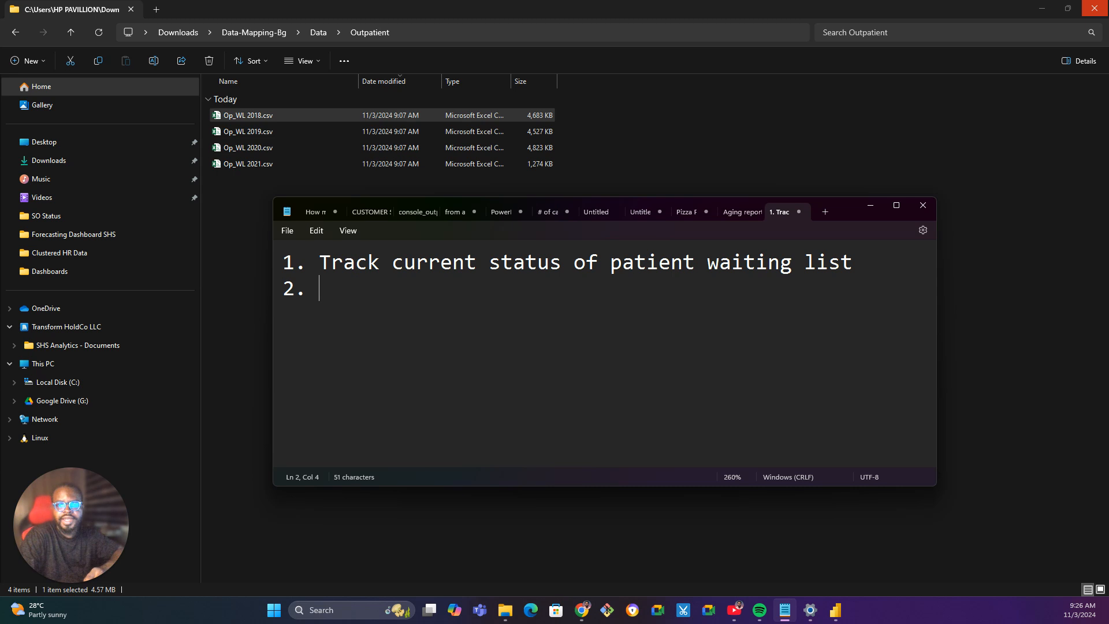
{"action": "key", "text": "alt+Tab"}
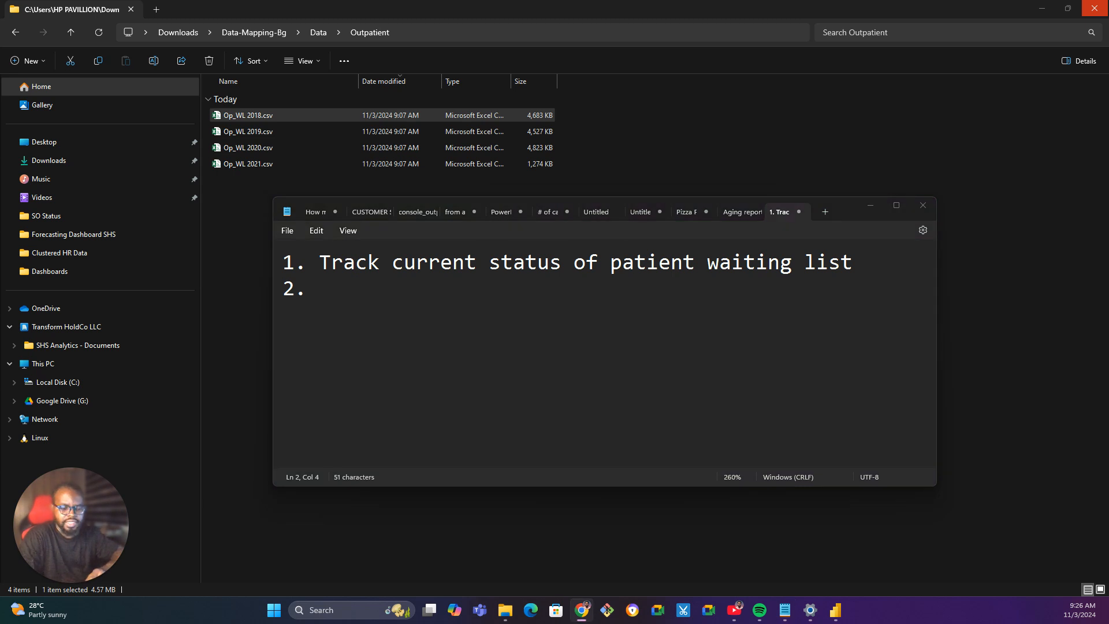
{"action": "left_click", "coordinate": [355, 298]}
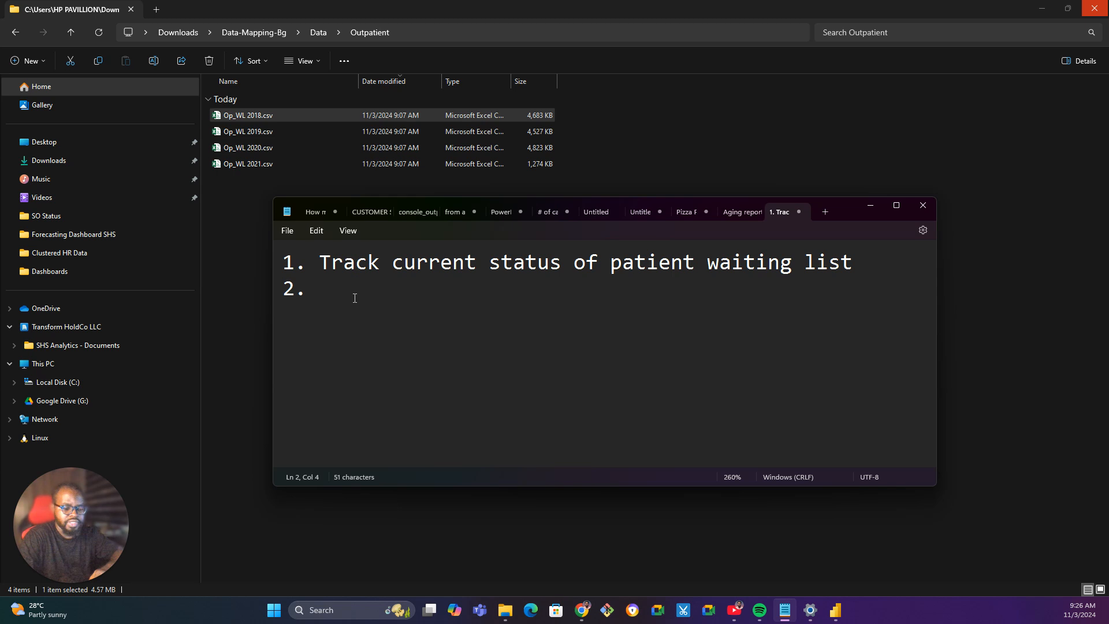
{"action": "type", "text": "Analyze historical monthly trend of waiting list in Inpatient & Outpatient categories"}
Add the third numbered item to the note: "3. Create Detailed specialty level & age profile analysis".
{"action": "key", "text": "Return"}
{"action": "type", "text": "3."}
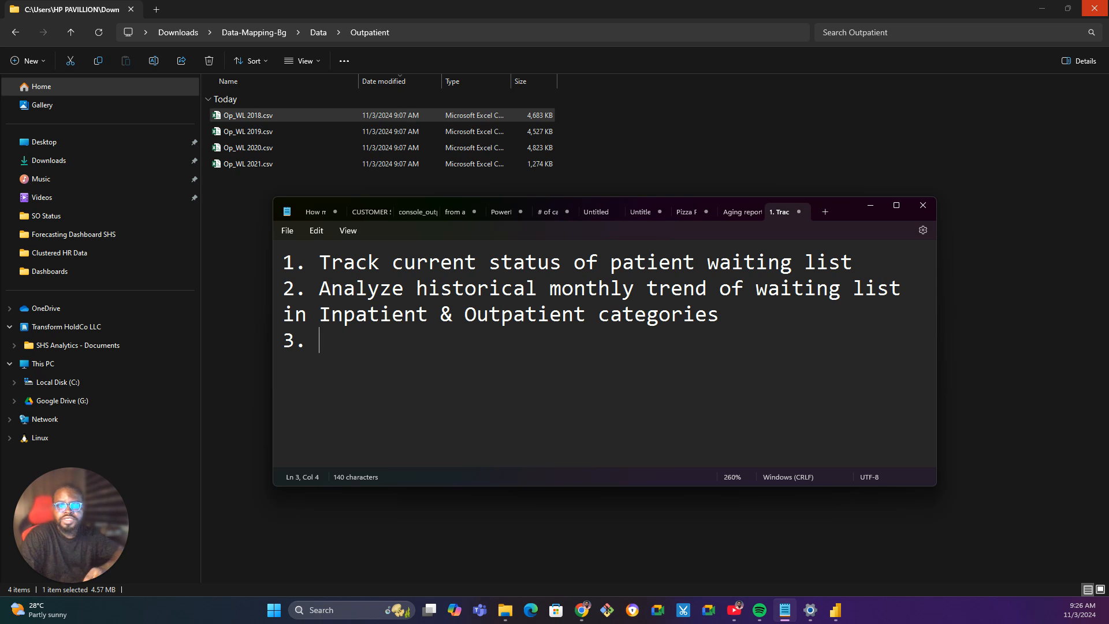
{"action": "key", "text": "alt+Tab"}
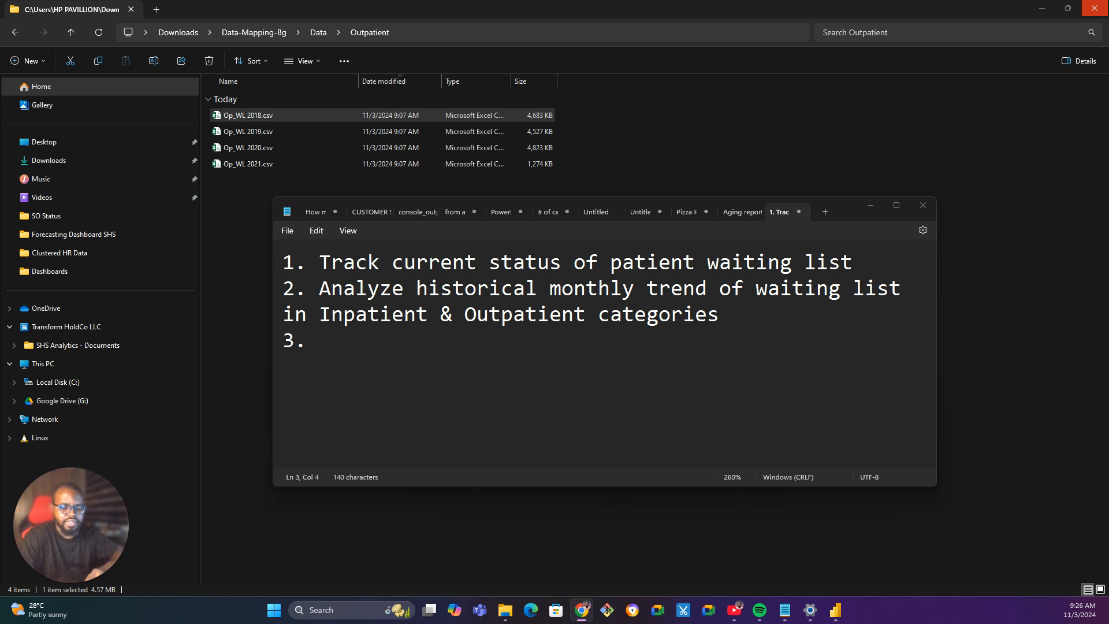
{"action": "left_click", "coordinate": [325, 344]}
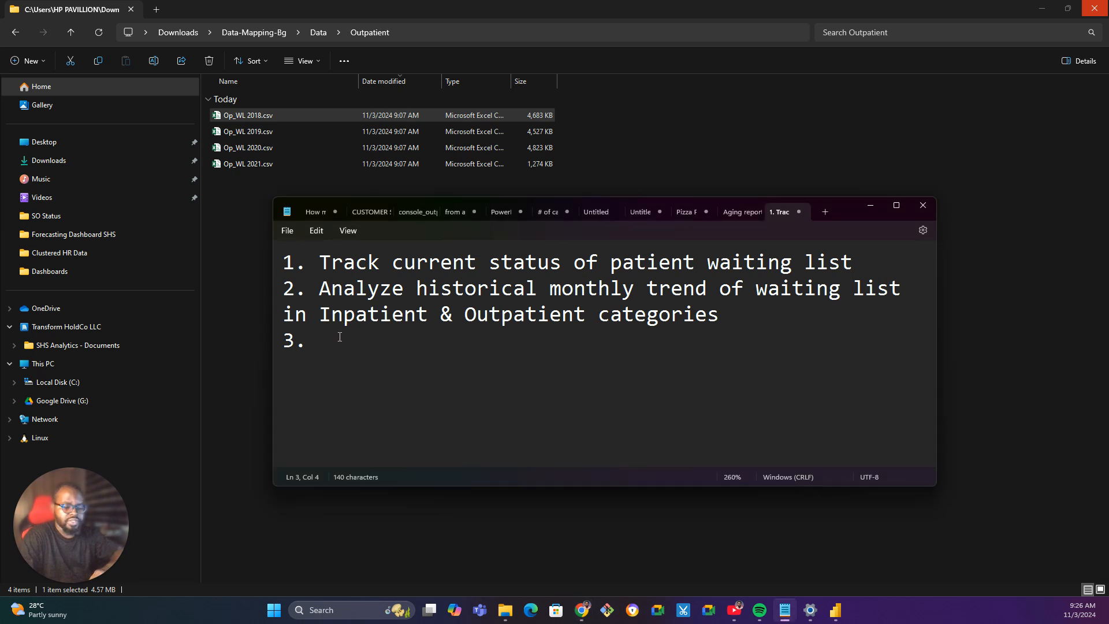
{"action": "type", "text": "Detailed specialty level & age profile analysis"}
{"action": "left_click", "coordinate": [322, 346]}
{"action": "type", "text": "Create"}
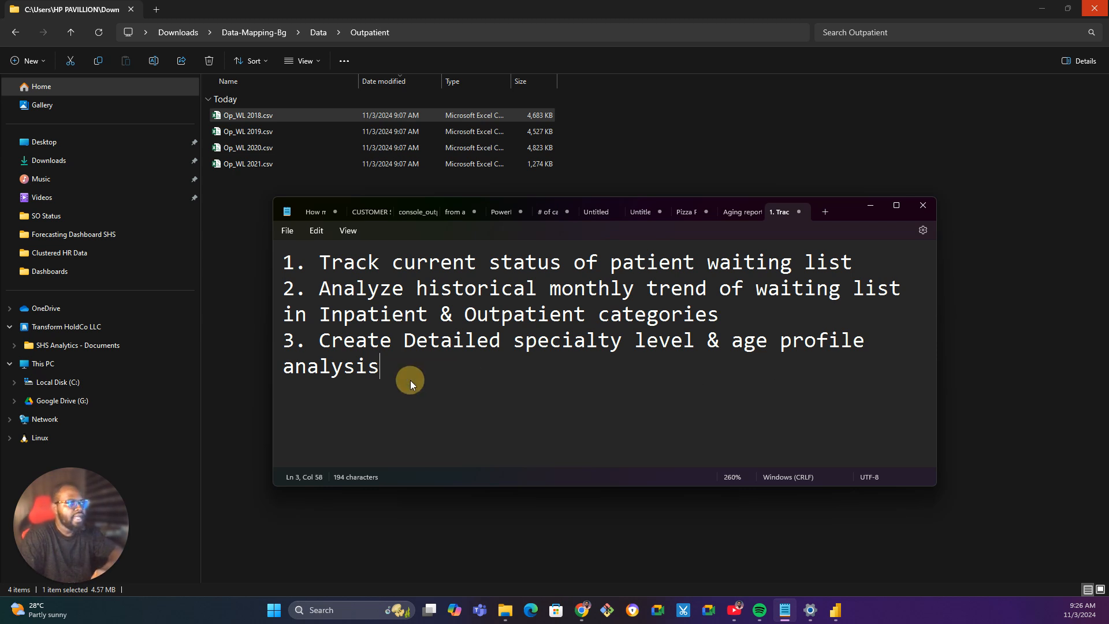
Write the period "2018 - 2021" below the numbered list, separated by a blank line.
{"action": "key", "text": "Return"}
{"action": "key", "text": "Return"}
{"action": "type", "text": "2018 - 2021"}
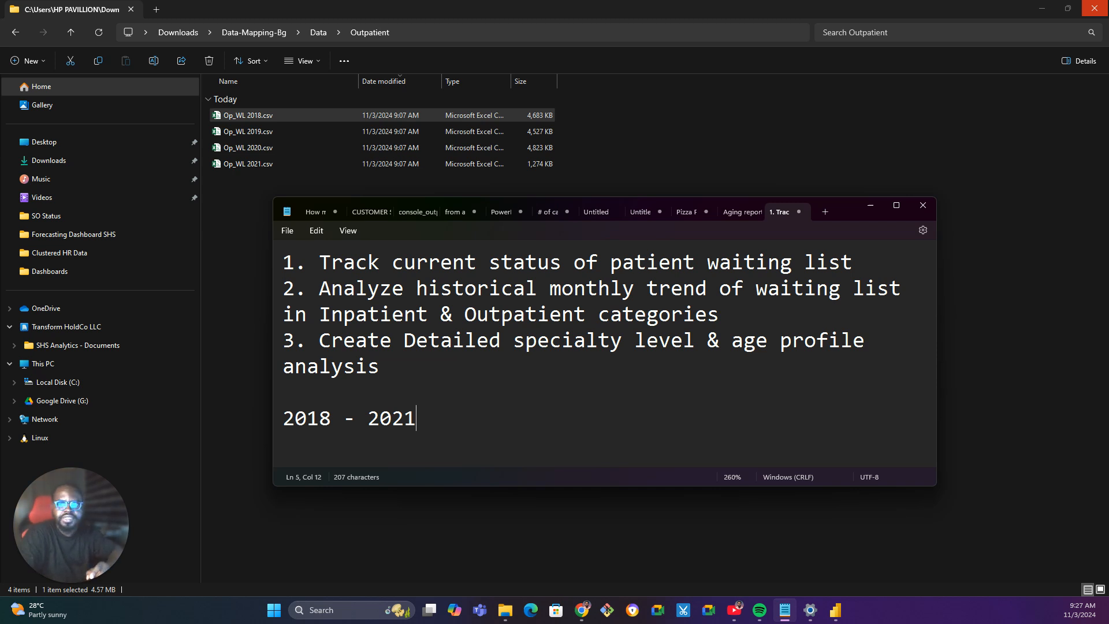
Switch to Power BI Desktop and start a blank report.
{"action": "left_click", "coordinate": [836, 609]}
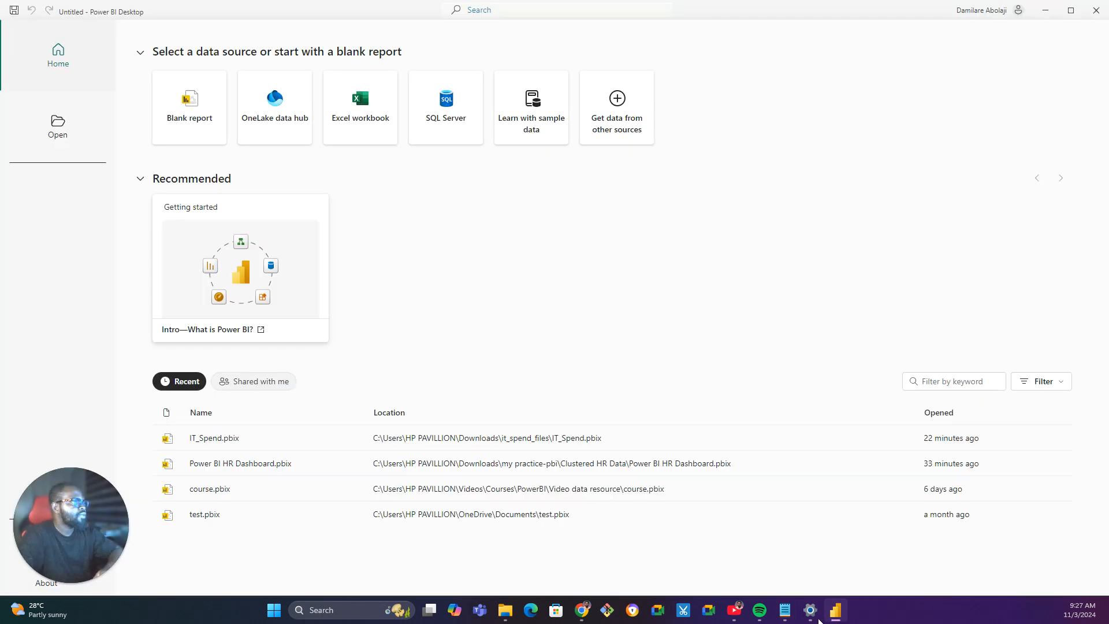
{"action": "left_click", "coordinate": [188, 92]}
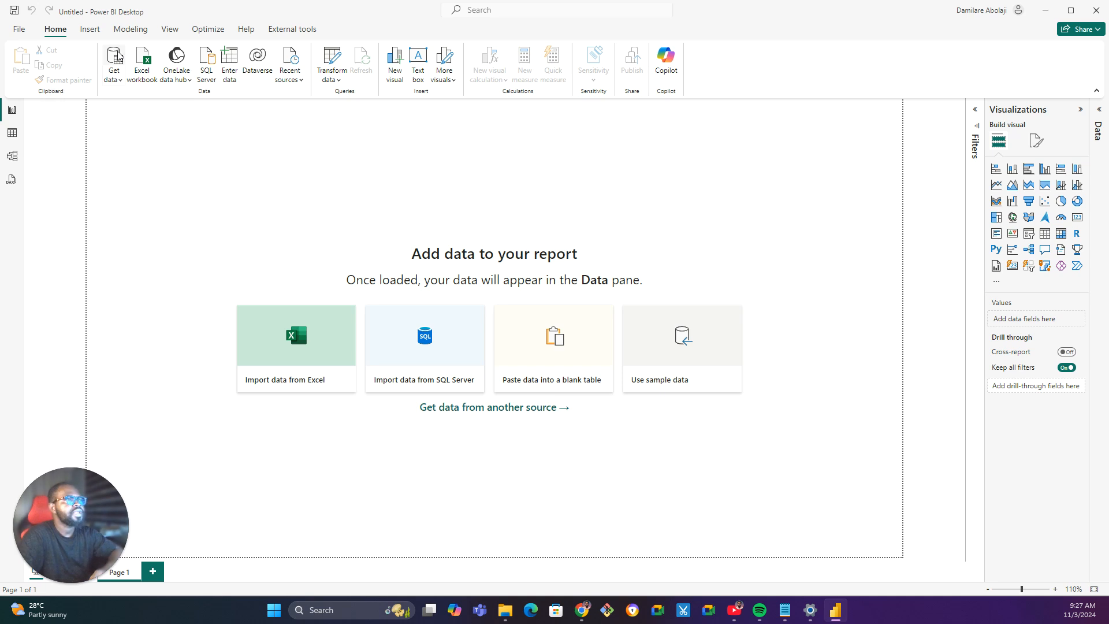
Examine the yearly CSV files in the Data folder's Inpatient subfolder in File Explorer and return to the Data folder.
{"action": "left_click", "coordinate": [511, 616]}
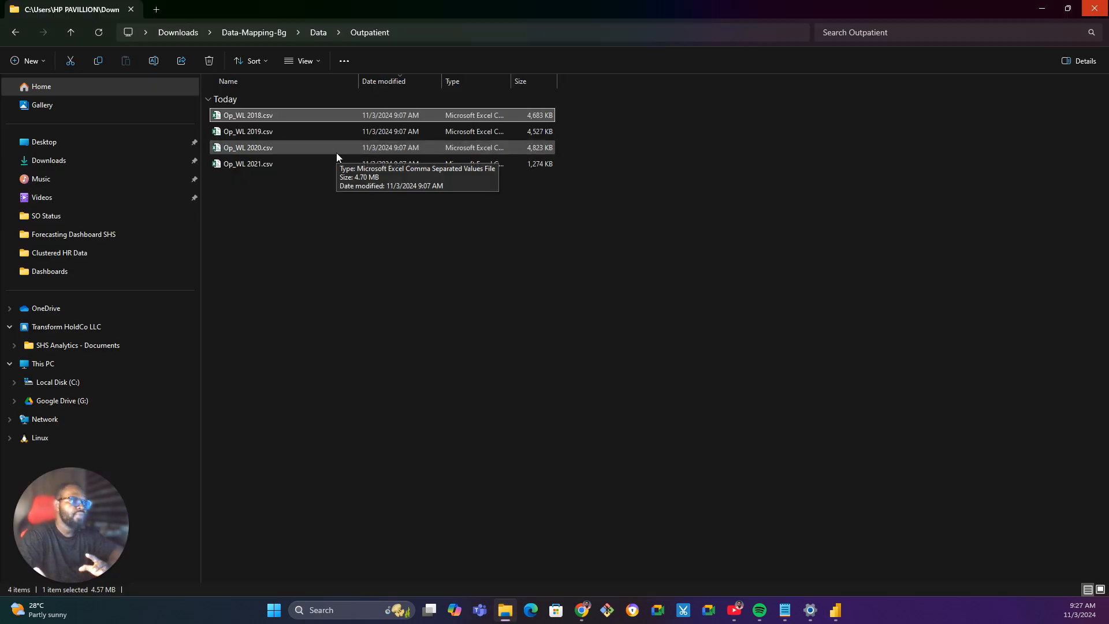
{"action": "left_click", "coordinate": [322, 33]}
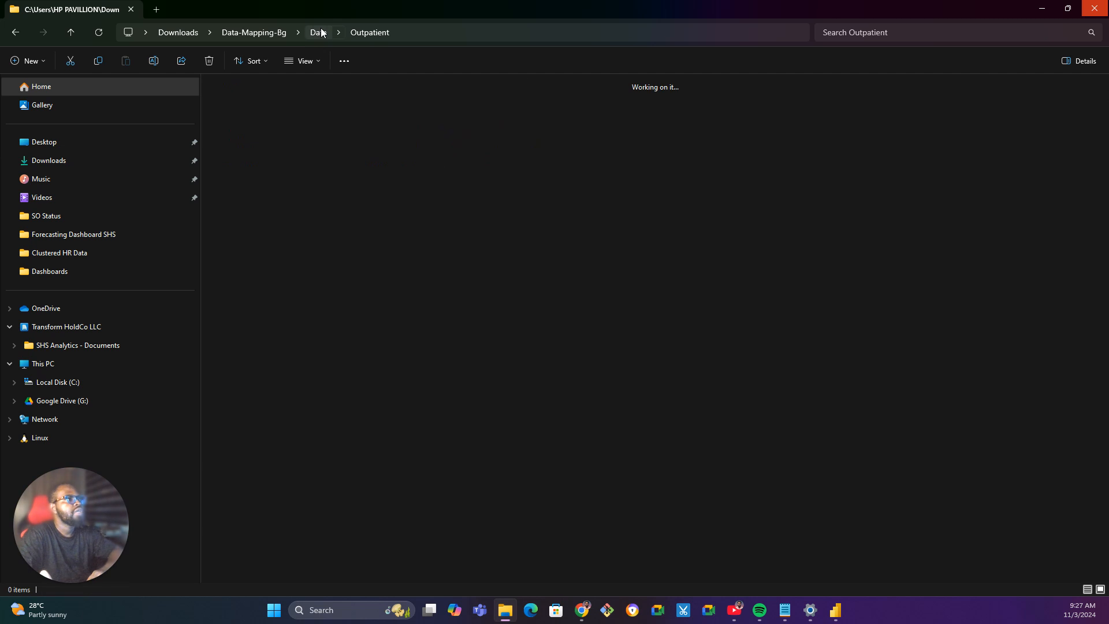
{"action": "double_click", "coordinate": [337, 143]}
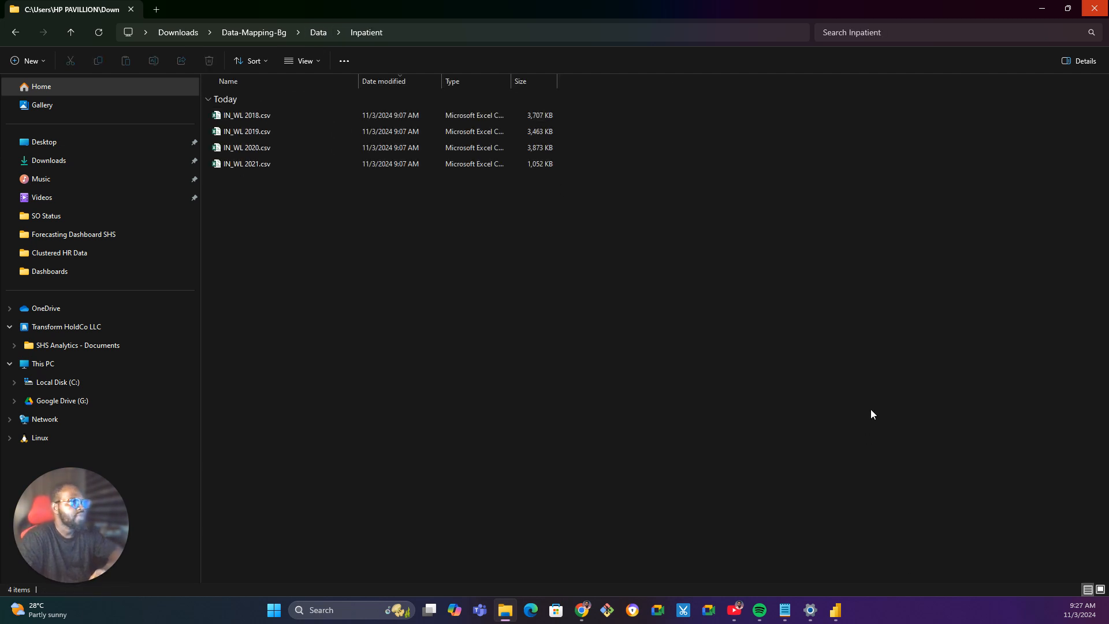
{"action": "left_click", "coordinate": [15, 33]}
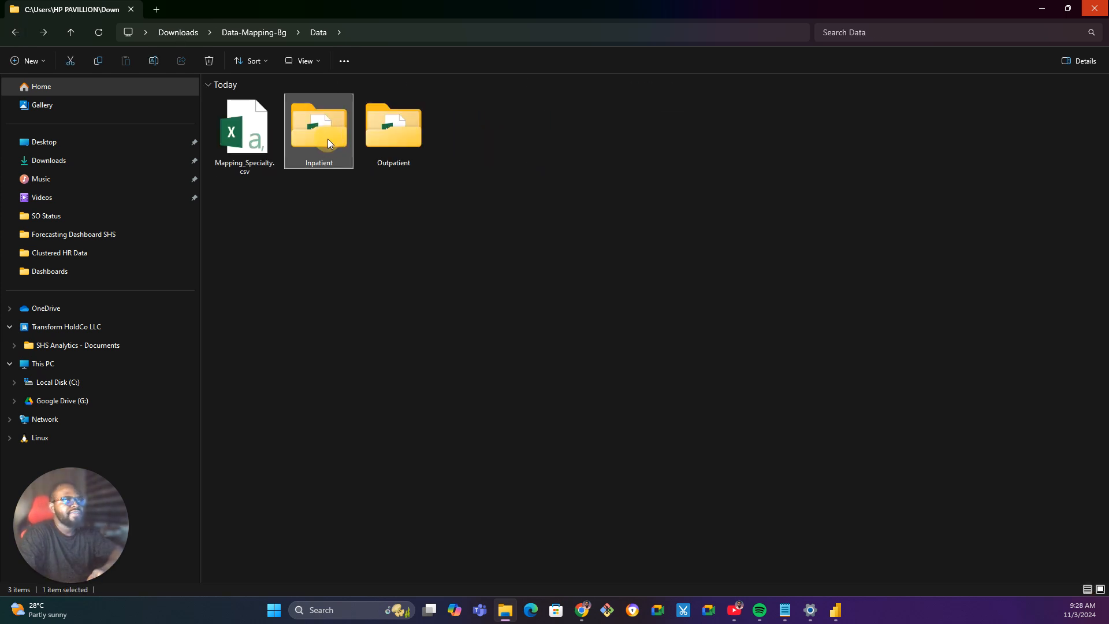
{"action": "double_click", "coordinate": [327, 139]}
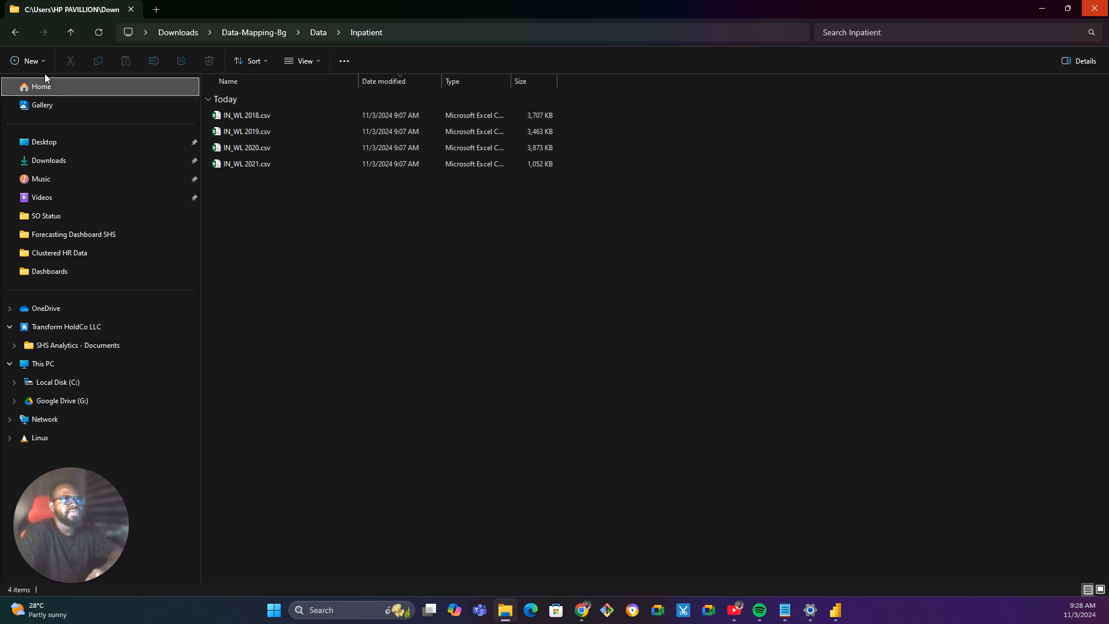
{"action": "left_click", "coordinate": [16, 32]}
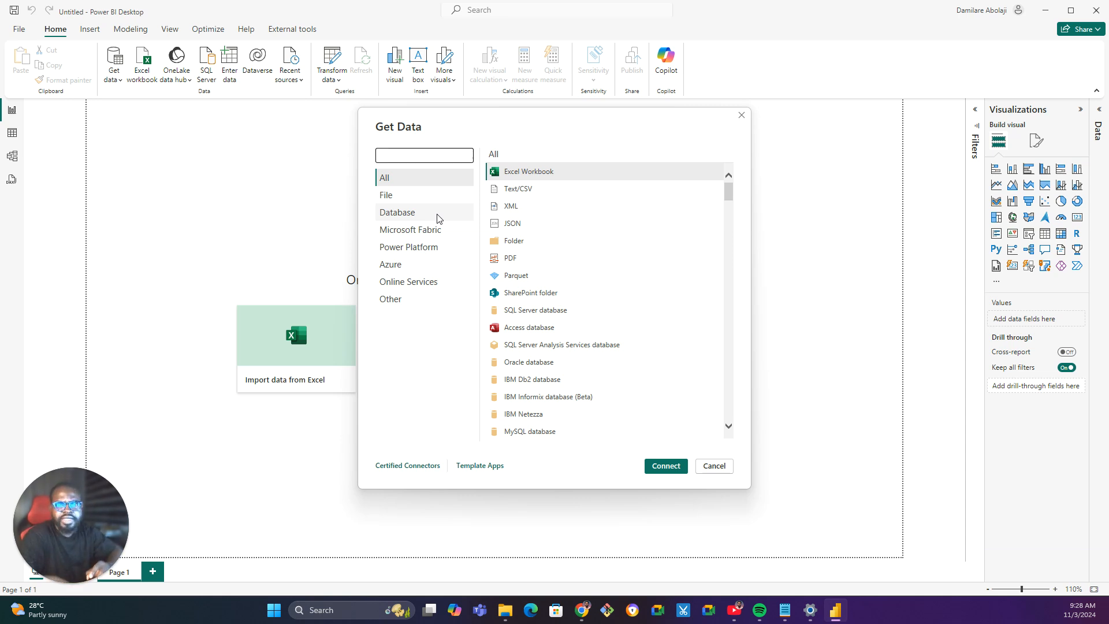
{"action": "key", "text": "alt+Tab"}
{"action": "double_click", "coordinate": [317, 143]}
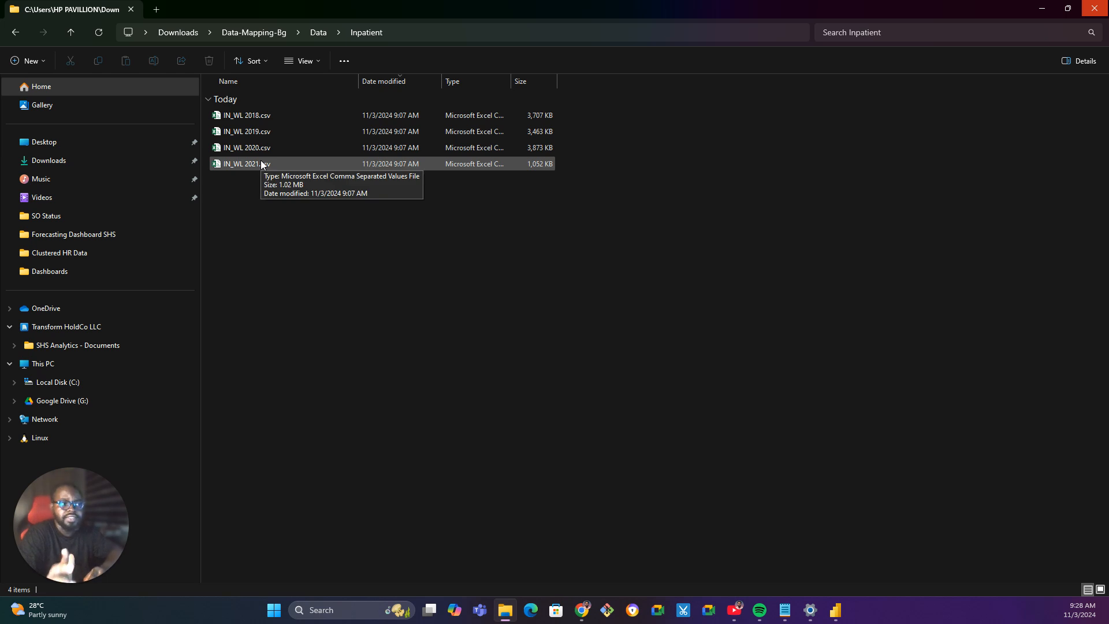
{"action": "left_click", "coordinate": [9, 32]}
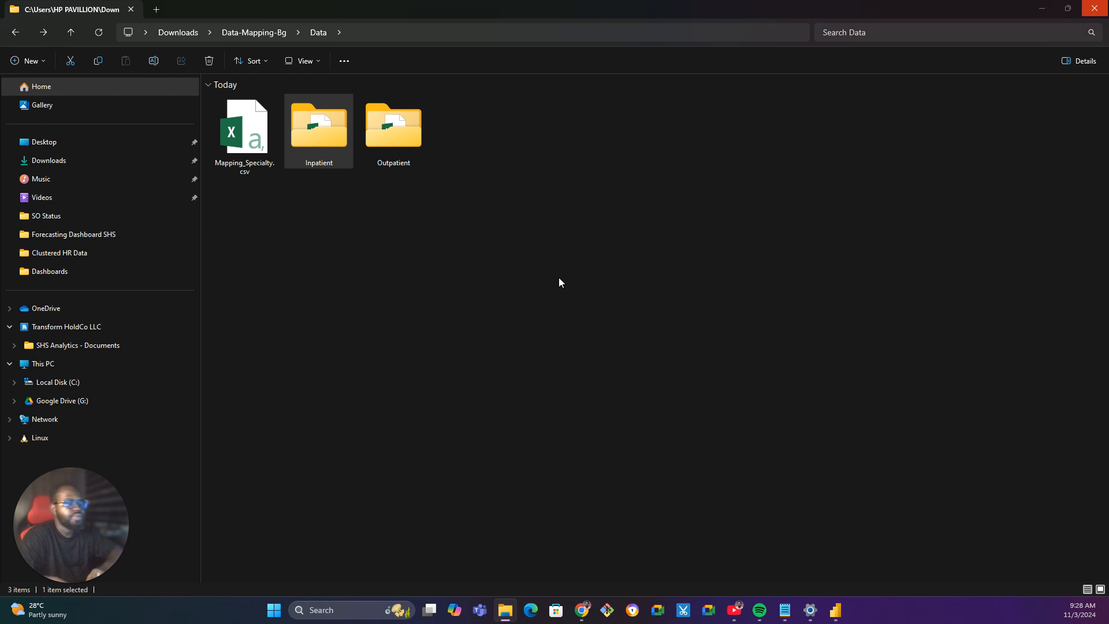
Switch back to Power BI Desktop and connect to a Folder data source through Get Data.
{"action": "key", "text": "alt+Tab"}
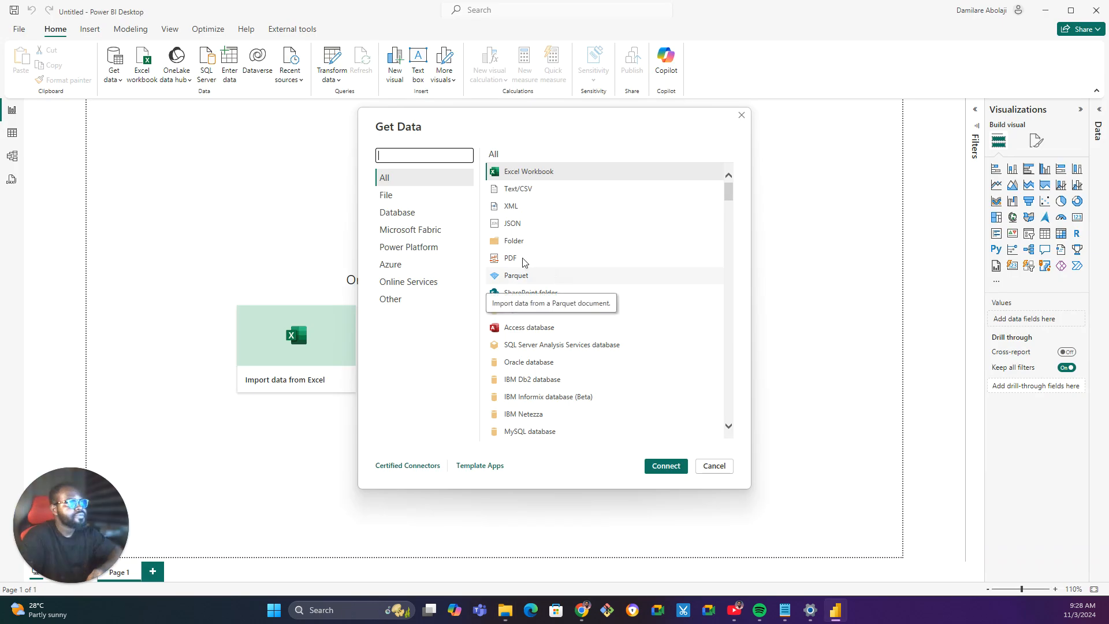
{"action": "left_click", "coordinate": [405, 179]}
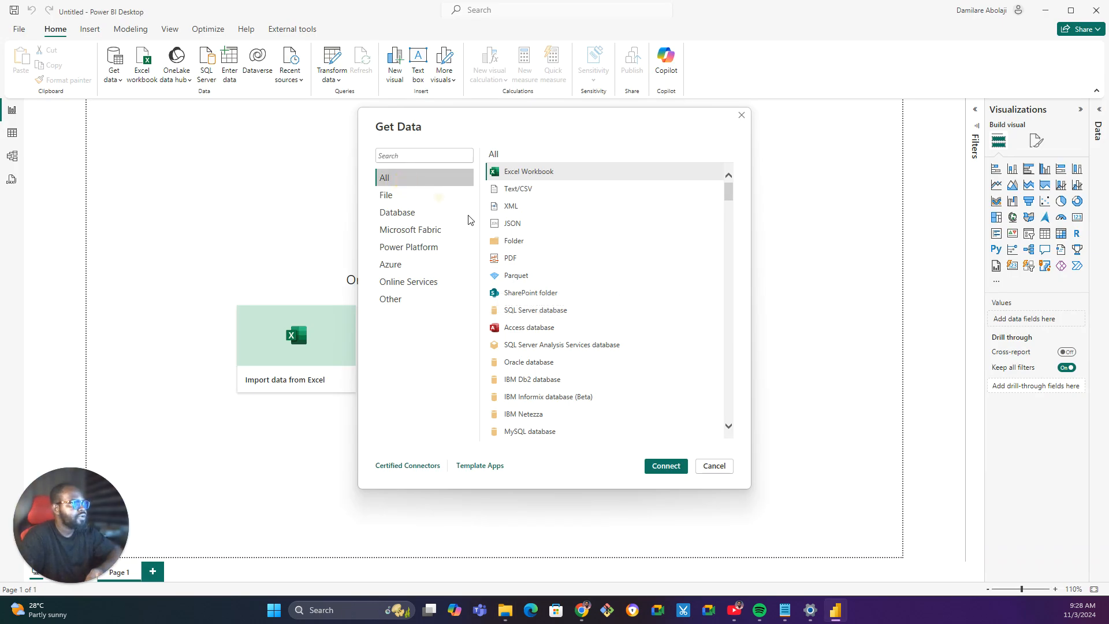
{"action": "left_click", "coordinate": [517, 242]}
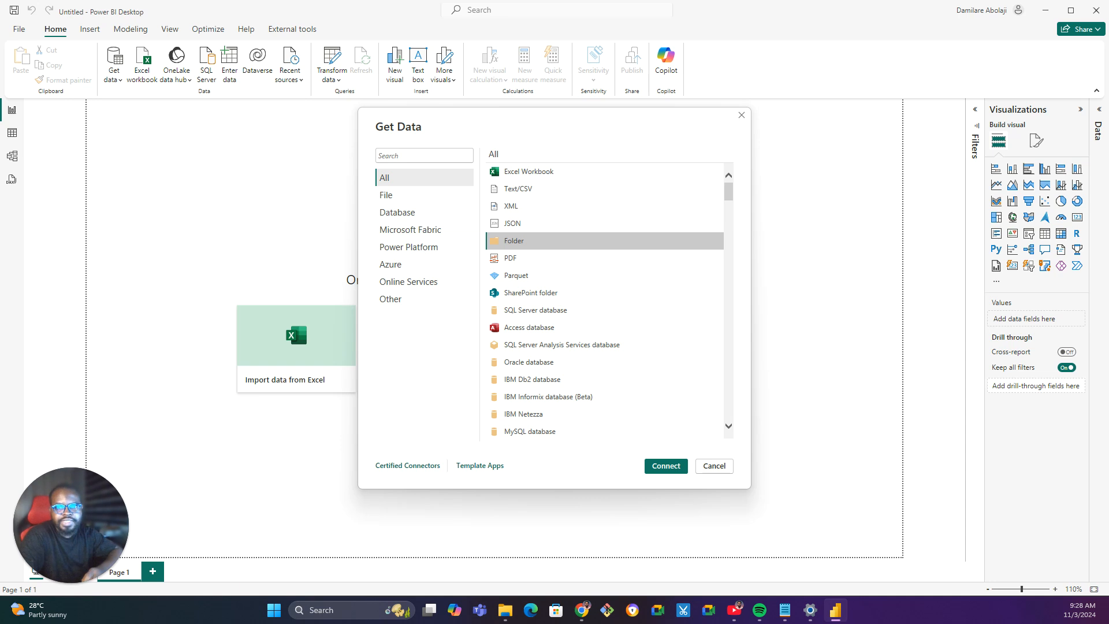
{"action": "left_click", "coordinate": [668, 466]}
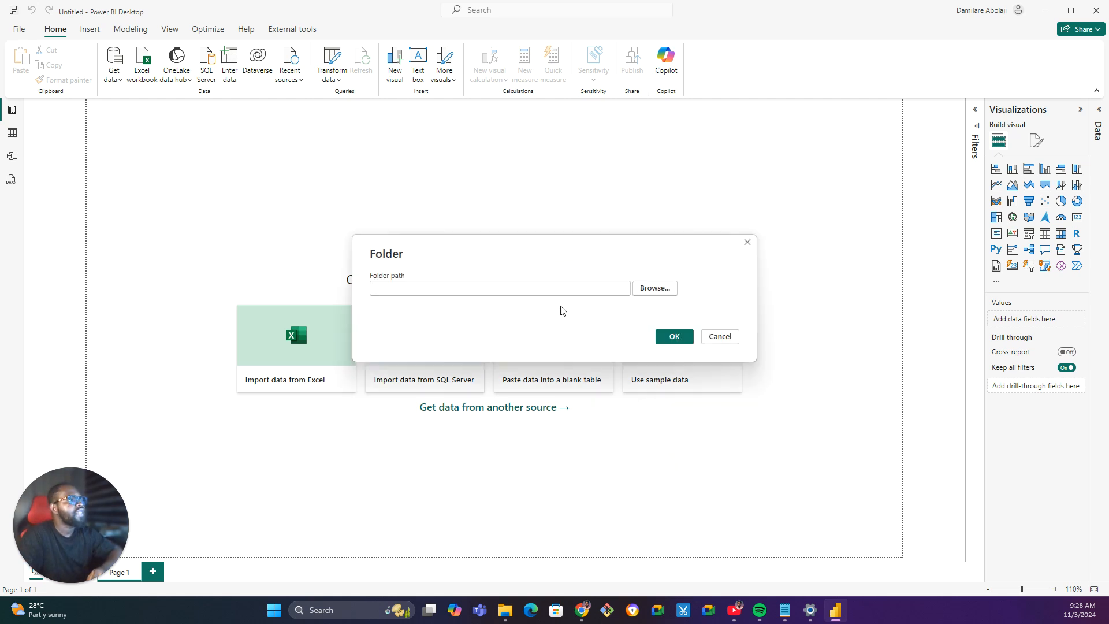
Set the source folder path to the Inpatient folder inside Downloads\Data-Mapping-Bg\Data and confirm it.
{"action": "left_click", "coordinate": [652, 290]}
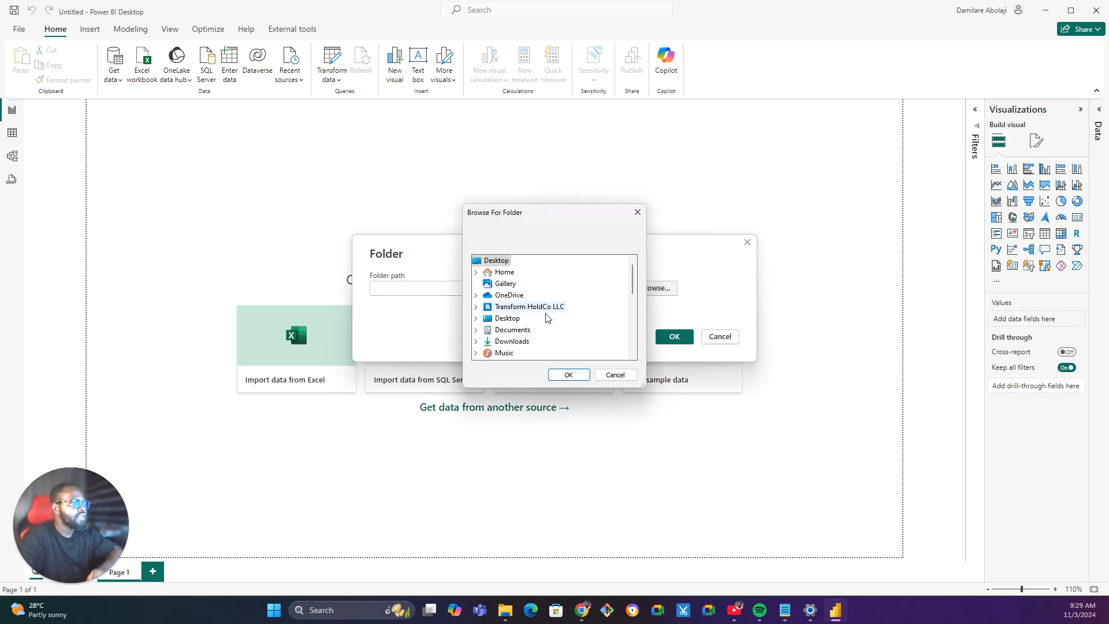
{"action": "left_click", "coordinate": [476, 341]}
{"action": "scroll", "coordinate": [552, 307], "scroll_direction": "down", "scroll_amount": 1}
{"action": "scroll", "coordinate": [555, 310], "scroll_direction": "up", "scroll_amount": 1}
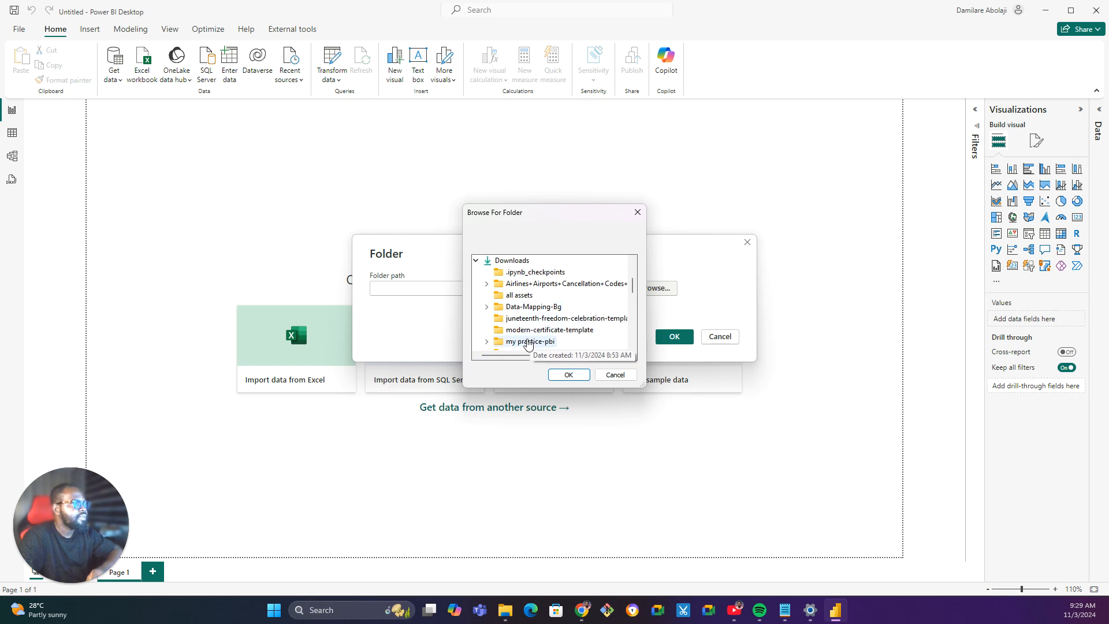
{"action": "left_click", "coordinate": [848, 615]}
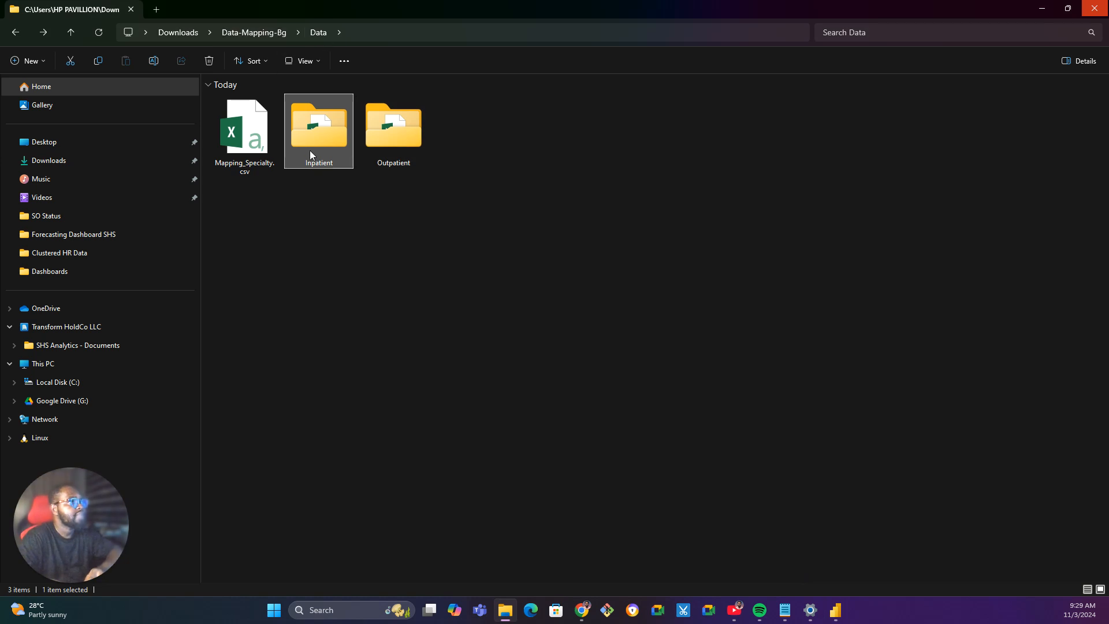
{"action": "key", "text": "alt+Tab"}
{"action": "left_click", "coordinate": [486, 306]}
{"action": "left_click", "coordinate": [498, 330]}
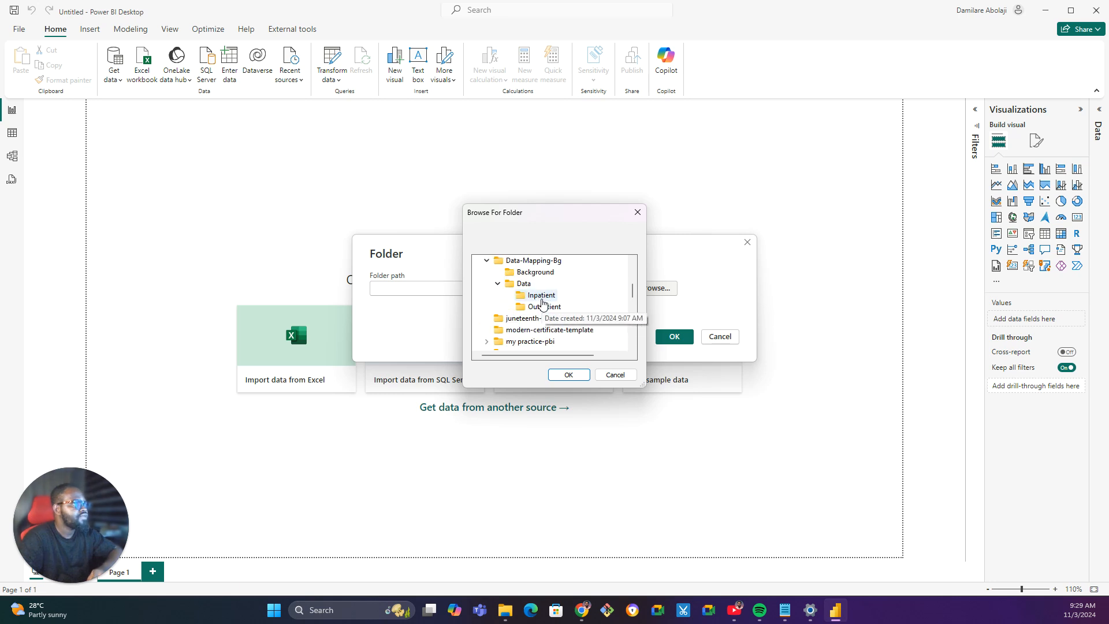
{"action": "left_click", "coordinate": [544, 298]}
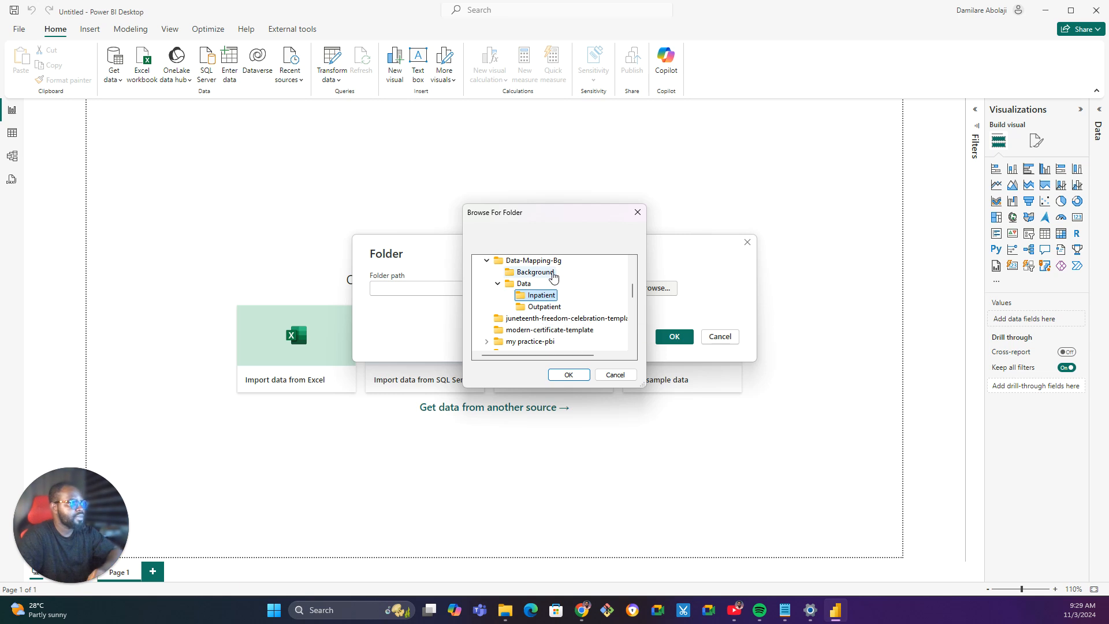
{"action": "left_click", "coordinate": [566, 376]}
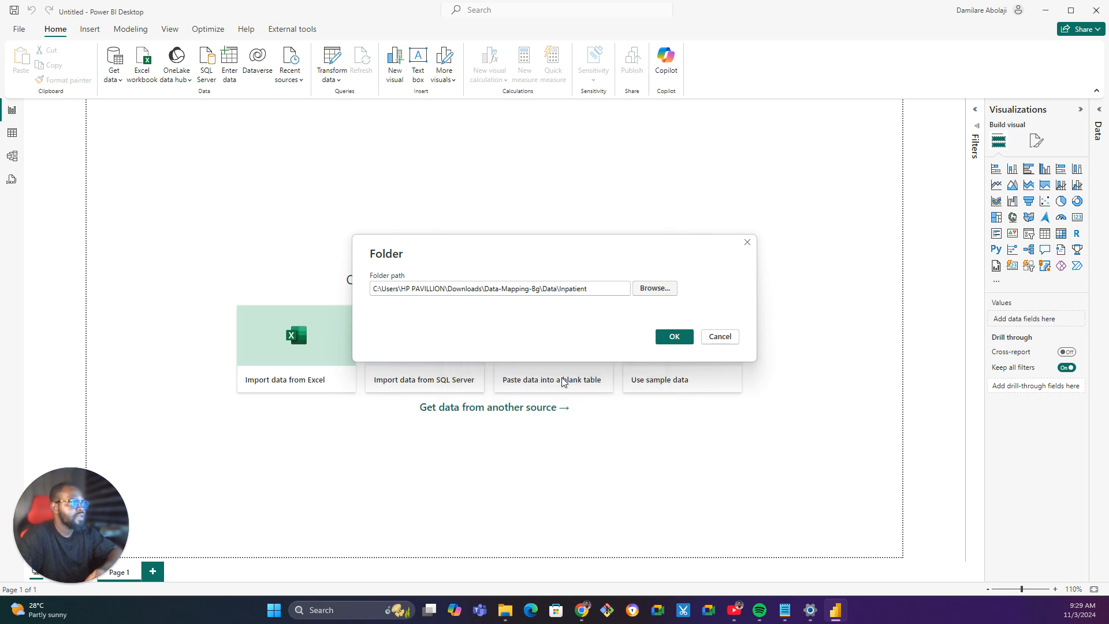
{"action": "left_click", "coordinate": [671, 337]}
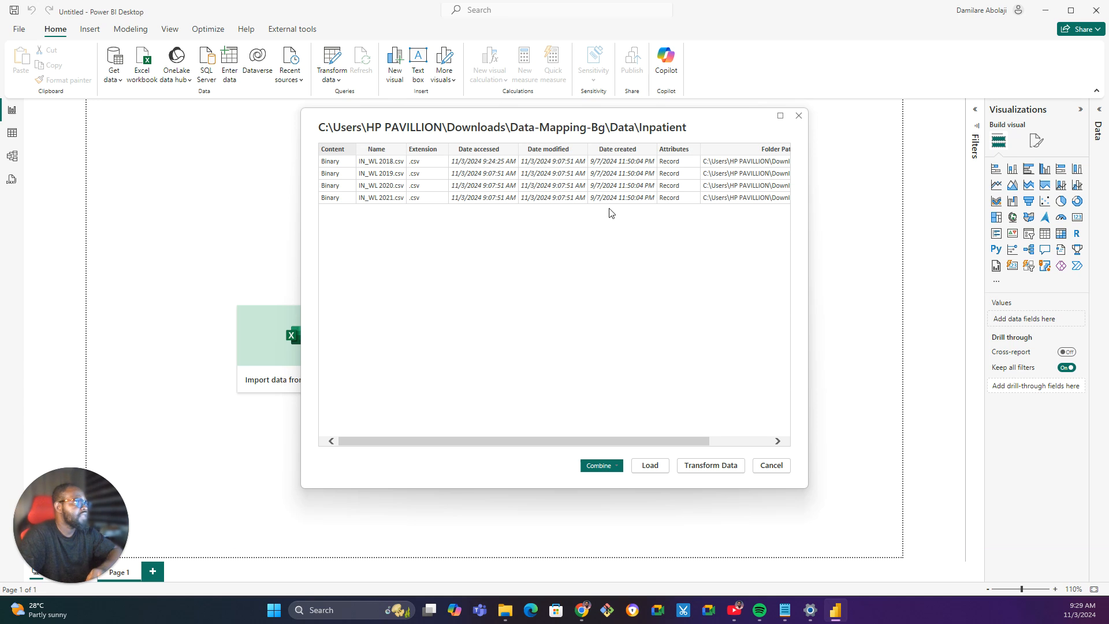
Check the file list through to the Folder Path column and start Combine & Load for the inpatient CSV files.
{"action": "left_click_drag", "start_coordinate": [650, 441], "coordinate": [731, 450]}
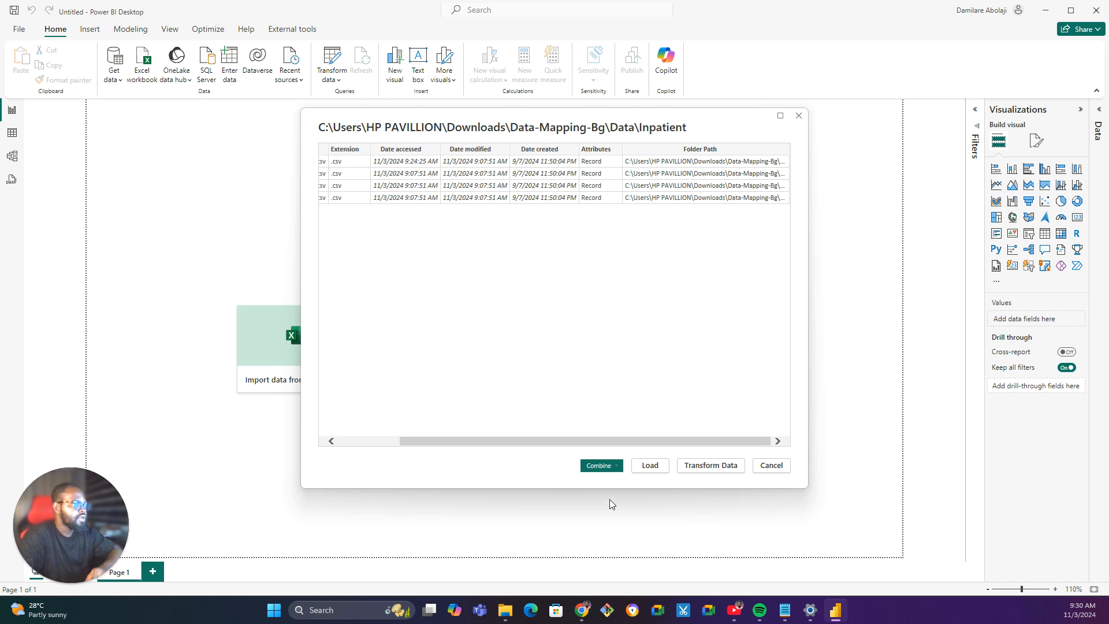
{"action": "left_click", "coordinate": [620, 467]}
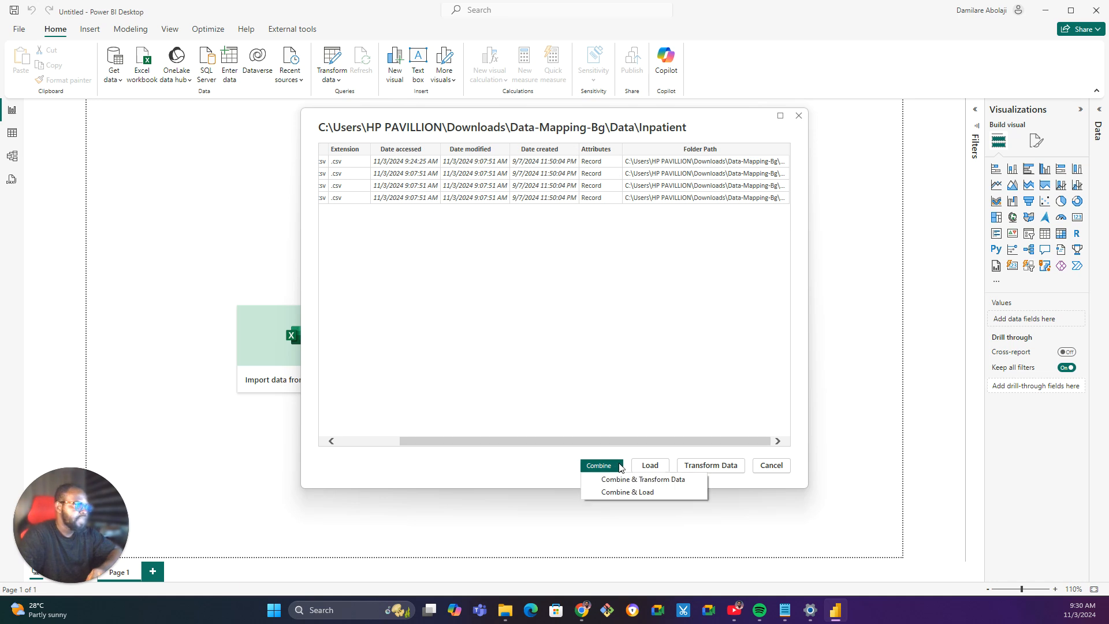
{"action": "left_click", "coordinate": [628, 492]}
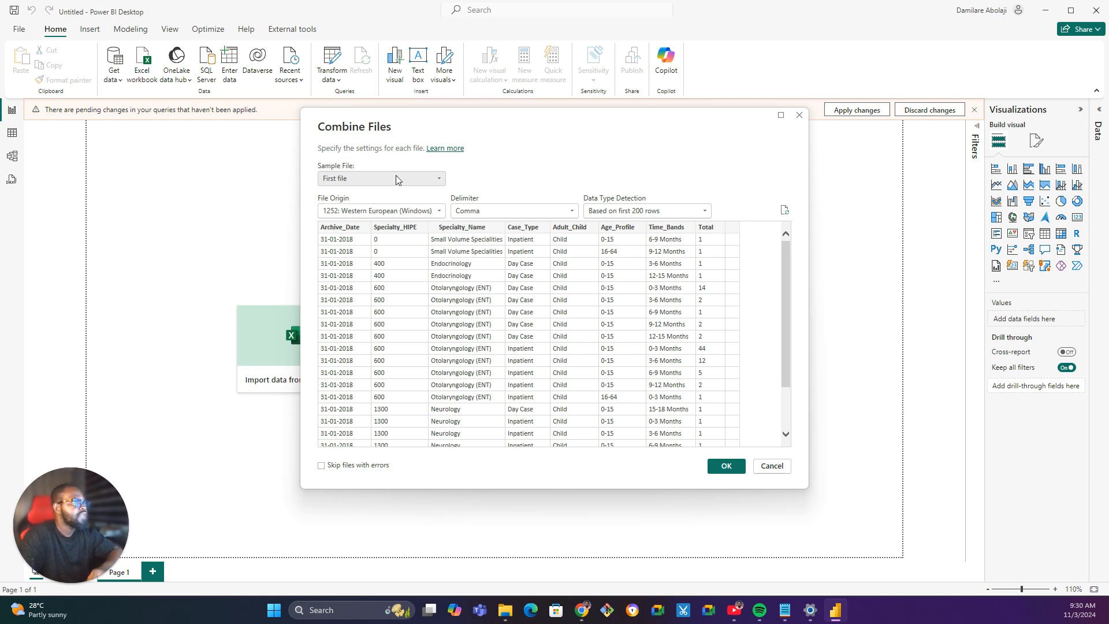
Set the sample file for combining to IN_WL 2018.csv and check its data preview.
{"action": "left_click", "coordinate": [352, 180]}
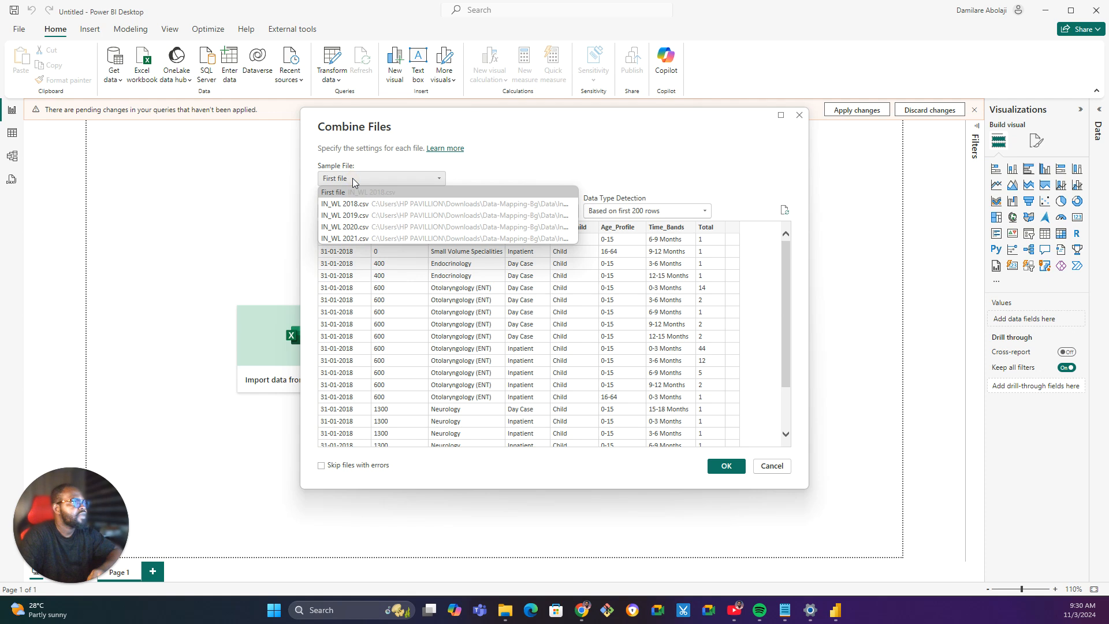
{"action": "left_click", "coordinate": [356, 205]}
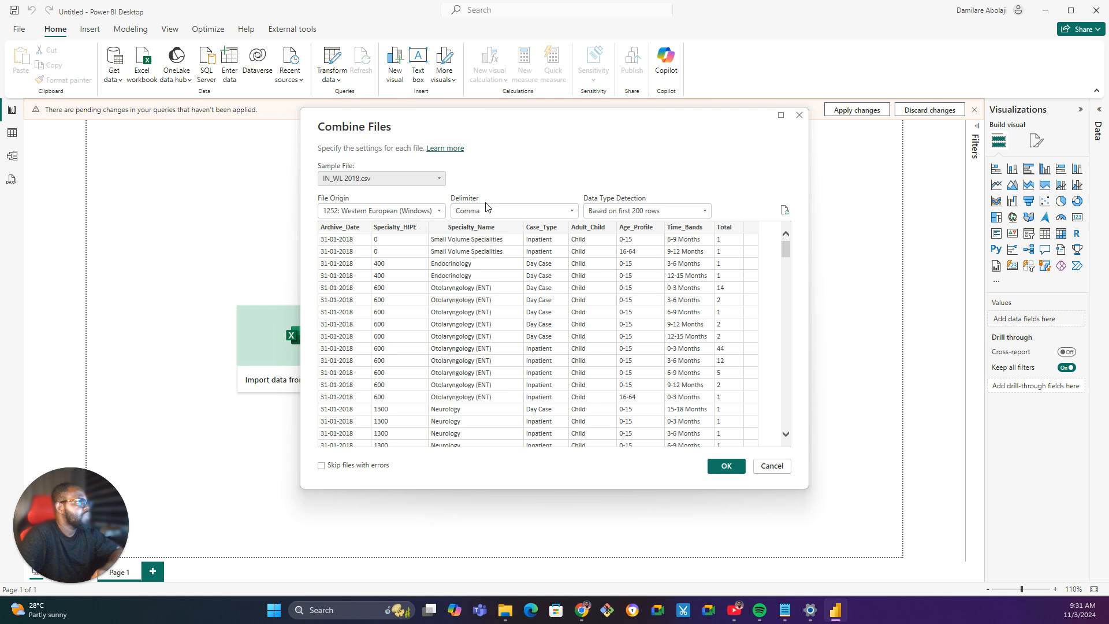
{"action": "mouse_move", "coordinate": [785, 249]}
{"action": "left_mouse_down"}
{"action": "mouse_move", "coordinate": [802, 426]}
{"action": "mouse_move", "coordinate": [778, 272]}
{"action": "mouse_move", "coordinate": [790, 228]}
{"action": "left_mouse_up"}
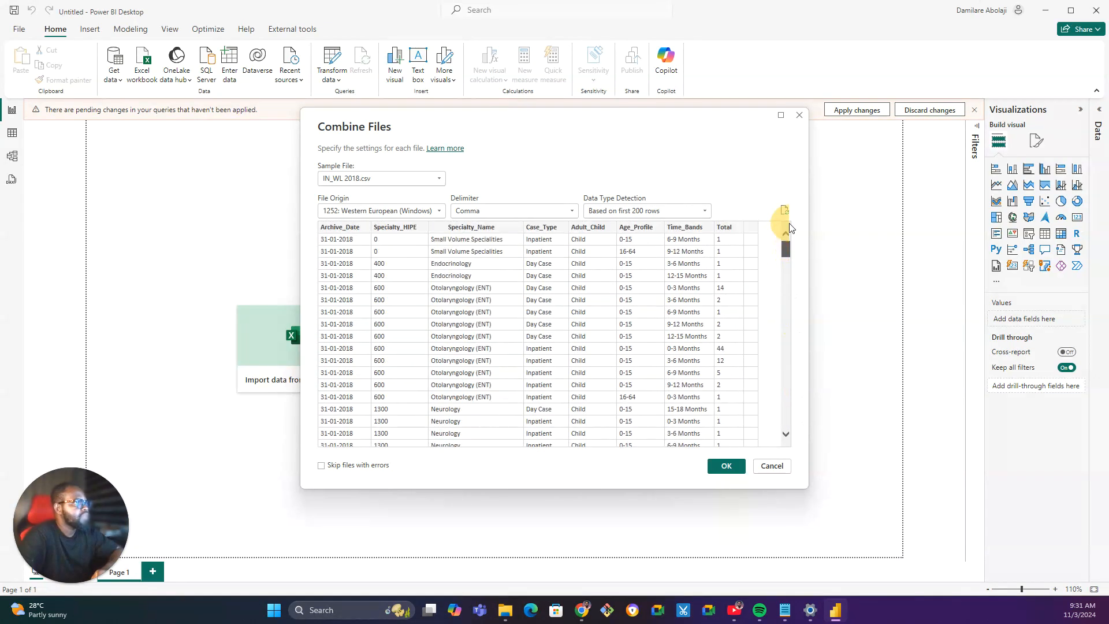
Load the combined inpatient files by confirming the combine settings and applying the pending query changes, and check the Inpatient table's fields.
{"action": "left_click", "coordinate": [727, 466]}
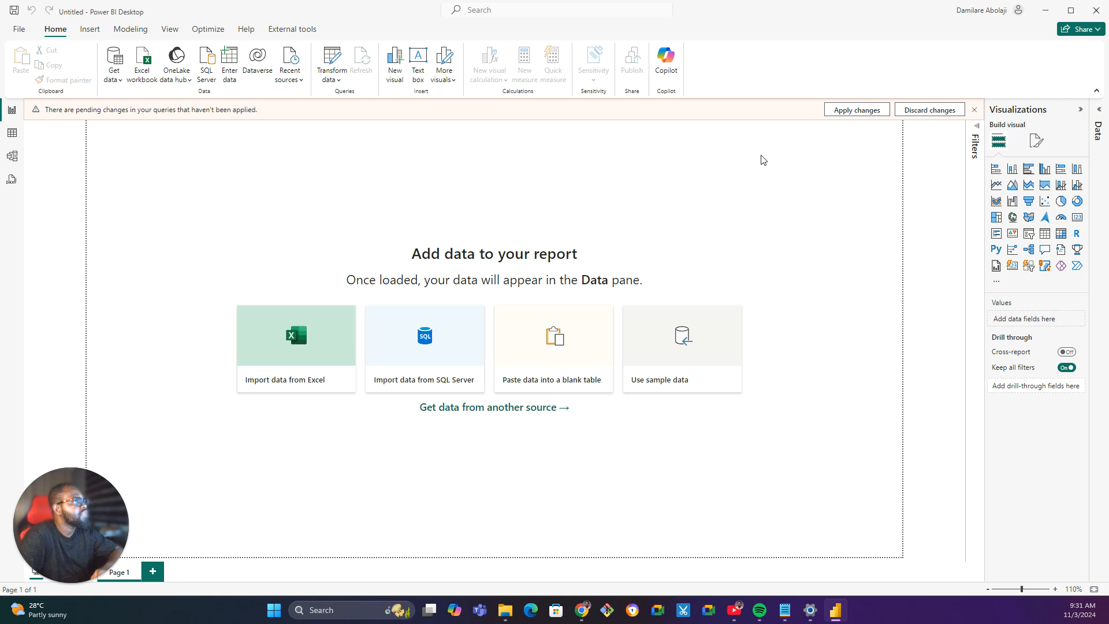
{"action": "left_click", "coordinate": [831, 109]}
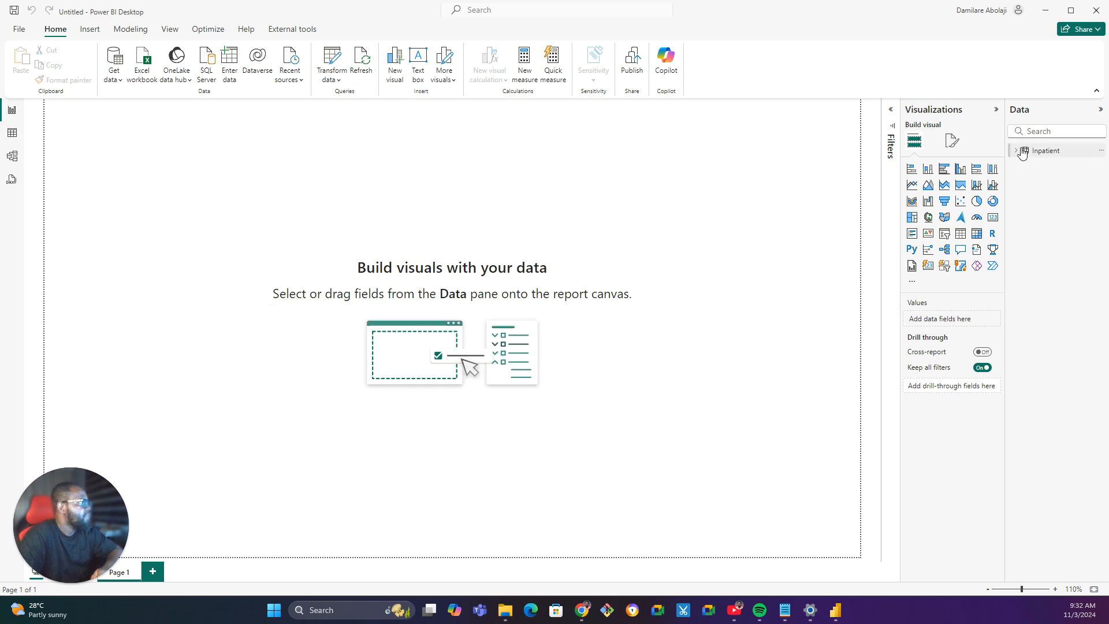
{"action": "left_click", "coordinate": [1015, 152]}
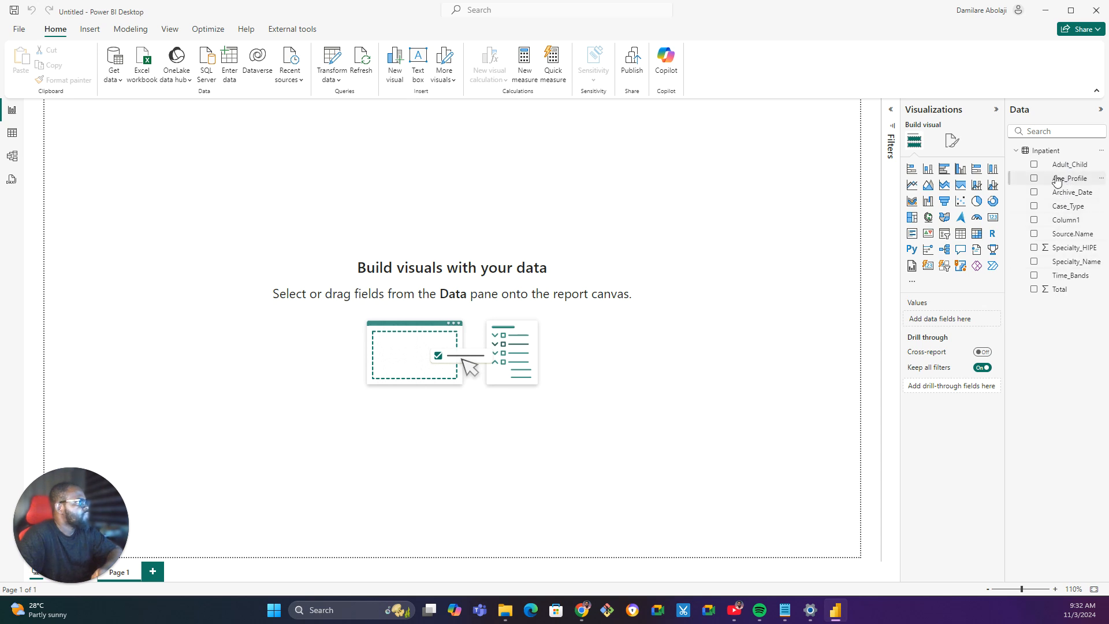
{"action": "left_click", "coordinate": [1017, 151]}
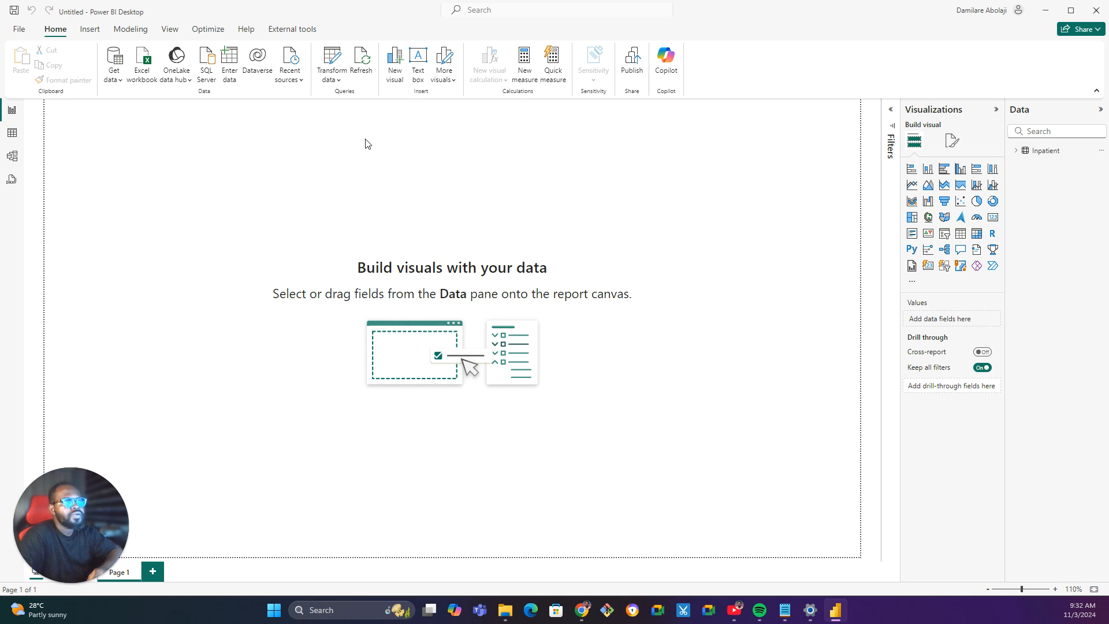
Connect to a new Folder data source using the Outpatient folder inside Downloads\Data-Mapping-Bg\Data.
{"action": "left_click", "coordinate": [116, 54]}
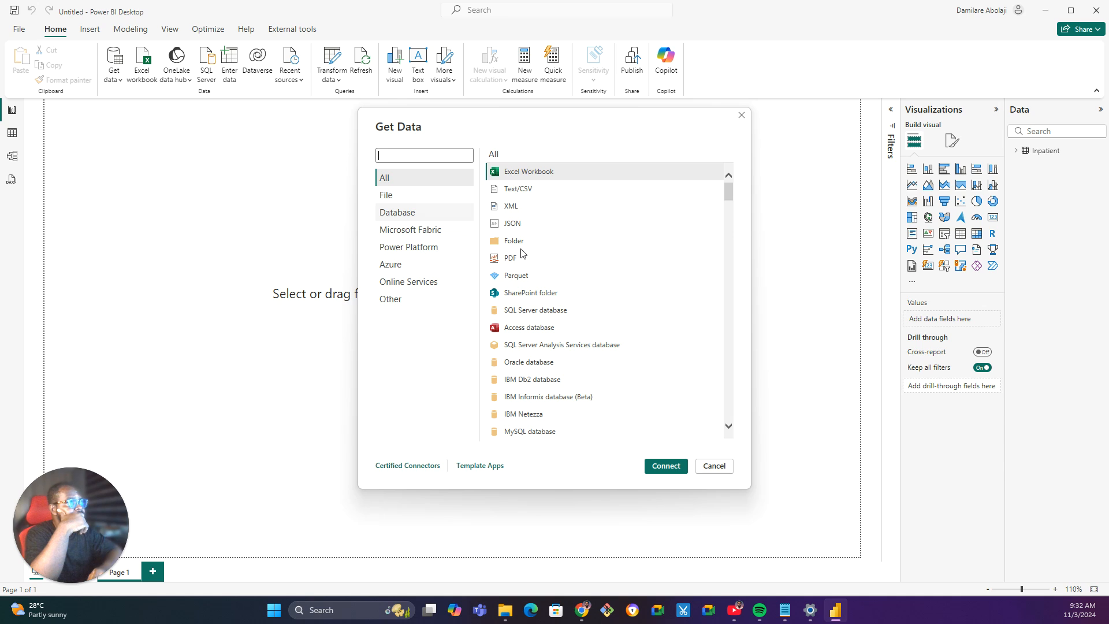
{"action": "left_click", "coordinate": [538, 241]}
{"action": "left_click", "coordinate": [666, 465]}
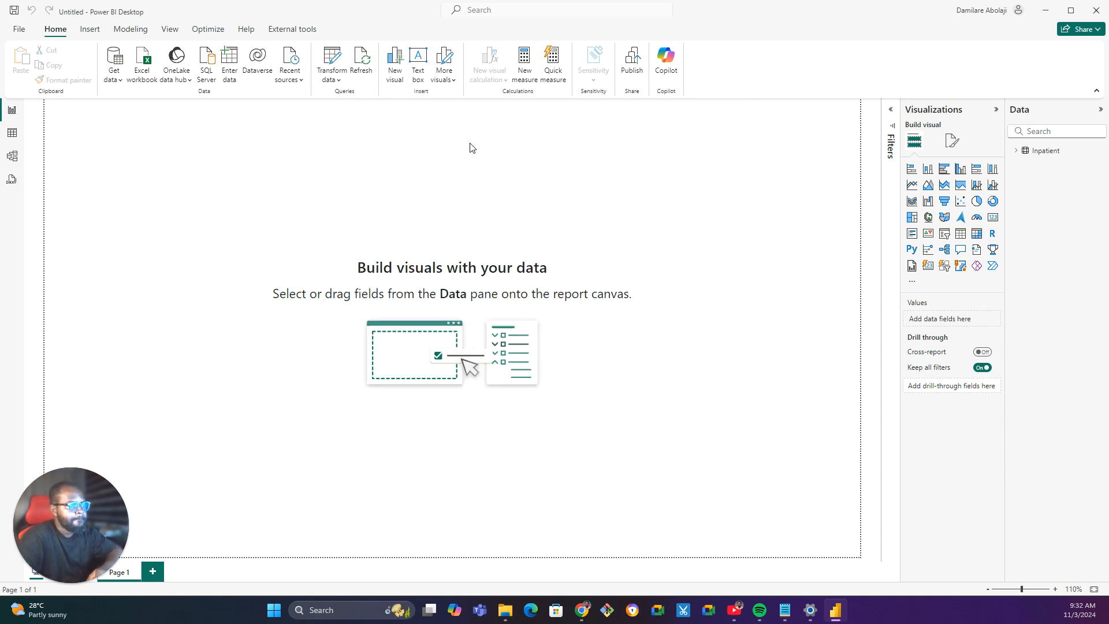
{"action": "left_click", "coordinate": [659, 288]}
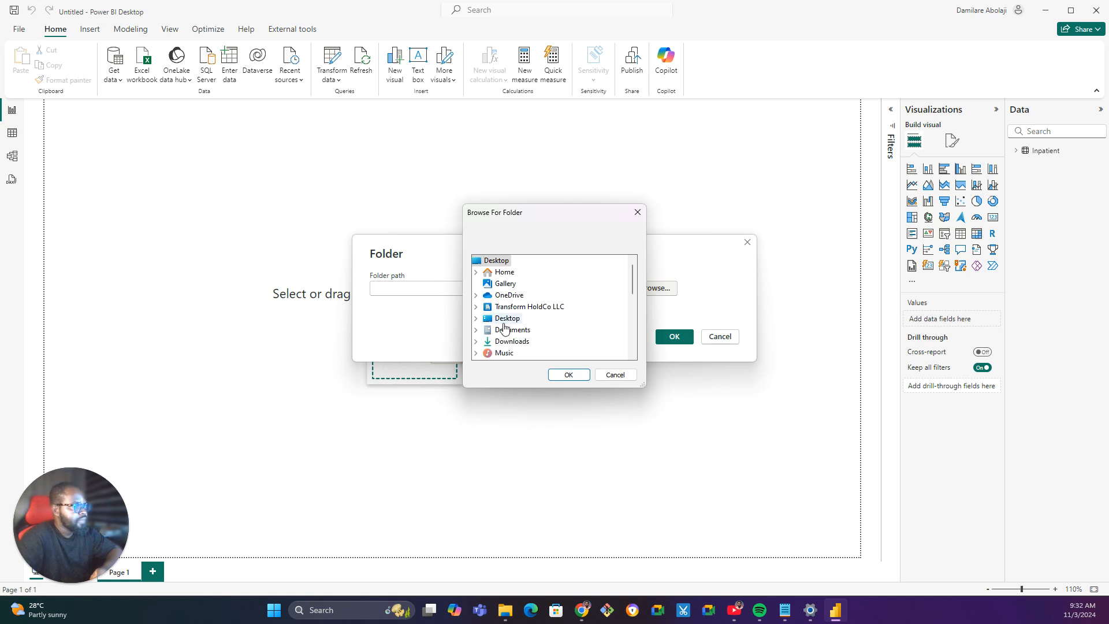
{"action": "left_click", "coordinate": [475, 342]}
{"action": "scroll", "coordinate": [512, 307], "scroll_direction": "down", "scroll_amount": 2}
{"action": "scroll", "coordinate": [511, 312], "scroll_direction": "down", "scroll_amount": 2}
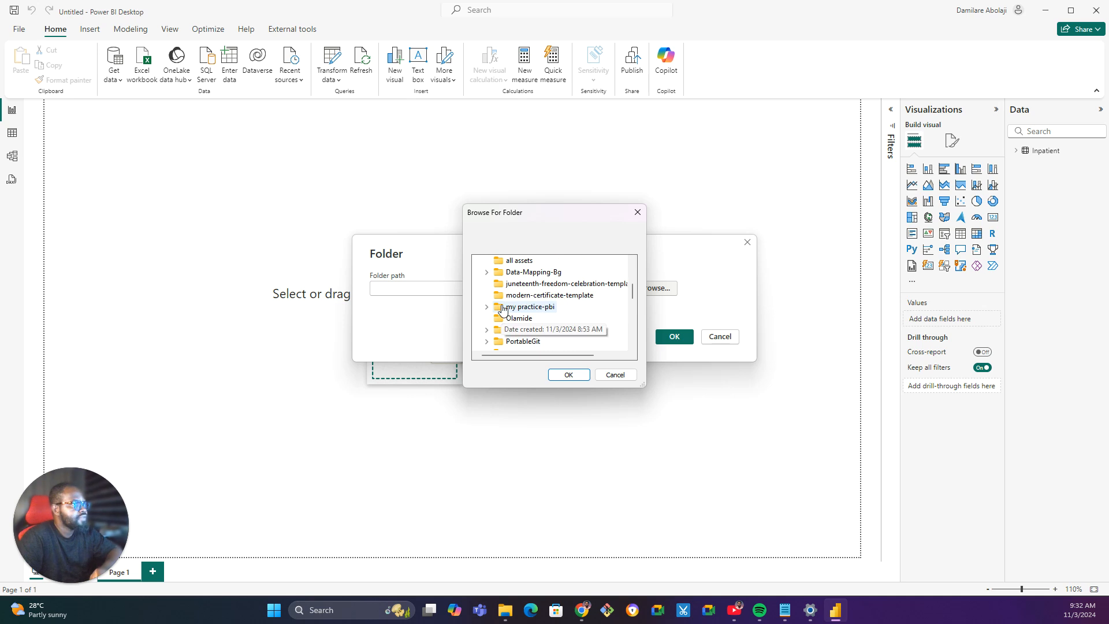
{"action": "left_click", "coordinate": [487, 272]}
{"action": "left_click", "coordinate": [497, 295]}
{"action": "left_click", "coordinate": [540, 319]}
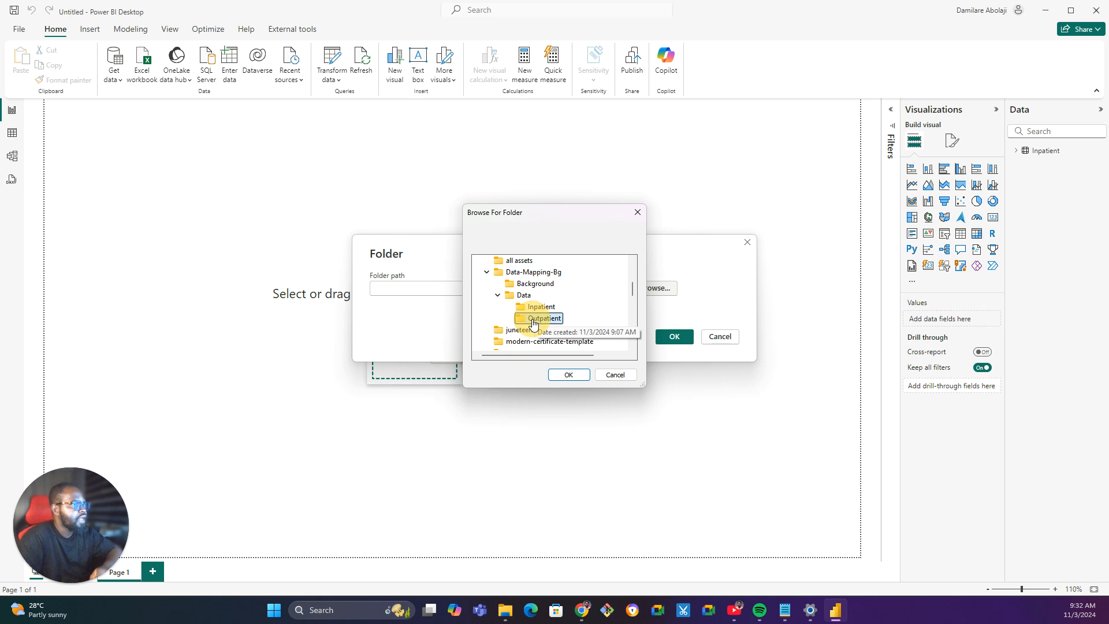
{"action": "left_click", "coordinate": [569, 375]}
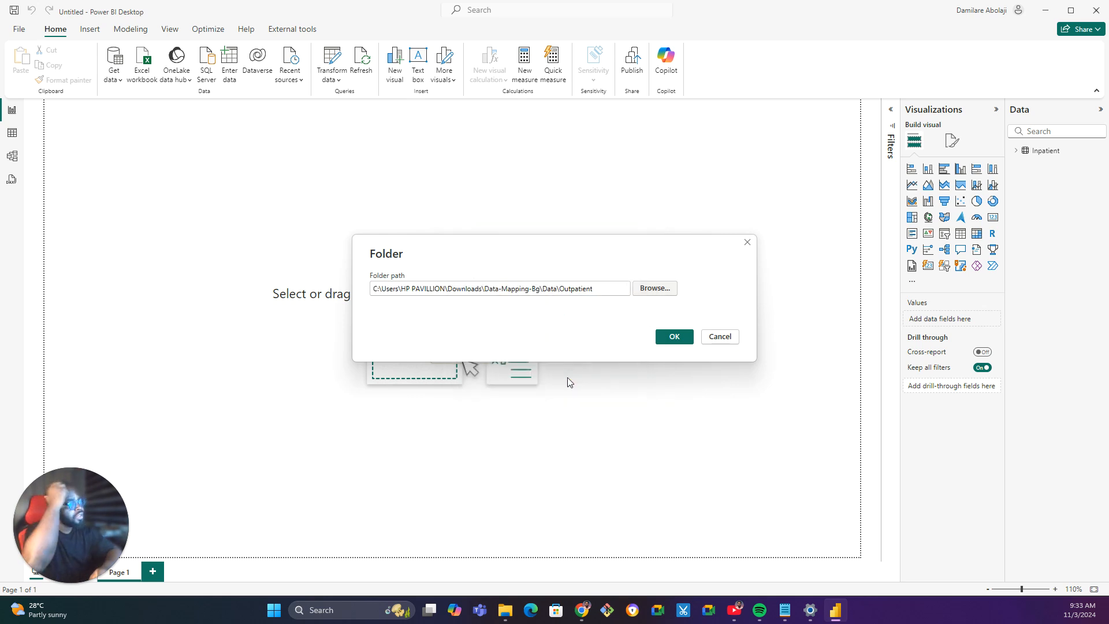
{"action": "left_click", "coordinate": [680, 337]}
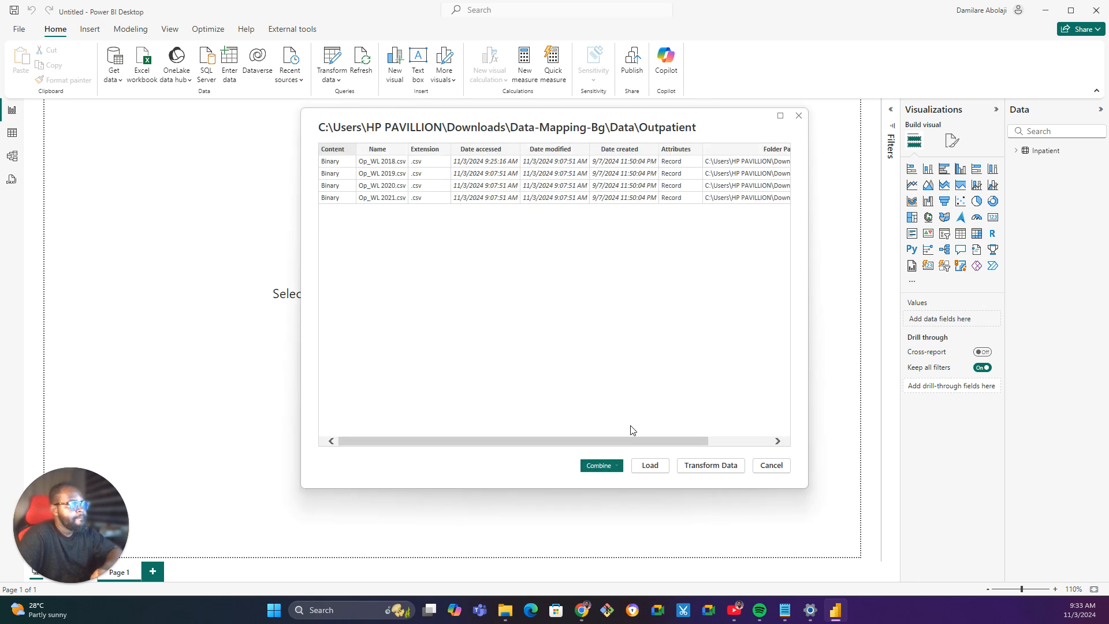
Combine and load the outpatient CSV files with First file as the sample, applying the pending changes, and check the Outpatient table's fields.
{"action": "left_click", "coordinate": [613, 465]}
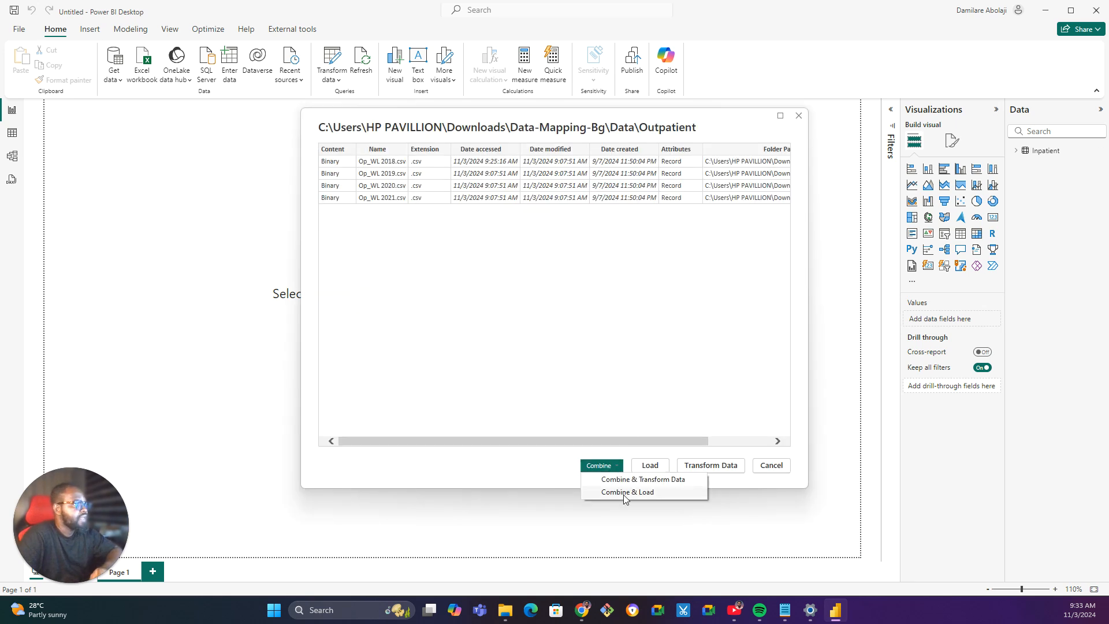
{"action": "left_click", "coordinate": [624, 493]}
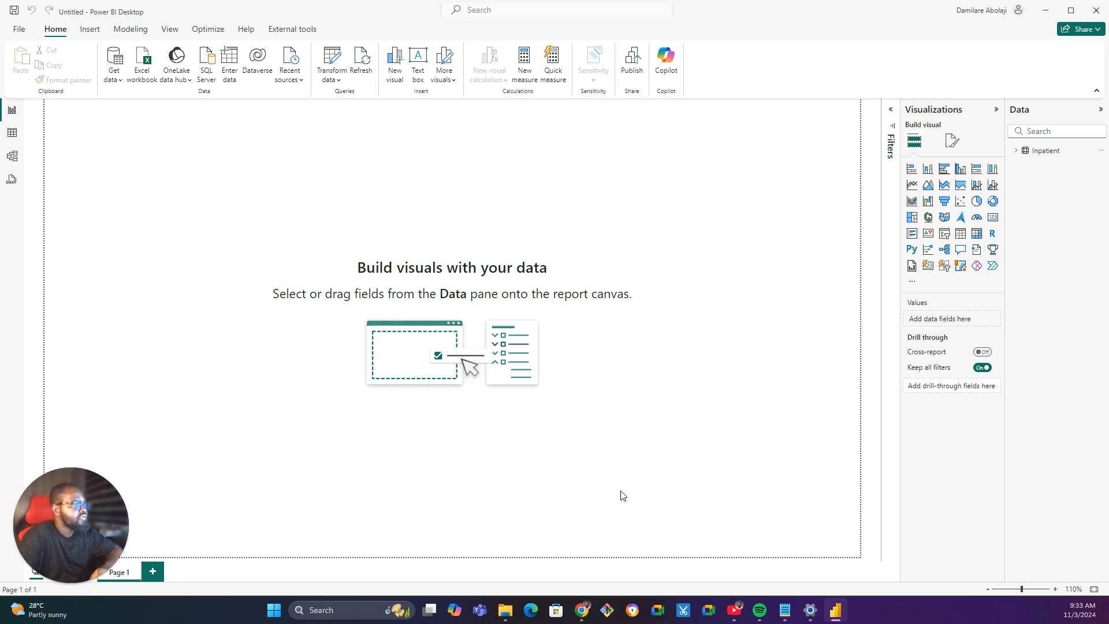
{"action": "left_click", "coordinate": [744, 109]}
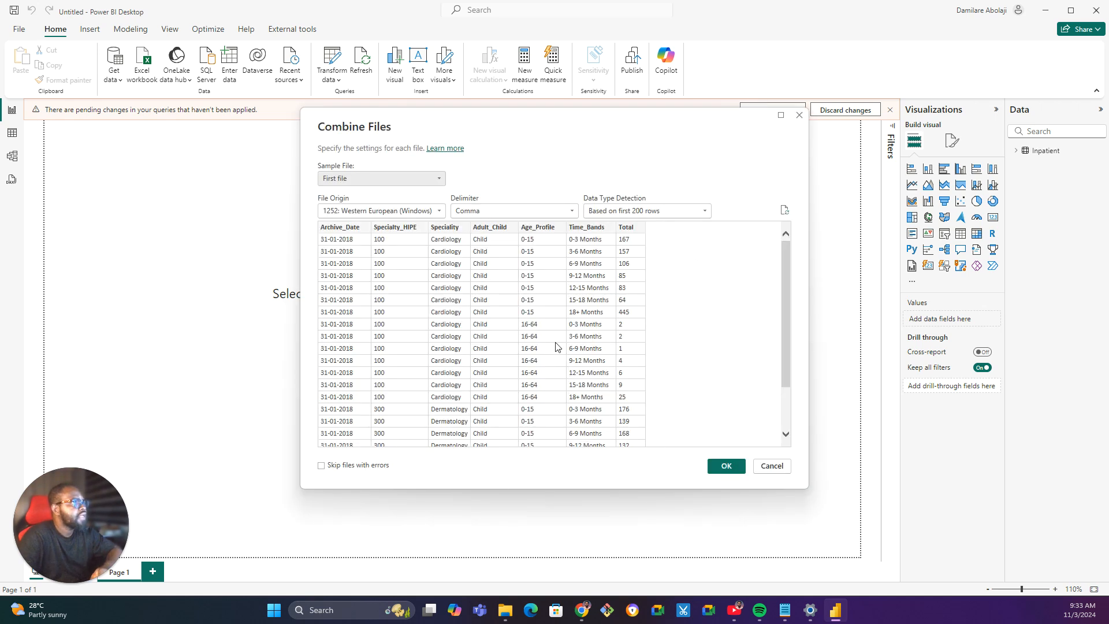
{"action": "left_click", "coordinate": [726, 467]}
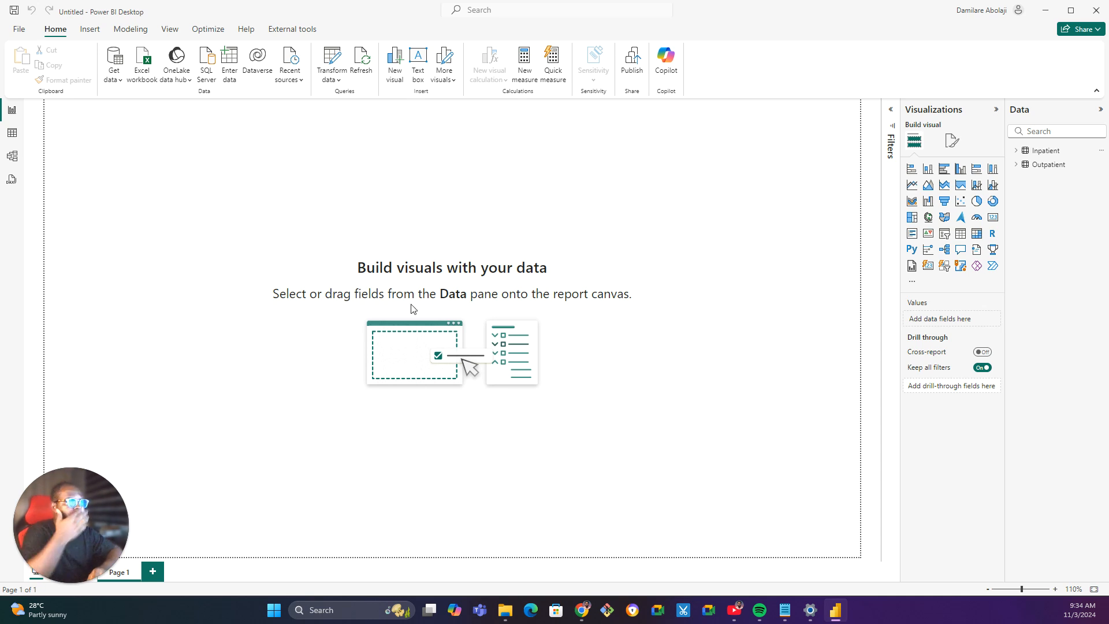
{"action": "left_click", "coordinate": [1016, 164]}
{"action": "left_click", "coordinate": [1016, 164]}
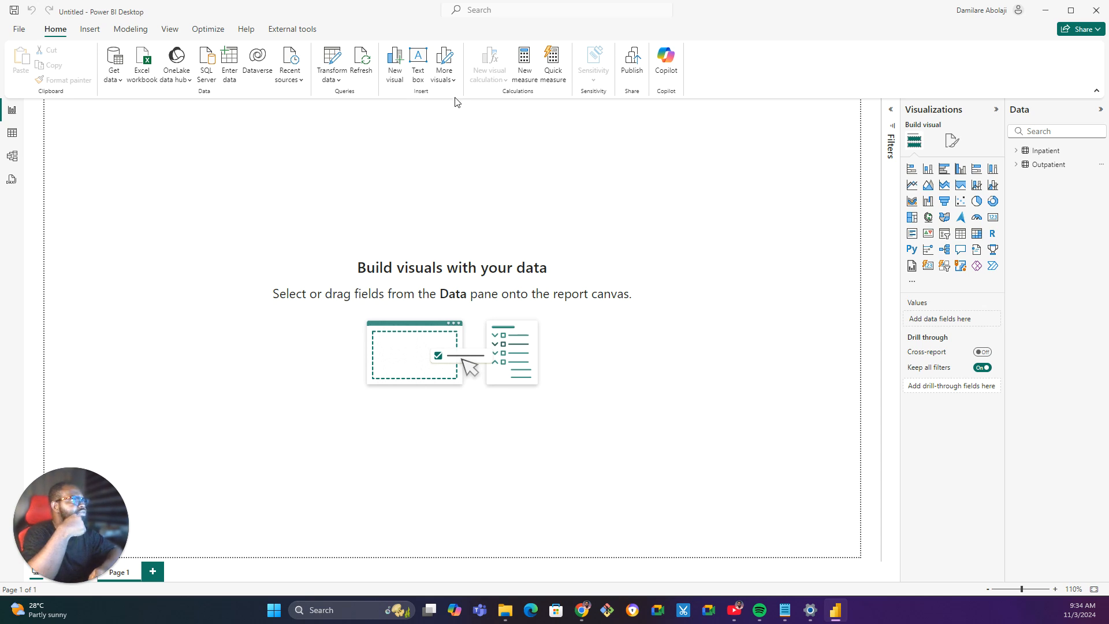
Open the Power Query Editor and compare the columns of the Inpatient and Outpatient queries.
{"action": "left_click", "coordinate": [331, 62]}
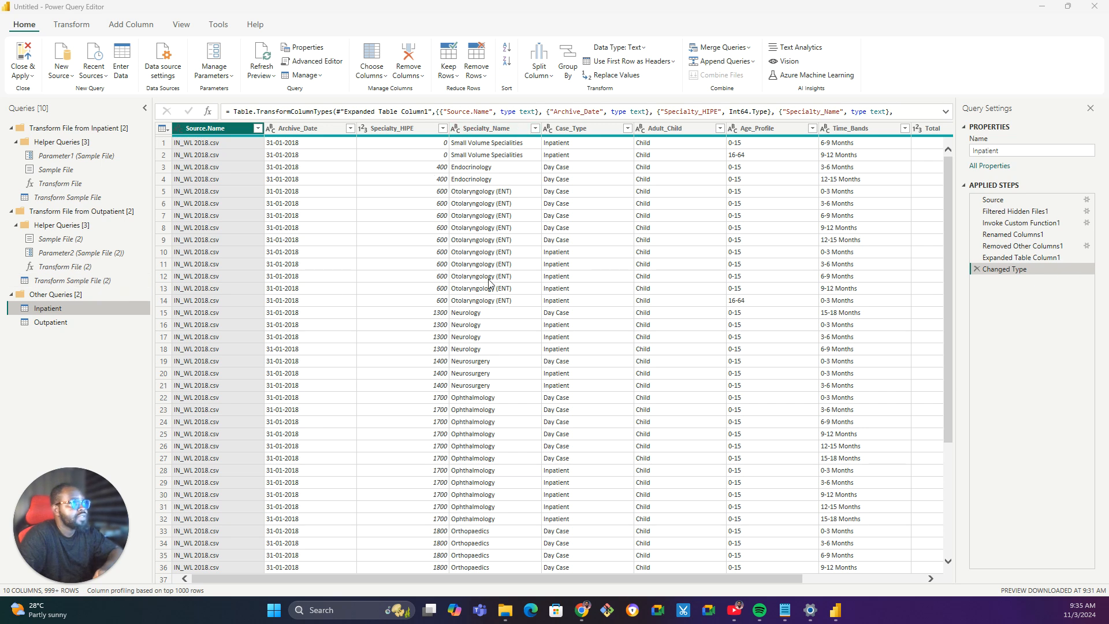
{"action": "left_click_drag", "start_coordinate": [500, 579], "coordinate": [718, 596]}
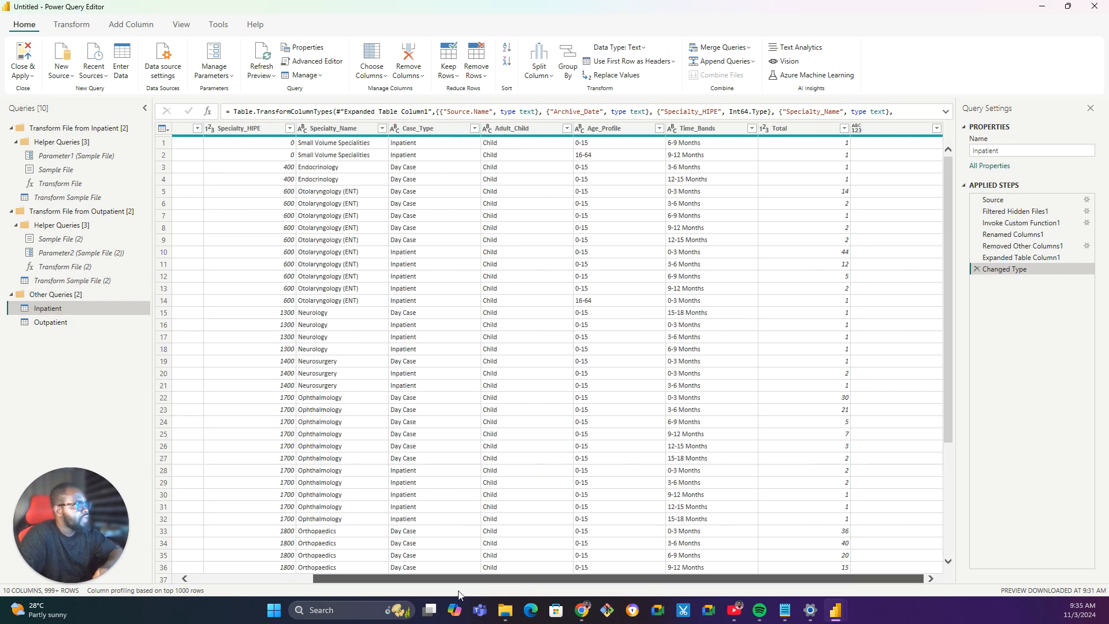
{"action": "left_click_drag", "start_coordinate": [350, 594], "coordinate": [278, 596]}
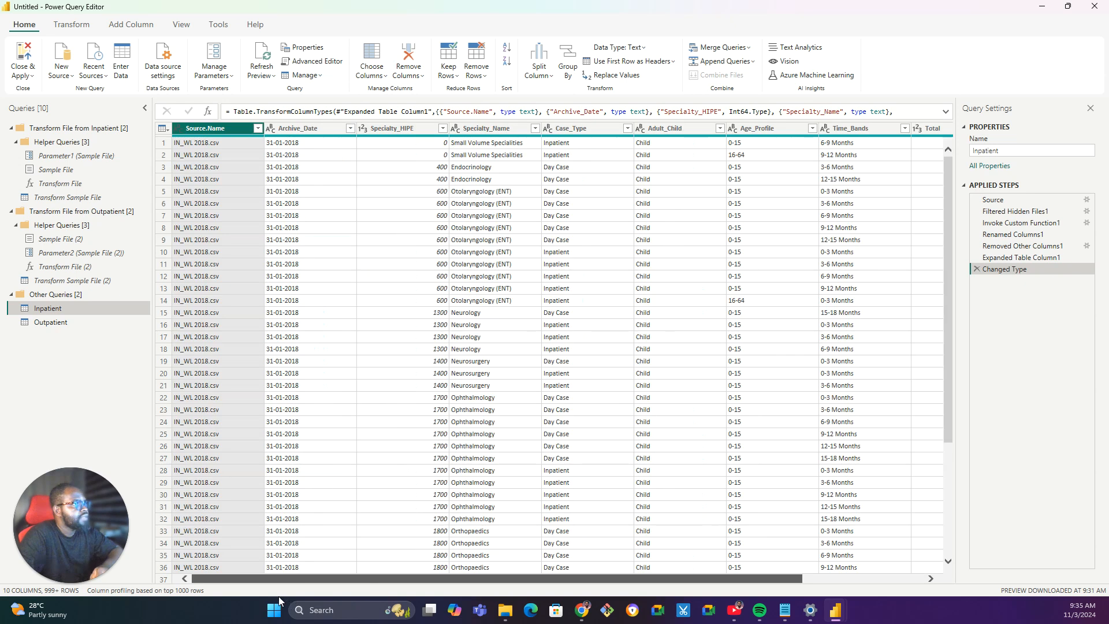
{"action": "left_click", "coordinate": [43, 325]}
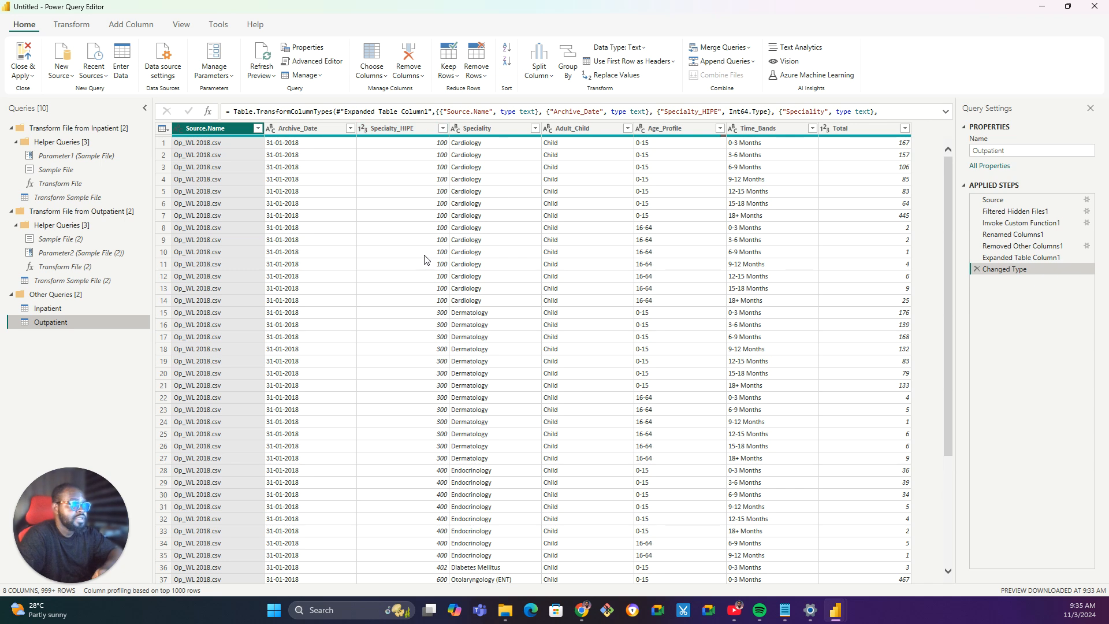
{"action": "left_click", "coordinate": [51, 309]}
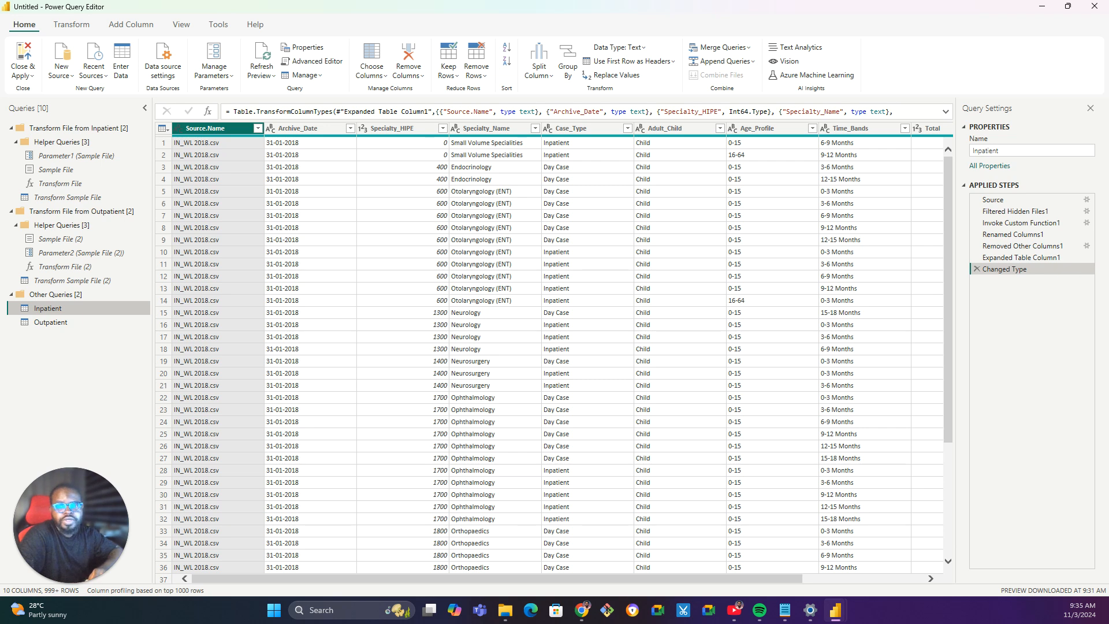
Rename the Outpatient query's Speciality column to Specialty_Name, copying the name from the matching column in the Inpatient query.
{"action": "left_click", "coordinate": [62, 324]}
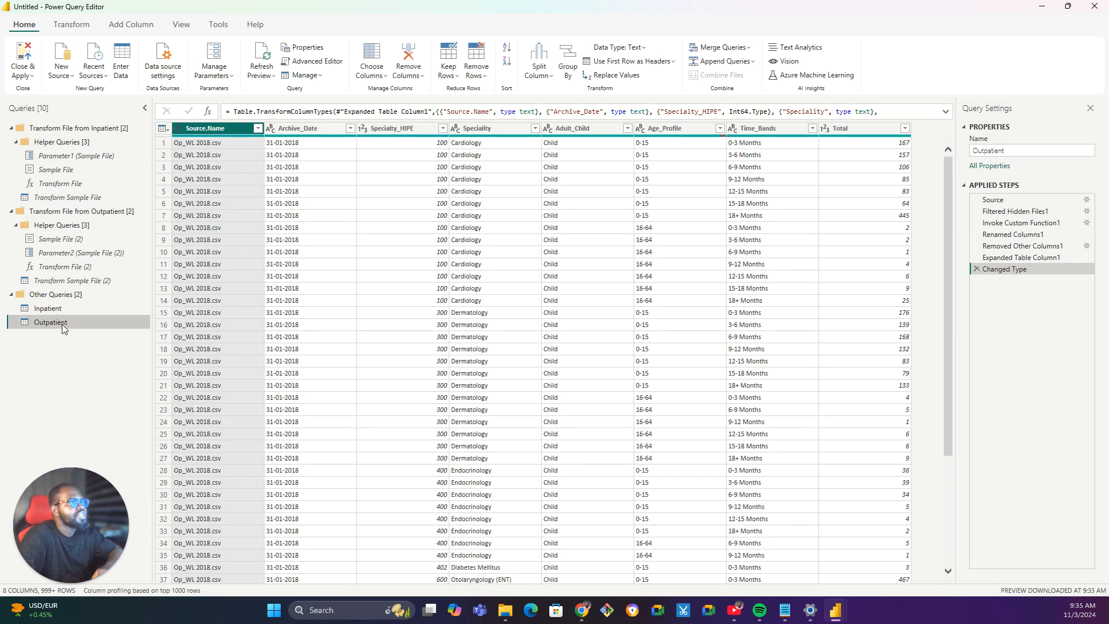
{"action": "left_click", "coordinate": [495, 128]}
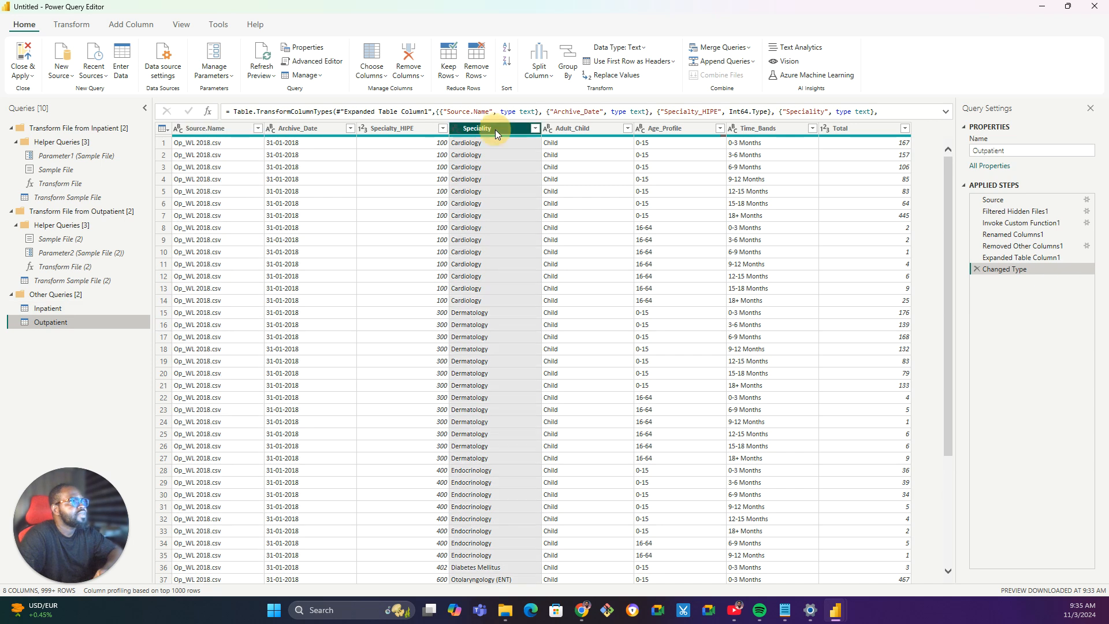
{"action": "left_click", "coordinate": [53, 312]}
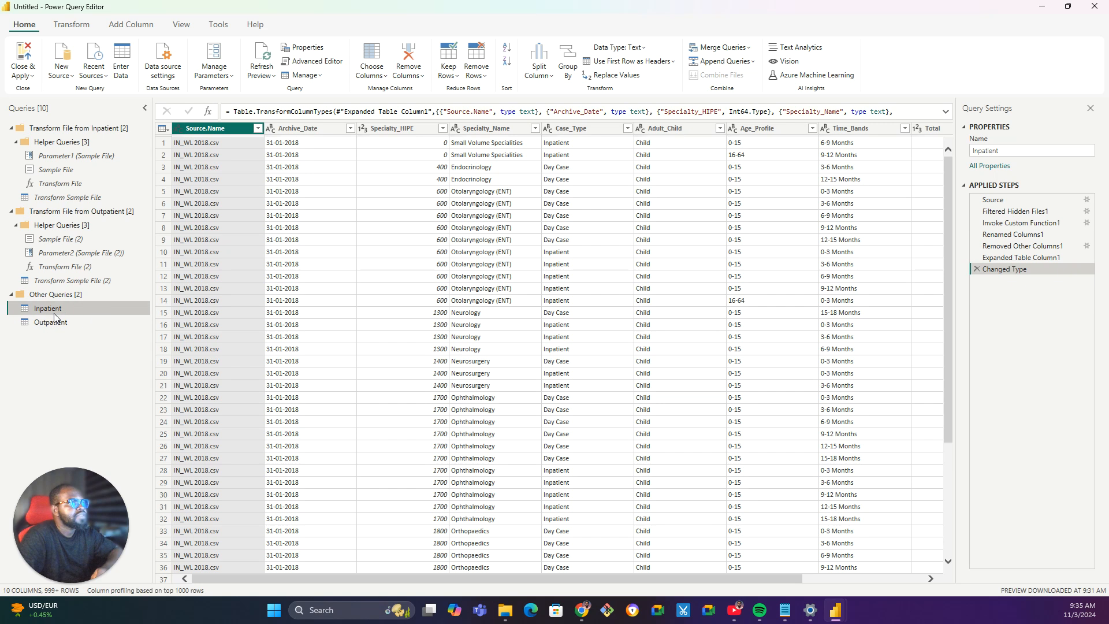
{"action": "left_click", "coordinate": [493, 129]}
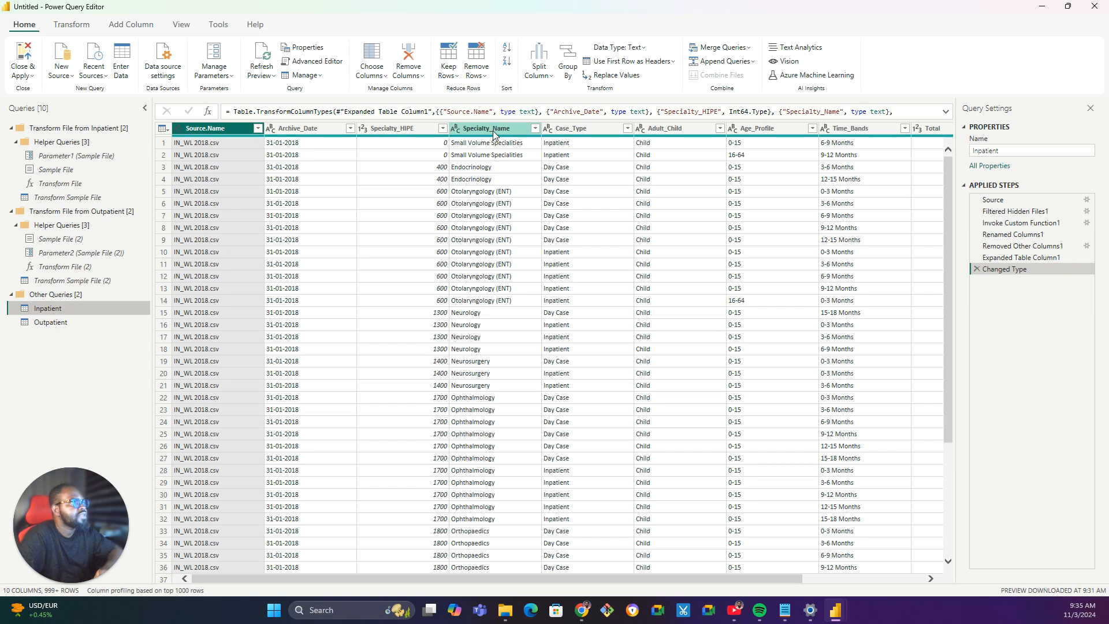
{"action": "double_click", "coordinate": [495, 130]}
{"action": "key", "text": "ctrl+c"}
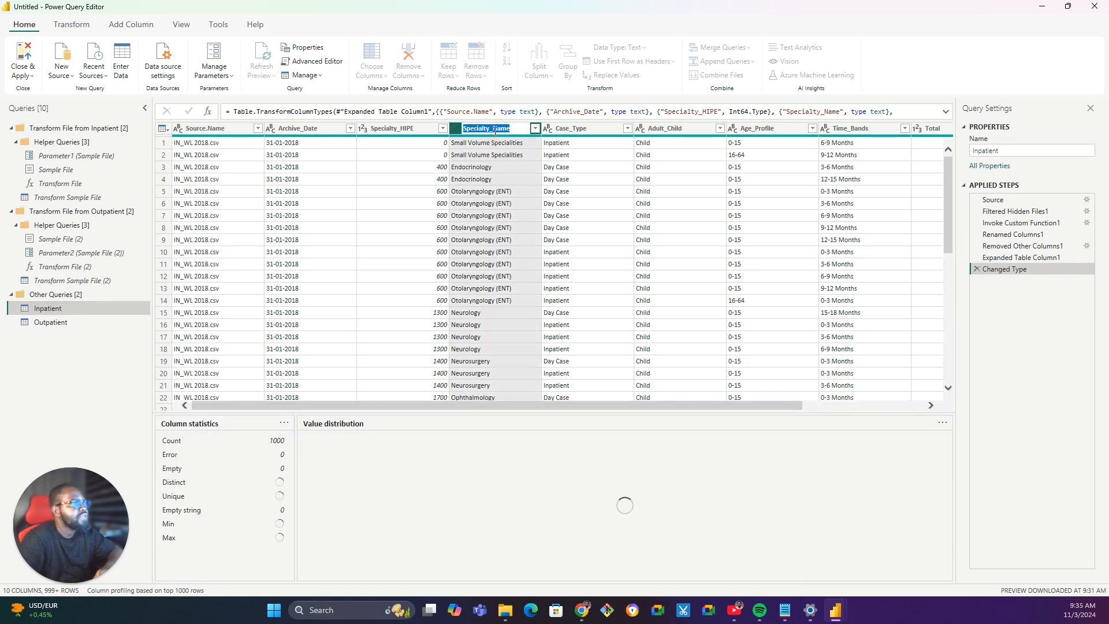
{"action": "left_click", "coordinate": [59, 326]}
{"action": "left_click", "coordinate": [59, 327]}
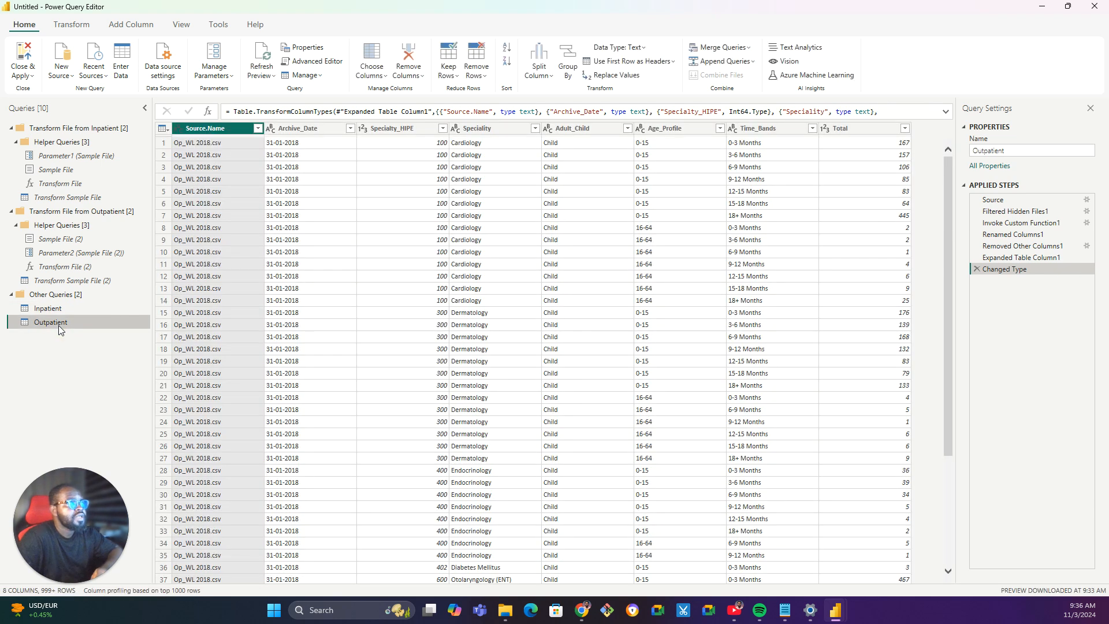
{"action": "left_click", "coordinate": [482, 128]}
{"action": "double_click", "coordinate": [482, 128]}
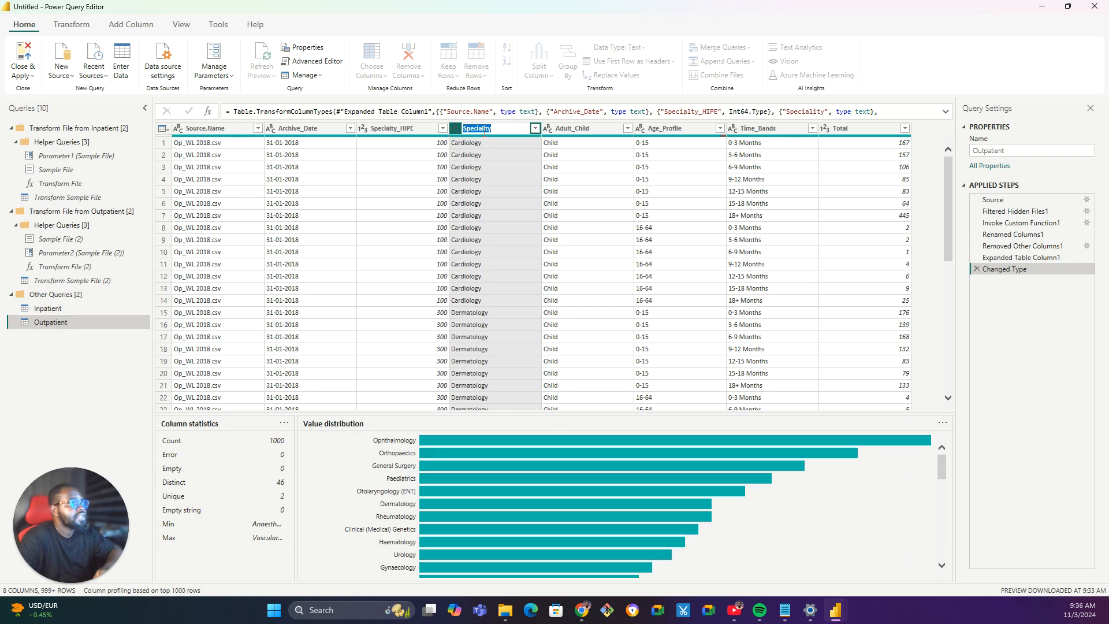
{"action": "key", "text": "ctrl+v"}
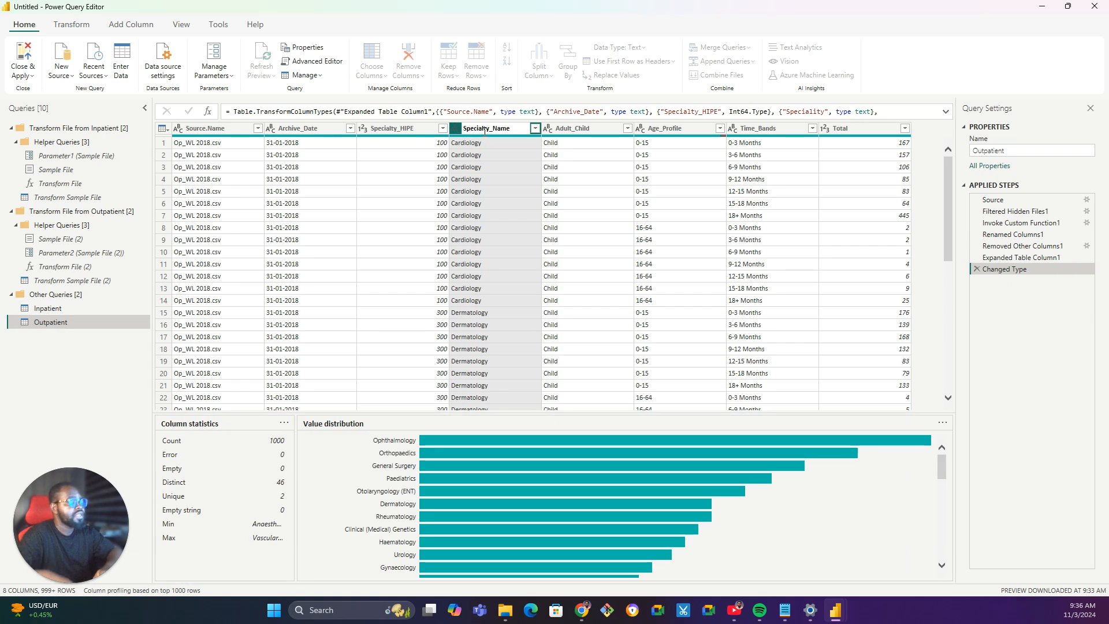
{"action": "left_click", "coordinate": [63, 360]}
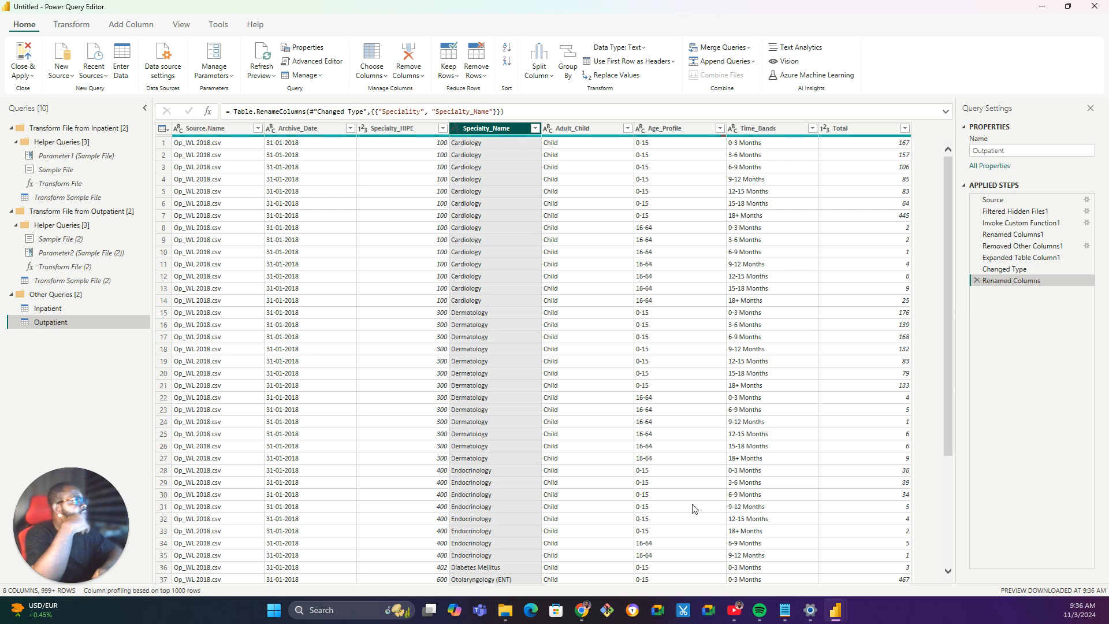
Remove the empty, unnamed column after Total from the Inpatient query.
{"action": "left_click", "coordinate": [55, 306]}
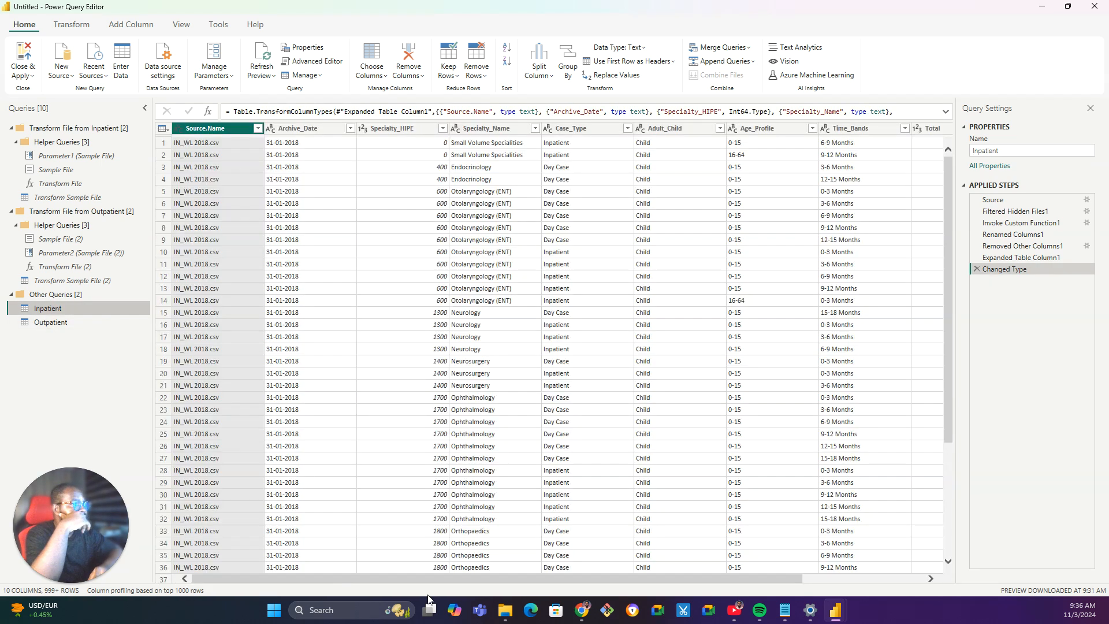
{"action": "left_click_drag", "start_coordinate": [474, 578], "coordinate": [598, 578]}
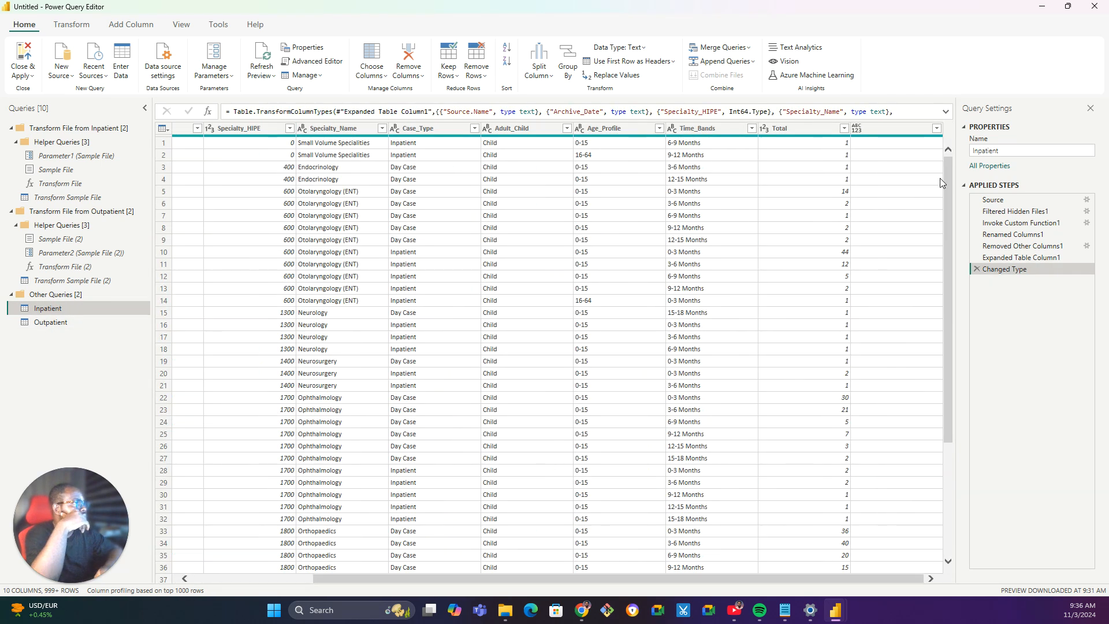
{"action": "left_click", "coordinate": [893, 130]}
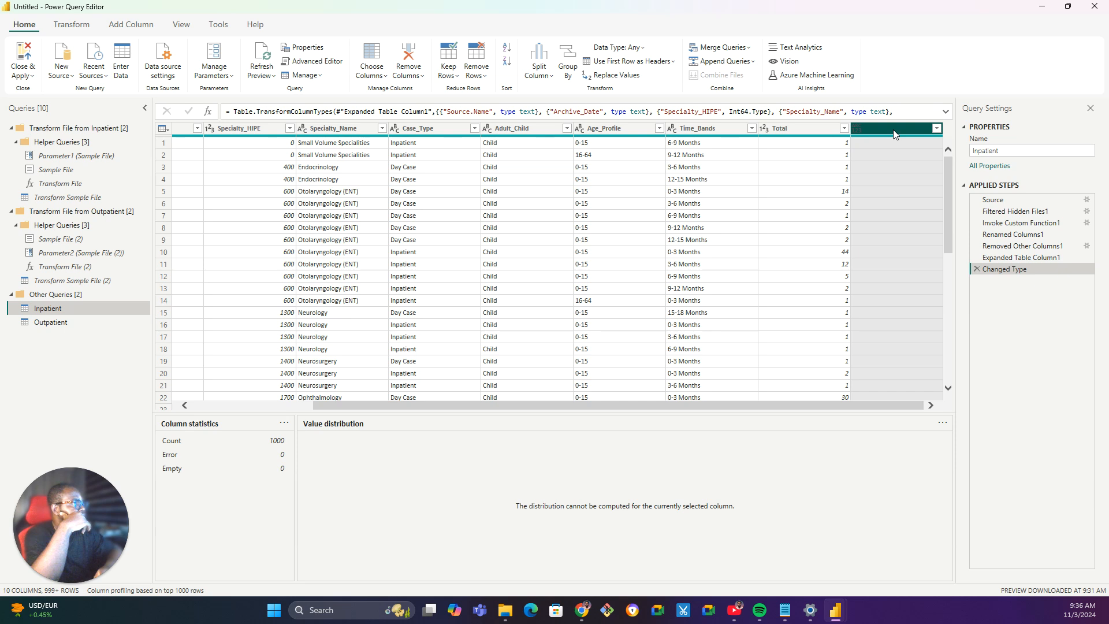
{"action": "right_click", "coordinate": [903, 134]}
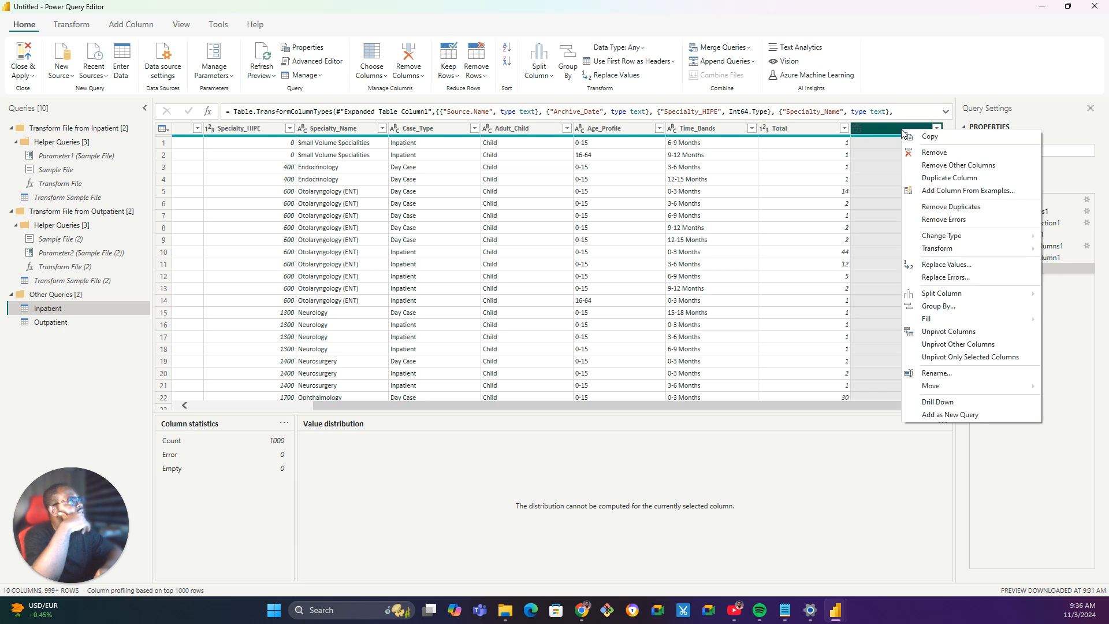
{"action": "left_click", "coordinate": [946, 155]}
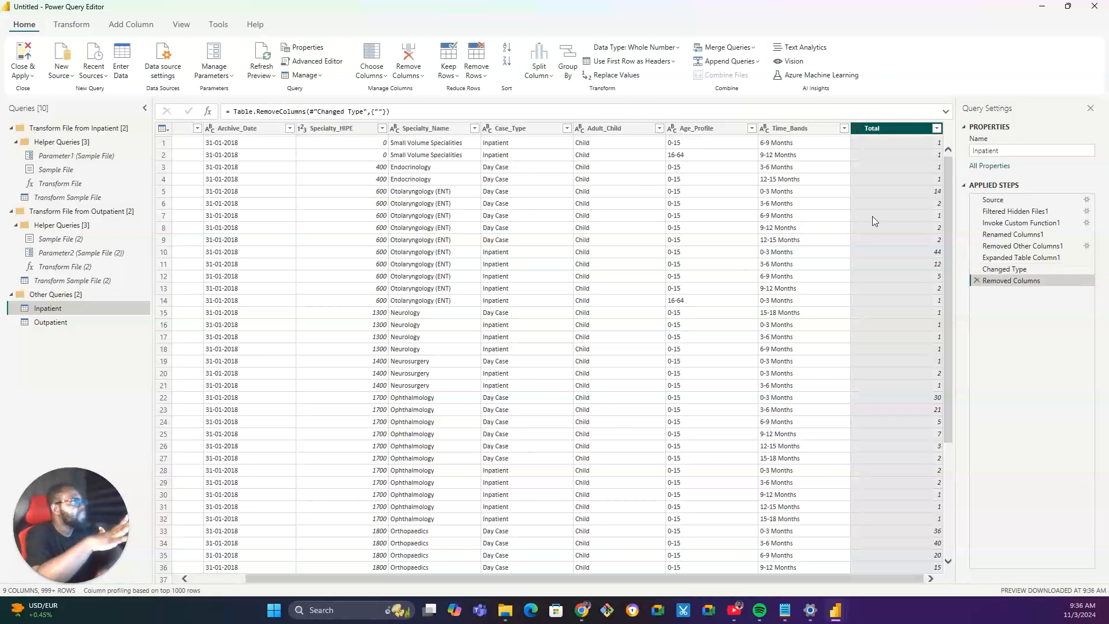
Compare the Inpatient and Outpatient queries column by column to find which column Outpatient lacks.
{"action": "left_click_drag", "start_coordinate": [328, 577], "coordinate": [240, 573]}
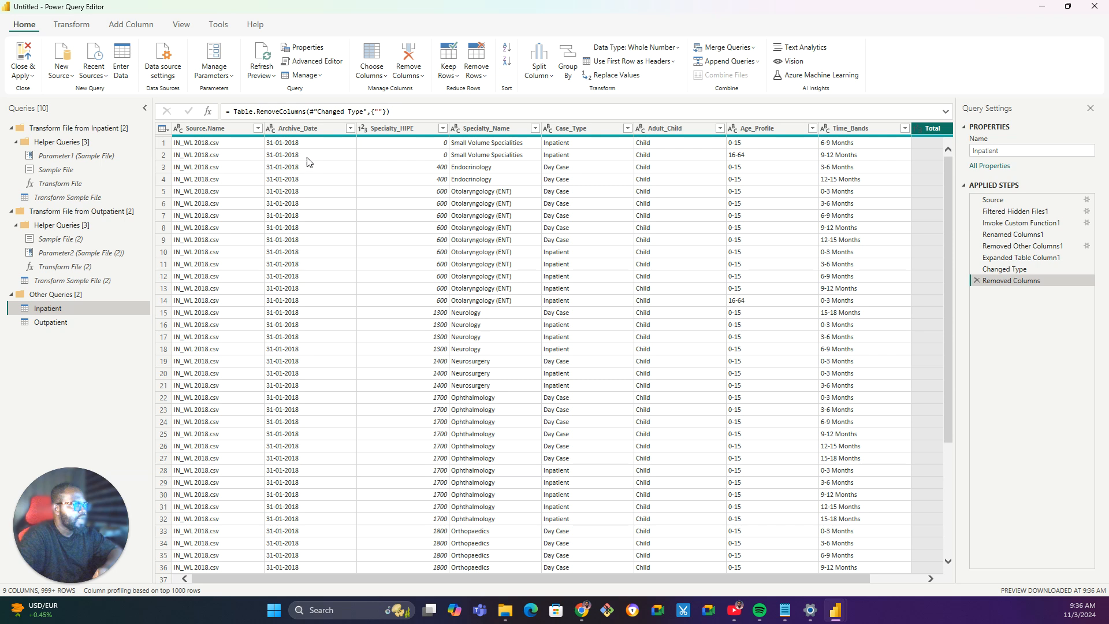
{"action": "left_click", "coordinate": [487, 130]}
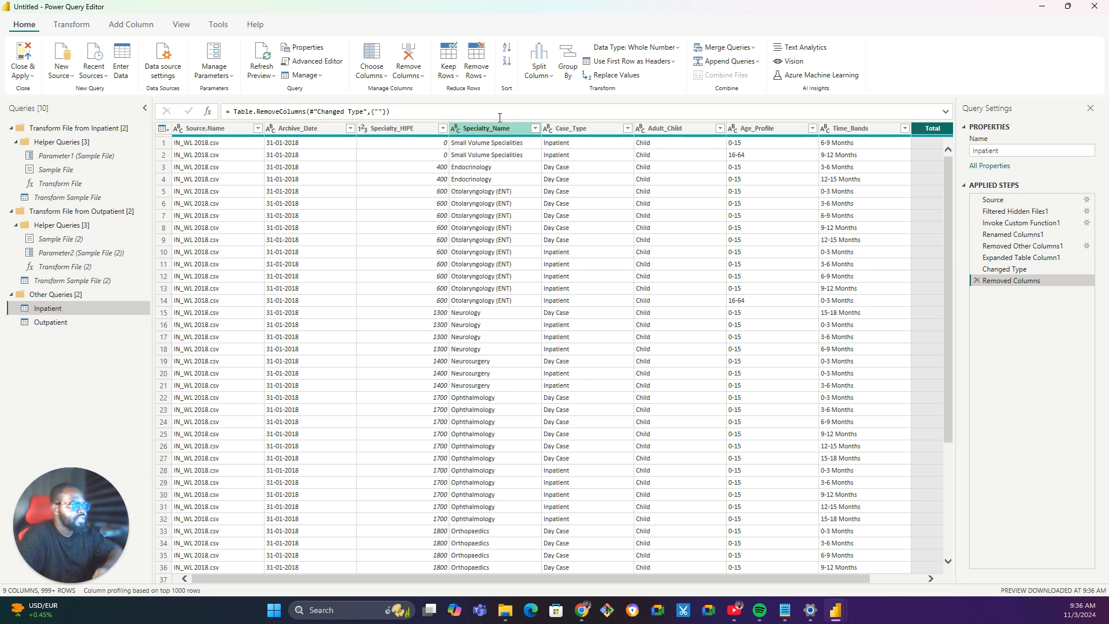
{"action": "left_click", "coordinate": [57, 324]}
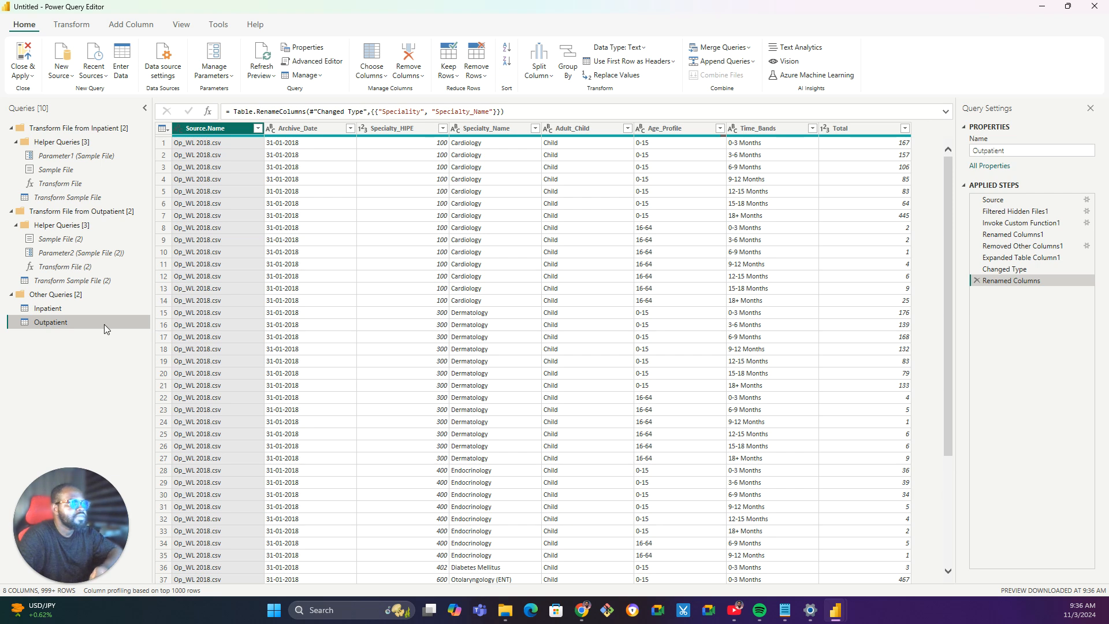
{"action": "left_click", "coordinate": [67, 311]}
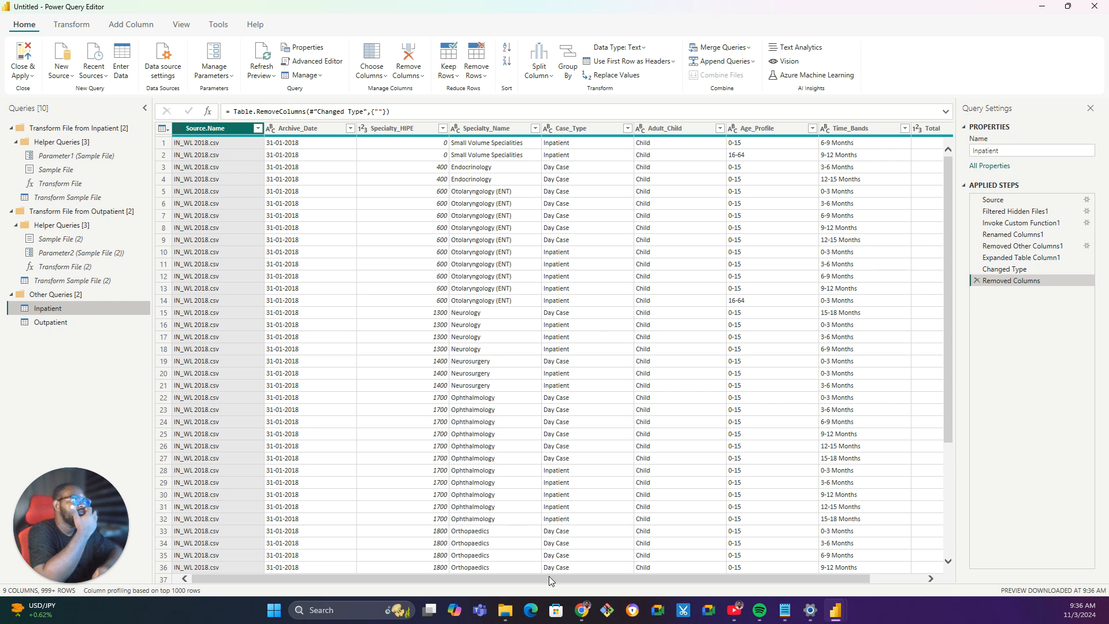
{"action": "left_click_drag", "start_coordinate": [576, 579], "coordinate": [737, 584]}
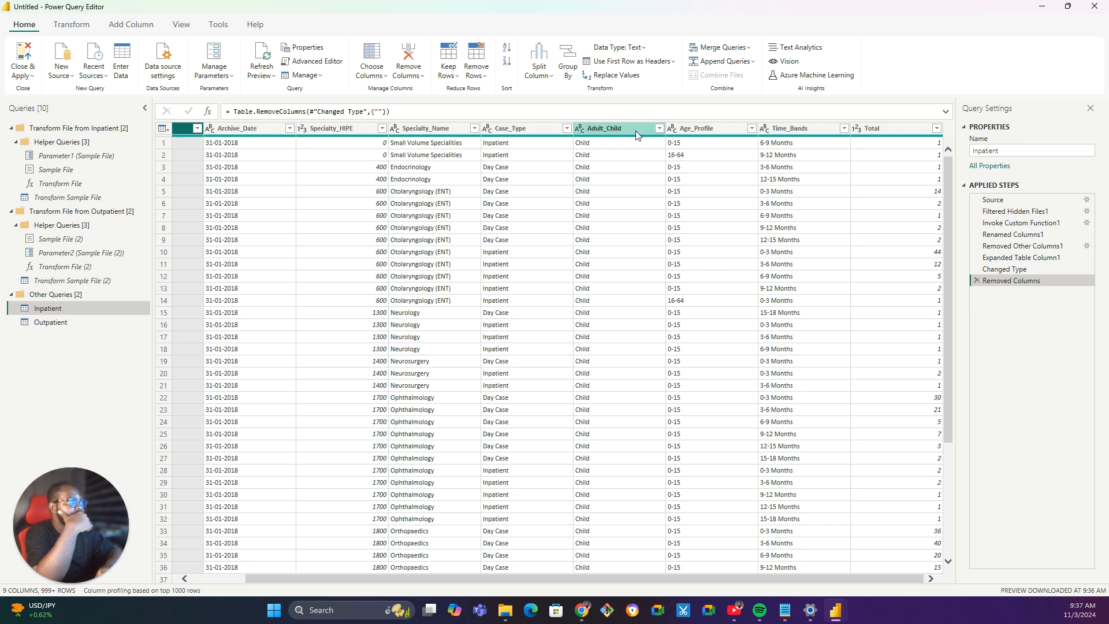
{"action": "left_click", "coordinate": [52, 323]}
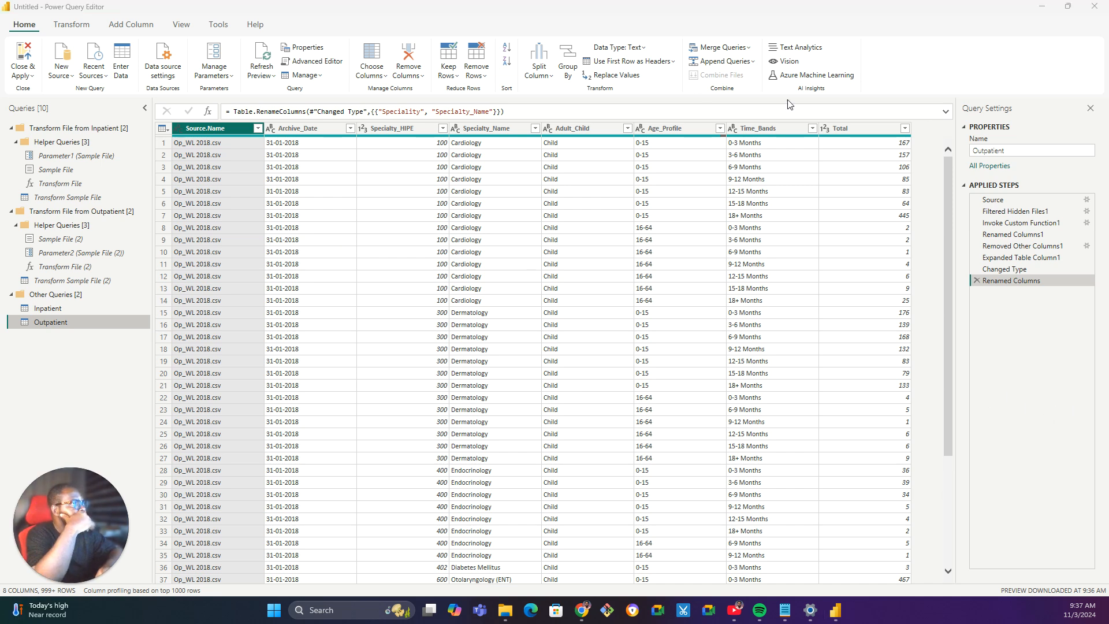
Load the complete list of Case_Type values in the Inpatient query's column filter and apply it with all values selected.
{"action": "left_click", "coordinate": [71, 310]}
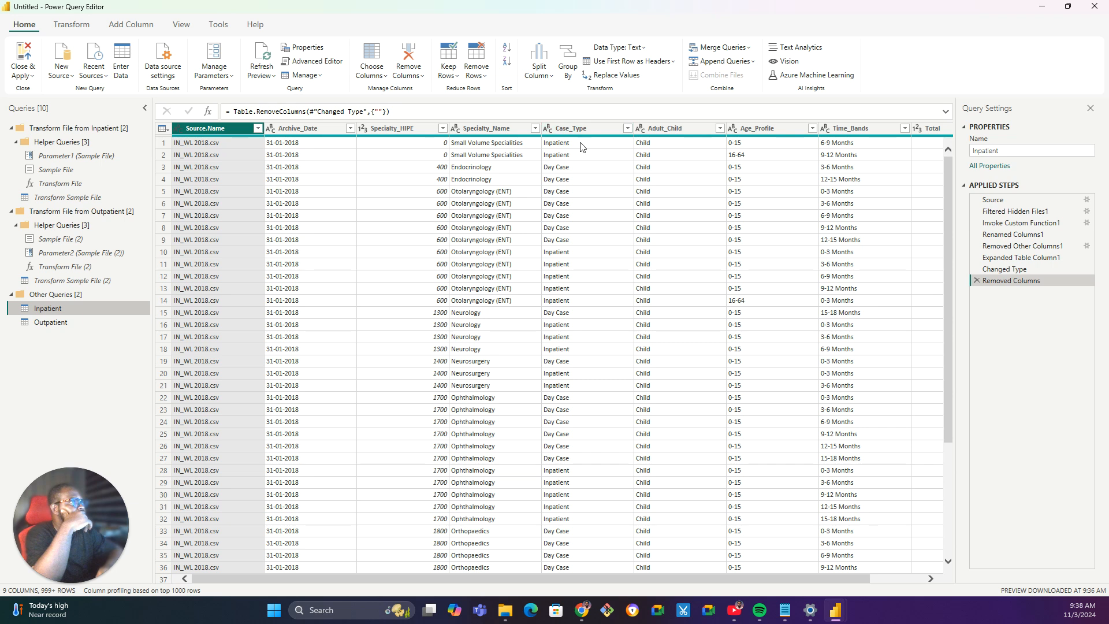
{"action": "left_click", "coordinate": [628, 129]}
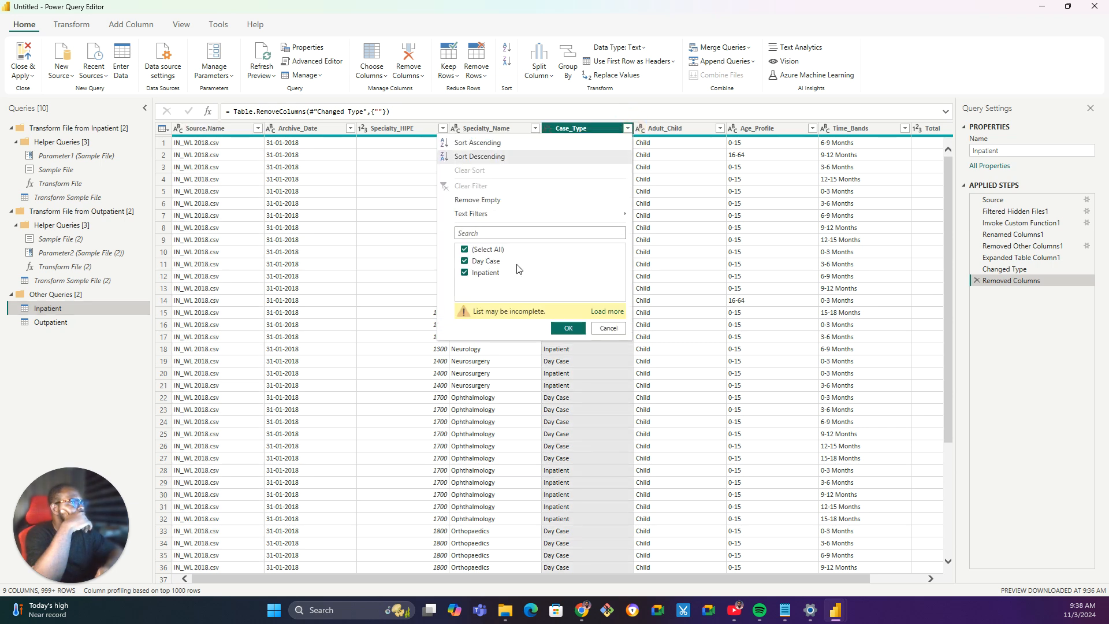
{"action": "left_click", "coordinate": [607, 311]}
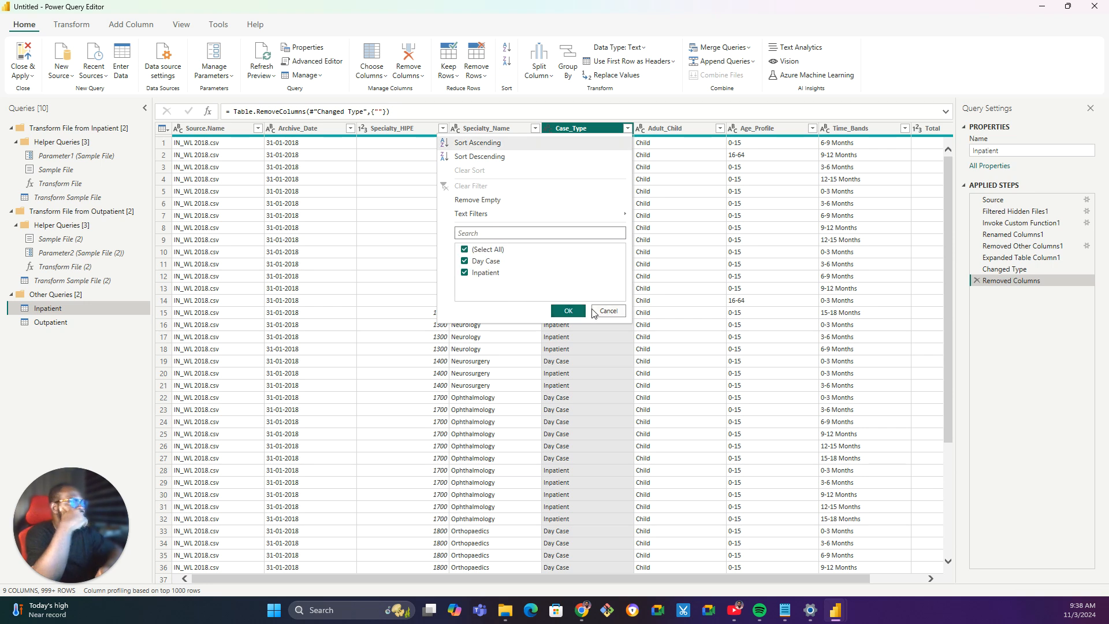
{"action": "left_click", "coordinate": [582, 313]}
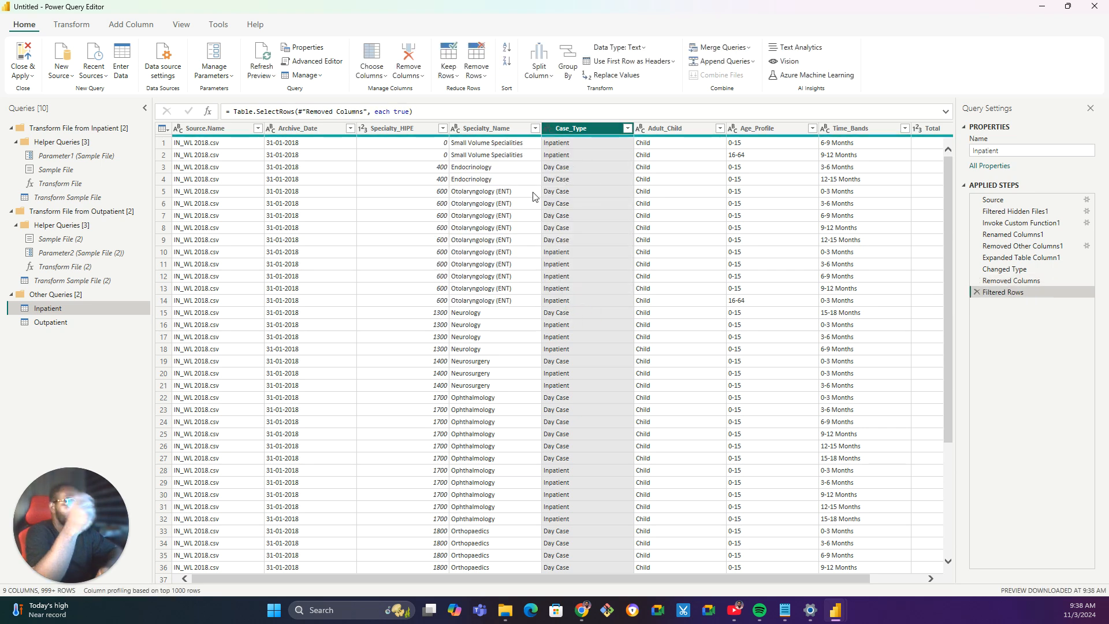
Add a custom column named Case_Type to the Outpatient query, with the formula "Outpatient".
{"action": "left_click", "coordinate": [43, 321]}
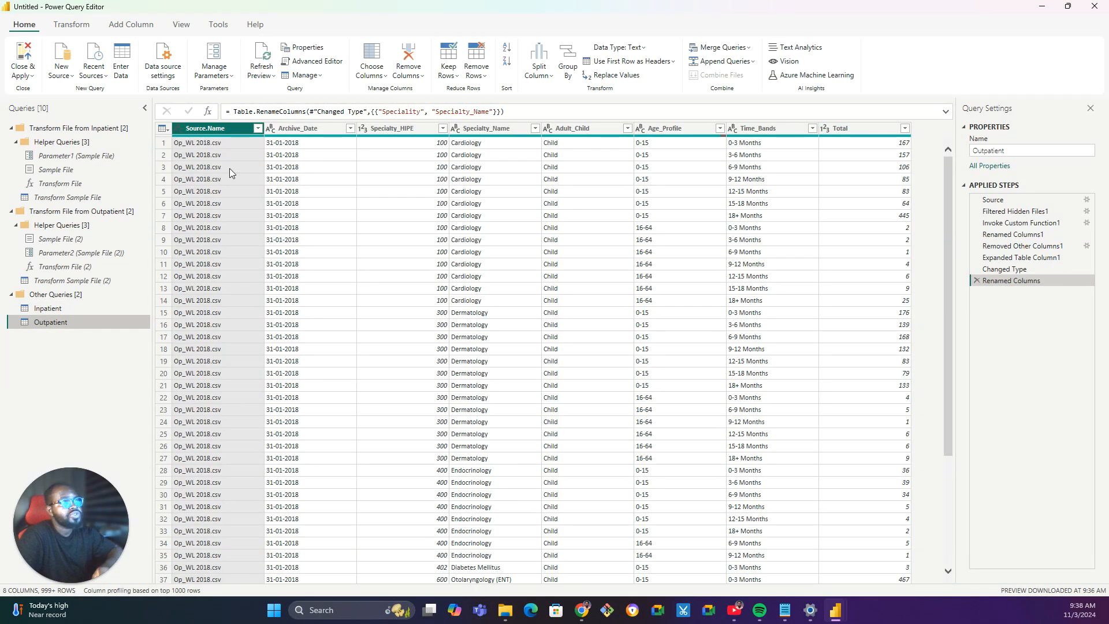
{"action": "left_click", "coordinate": [118, 27]}
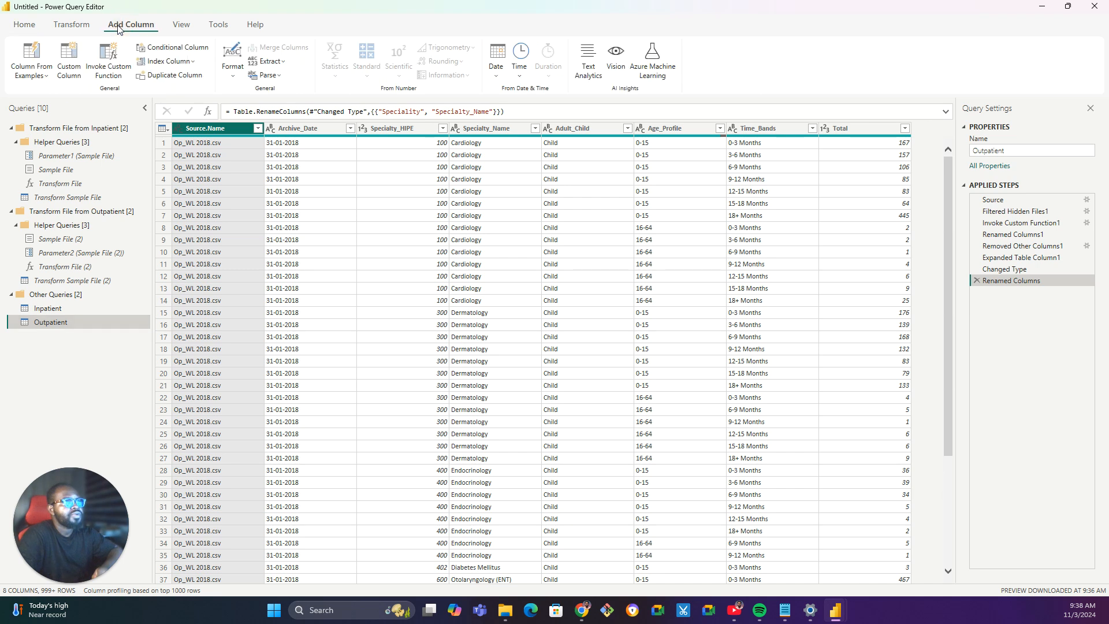
{"action": "left_click", "coordinate": [65, 77]}
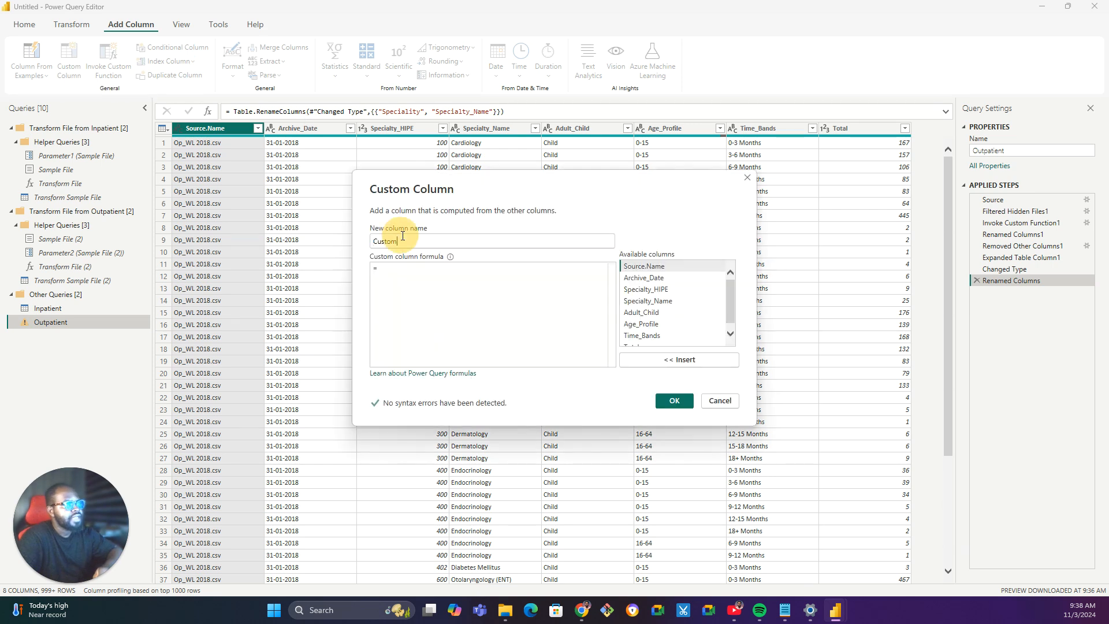
{"action": "double_click", "coordinate": [401, 239]}
{"action": "type", "text": "Specialty_Name"}
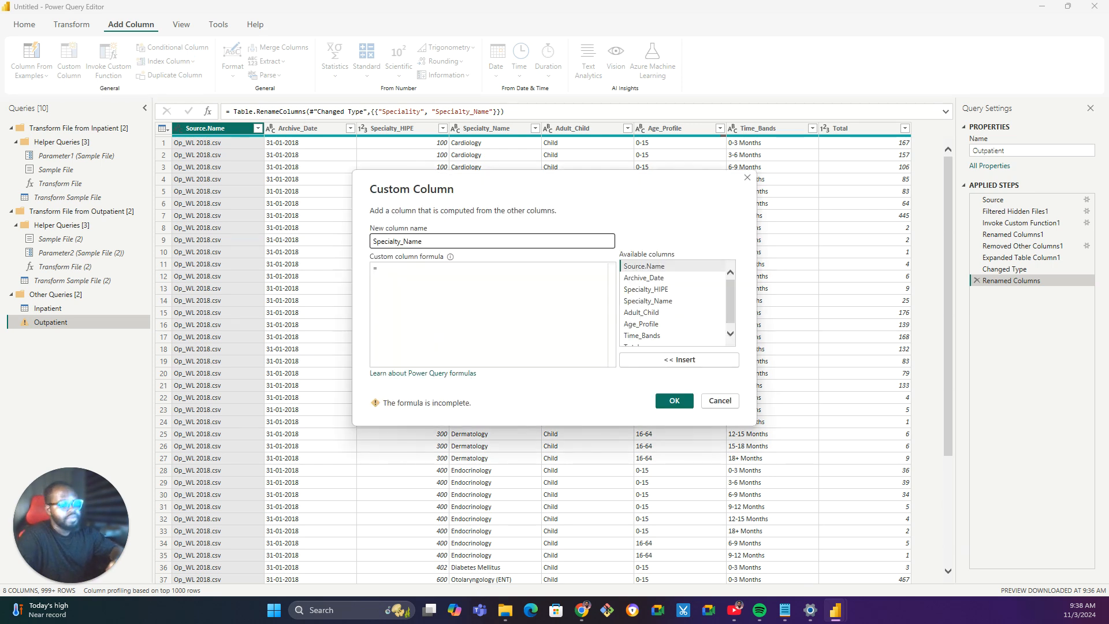
{"action": "key", "text": "ctrl+a"}
{"action": "type", "text": "c"}
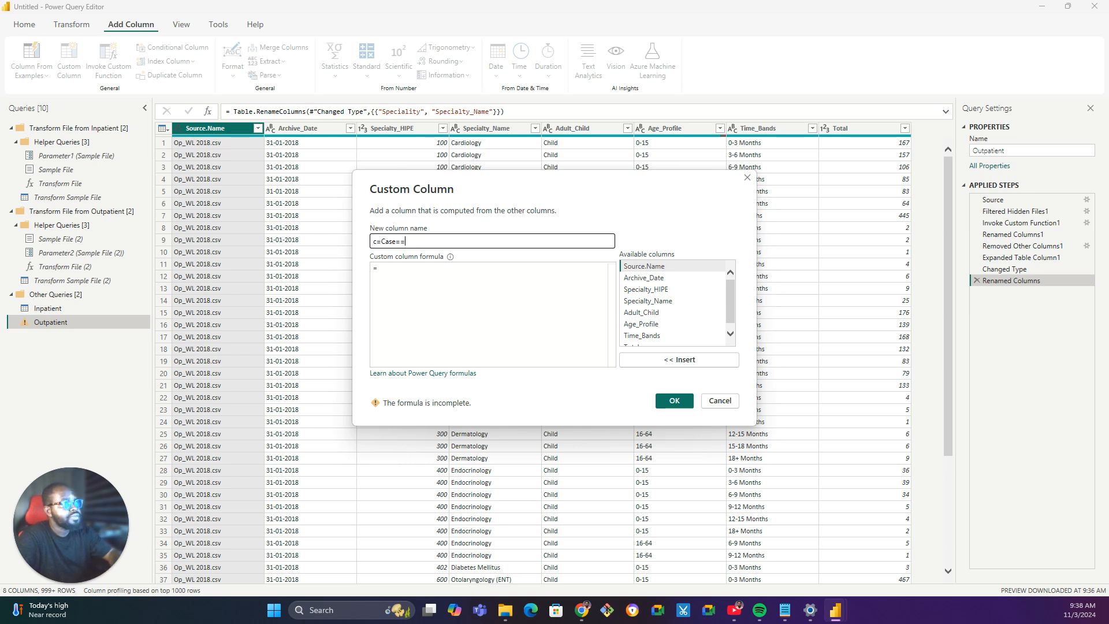
{"action": "type", "text": "Ca"}
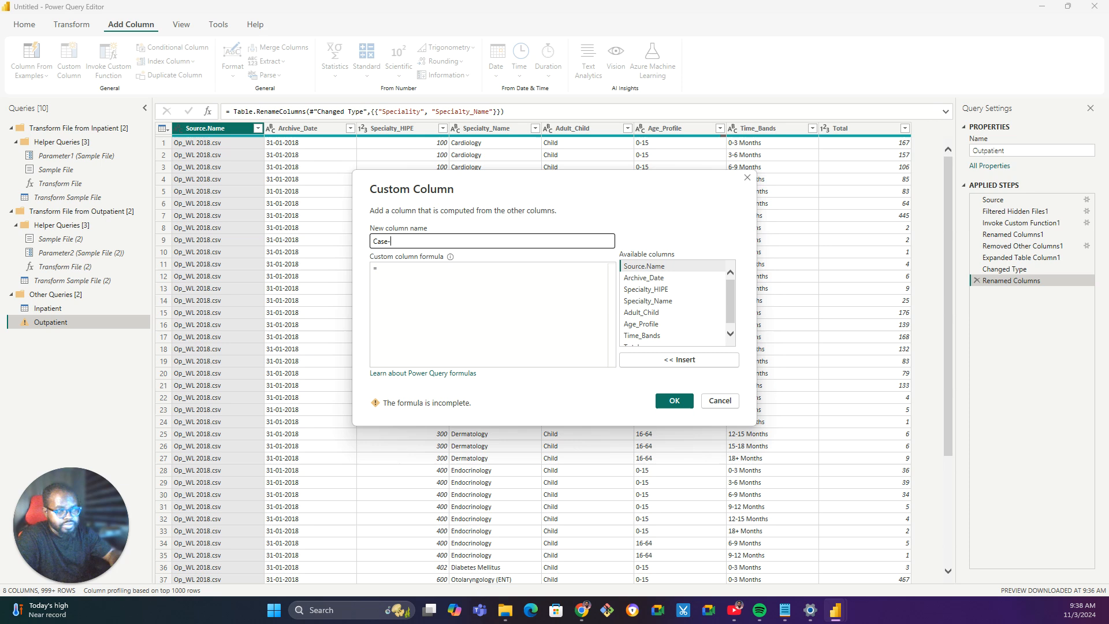
{"action": "type", "text": "se_Type"}
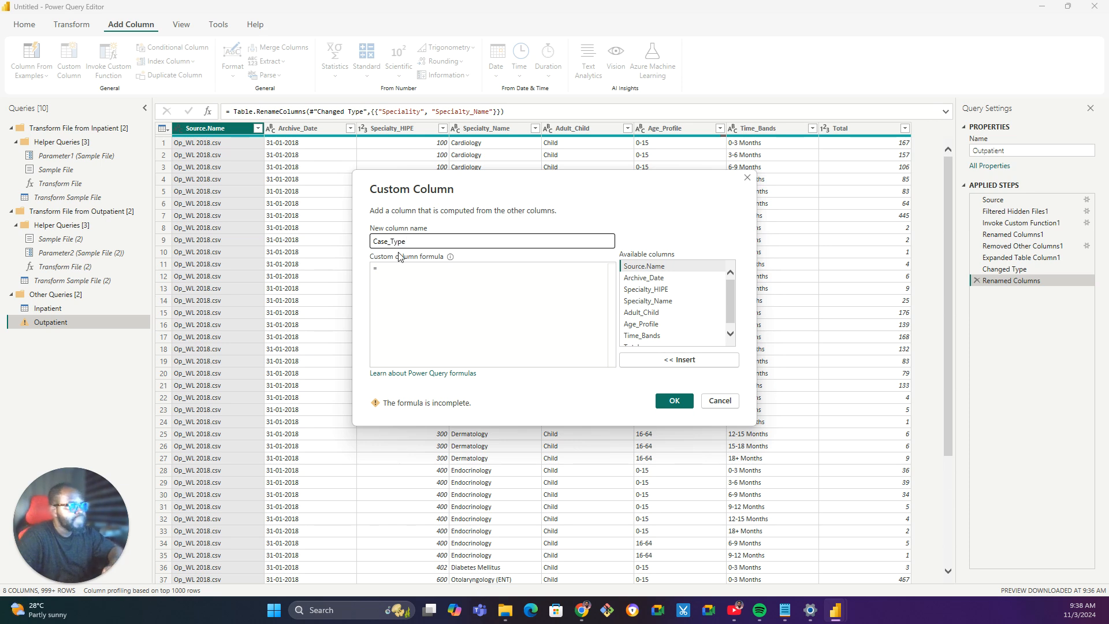
{"action": "left_click", "coordinate": [395, 283]}
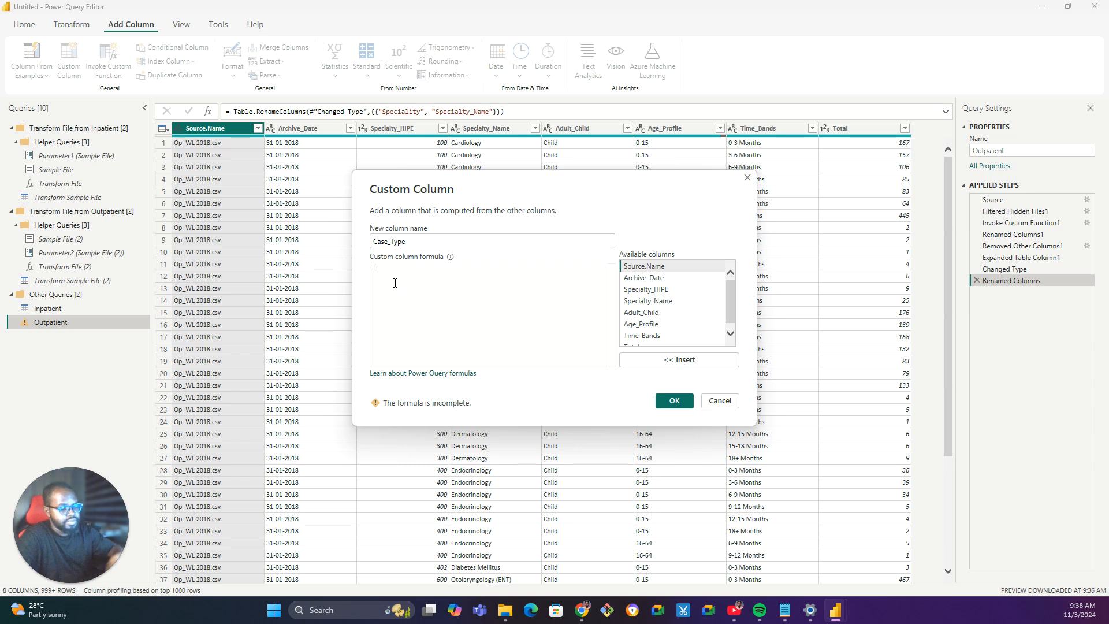
{"action": "type", "text": "\"Outpatient"}
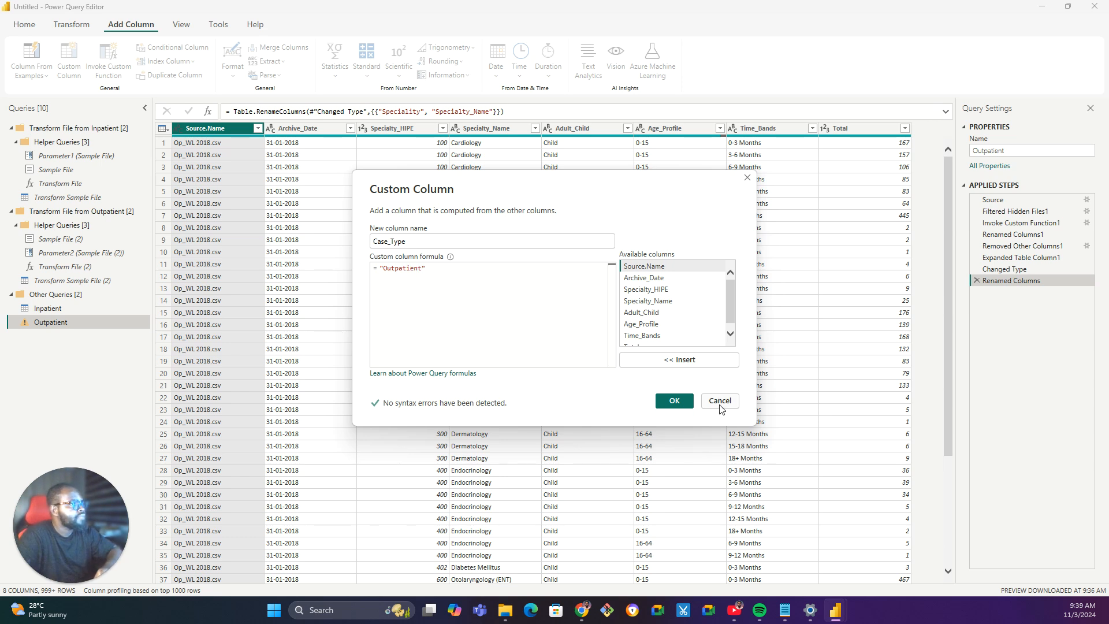
{"action": "left_click", "coordinate": [674, 402]}
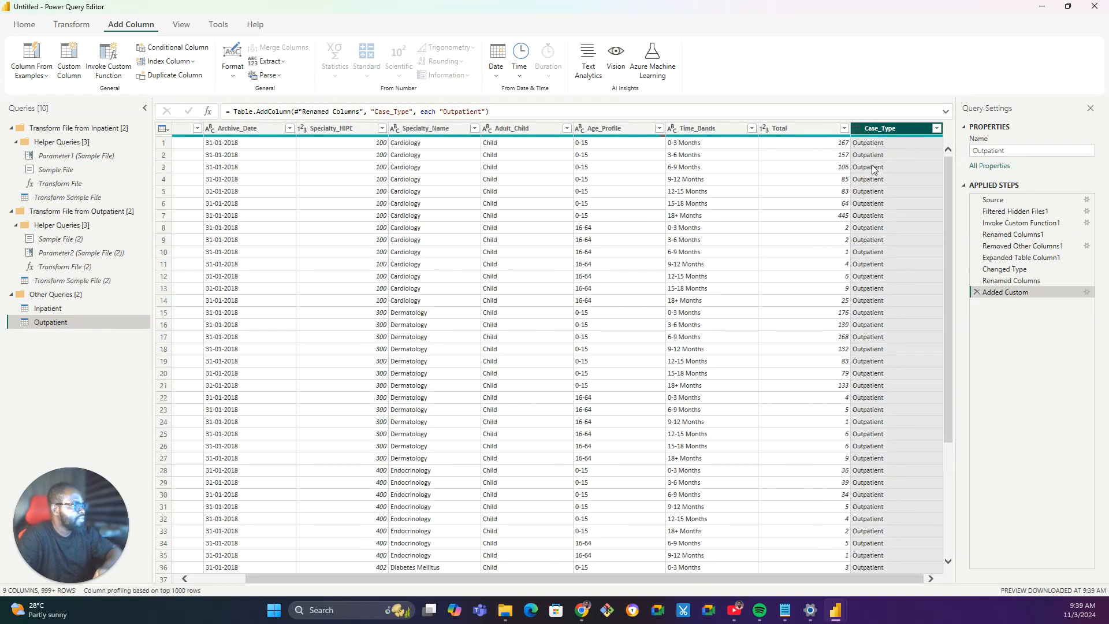
Move the Outpatient query's Case_Type column between Specialty_Name and Adult_Child, and check the column order against the Inpatient query.
{"action": "left_click", "coordinate": [51, 309]}
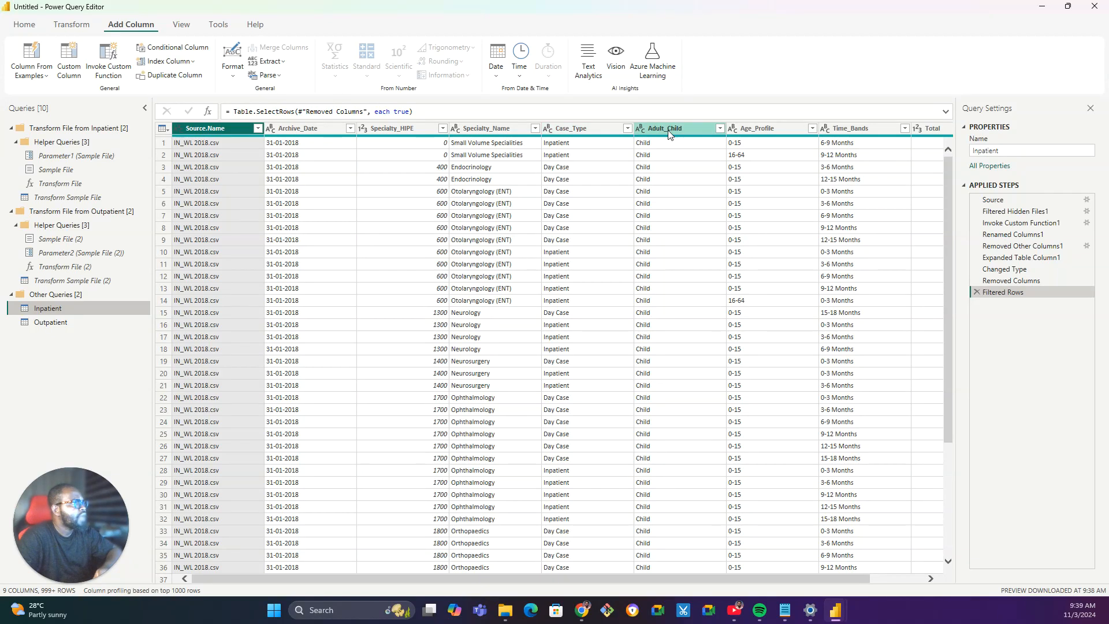
{"action": "left_click", "coordinate": [45, 321]}
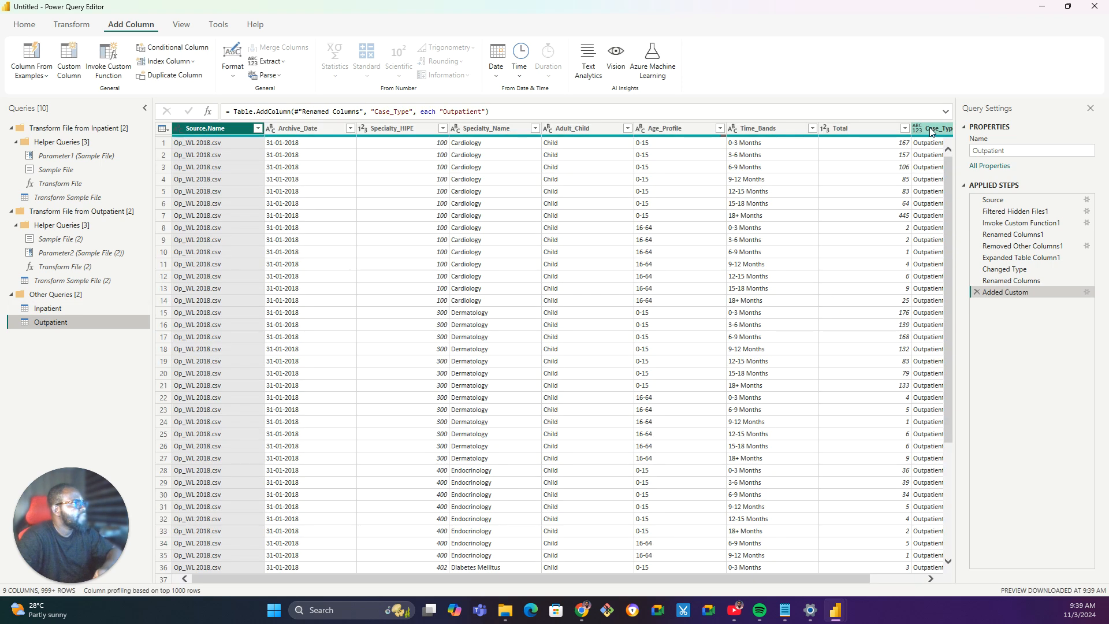
{"action": "left_click_drag", "start_coordinate": [931, 132], "coordinate": [510, 154]}
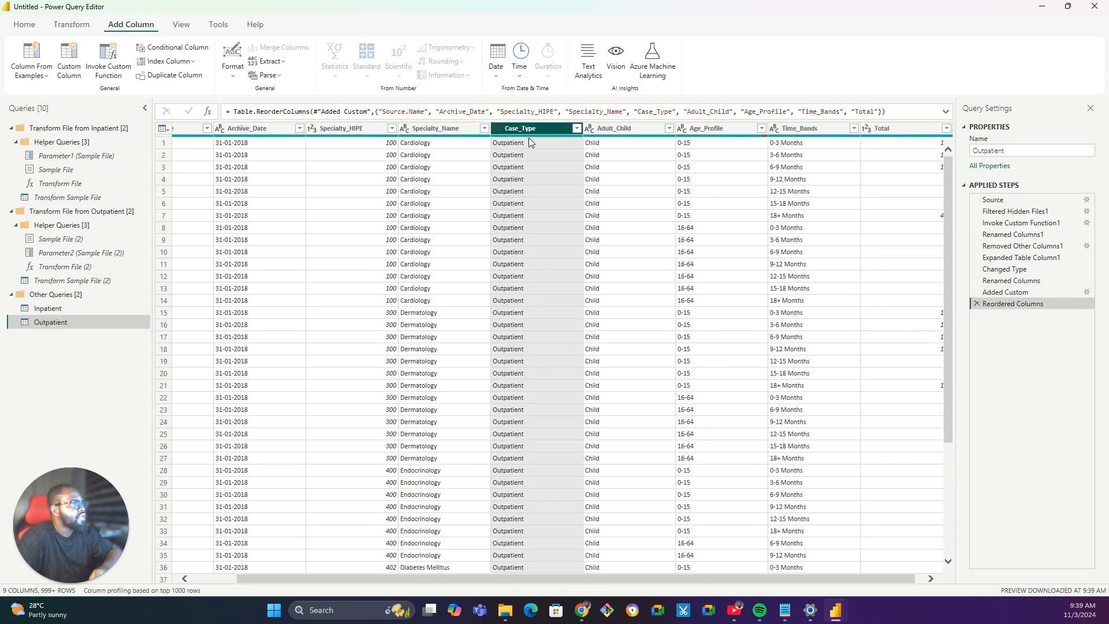
{"action": "left_click", "coordinate": [61, 312]}
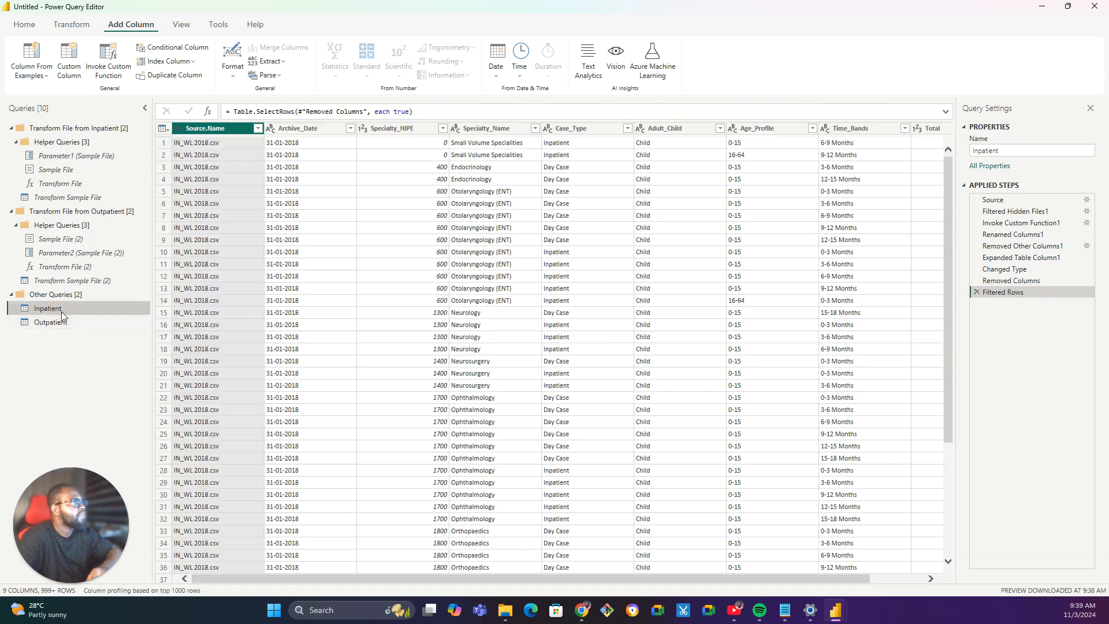
{"action": "left_click", "coordinate": [67, 321]}
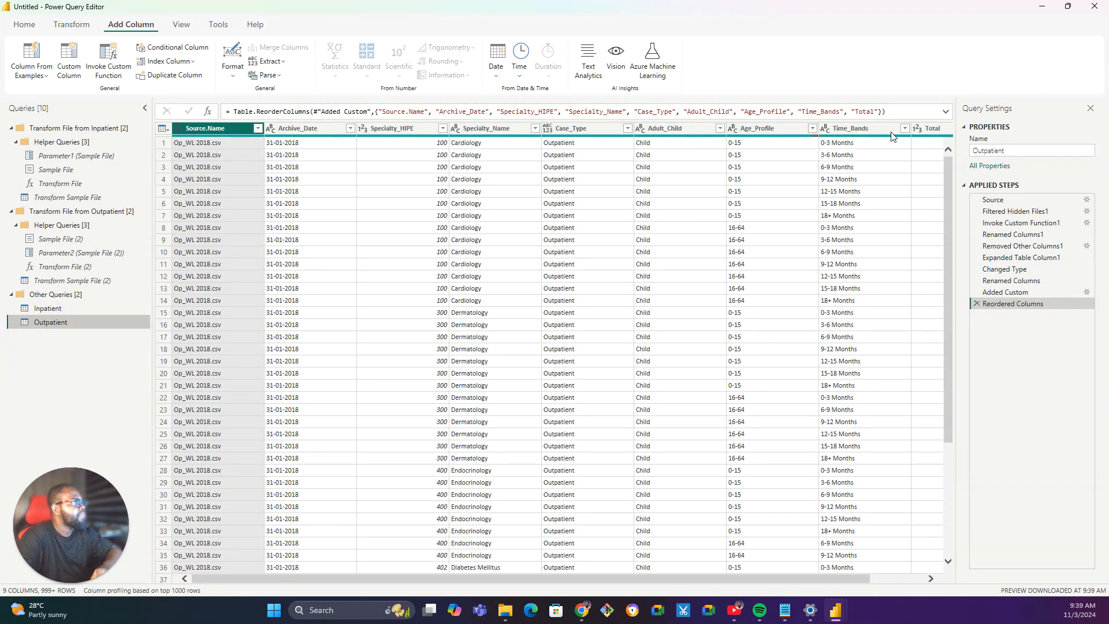
{"action": "left_click_drag", "start_coordinate": [811, 579], "coordinate": [873, 579]}
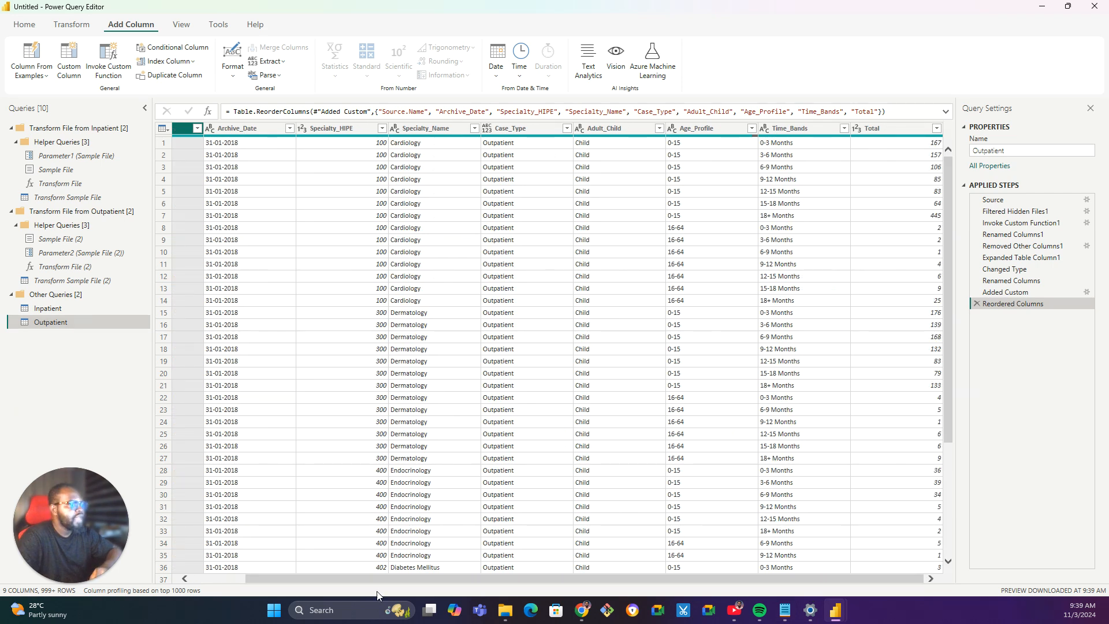
{"action": "left_click_drag", "start_coordinate": [387, 578], "coordinate": [213, 576]}
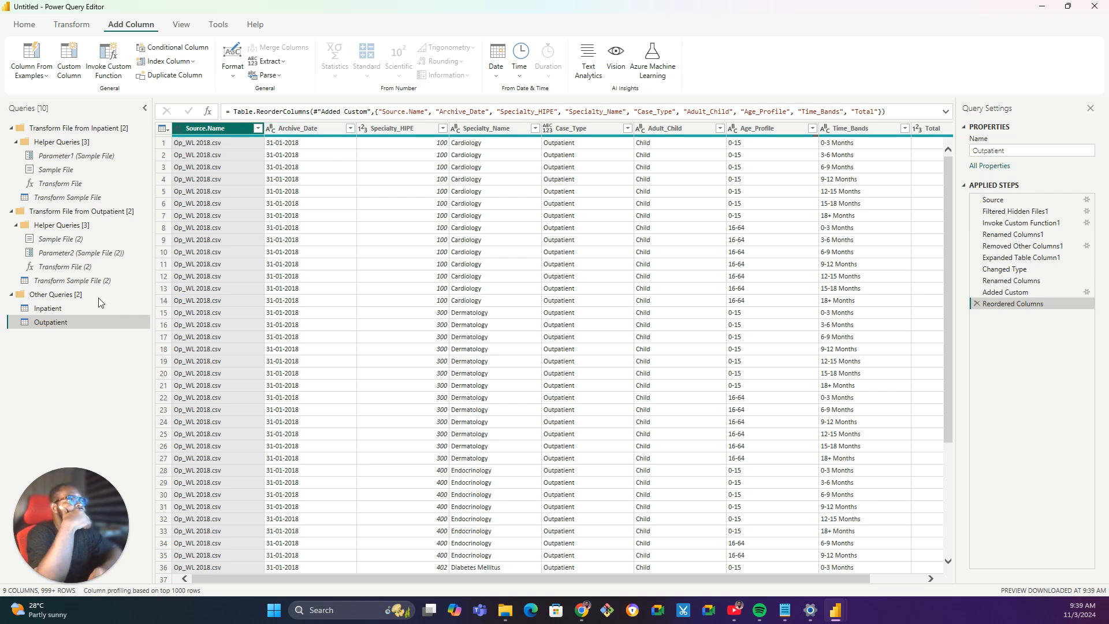
Try changing the Outpatient query's Archive_Date column to the Date type, and remove that type change from the applied steps.
{"action": "left_click", "coordinate": [269, 133]}
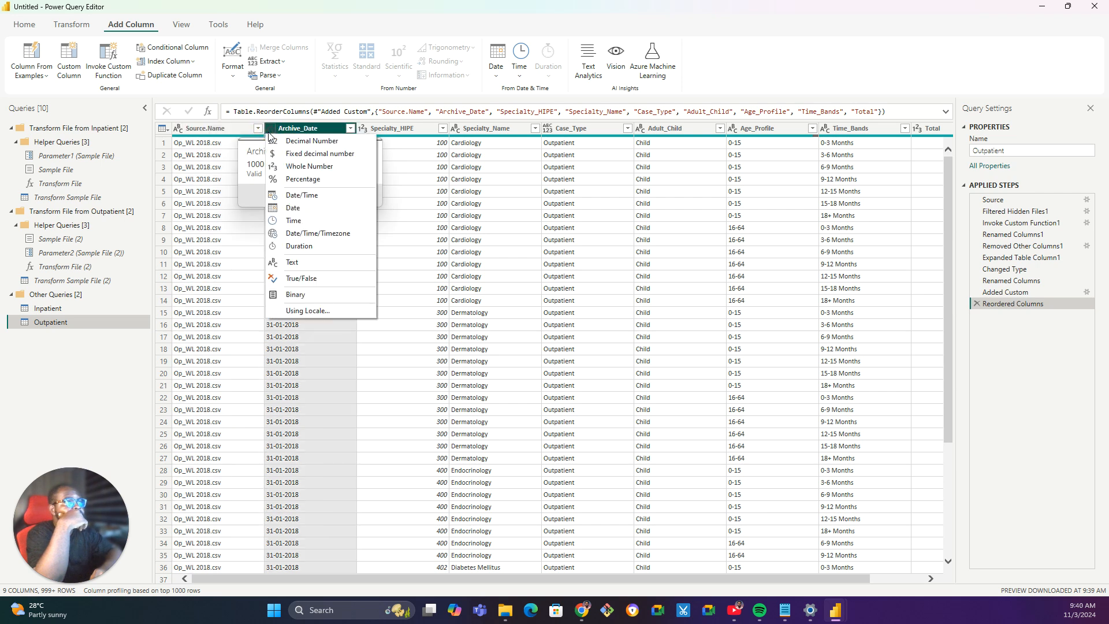
{"action": "left_click", "coordinate": [299, 208]}
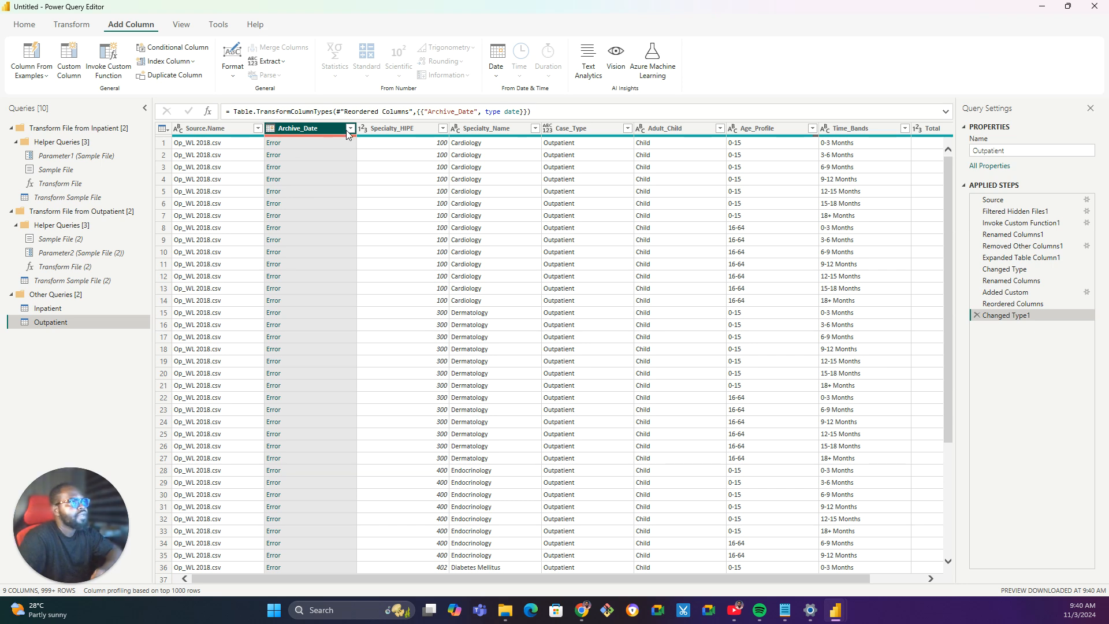
{"action": "left_click", "coordinate": [349, 129]}
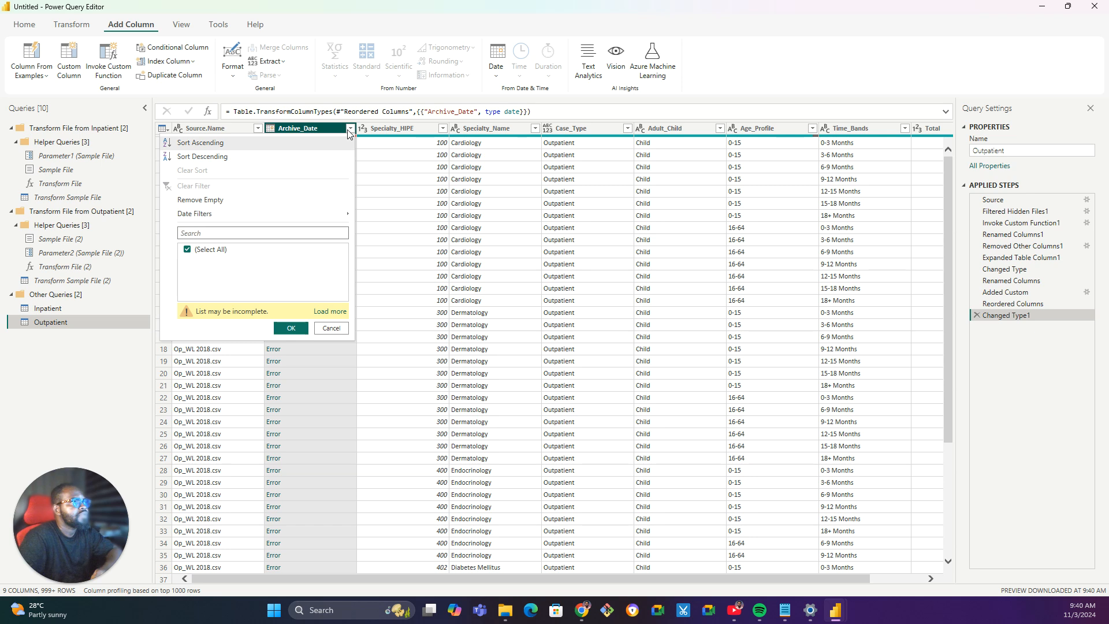
{"action": "left_click", "coordinate": [350, 131]}
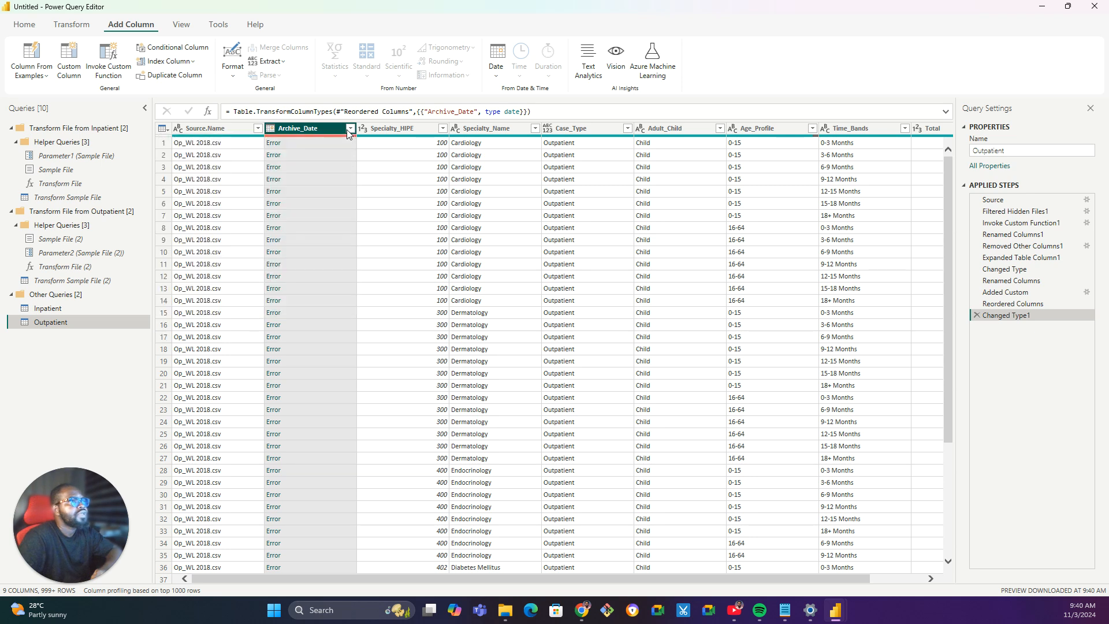
{"action": "right_click", "coordinate": [310, 134]}
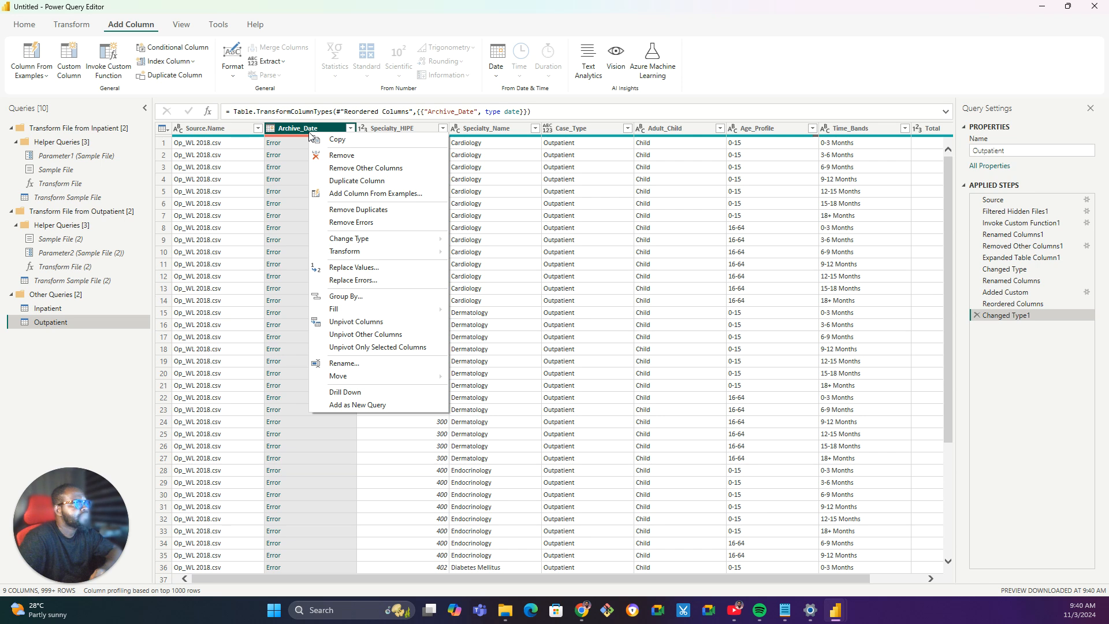
{"action": "left_click", "coordinate": [305, 135]}
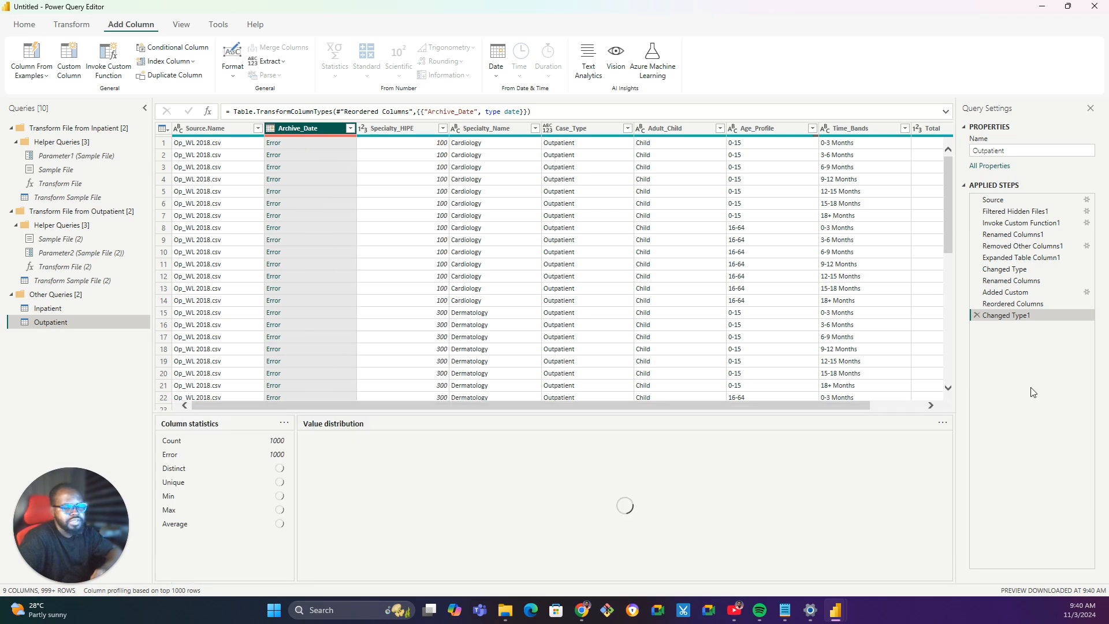
{"action": "left_click", "coordinate": [973, 315]}
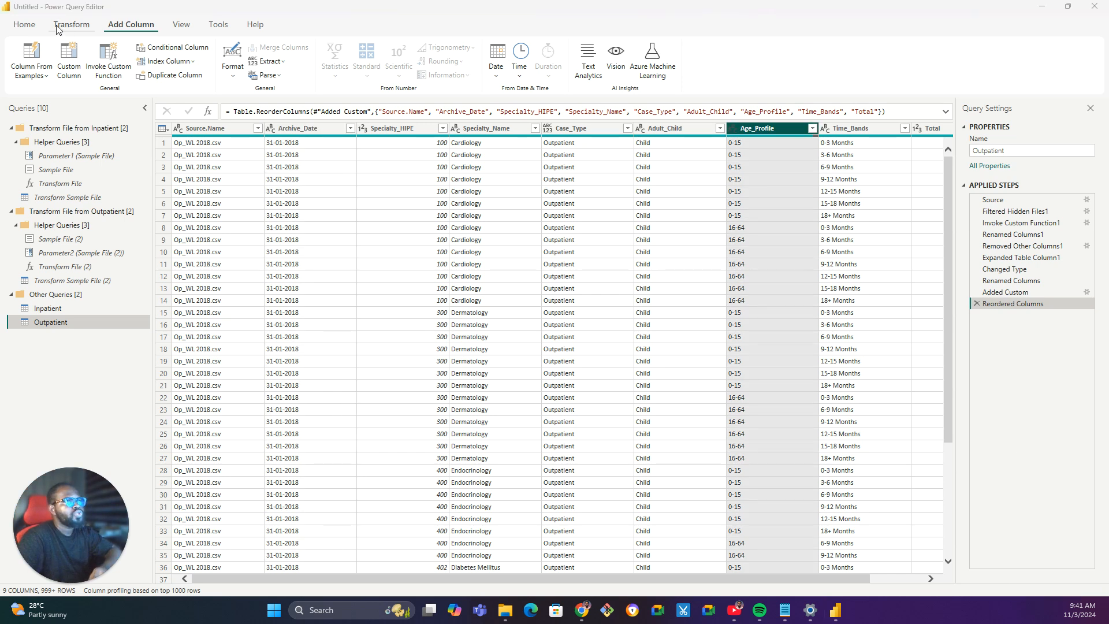
{"action": "left_click", "coordinate": [37, 26]}
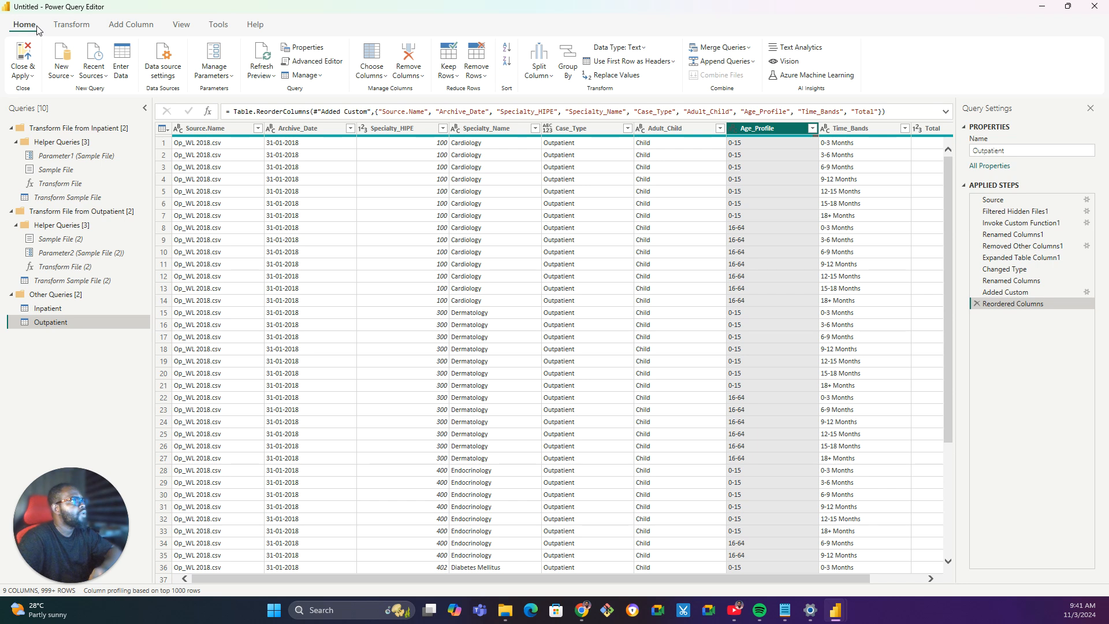
Append the Outpatient and Inpatient queries as a new query, with Outpatient as the first table and Inpatient as the second.
{"action": "left_click", "coordinate": [754, 65]}
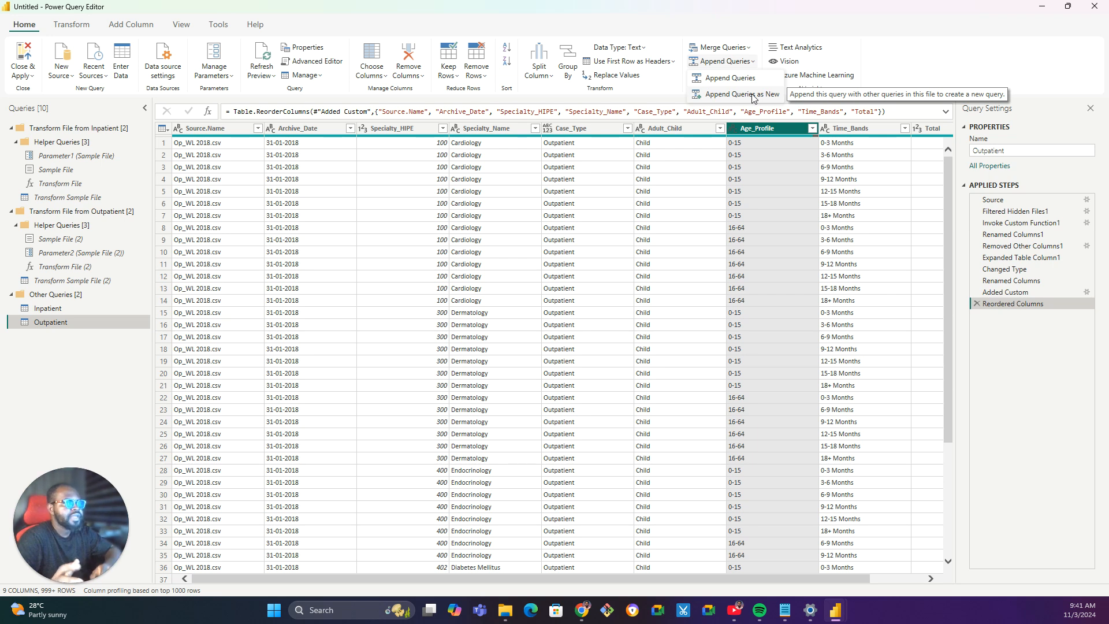
{"action": "left_click", "coordinate": [745, 95]}
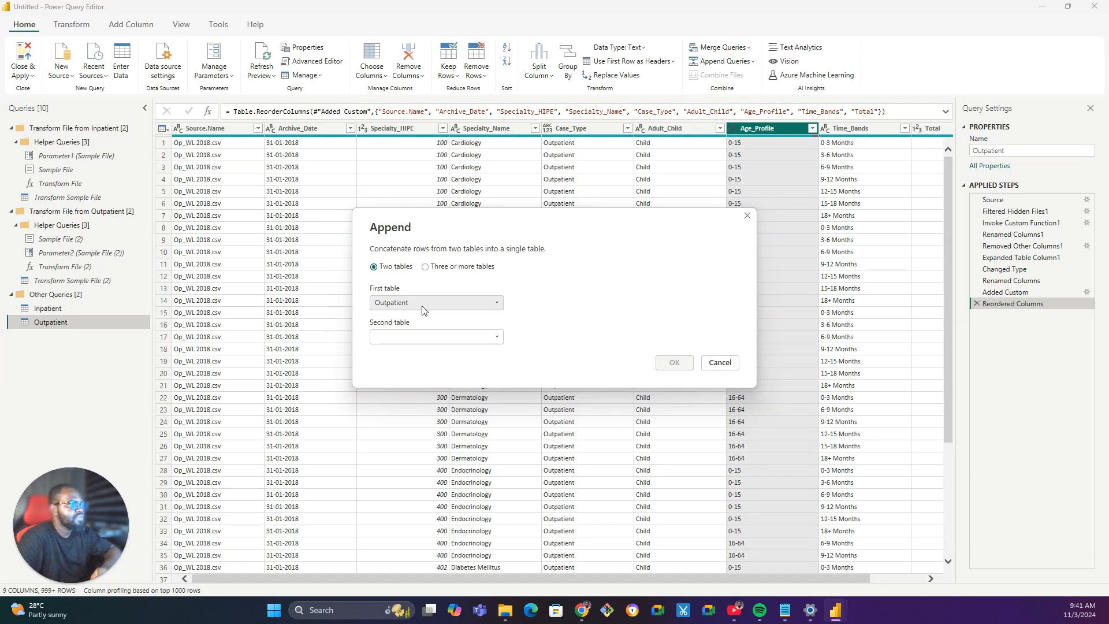
{"action": "left_click", "coordinate": [443, 337]}
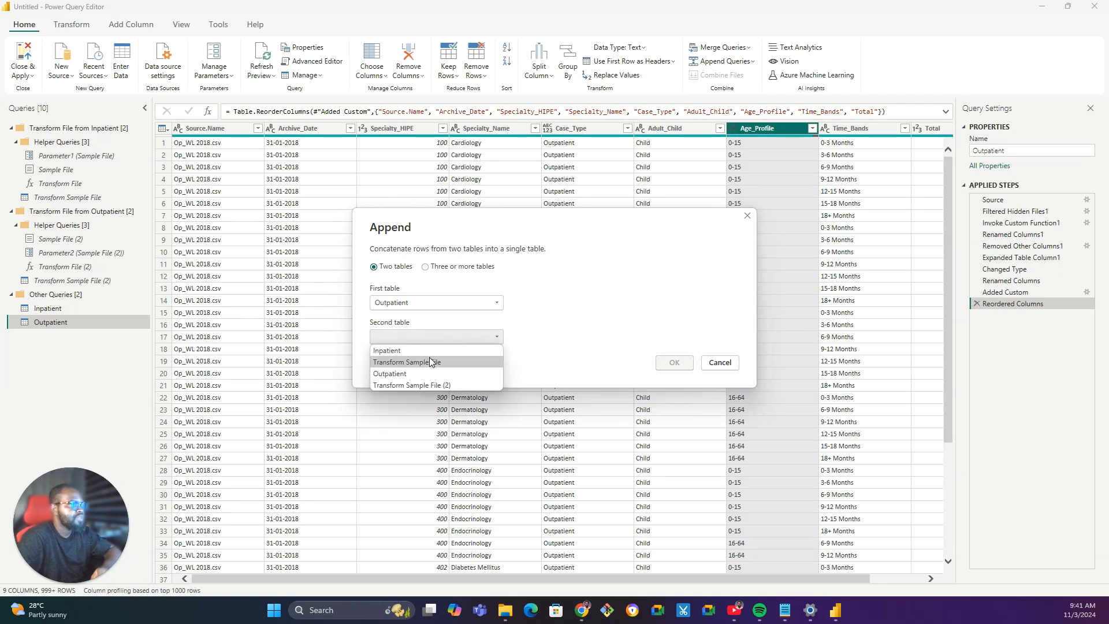
{"action": "left_click", "coordinate": [433, 349]}
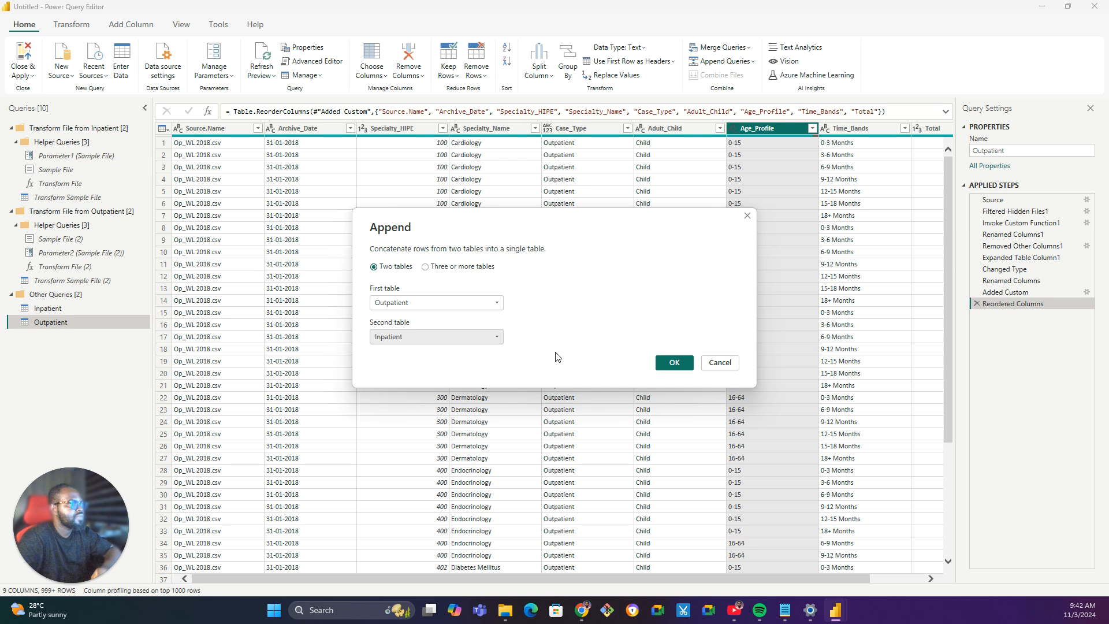
{"action": "left_click", "coordinate": [670, 364]}
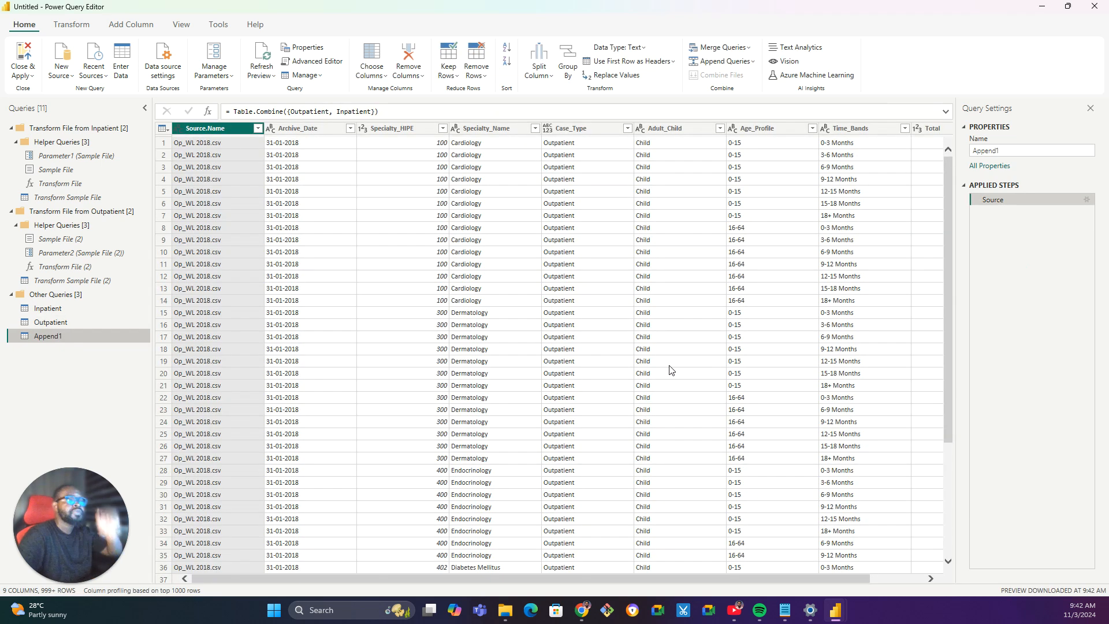
Rename the new appended query as All Data.
{"action": "double_click", "coordinate": [45, 338]}
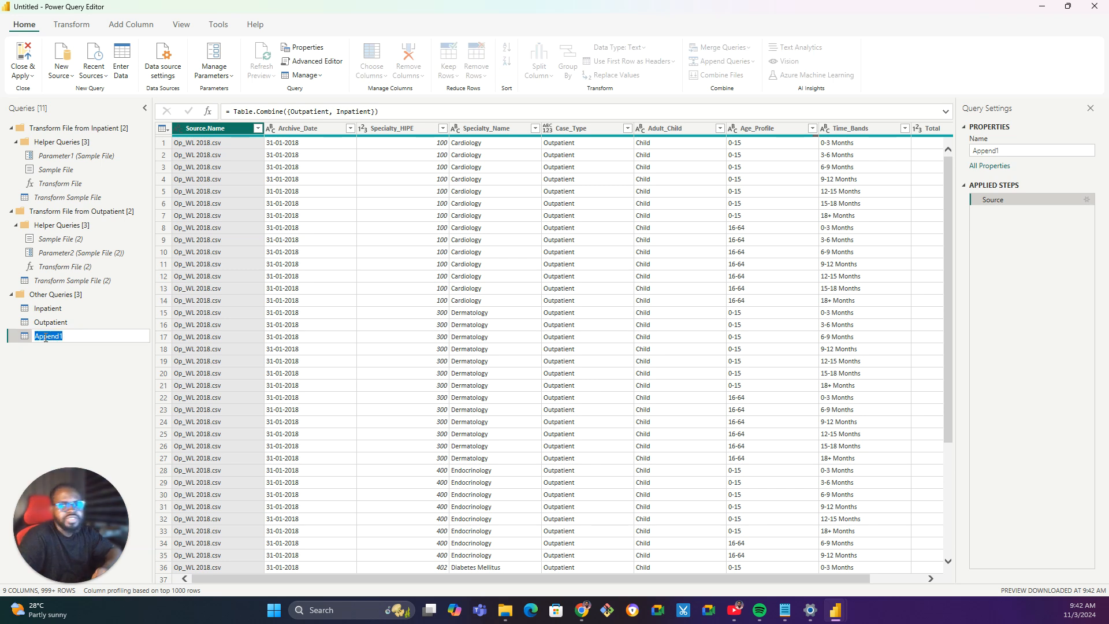
{"action": "type", "text": "All"}
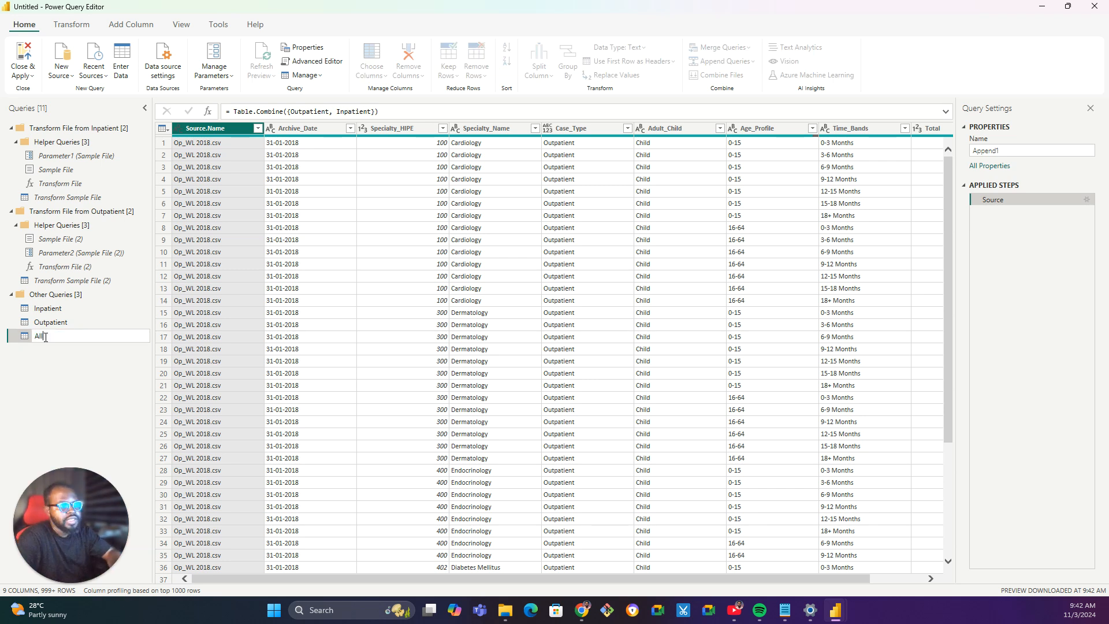
{"action": "type", "text": " Data"}
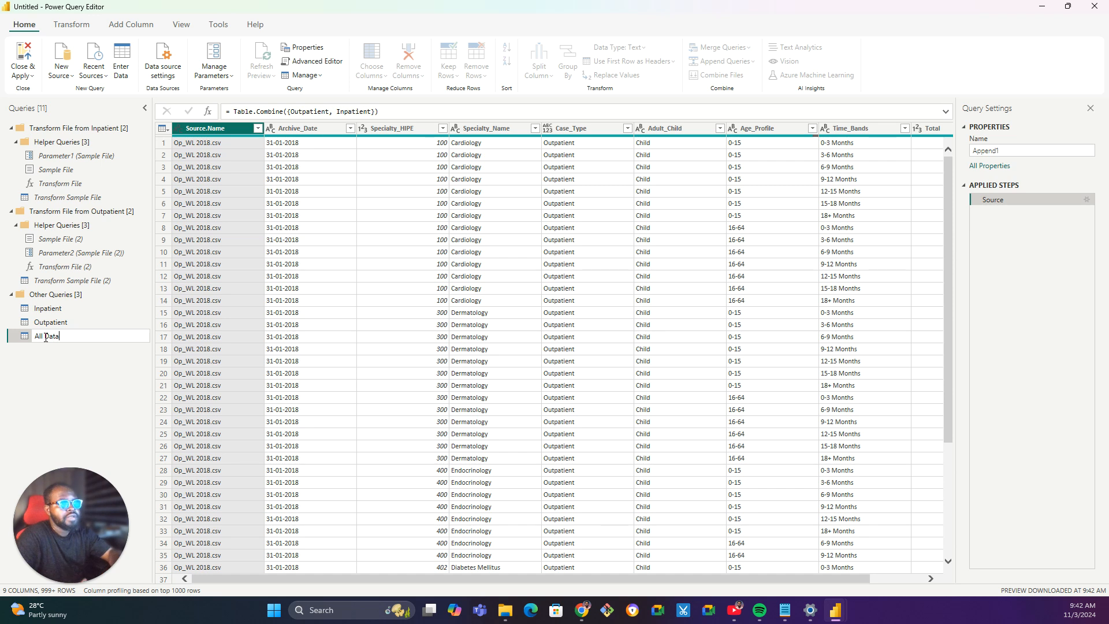
{"action": "key", "text": "Return"}
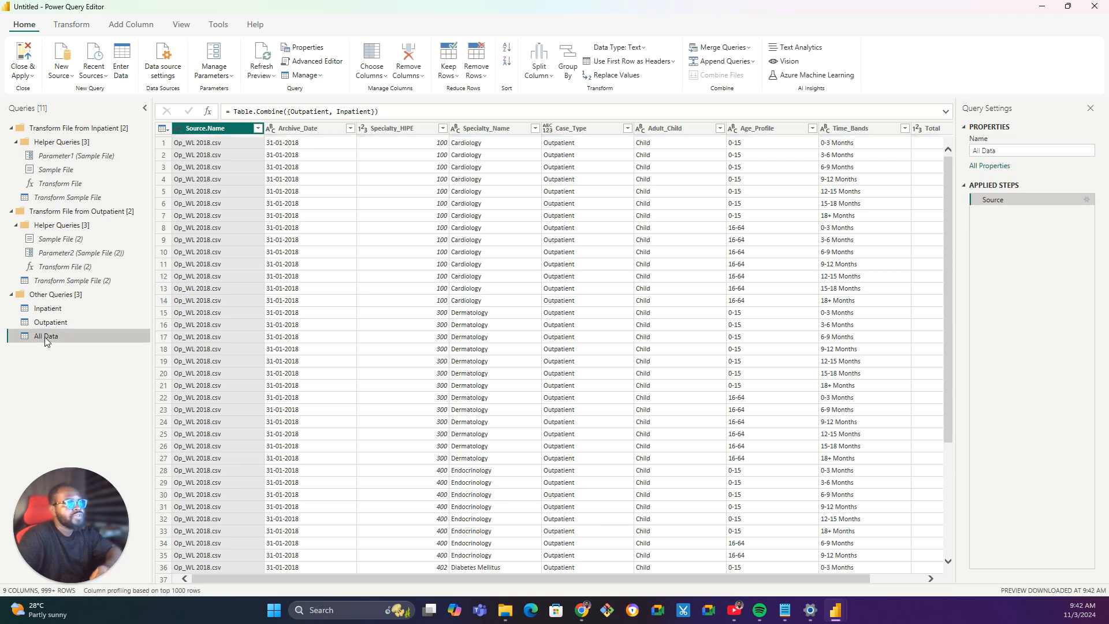
Examine the statistics and value distributions of the Archive_Date, Specialty_HIPE and Specialty_Name columns in the All Data query.
{"action": "left_click_drag", "start_coordinate": [257, 579], "coordinate": [171, 606]}
{"action": "left_click", "coordinate": [326, 129]}
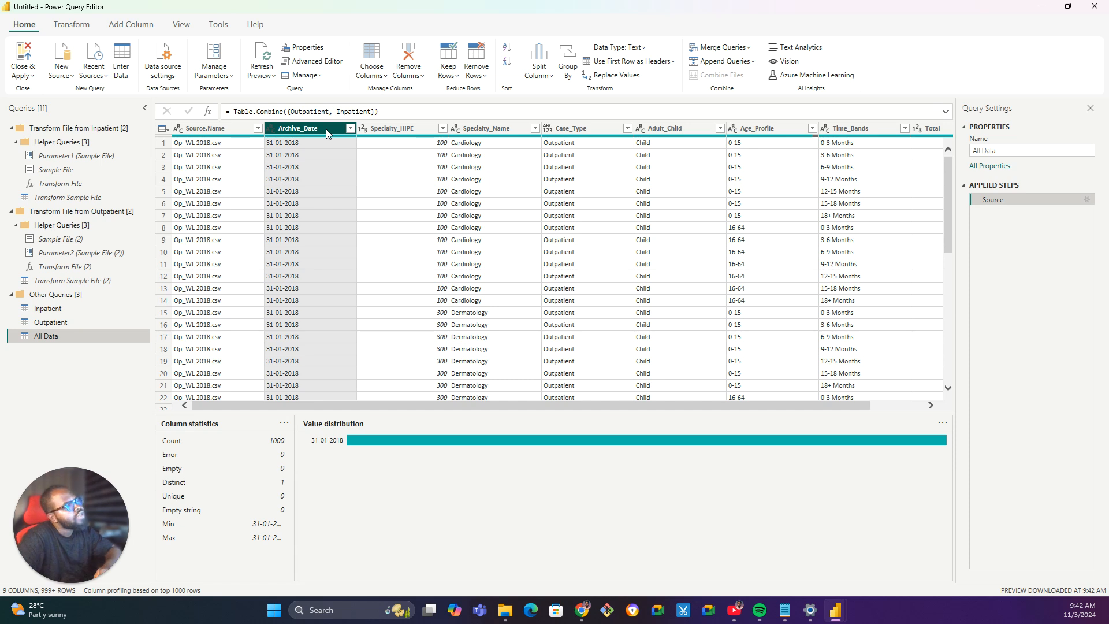
{"action": "left_click", "coordinate": [392, 129]}
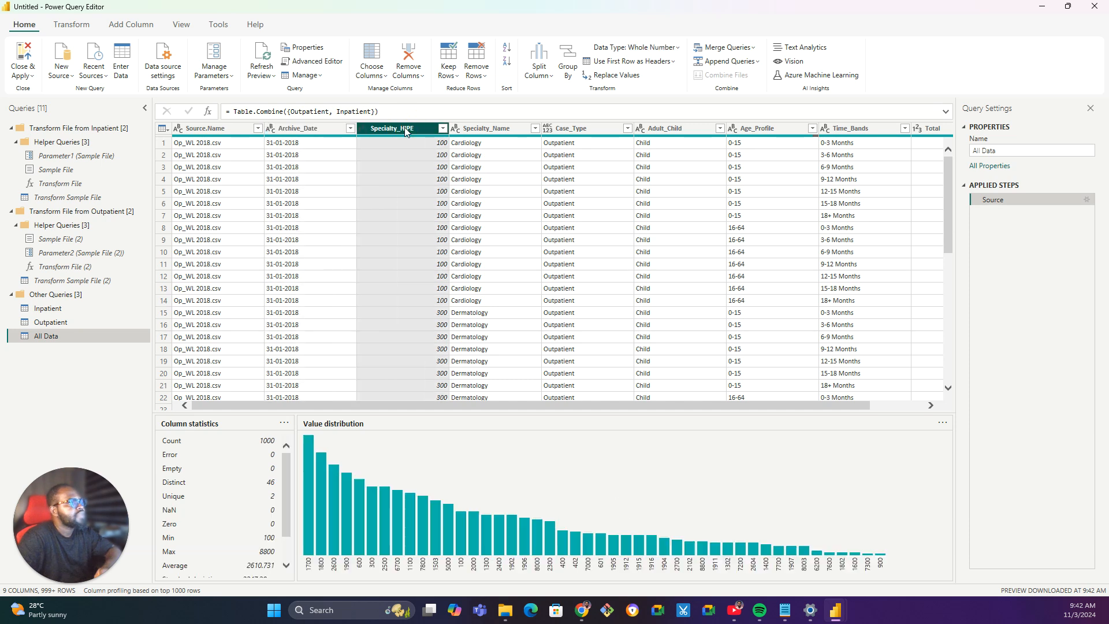
{"action": "left_click", "coordinate": [489, 129]}
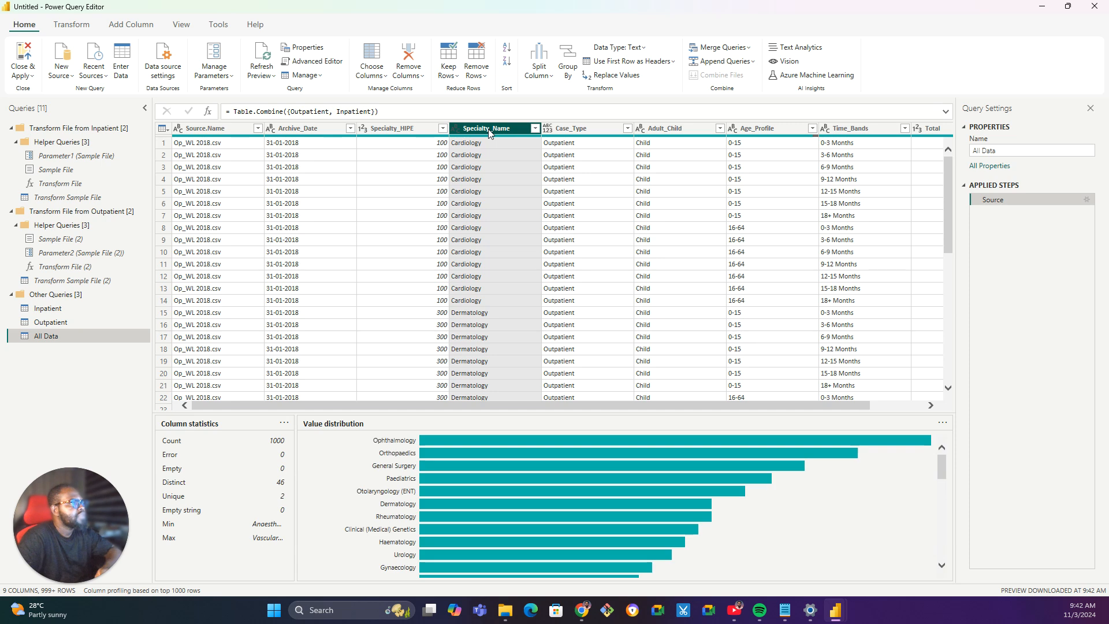
{"action": "scroll", "coordinate": [643, 522], "scroll_direction": "down", "scroll_amount": 3}
{"action": "scroll", "coordinate": [644, 523], "scroll_direction": "down", "scroll_amount": 8}
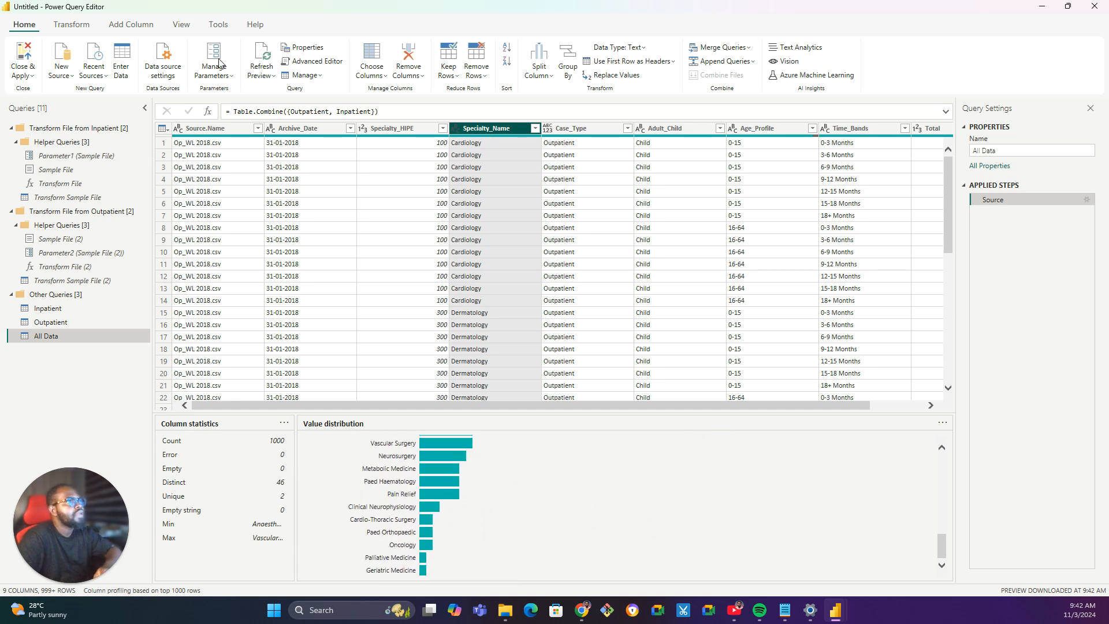
Turn on the column quality display and check the valid, error and empty percentages across all columns of All Data.
{"action": "left_click", "coordinate": [180, 24]}
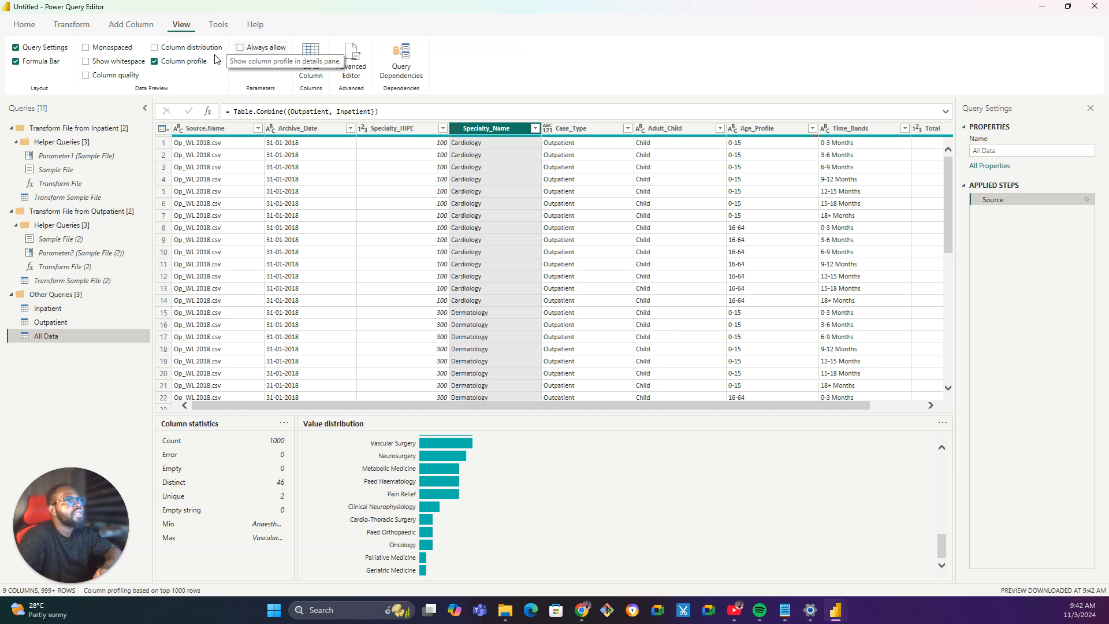
{"action": "left_click", "coordinate": [88, 81]}
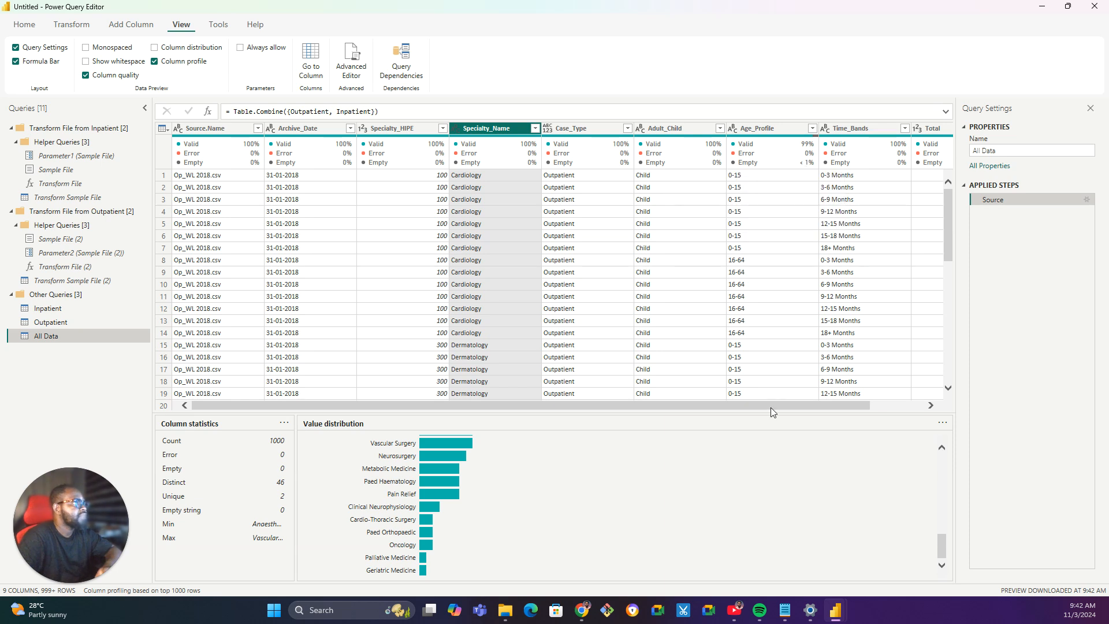
{"action": "left_click_drag", "start_coordinate": [770, 407], "coordinate": [871, 413]}
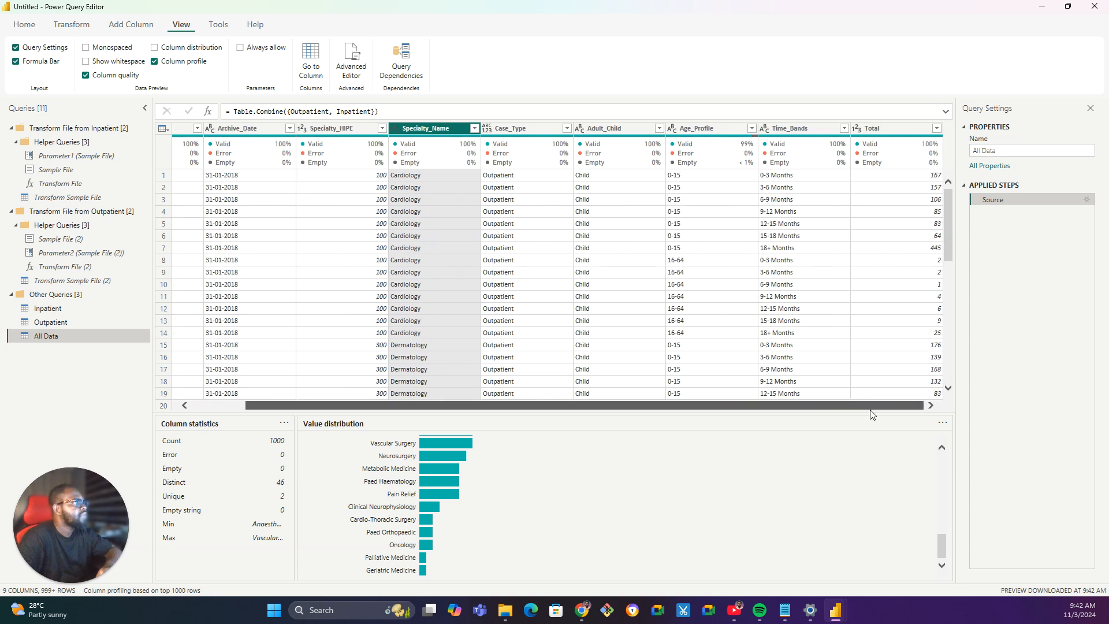
{"action": "left_click_drag", "start_coordinate": [854, 411], "coordinate": [576, 447]}
Load the complete list of Case_Type values in All Data's column filter to check them, leaving the filter unapplied.
{"action": "left_click", "coordinate": [595, 129]}
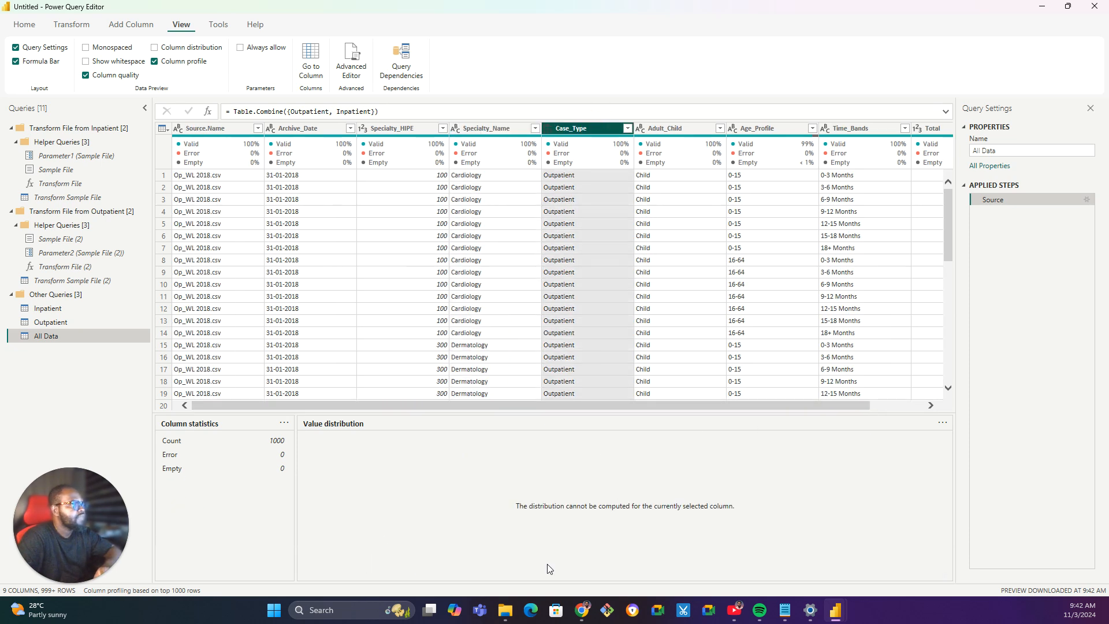
{"action": "left_click", "coordinate": [628, 128]}
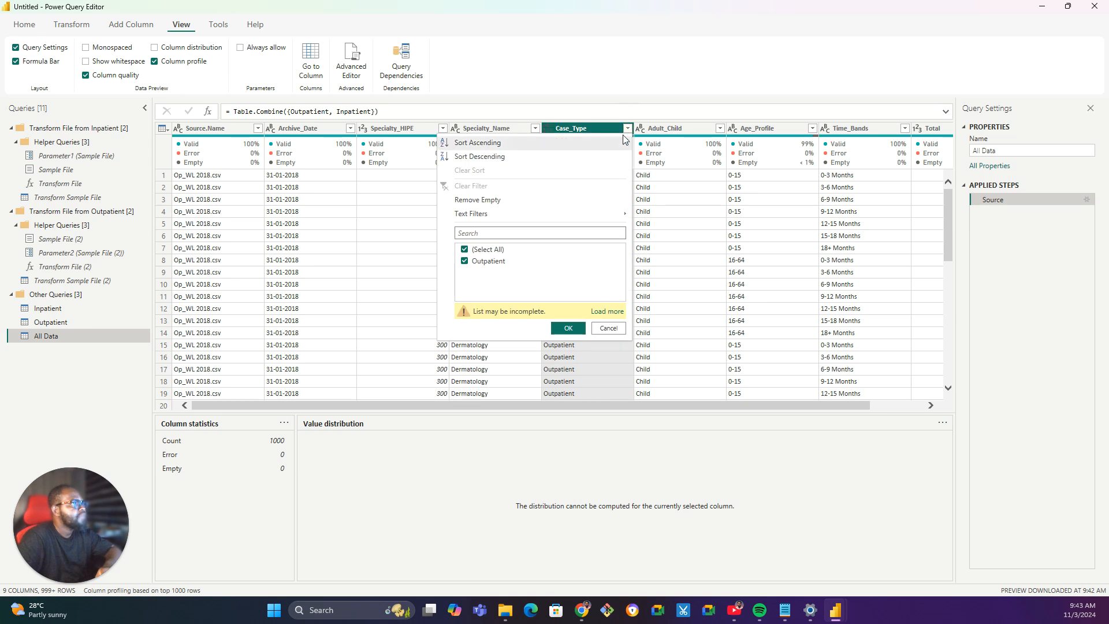
{"action": "left_click", "coordinate": [607, 310]}
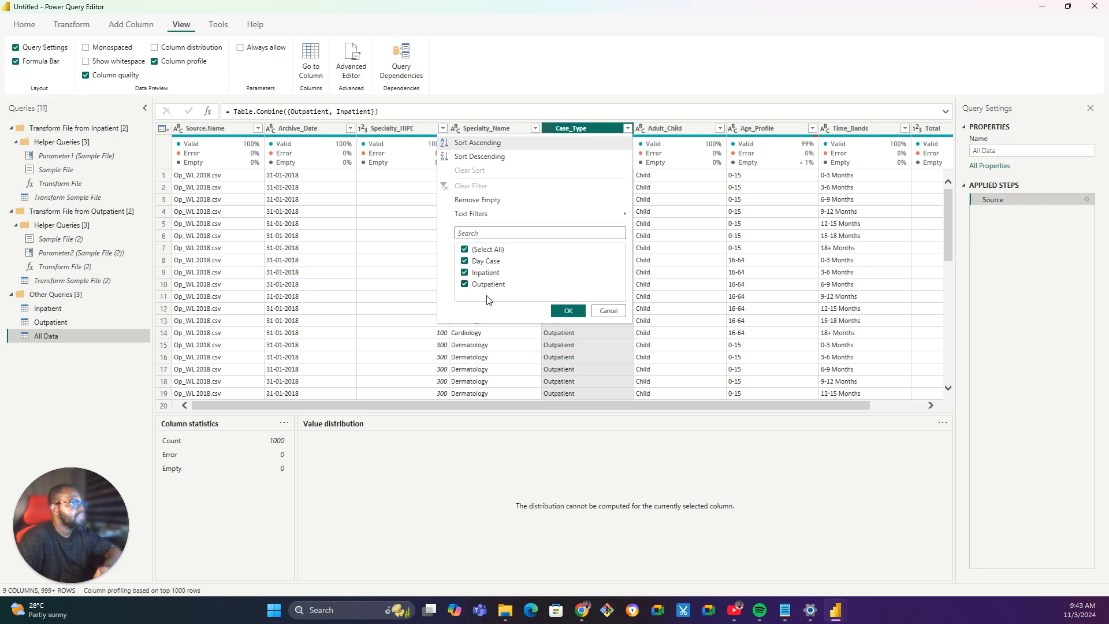
{"action": "left_click", "coordinate": [409, 485]}
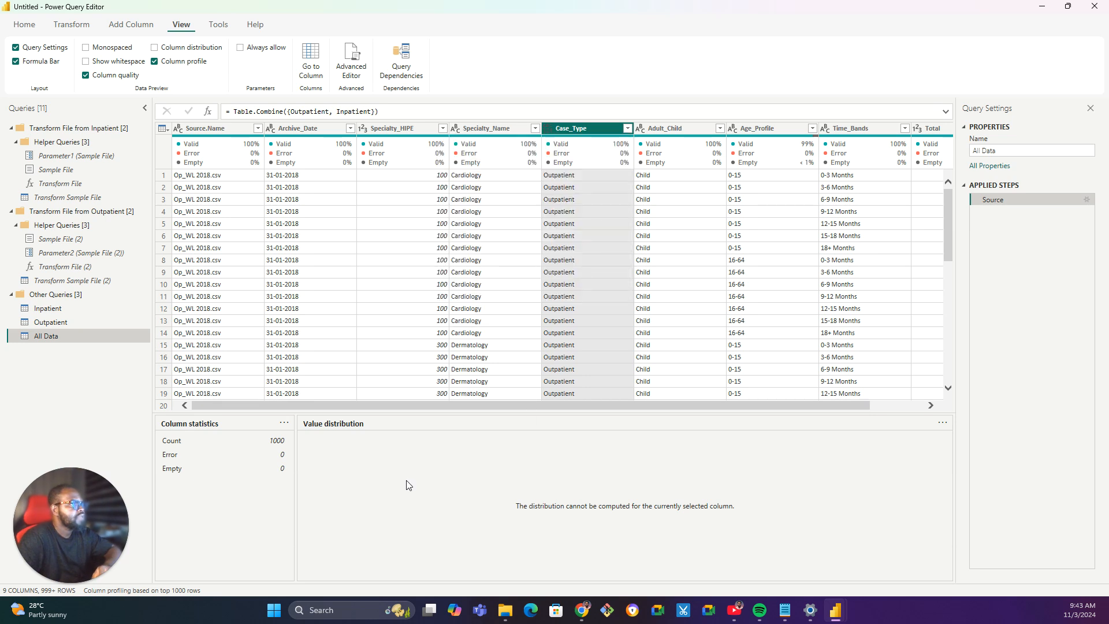
Inspect the Adult_Child and Age_Profile profiles, switch column profiling to the entire data set, and enlarge the profile area.
{"action": "left_click", "coordinate": [686, 128]}
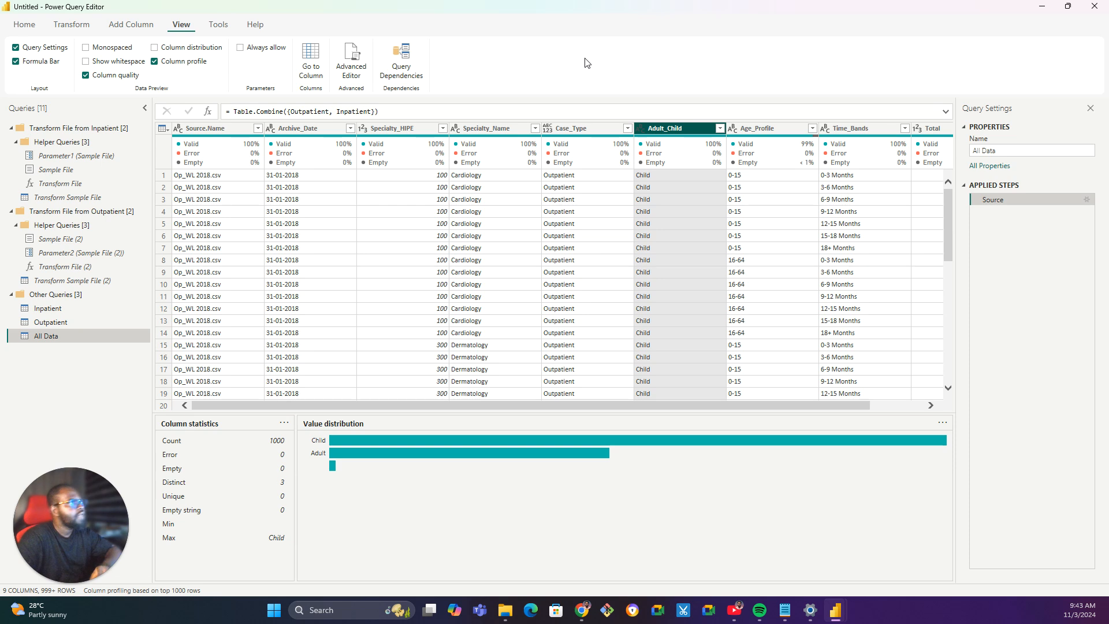
{"action": "left_click", "coordinate": [789, 130]}
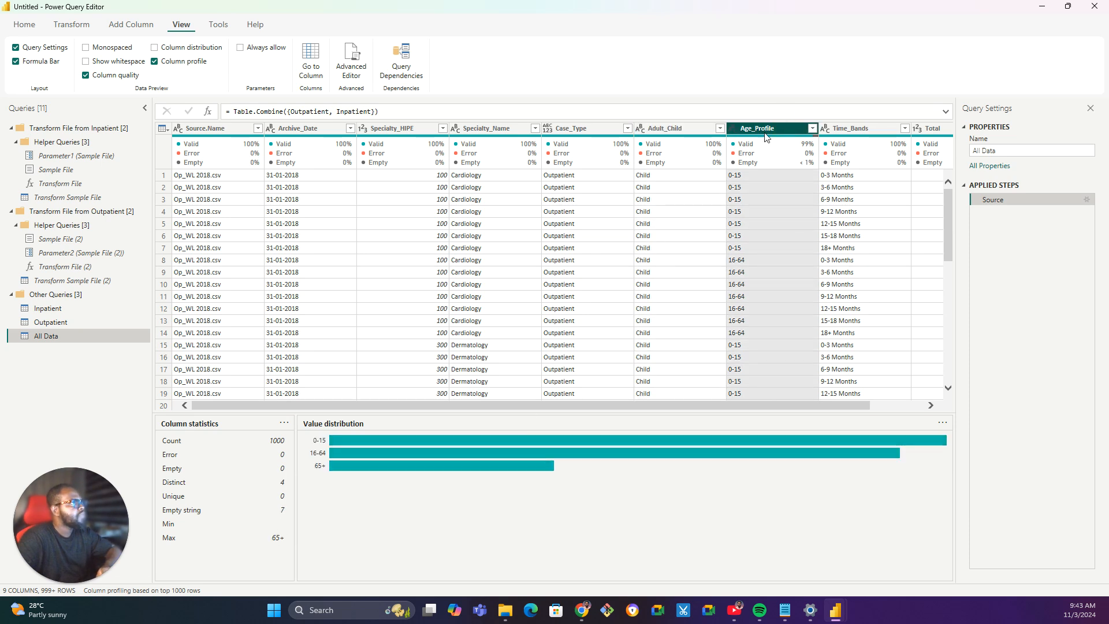
{"action": "left_click", "coordinate": [144, 591]}
{"action": "left_click", "coordinate": [166, 587]}
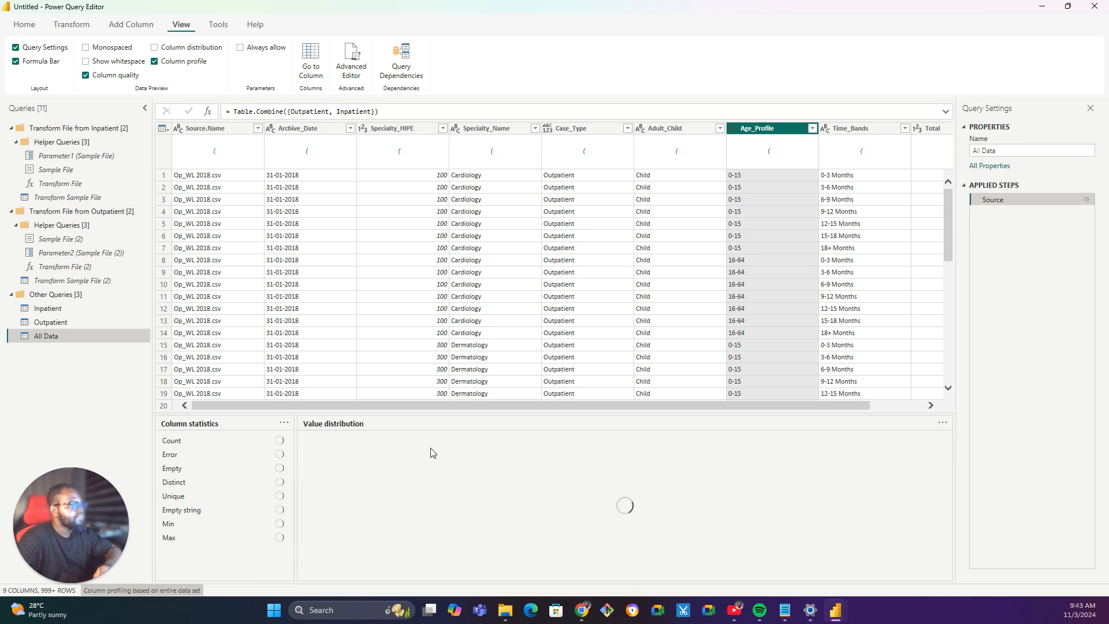
{"action": "left_click_drag", "start_coordinate": [466, 414], "coordinate": [483, 344]}
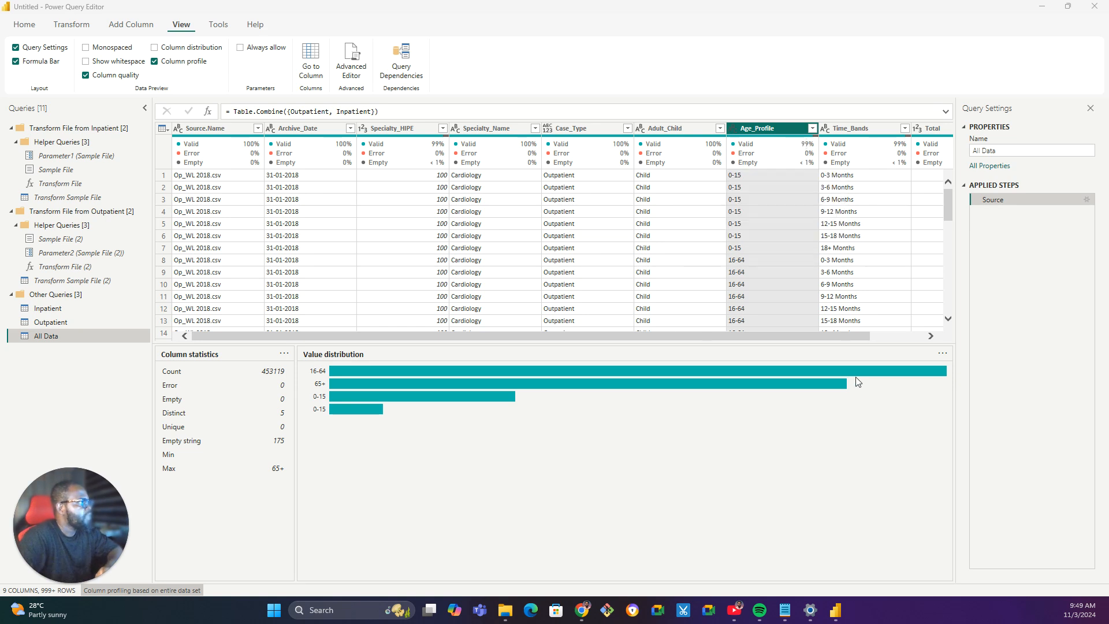
Load all Age_Profile values in the column filter and keep only the first 0-15 entry, the one with a leading space.
{"action": "left_click", "coordinate": [812, 128]}
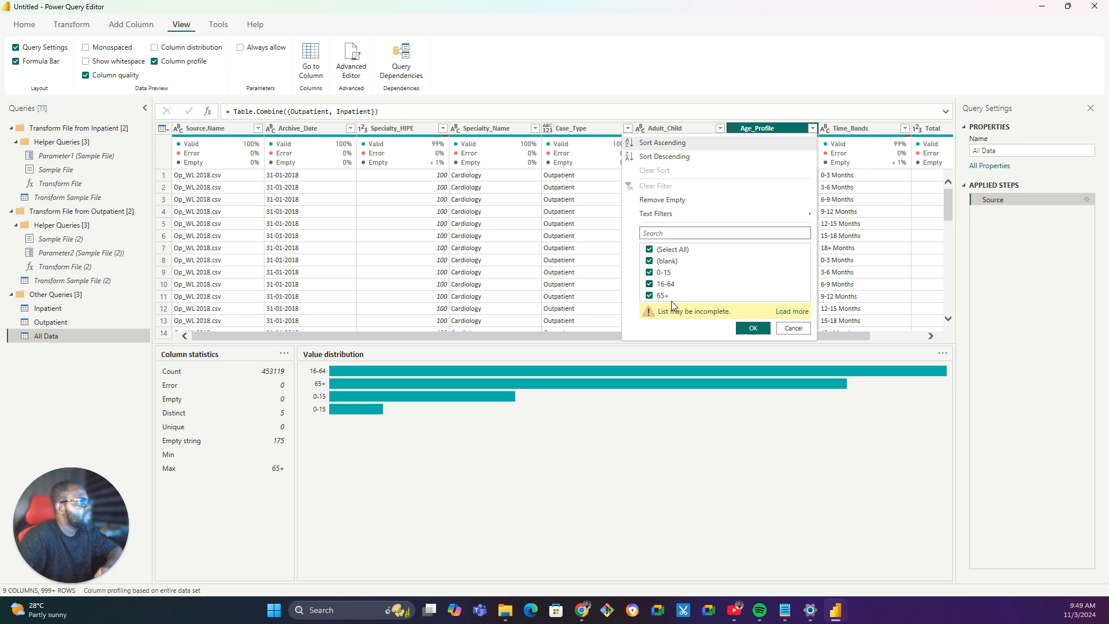
{"action": "left_click", "coordinate": [784, 312]}
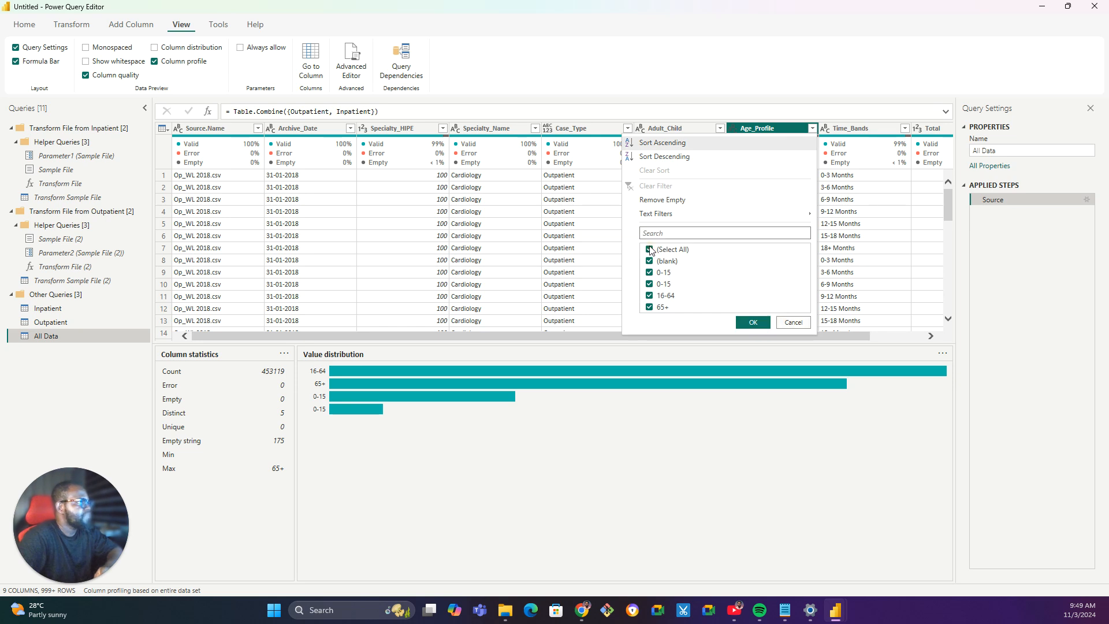
{"action": "left_click", "coordinate": [649, 249]}
{"action": "left_click", "coordinate": [649, 273]}
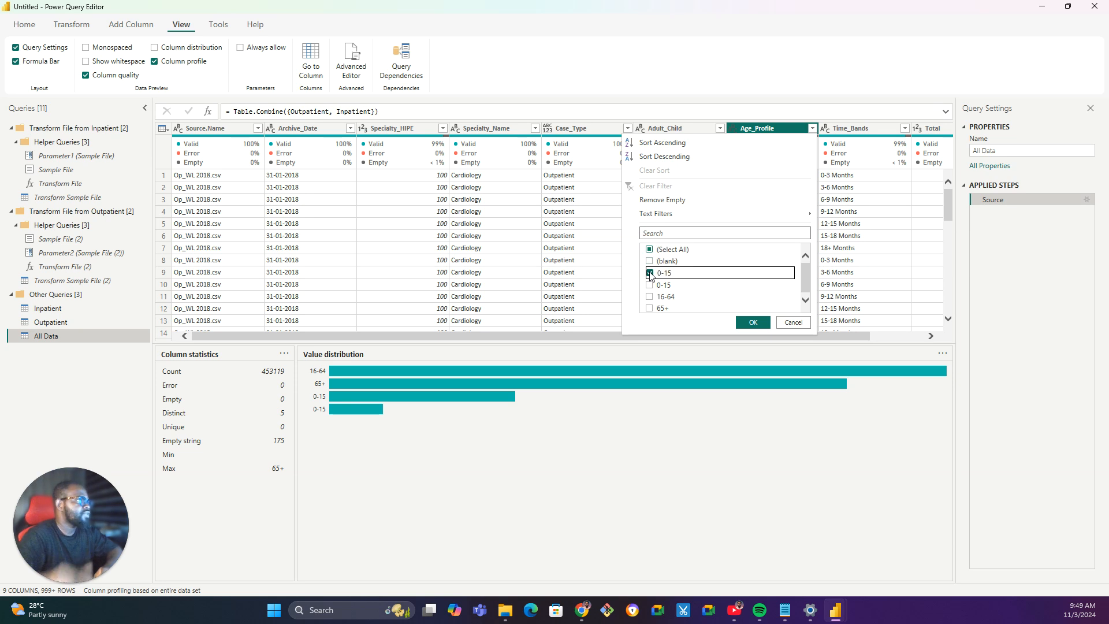
{"action": "left_click", "coordinate": [753, 322]}
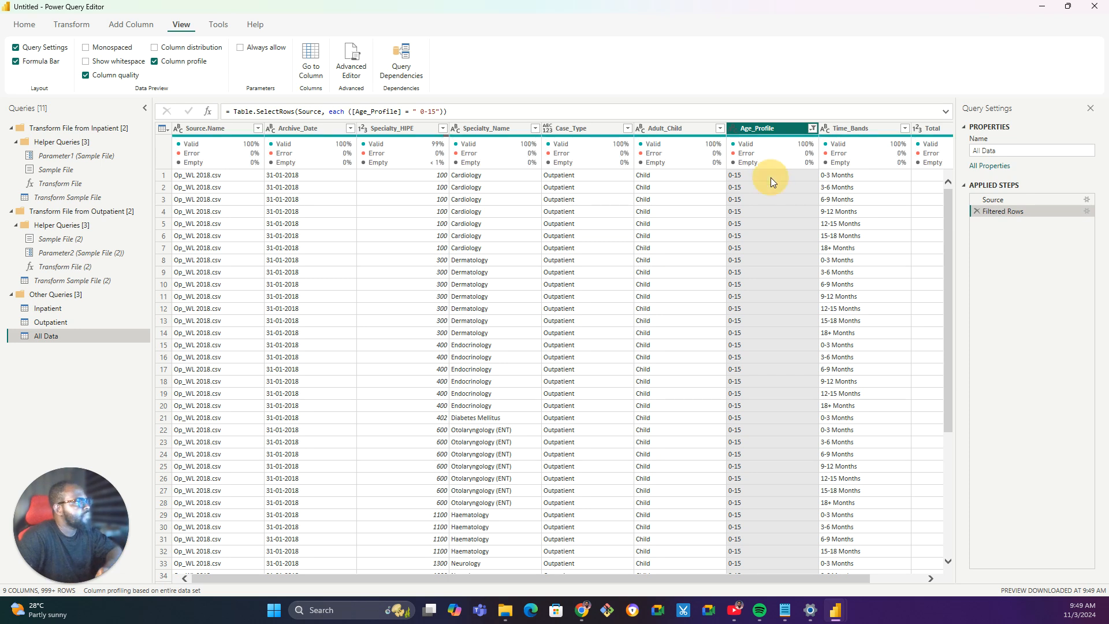
Replace the value " 0-15" with "0 - 15" in the Age_Profile column of All Data.
{"action": "right_click", "coordinate": [771, 180]}
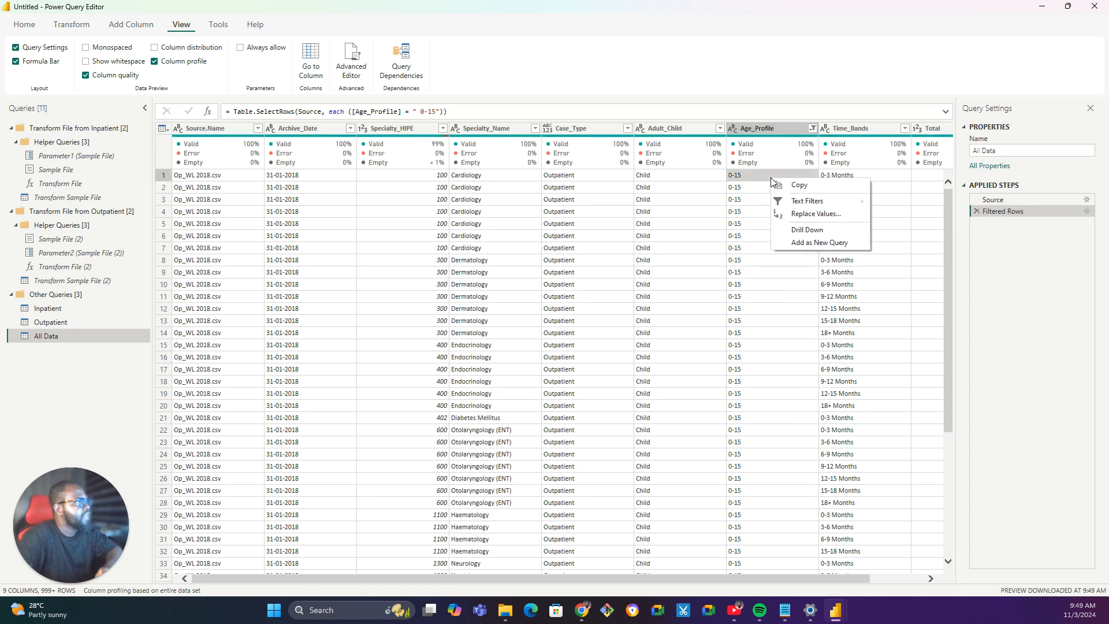
{"action": "left_click", "coordinate": [816, 215]}
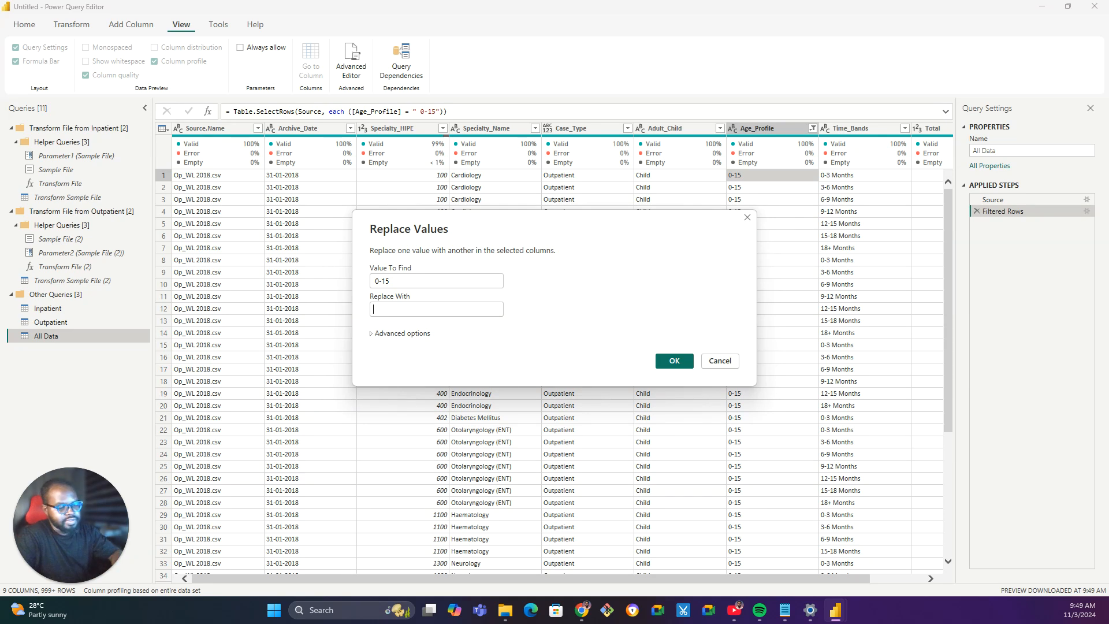
{"action": "type", "text": "0 - 15"}
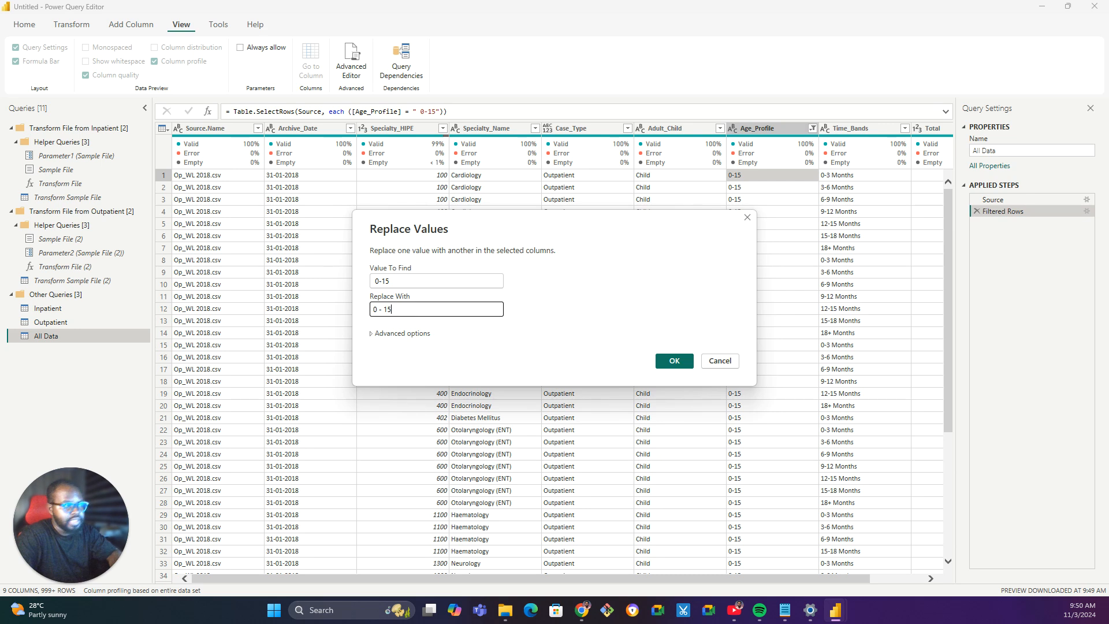
{"action": "key", "text": "ctrl+a"}
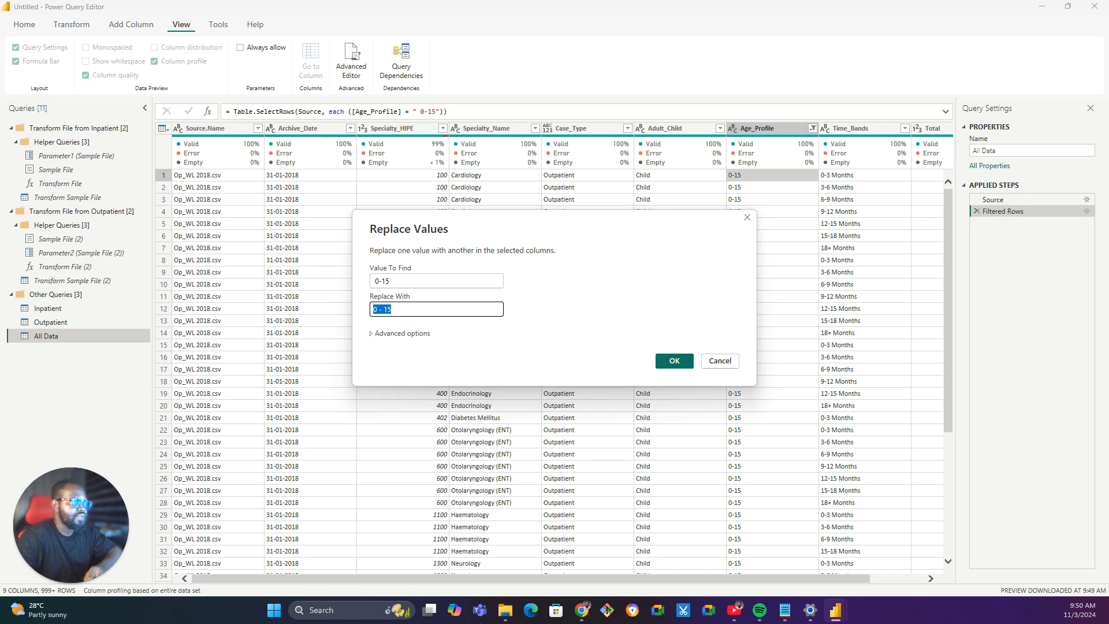
{"action": "left_click", "coordinate": [675, 359]}
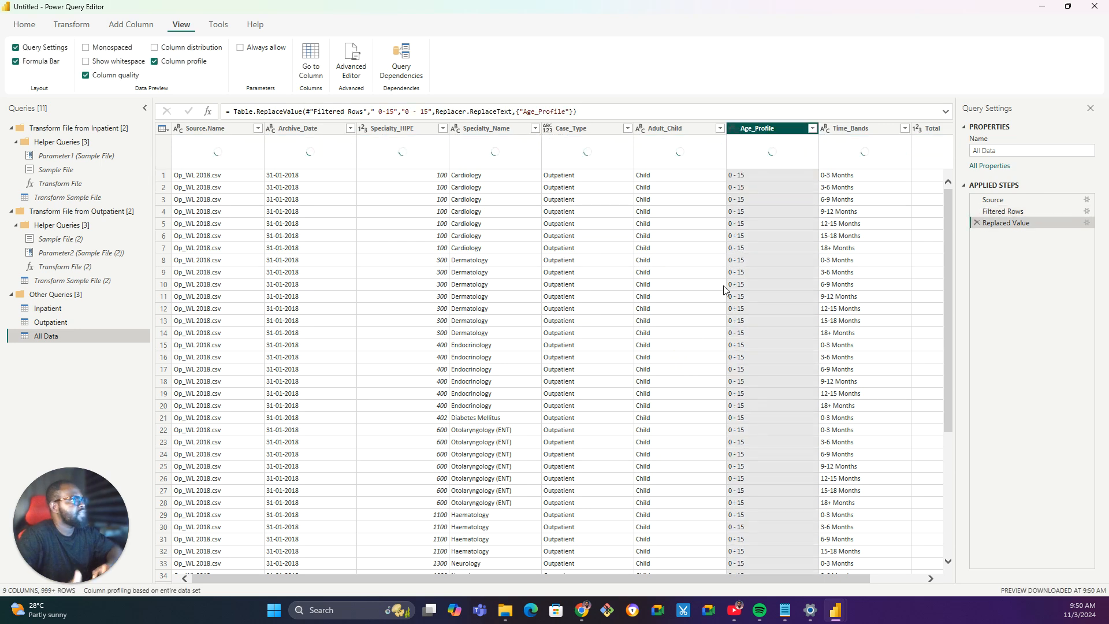
Load the complete list of Age_Profile values in All Data's column filter to check them, leaving the filter unapplied.
{"action": "left_click", "coordinate": [812, 128]}
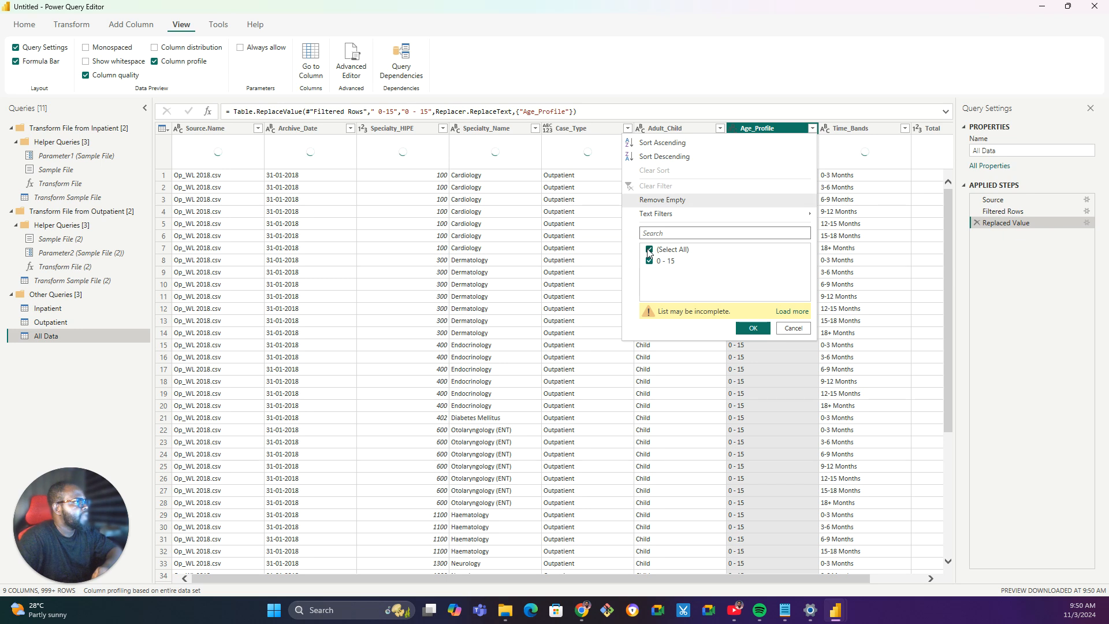
{"action": "left_click", "coordinate": [649, 250]}
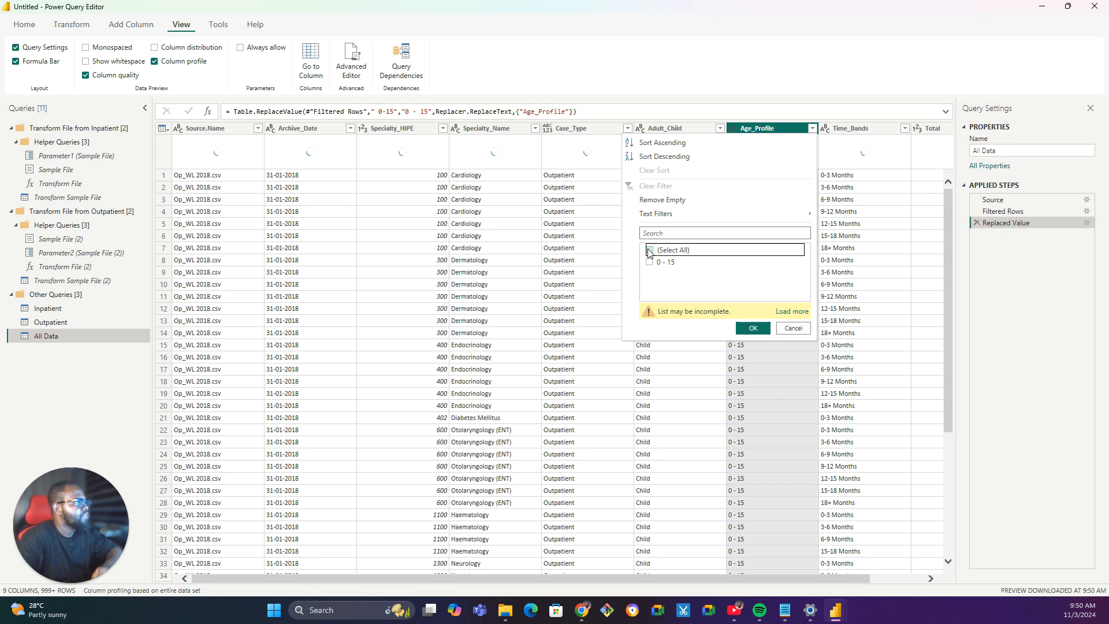
{"action": "left_click", "coordinate": [790, 312]}
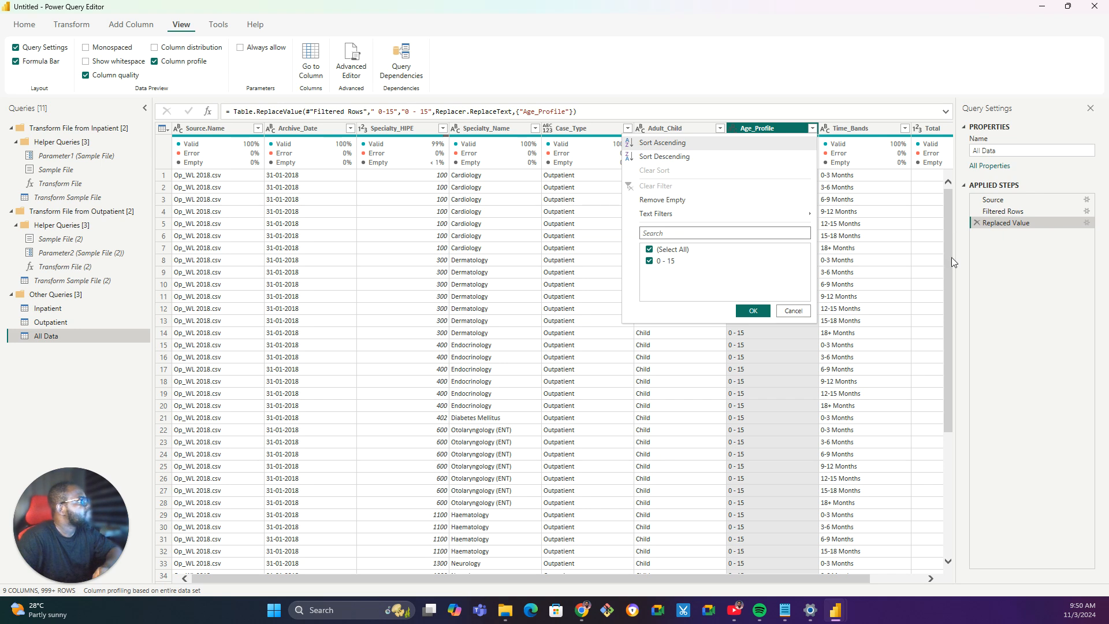
{"action": "left_click", "coordinate": [801, 312]}
Delete the Filtered Rows step from All Data's applied steps, keeping the Age_Profile replacement.
{"action": "left_click", "coordinate": [976, 213]}
{"action": "left_click", "coordinate": [976, 212]}
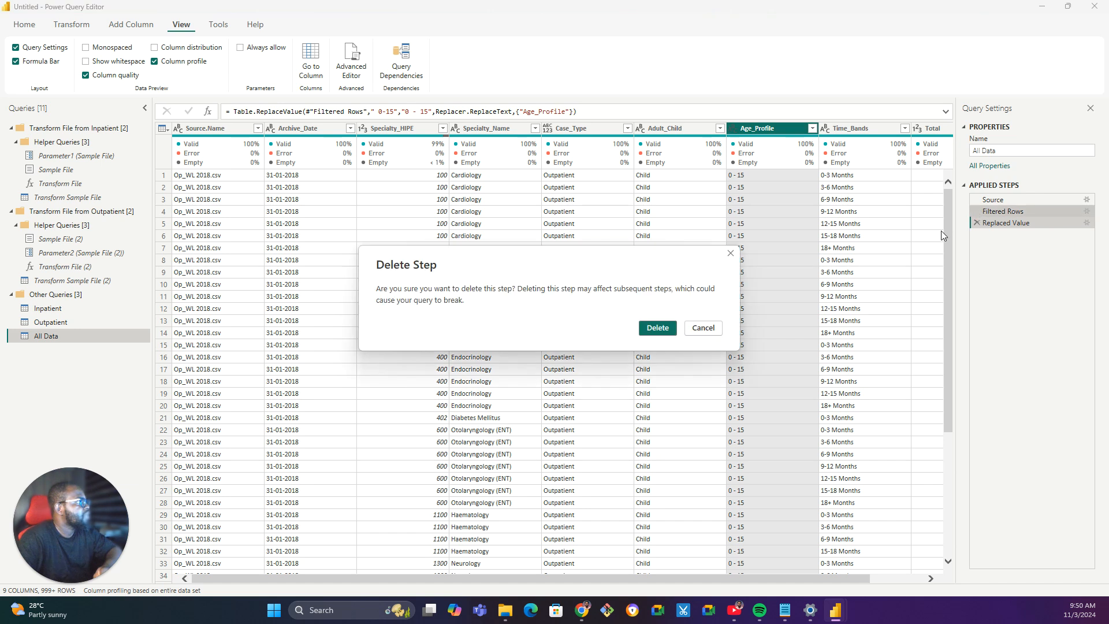
{"action": "left_click", "coordinate": [656, 325]}
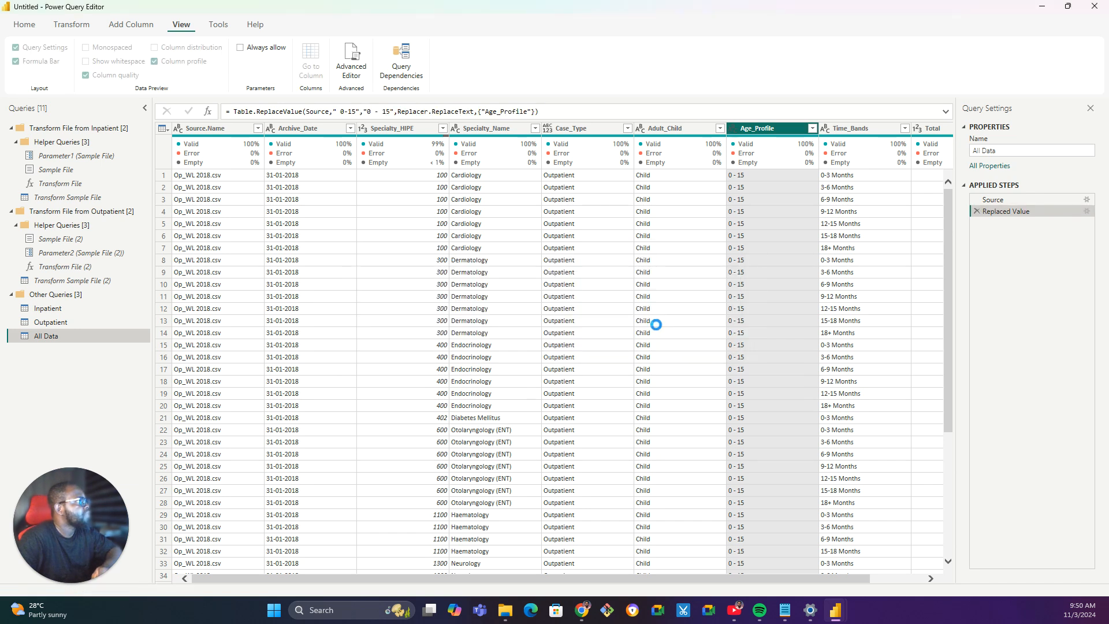
Load all Age_Profile values in the column filter and keep only the 0-15 entry written without spaces.
{"action": "left_click", "coordinate": [812, 128]}
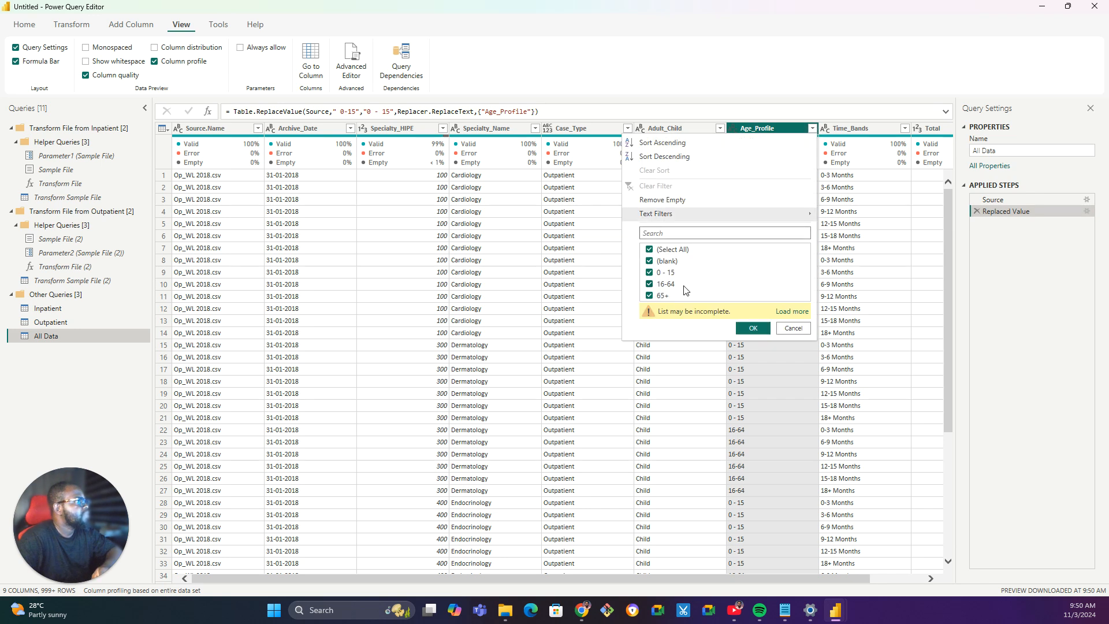
{"action": "left_click", "coordinate": [792, 312]}
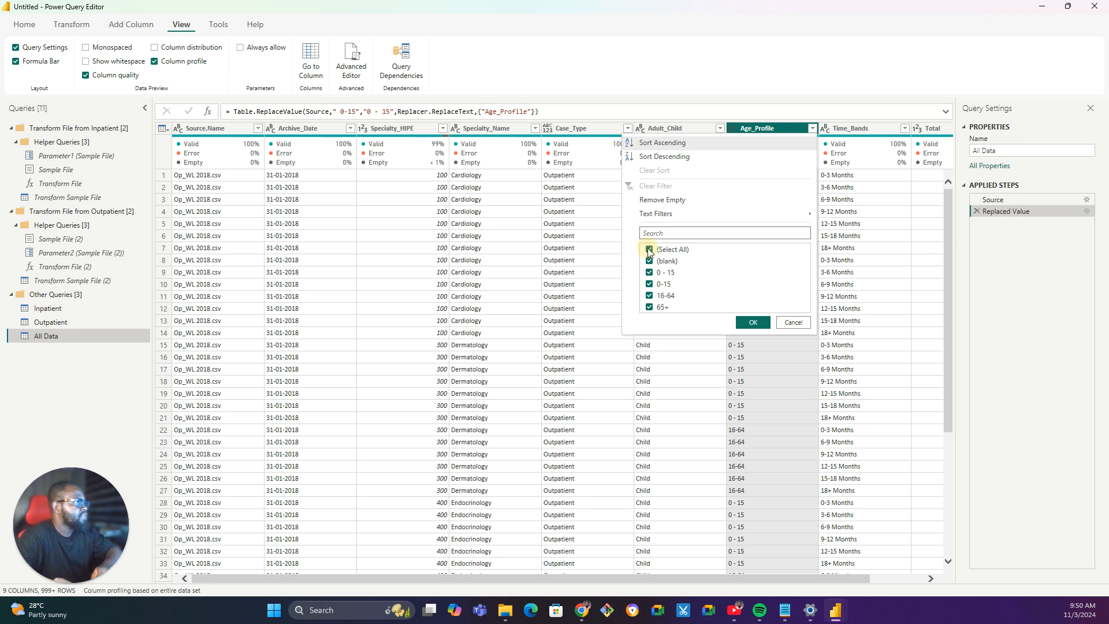
{"action": "left_click", "coordinate": [648, 249]}
{"action": "left_click", "coordinate": [649, 285]}
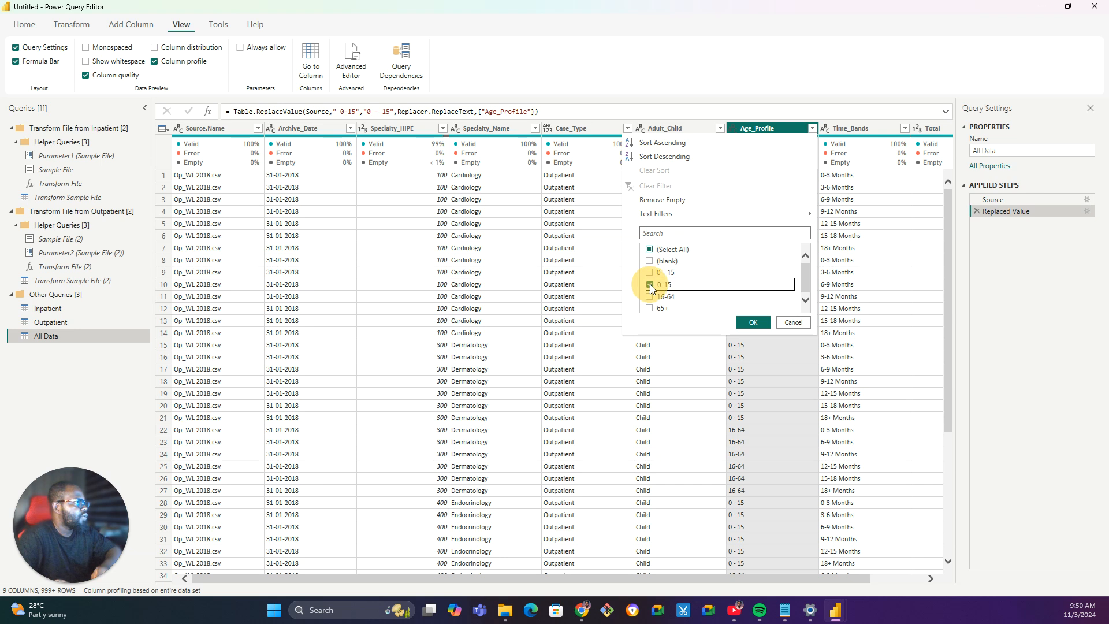
{"action": "left_click", "coordinate": [752, 322]}
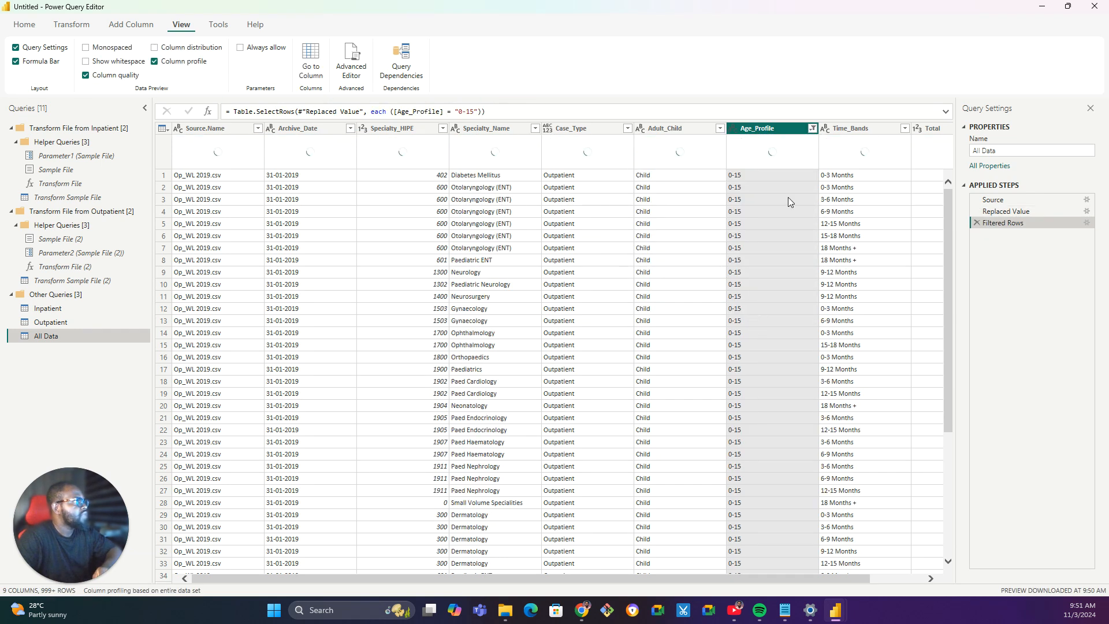
Replace the value "0-15" with "0 - 15" in the Age_Profile column of All Data.
{"action": "right_click", "coordinate": [760, 177]}
{"action": "left_click", "coordinate": [816, 218]}
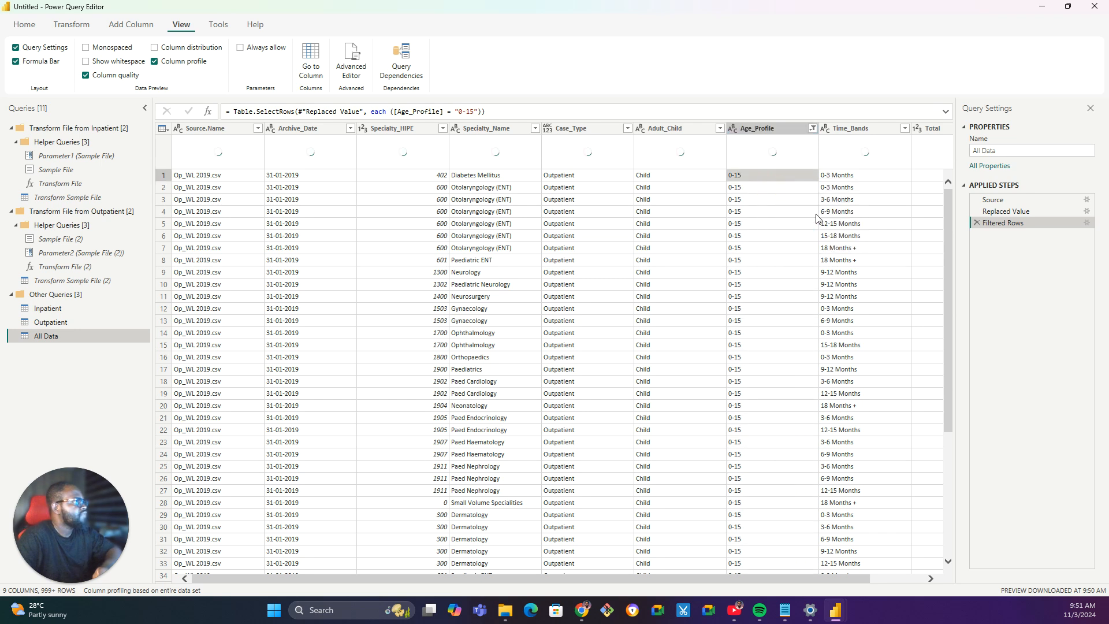
{"action": "left_click", "coordinate": [383, 309]}
{"action": "type", "text": "0 - 15"}
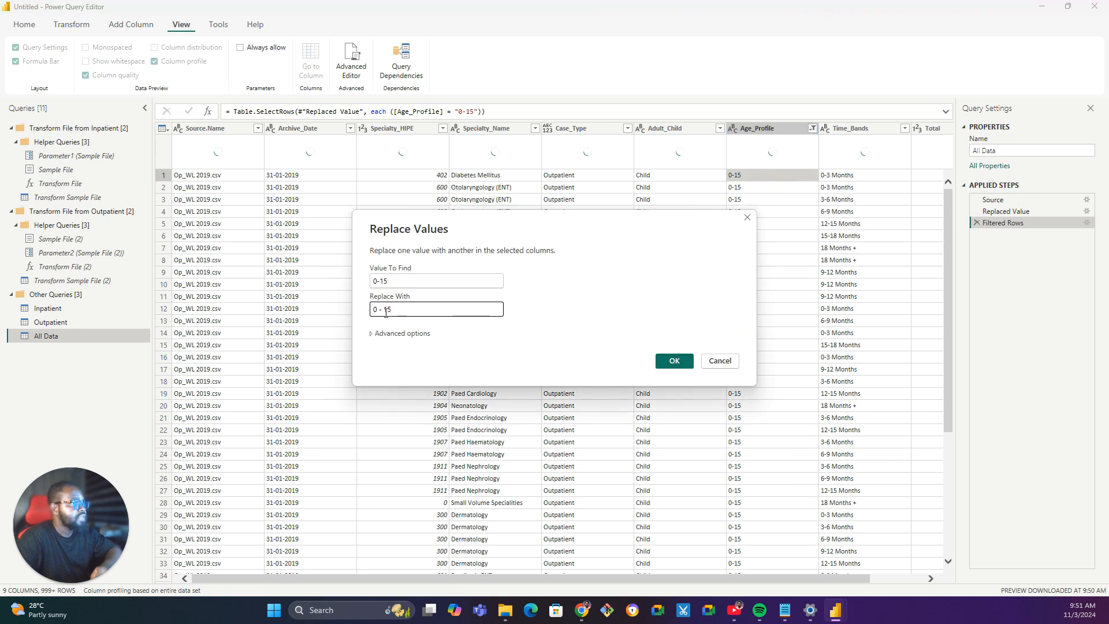
{"action": "left_click_drag", "start_coordinate": [395, 310], "coordinate": [375, 315]}
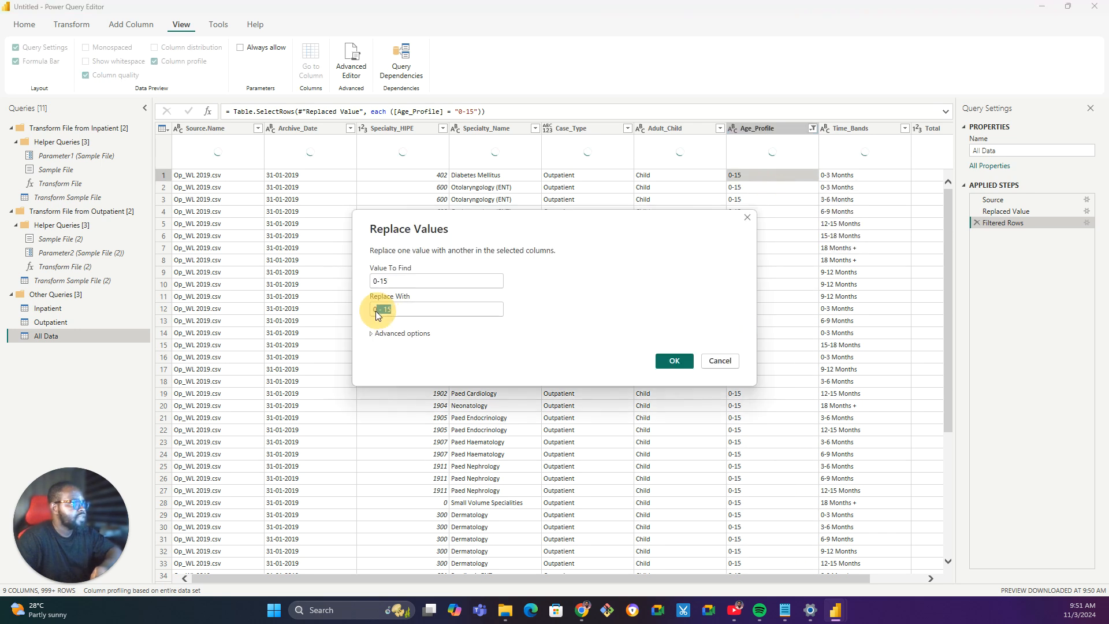
{"action": "left_click", "coordinate": [664, 359]}
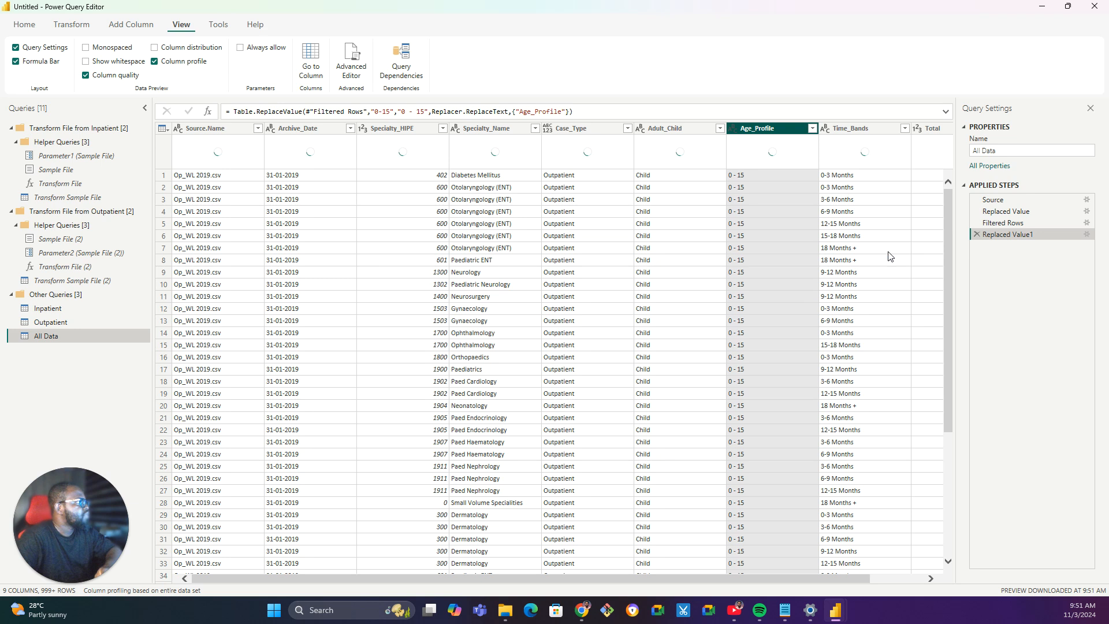
Delete the Filtered Rows step preceding the second replacement and inspect Age_Profile's value distribution.
{"action": "left_click", "coordinate": [976, 223]}
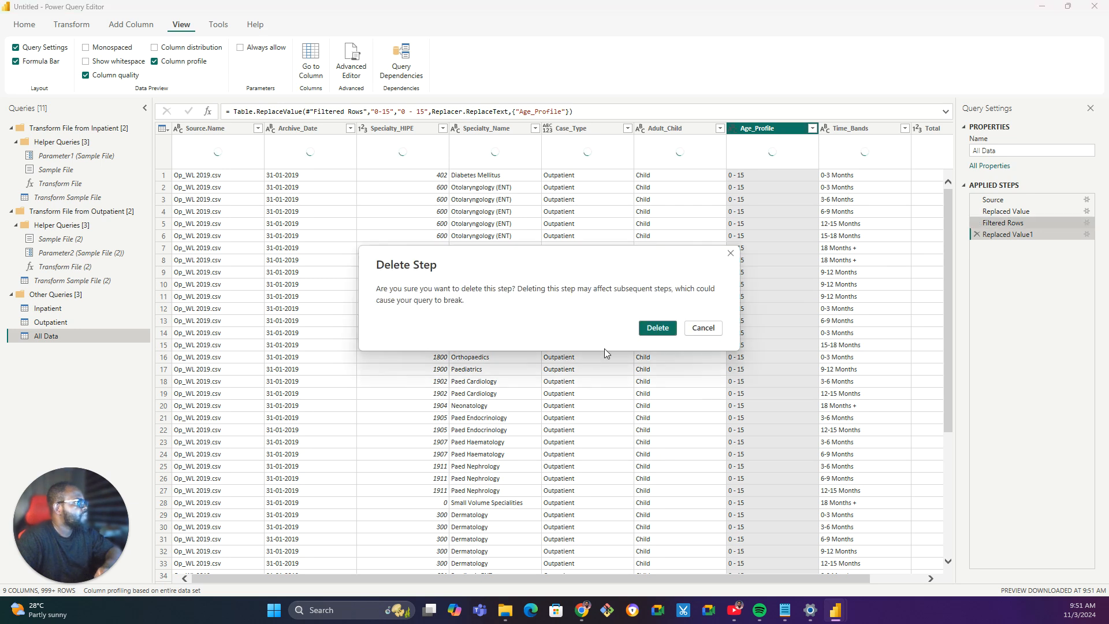
{"action": "left_click", "coordinate": [659, 325]}
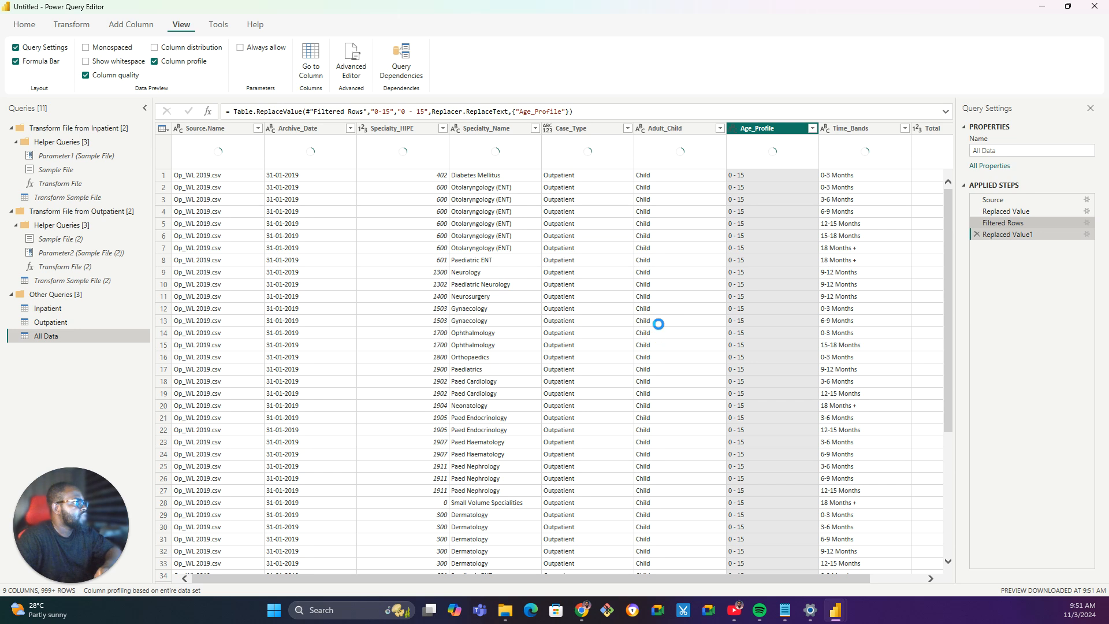
{"action": "left_click", "coordinate": [781, 128]}
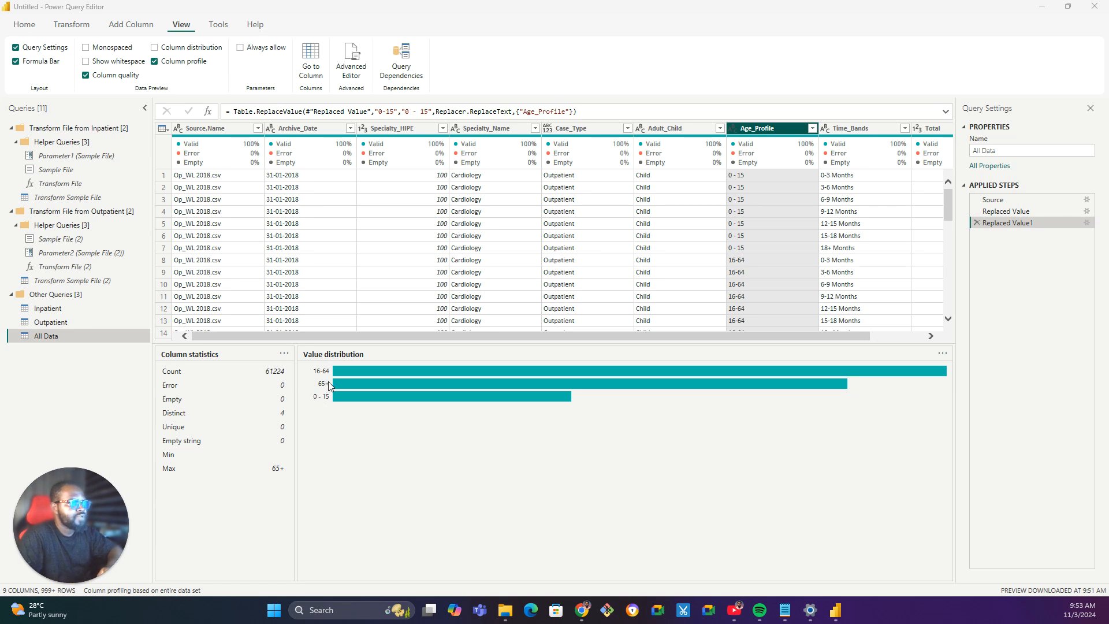
{"action": "mouse_move", "coordinate": [352, 384]}
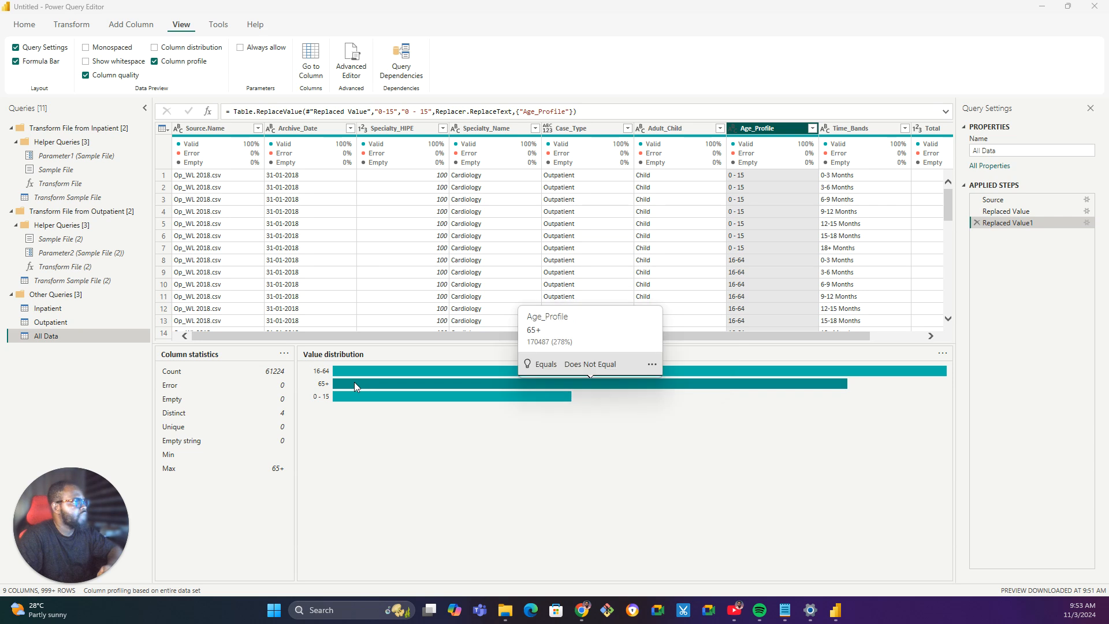
Load the complete list of Time_Bands values in All Data's column filter and examine it, keeping every value selected.
{"action": "left_click", "coordinate": [855, 129]}
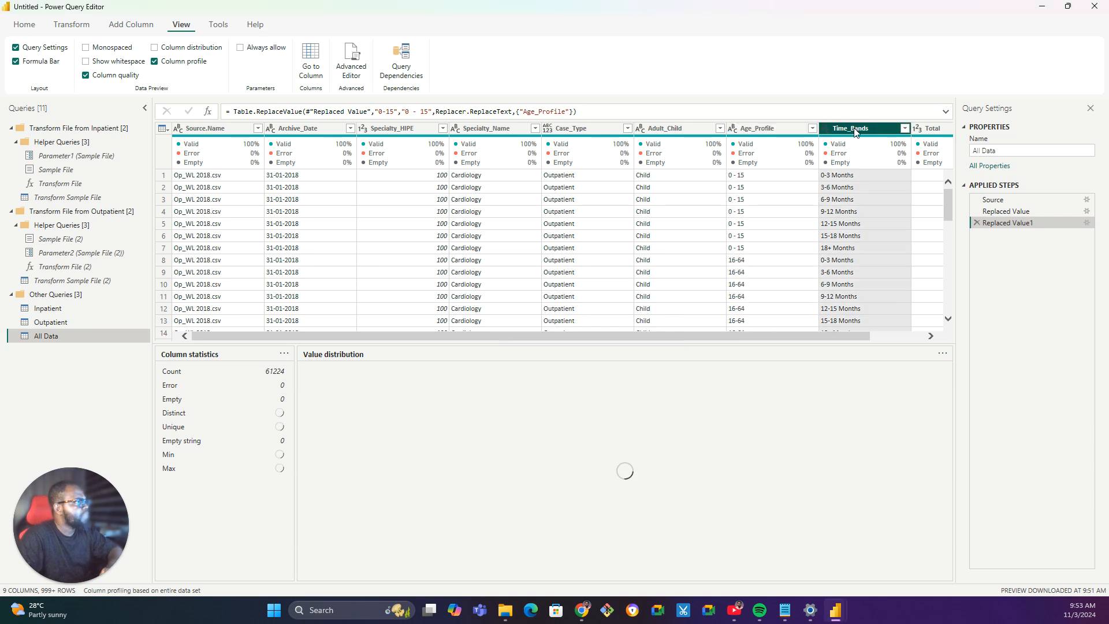
{"action": "left_click", "coordinate": [905, 129]}
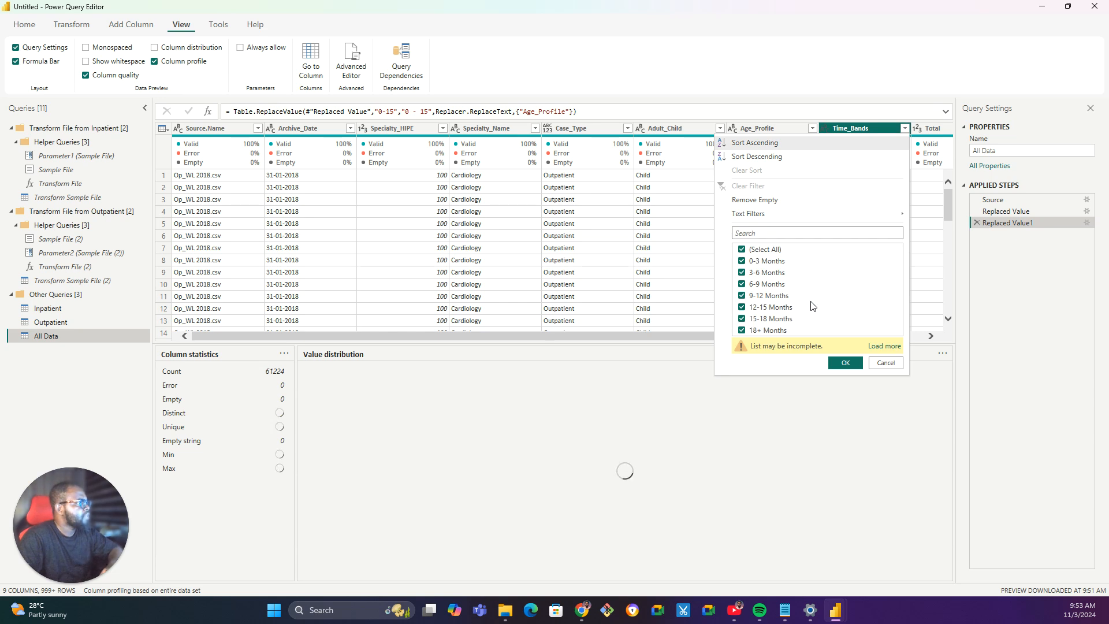
{"action": "left_click", "coordinate": [875, 347]}
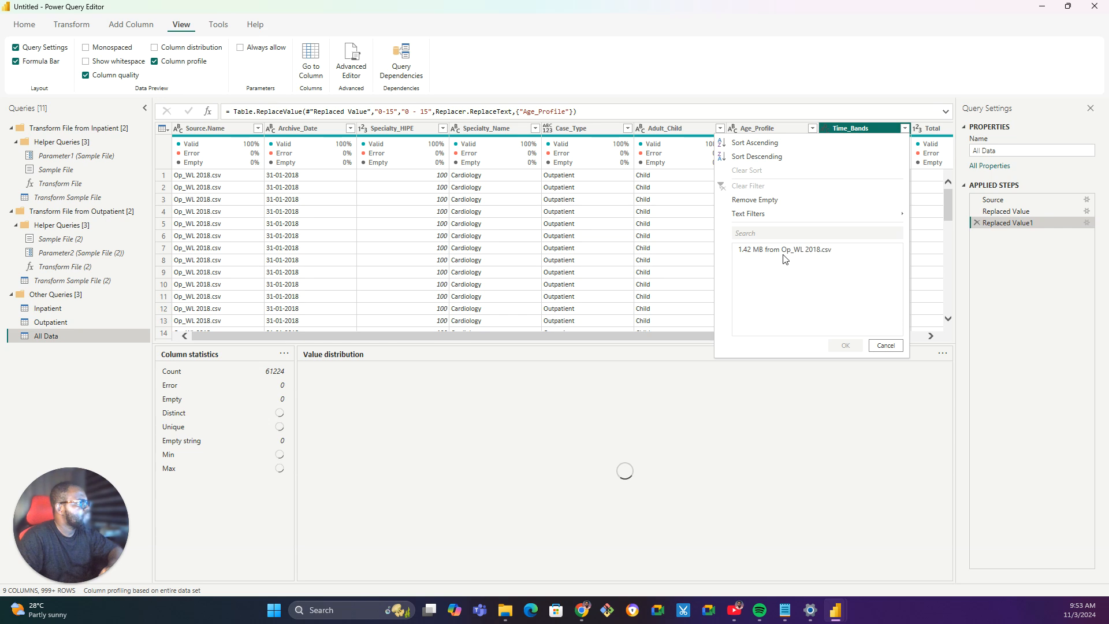
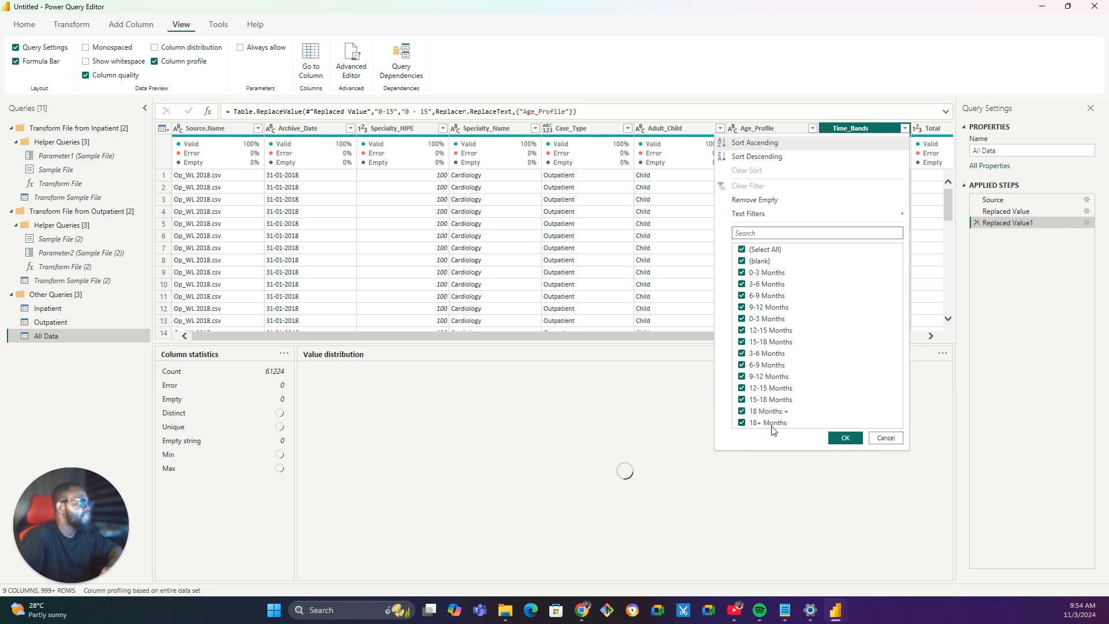
{"action": "left_click", "coordinate": [853, 440]}
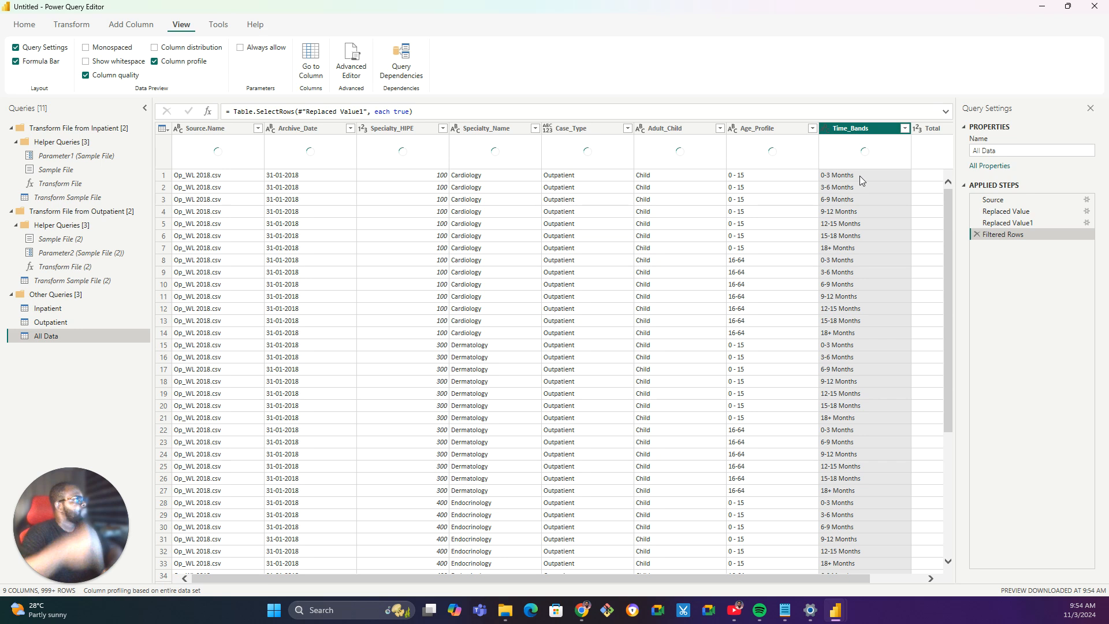
{"action": "left_click", "coordinate": [904, 129]}
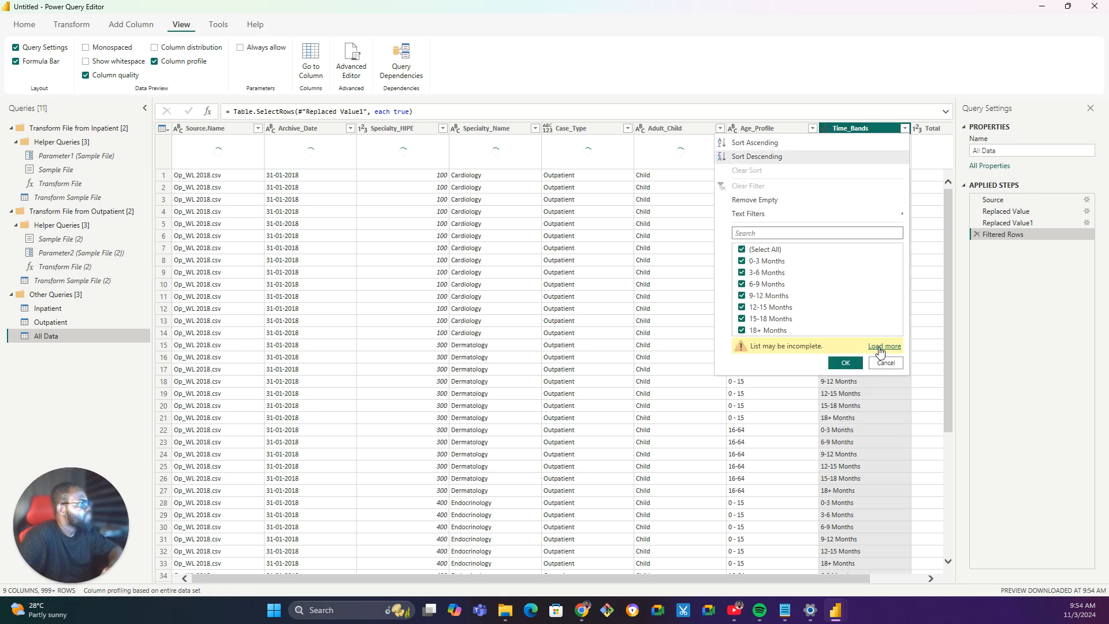
{"action": "left_click", "coordinate": [880, 347]}
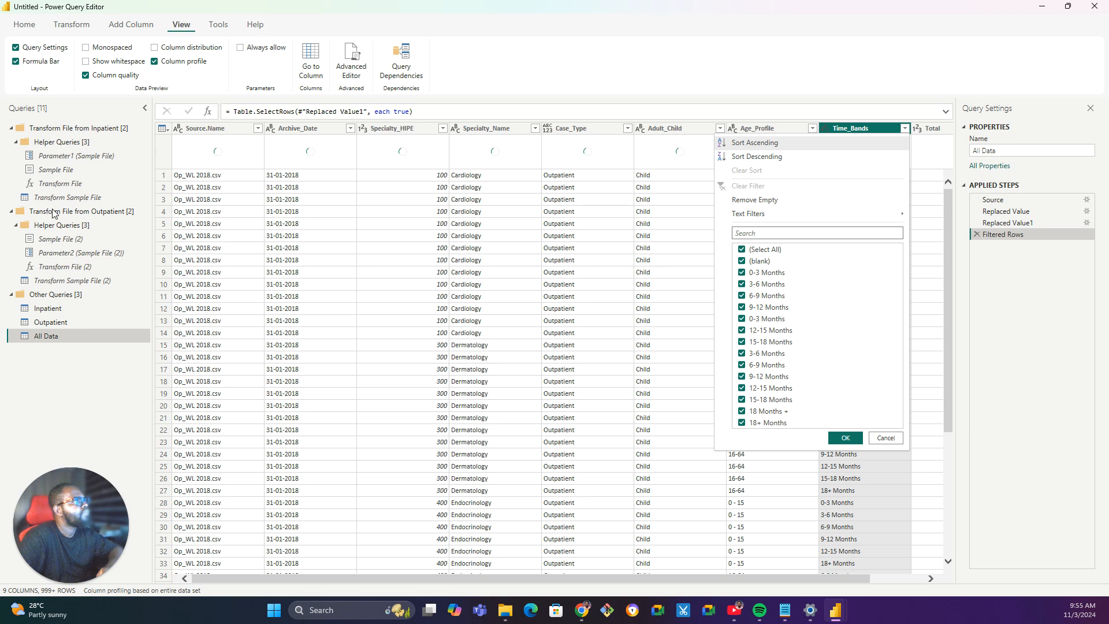
{"action": "left_click", "coordinate": [886, 438]}
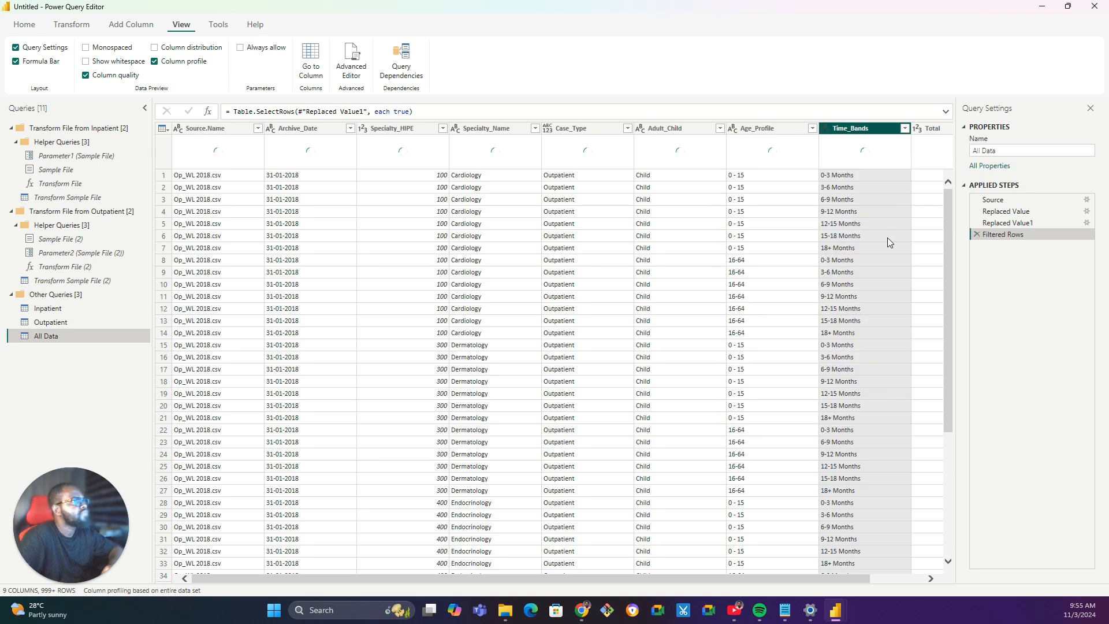
{"action": "left_click", "coordinate": [78, 29]}
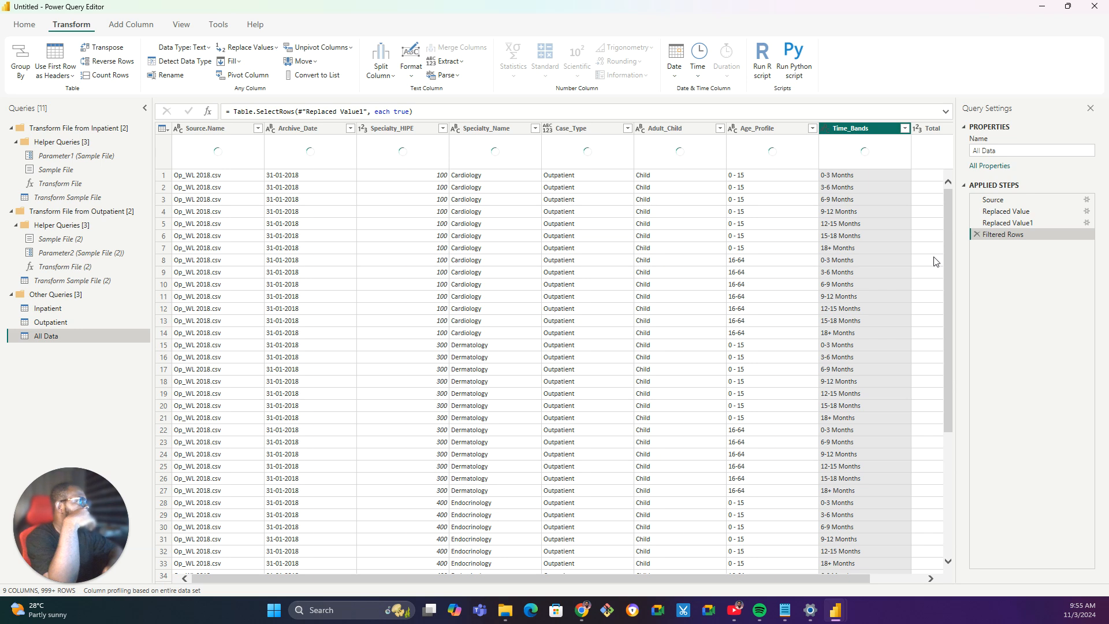
{"action": "left_click", "coordinate": [381, 69]}
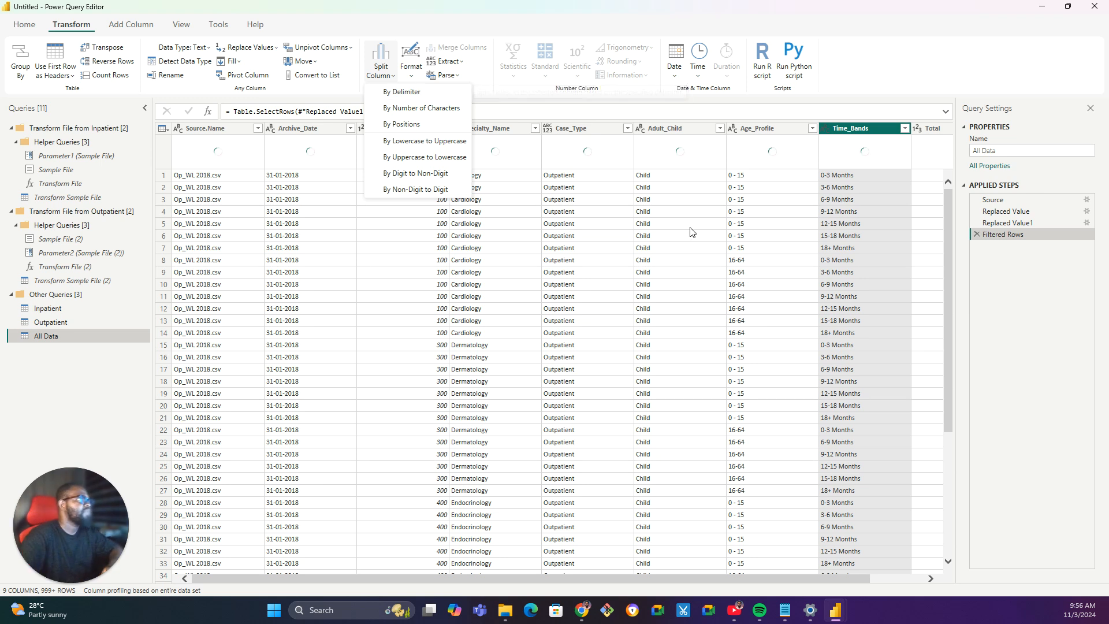
{"action": "key", "text": "Escape"}
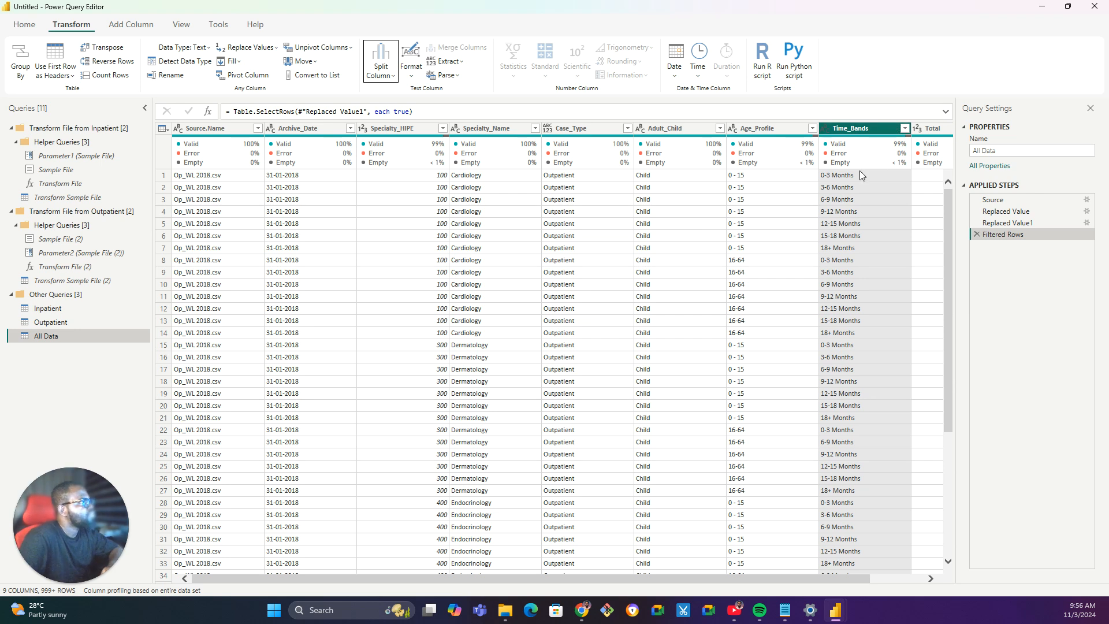
Filter Time_Bands to only the first 0-3 Months entry, the one with leading spaces, and copy that value from the first row.
{"action": "left_click", "coordinate": [905, 127]}
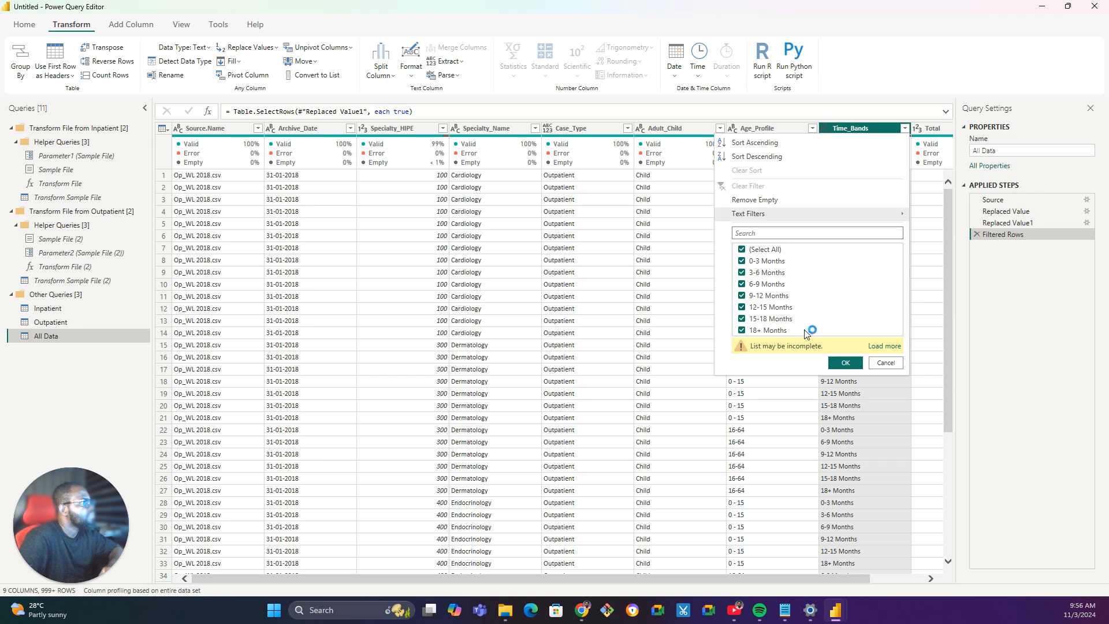
{"action": "left_click", "coordinate": [876, 347]}
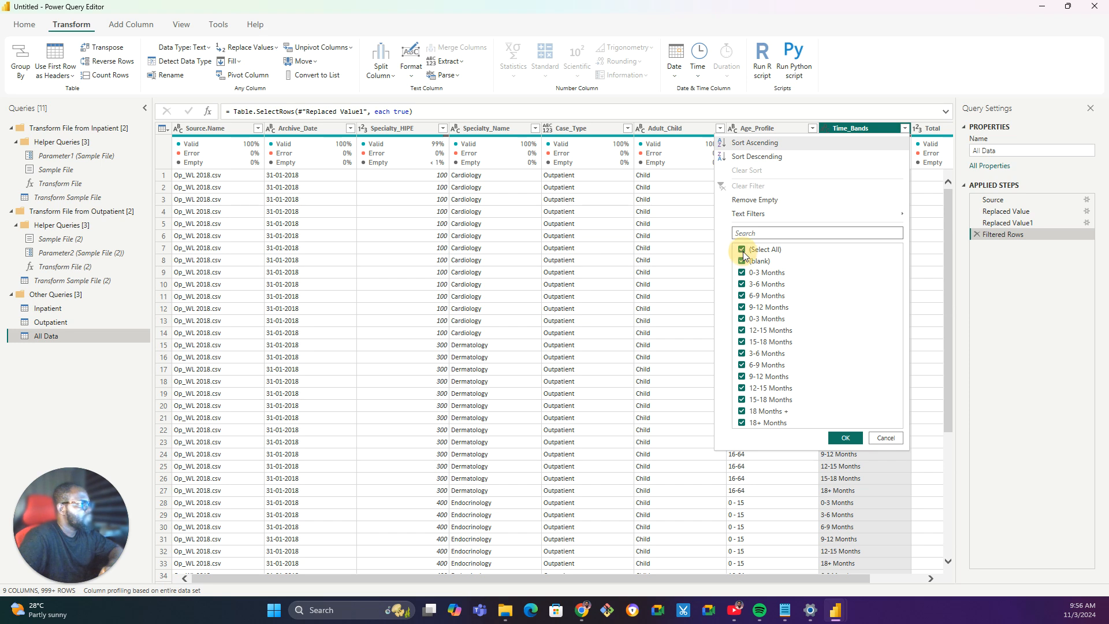
{"action": "left_click", "coordinate": [742, 250]}
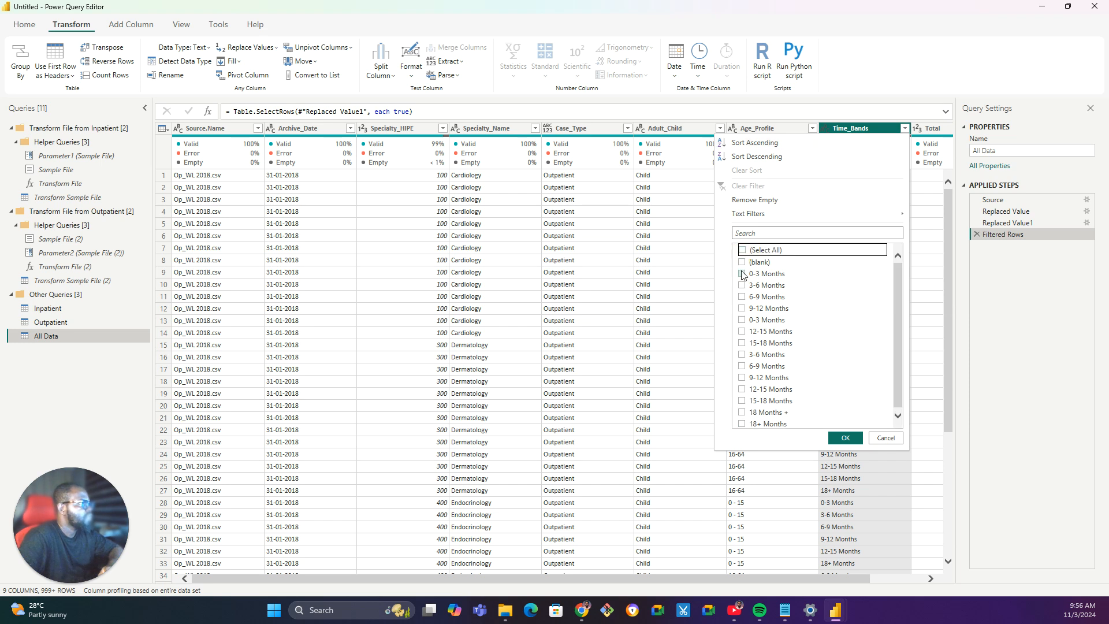
{"action": "left_click", "coordinate": [743, 274]}
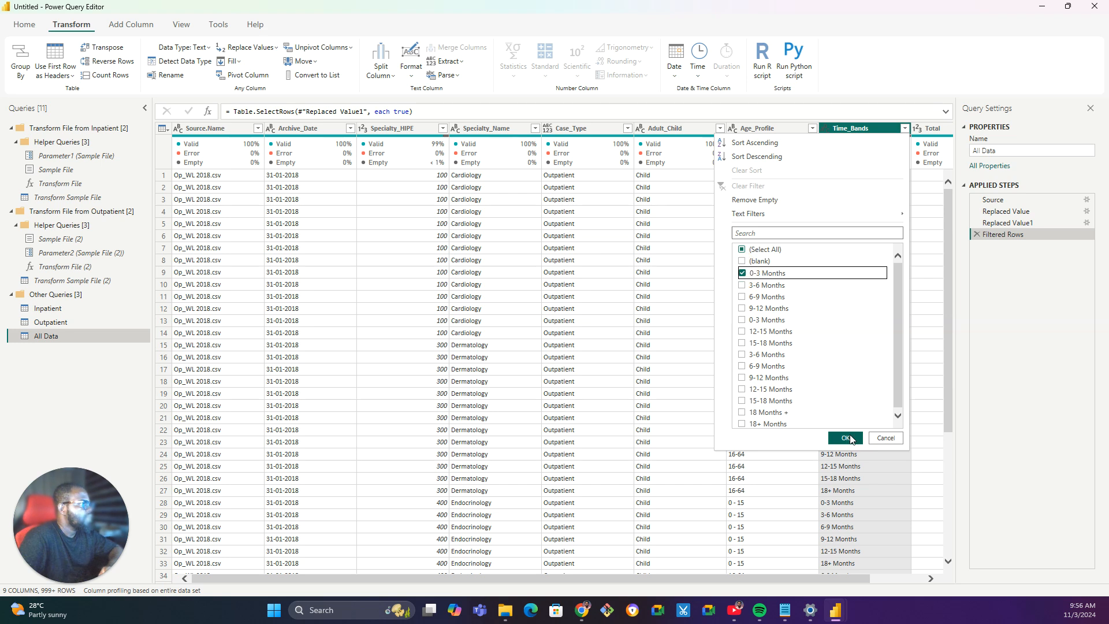
{"action": "left_click", "coordinate": [847, 437]}
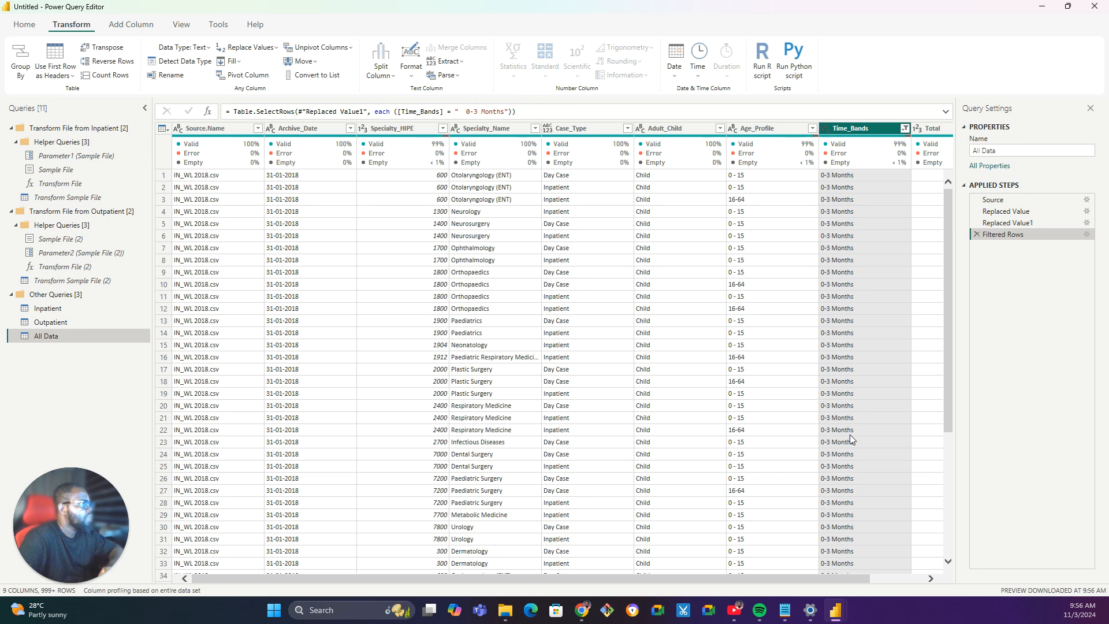
{"action": "right_click", "coordinate": [836, 181]}
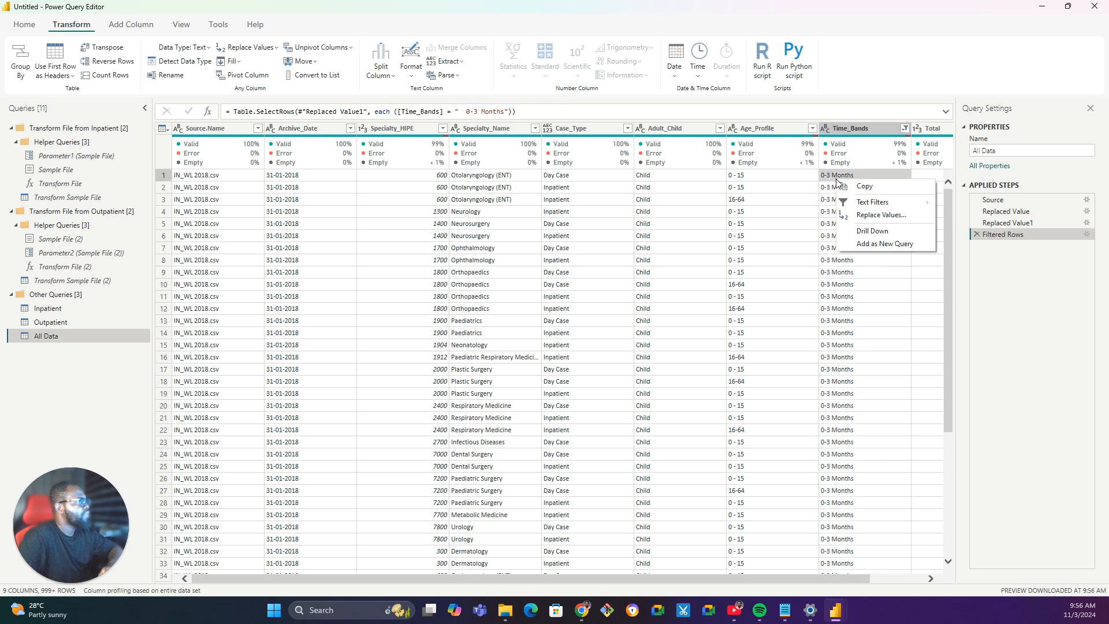
{"action": "left_click", "coordinate": [876, 187]}
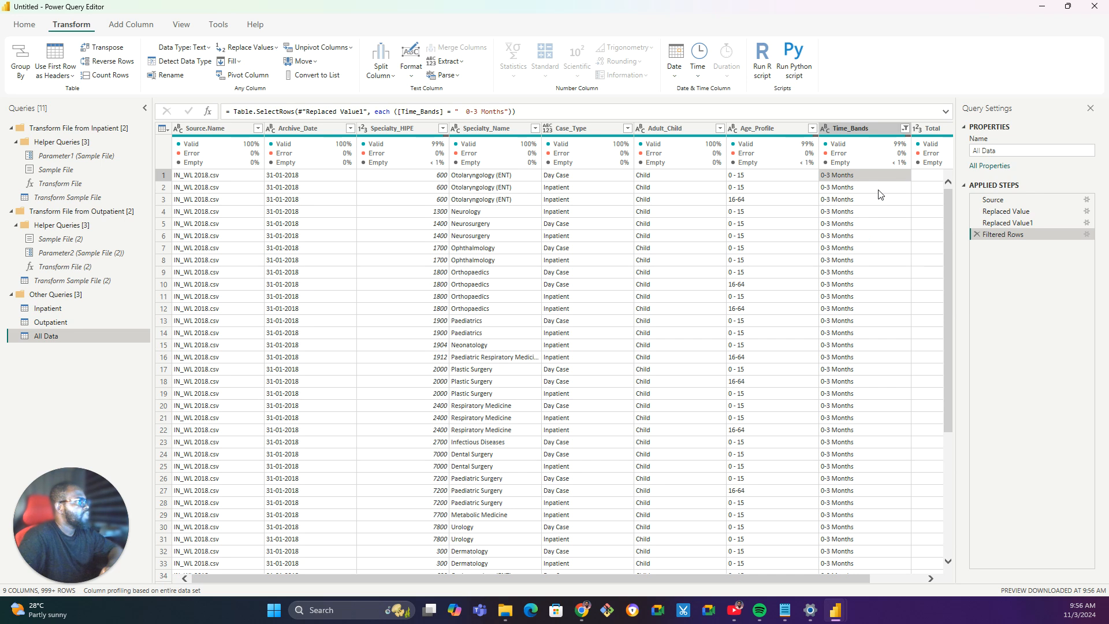
Change the Time_Bands filter to keep only the second 0-3 Months entry, the one with a single leading space.
{"action": "left_click", "coordinate": [904, 128]}
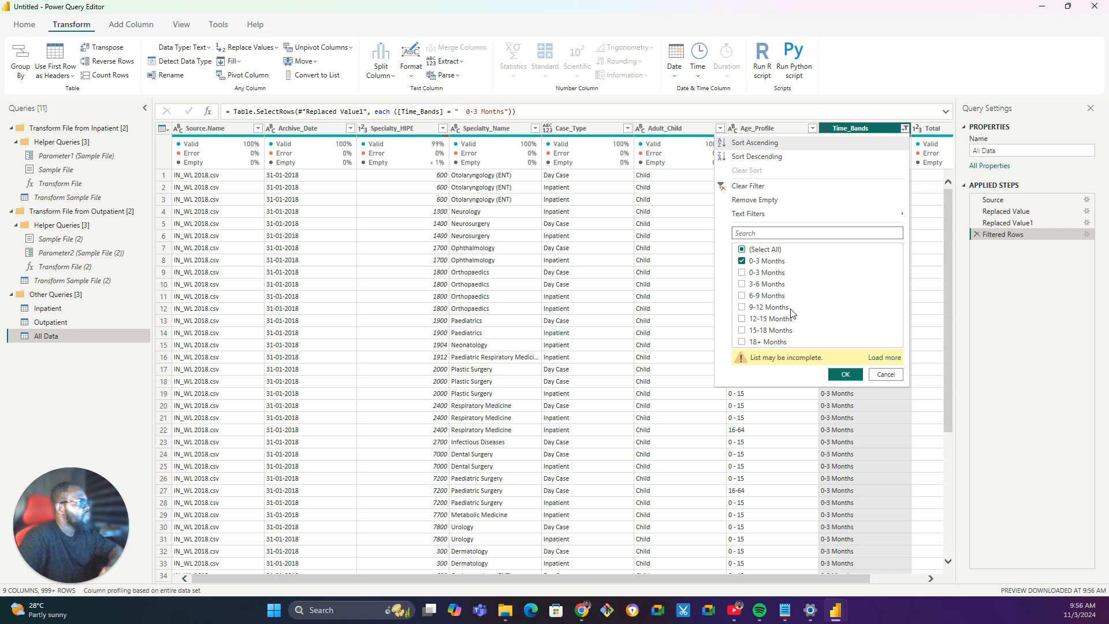
{"action": "left_click", "coordinate": [742, 262]}
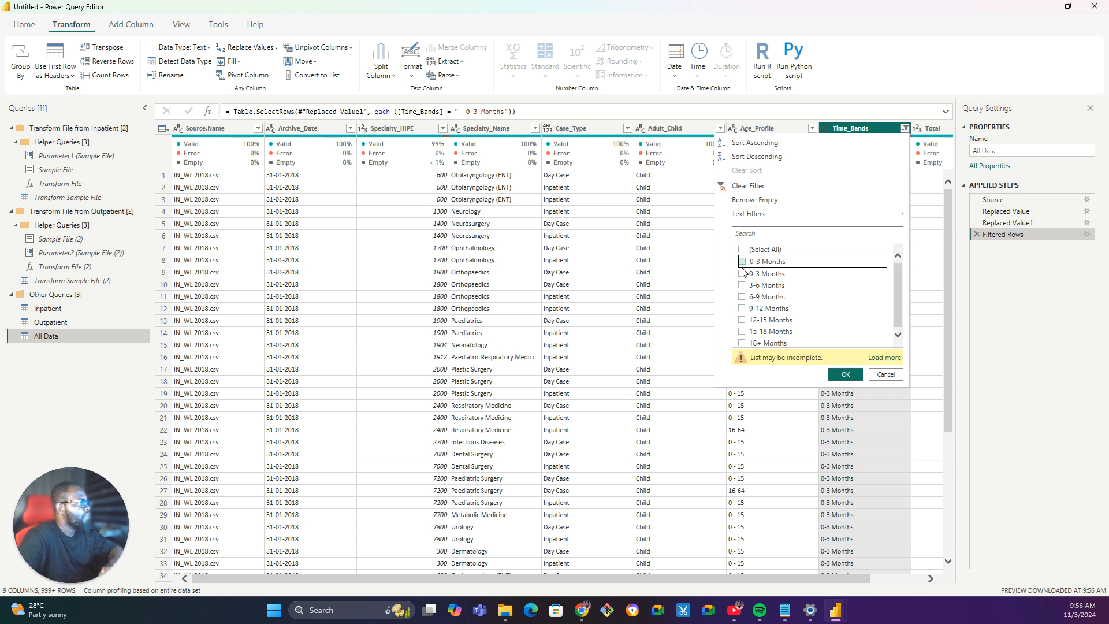
{"action": "left_click", "coordinate": [742, 274]}
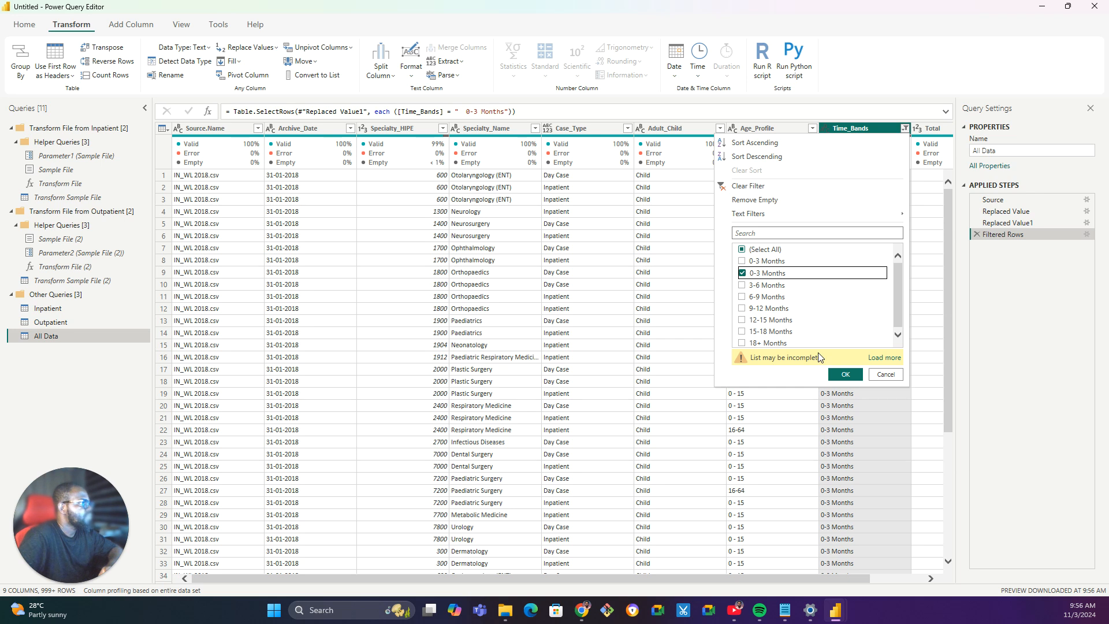
{"action": "left_click", "coordinate": [846, 376]}
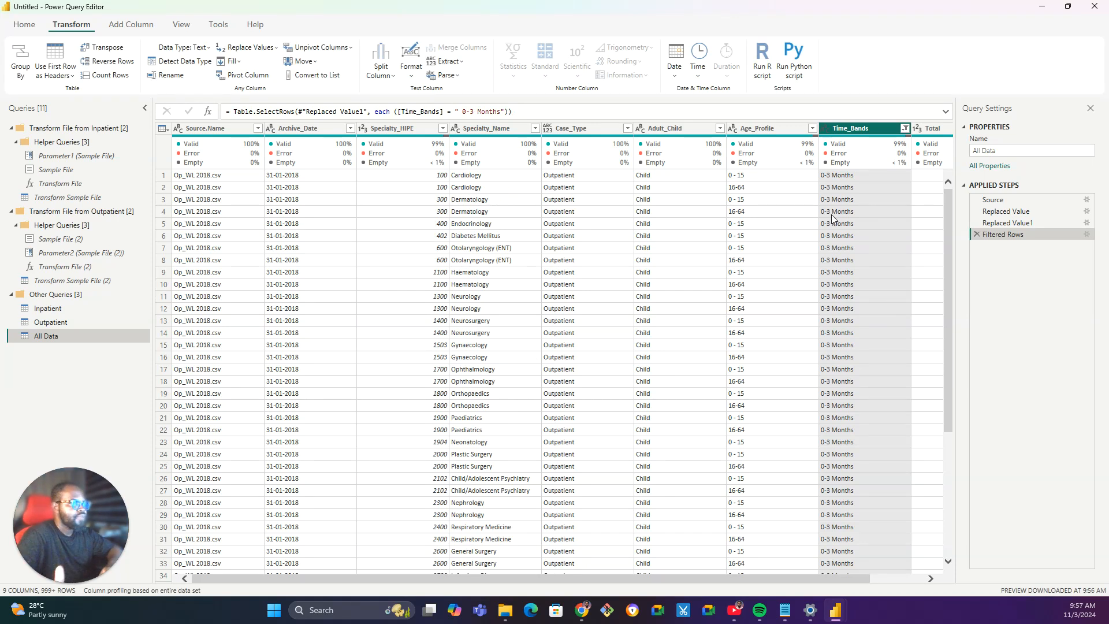
Replace the Time_Bands value " 0-3 Months" with the copied " 0-3 Months", which has two leading spaces.
{"action": "left_click", "coordinate": [857, 178]}
{"action": "right_click", "coordinate": [859, 179]}
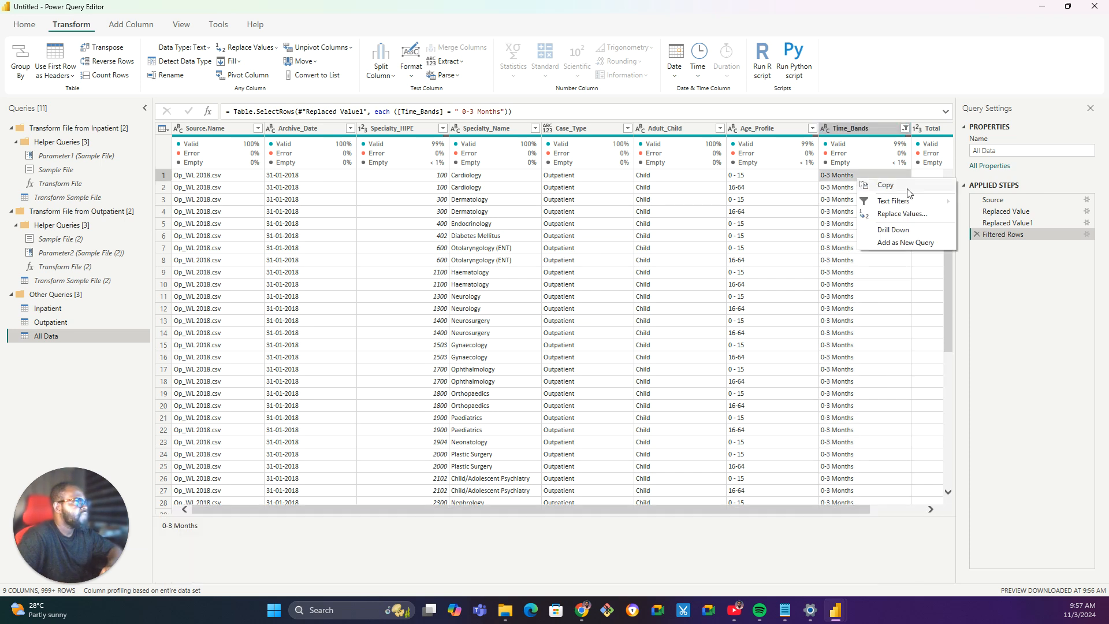
{"action": "left_click", "coordinate": [919, 214]}
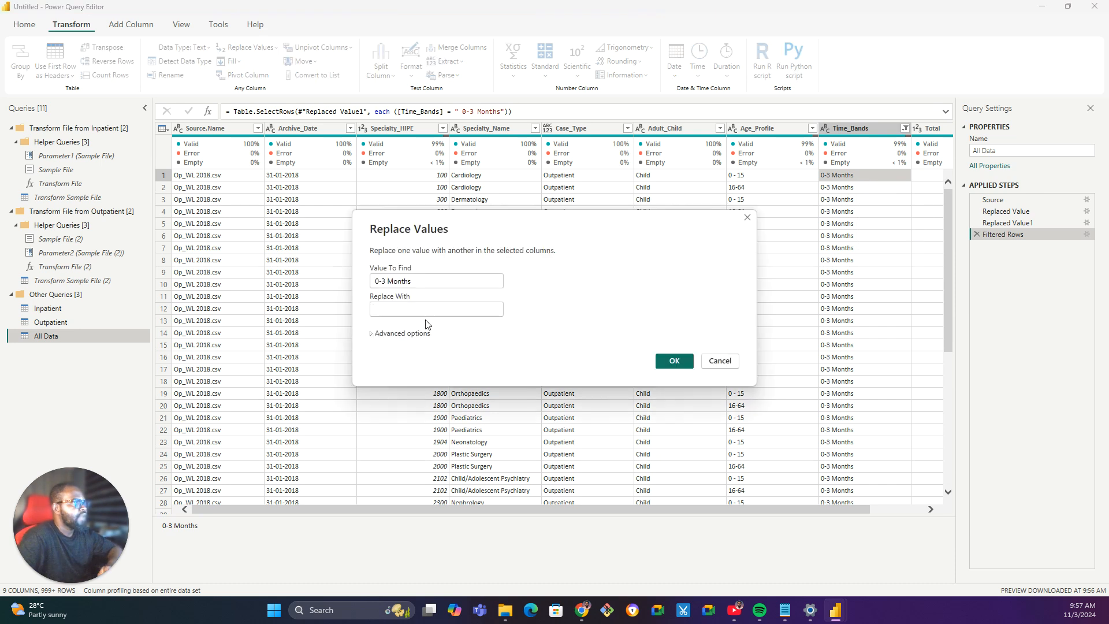
{"action": "left_click", "coordinate": [433, 311]}
{"action": "type", "text": "0-3 Months"}
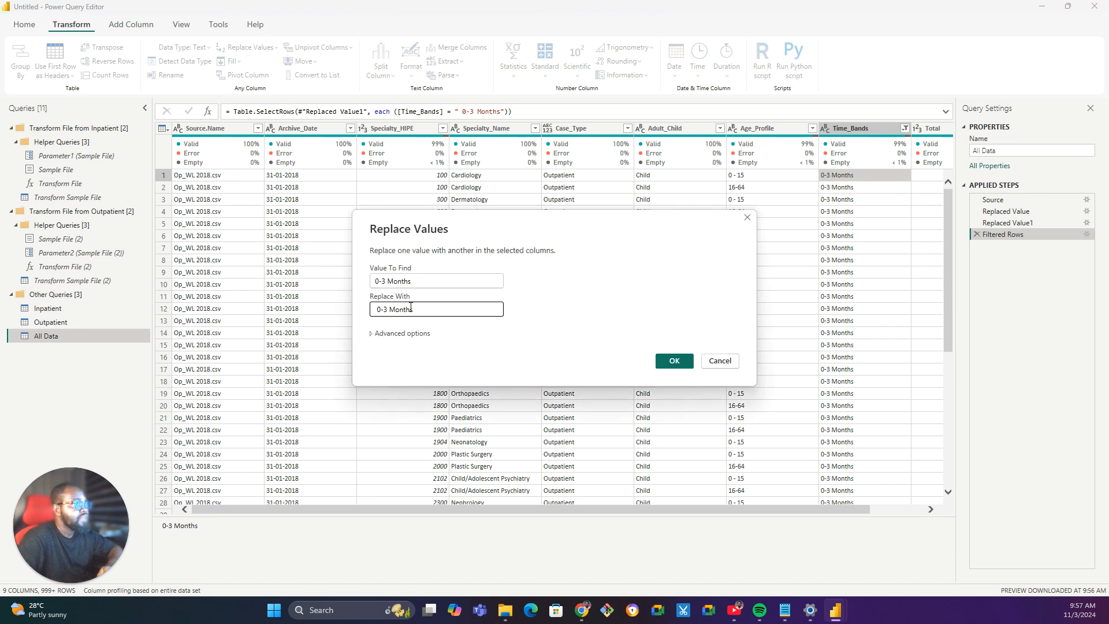
{"action": "left_click", "coordinate": [411, 282]}
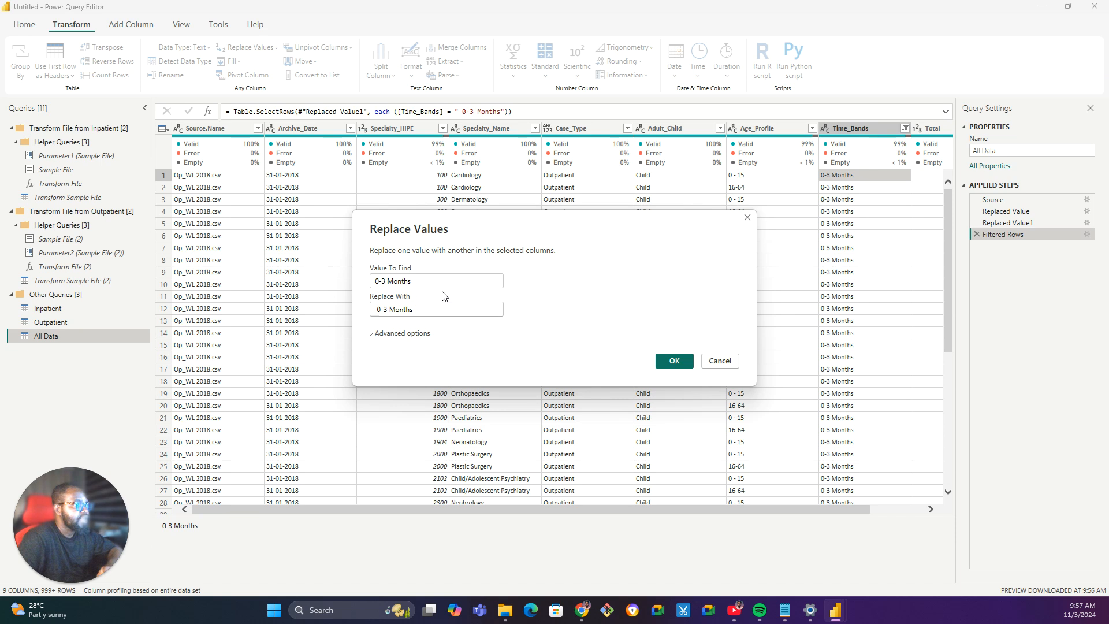
{"action": "left_click", "coordinate": [671, 360]}
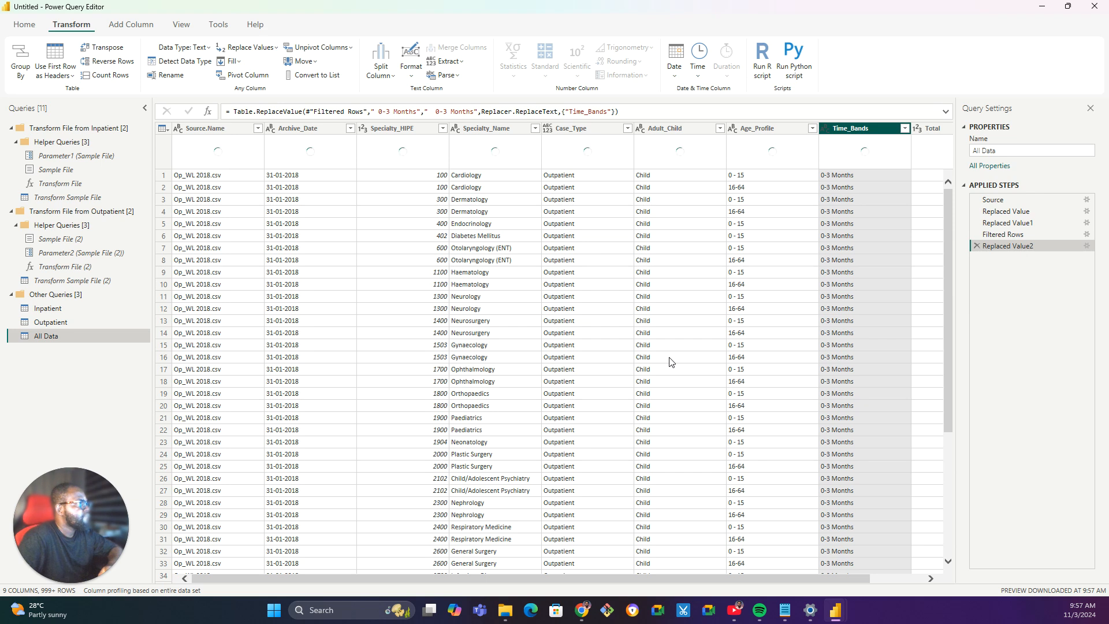
Delete the Filtered Rows step before the new replacement and load the complete list of values in the Time_Bands filter.
{"action": "left_click", "coordinate": [904, 129]}
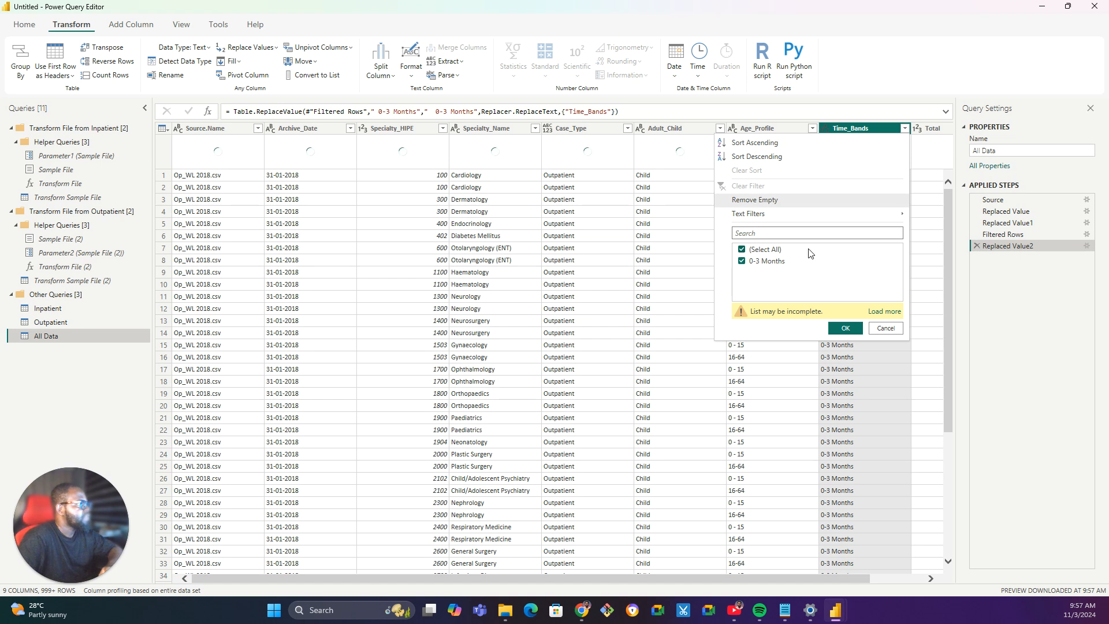
{"action": "left_click", "coordinate": [975, 235]}
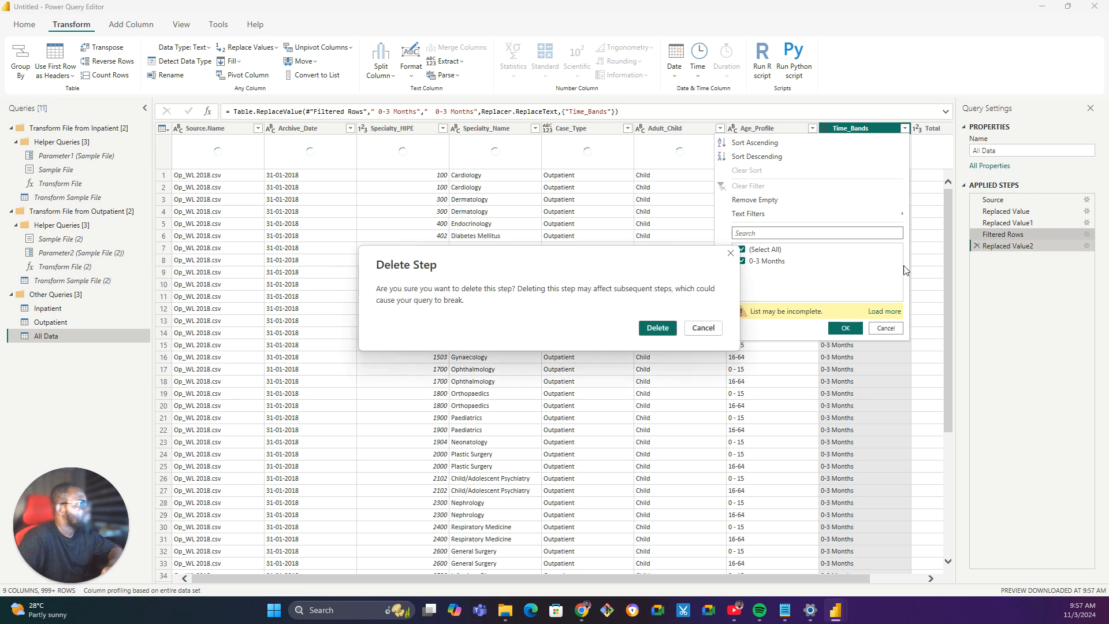
{"action": "left_click", "coordinate": [656, 328]}
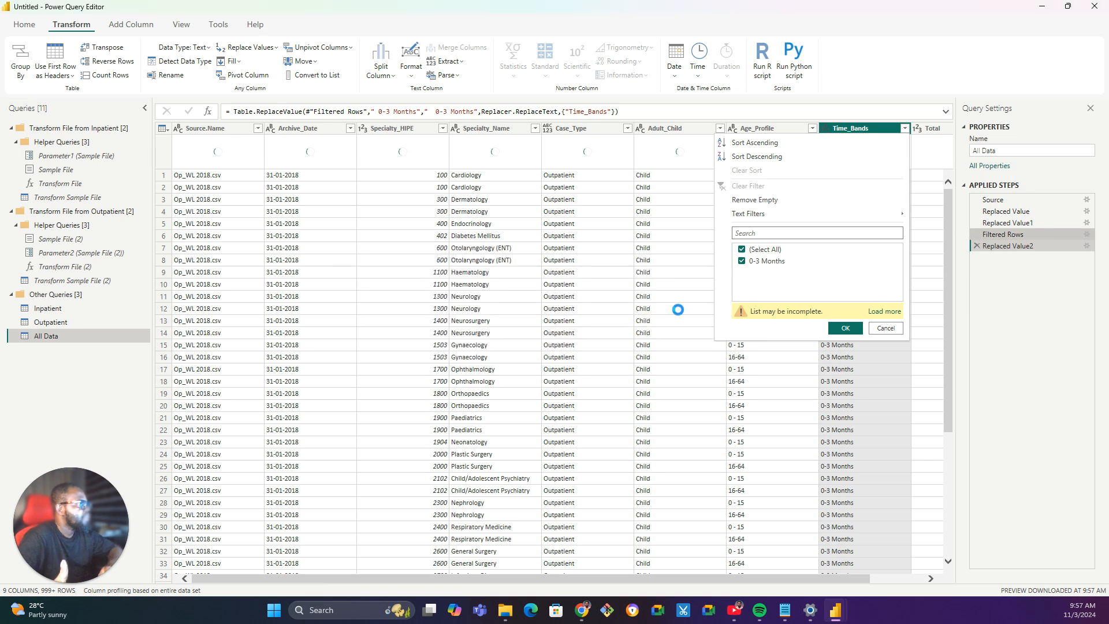
{"action": "left_click", "coordinate": [904, 129]}
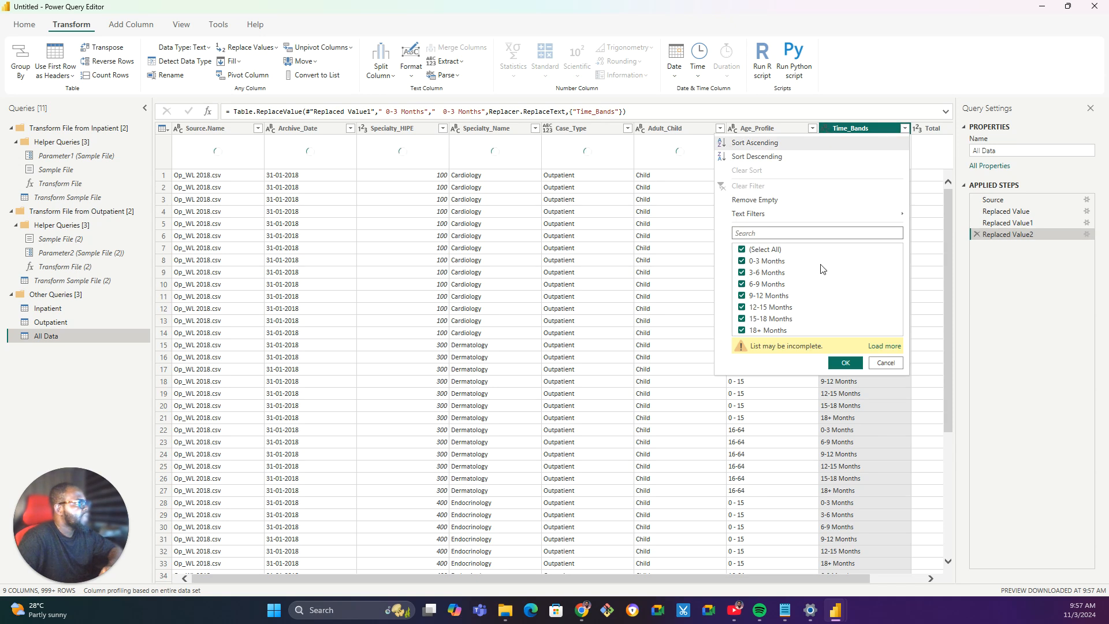
{"action": "left_click", "coordinate": [884, 346]}
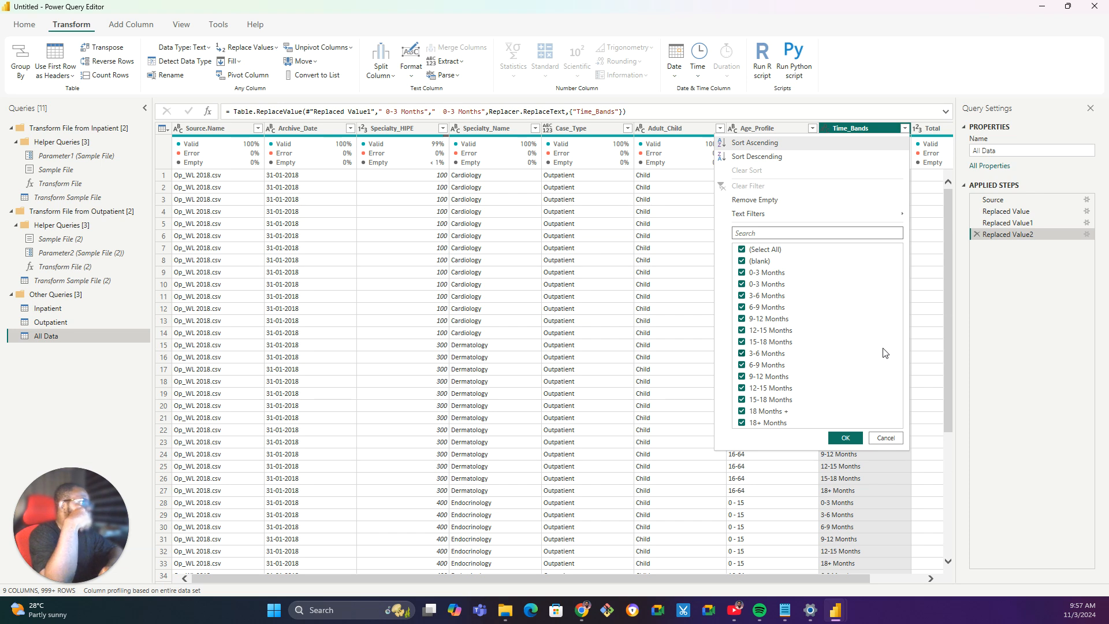
Filter Time_Bands to only the first 0-3 Months entry, the one with three leading spaces.
{"action": "left_click", "coordinate": [742, 250]}
{"action": "left_click", "coordinate": [742, 272]}
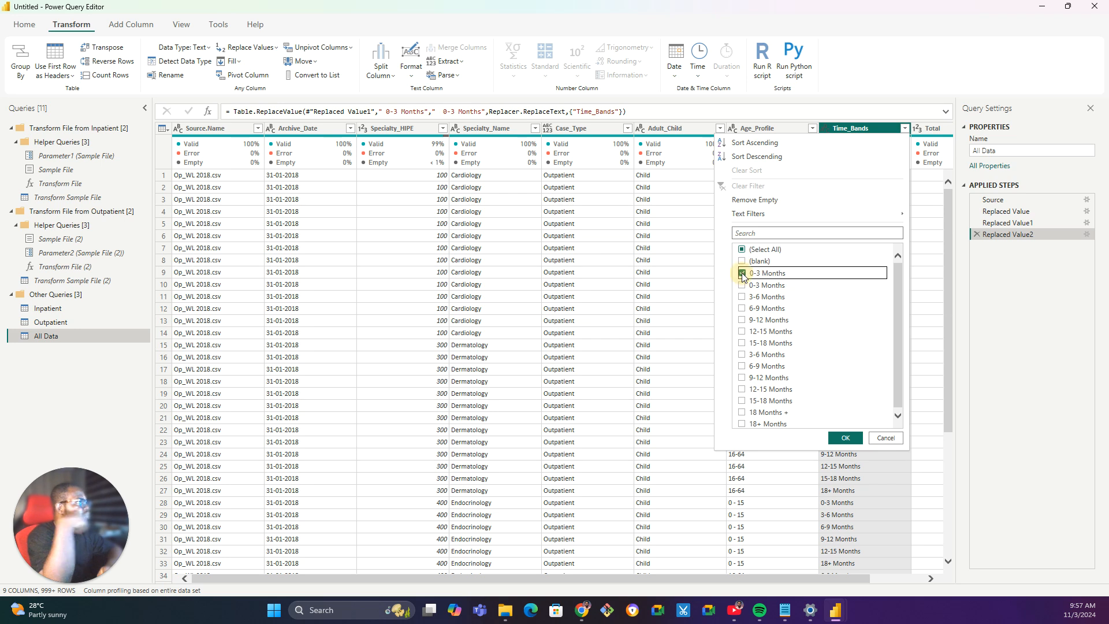
{"action": "left_click", "coordinate": [845, 437]}
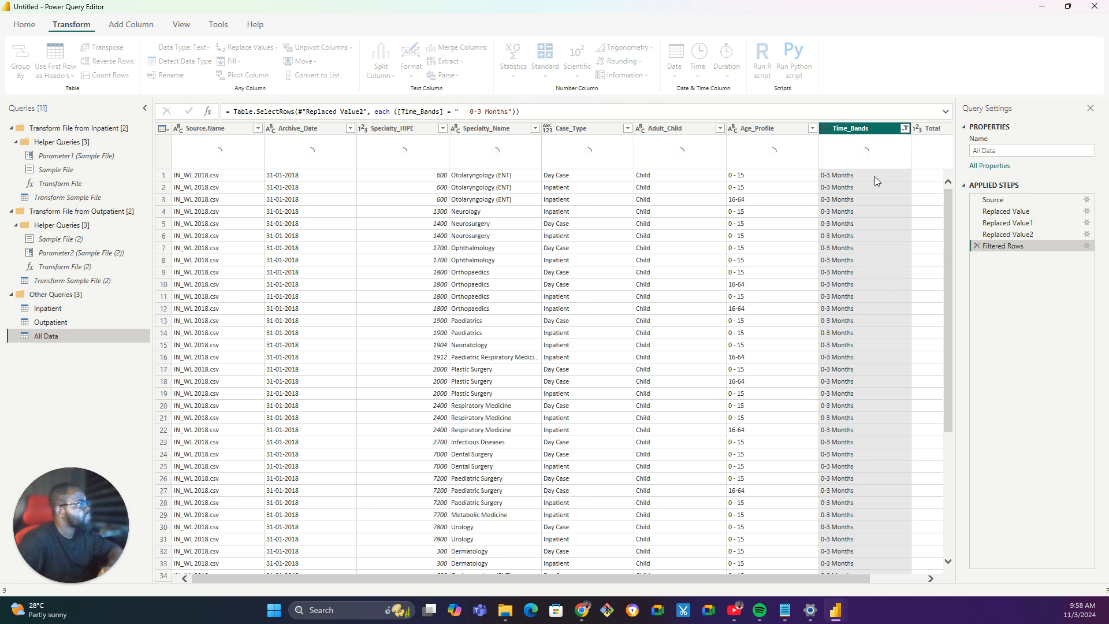
Replace the filtered Time_Bands value " 0-3 Months" with "0 - 3 Months", copying the replacement text before applying it.
{"action": "right_click", "coordinate": [875, 176]}
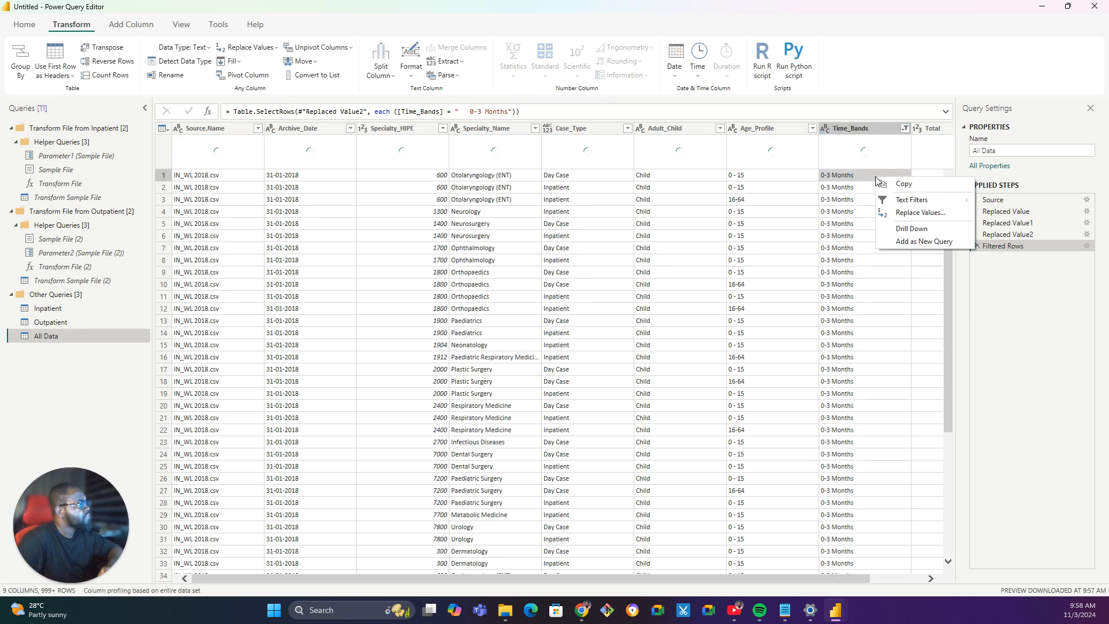
{"action": "left_click", "coordinate": [920, 213]}
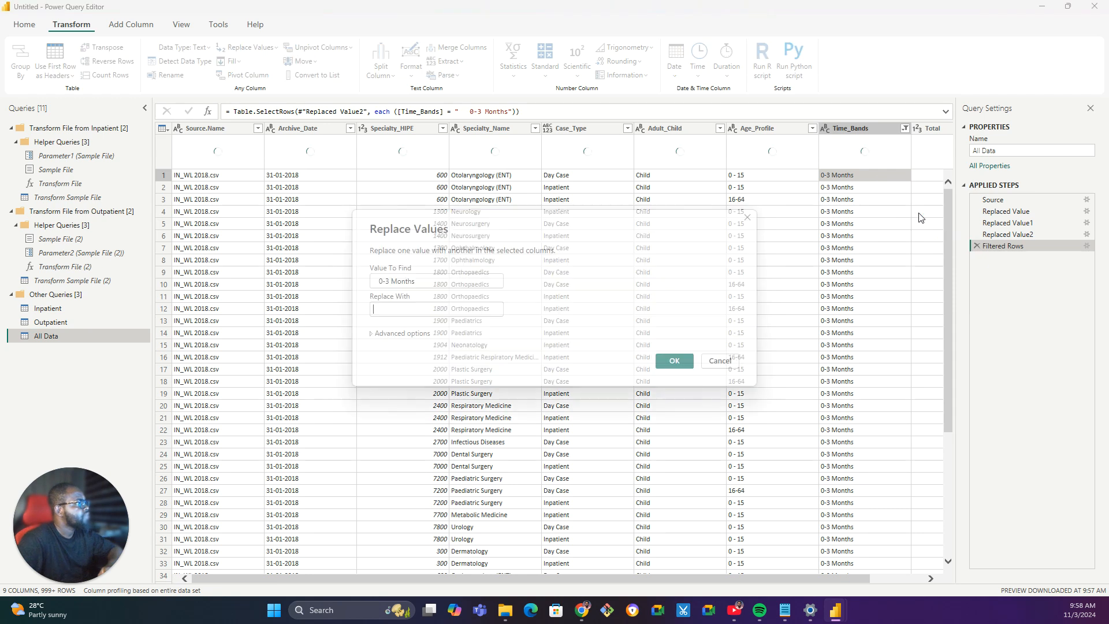
{"action": "type", "text": "0 - 3 Months"}
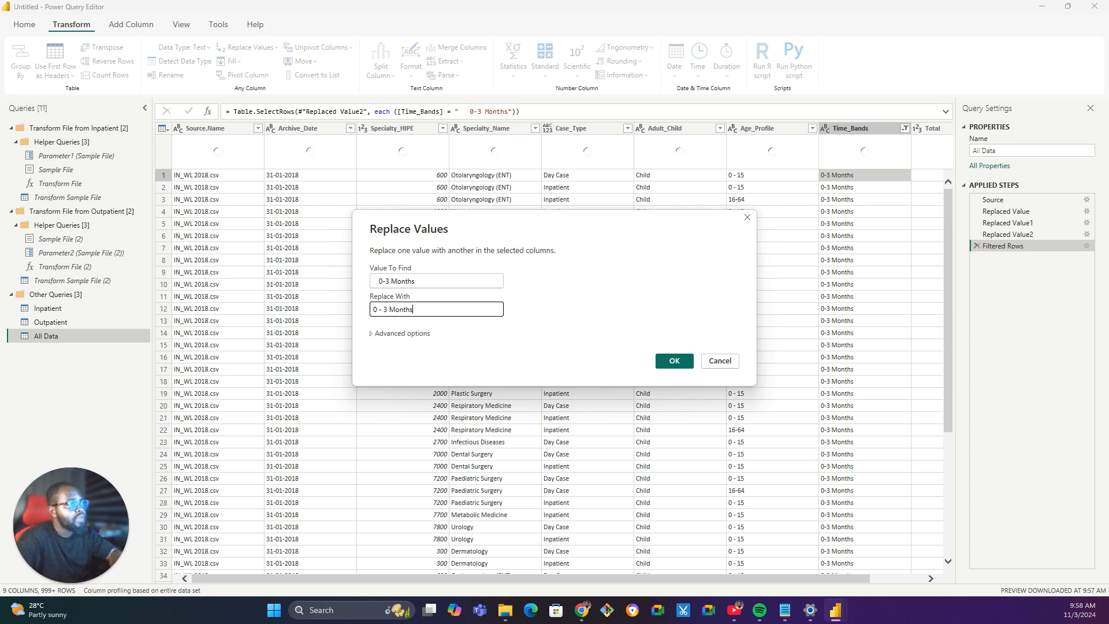
{"action": "key", "text": "ctrl+a"}
{"action": "key", "text": "ctrl+c"}
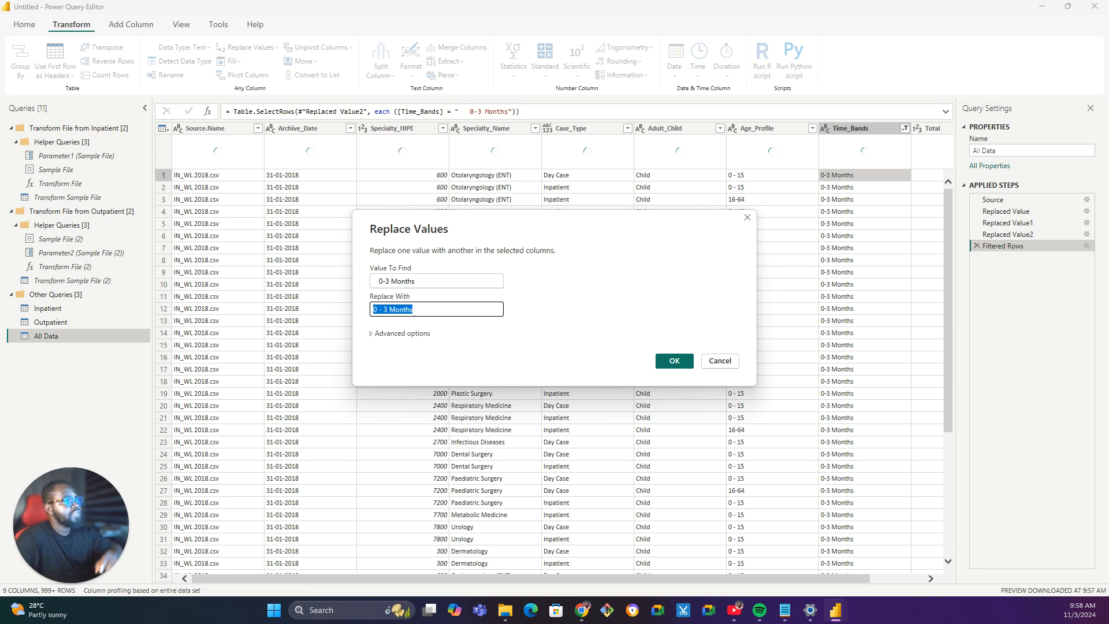
{"action": "left_click", "coordinate": [691, 366]}
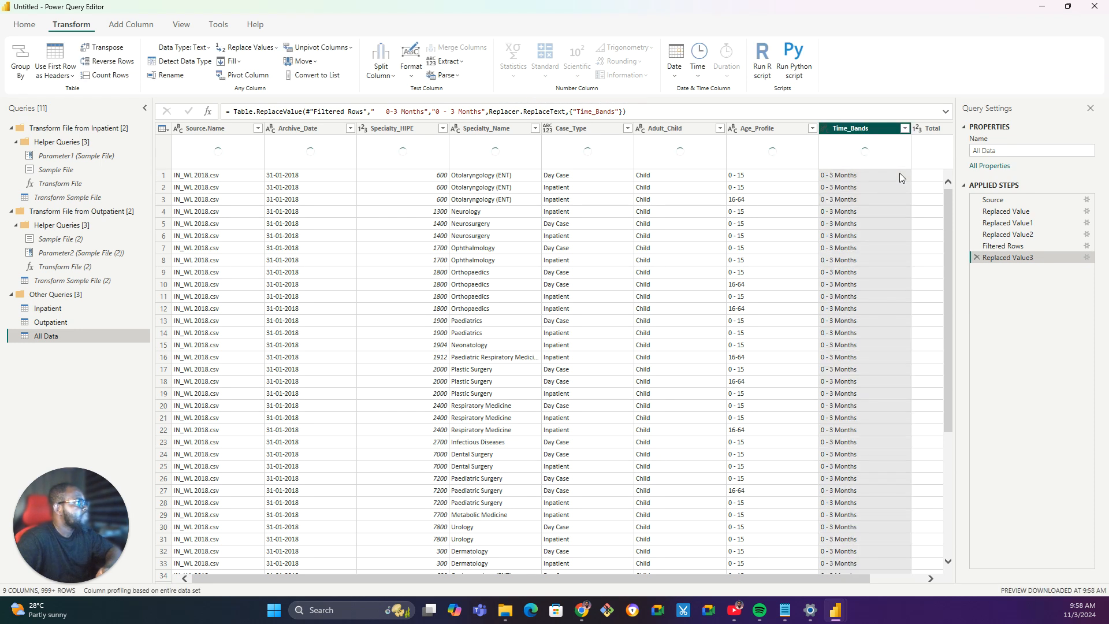
Remove the Filtered Rows step preceding the "0 - 3 Months" replacement and load all Time_Bands values in the column filter.
{"action": "left_click", "coordinate": [904, 128]}
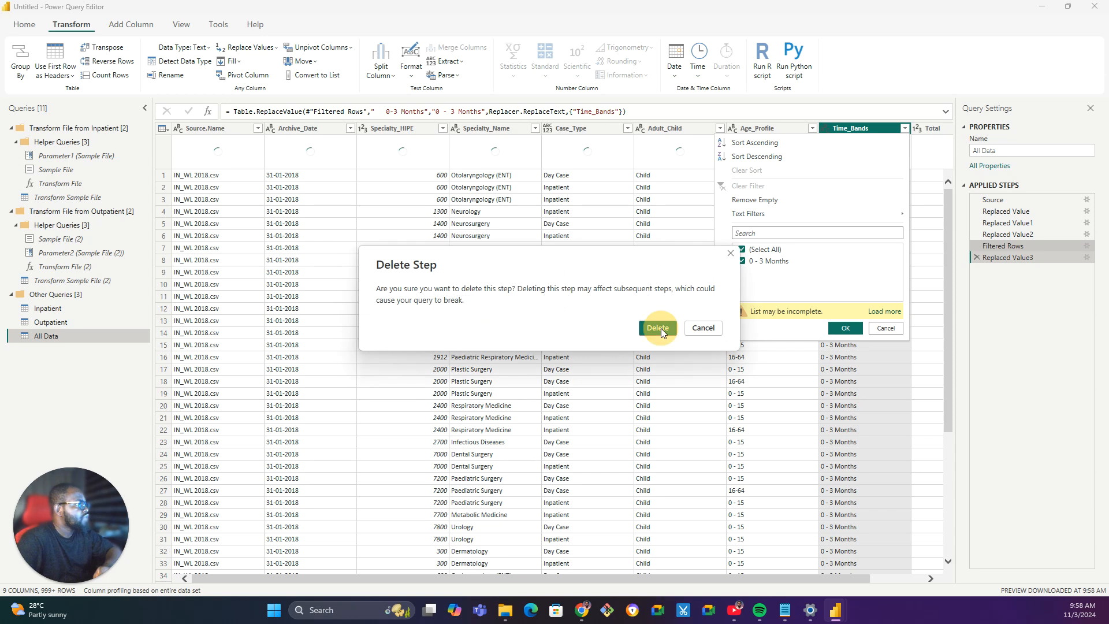
{"action": "left_click", "coordinate": [659, 327]}
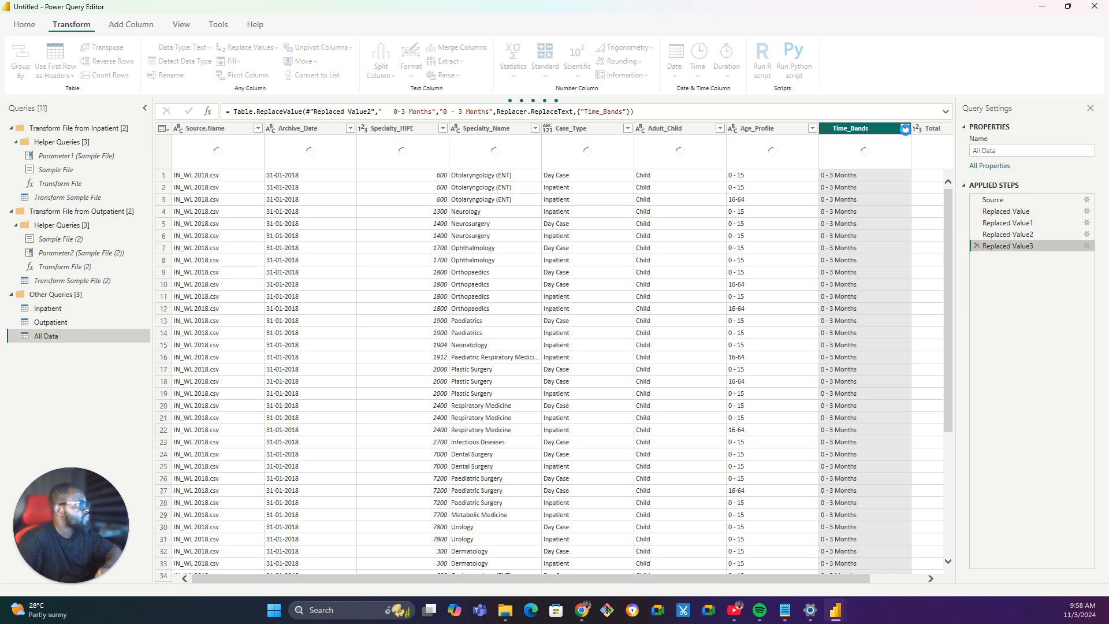
{"action": "left_click", "coordinate": [904, 128]}
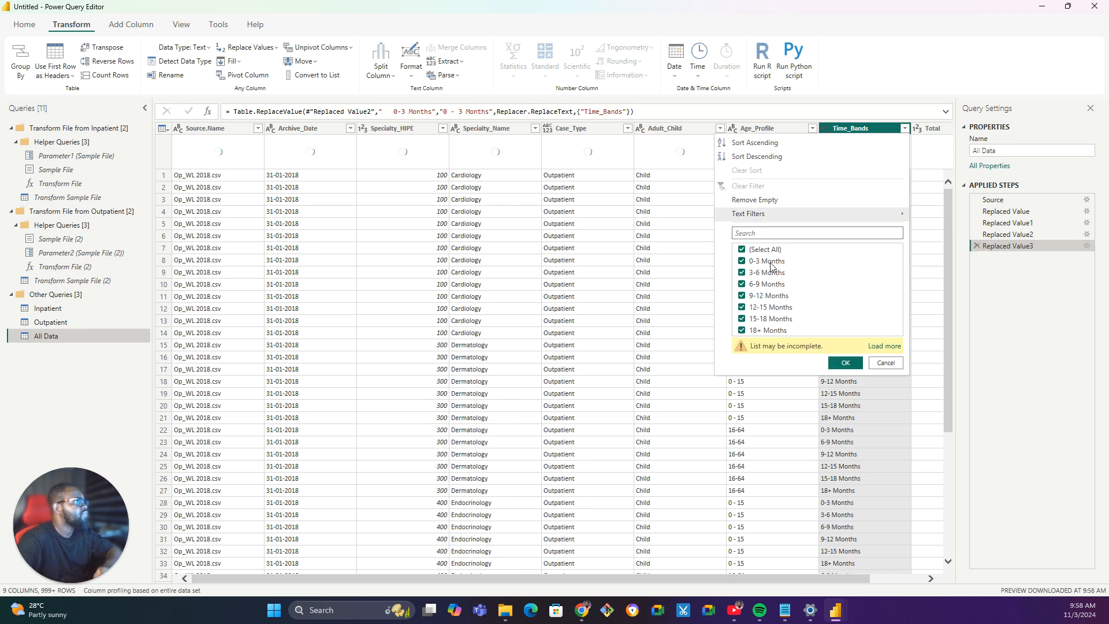
{"action": "left_click", "coordinate": [876, 346]}
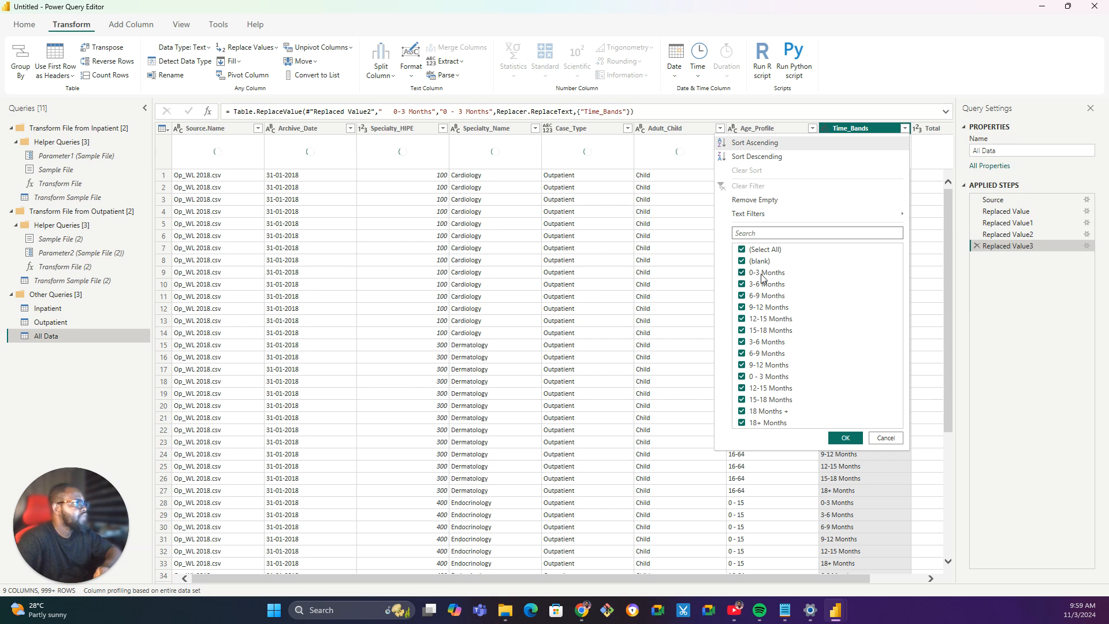
Filter Time_Bands to only the remaining 0-3 Months entry, the one with two leading spaces.
{"action": "left_click", "coordinate": [741, 248]}
{"action": "left_click", "coordinate": [743, 274]}
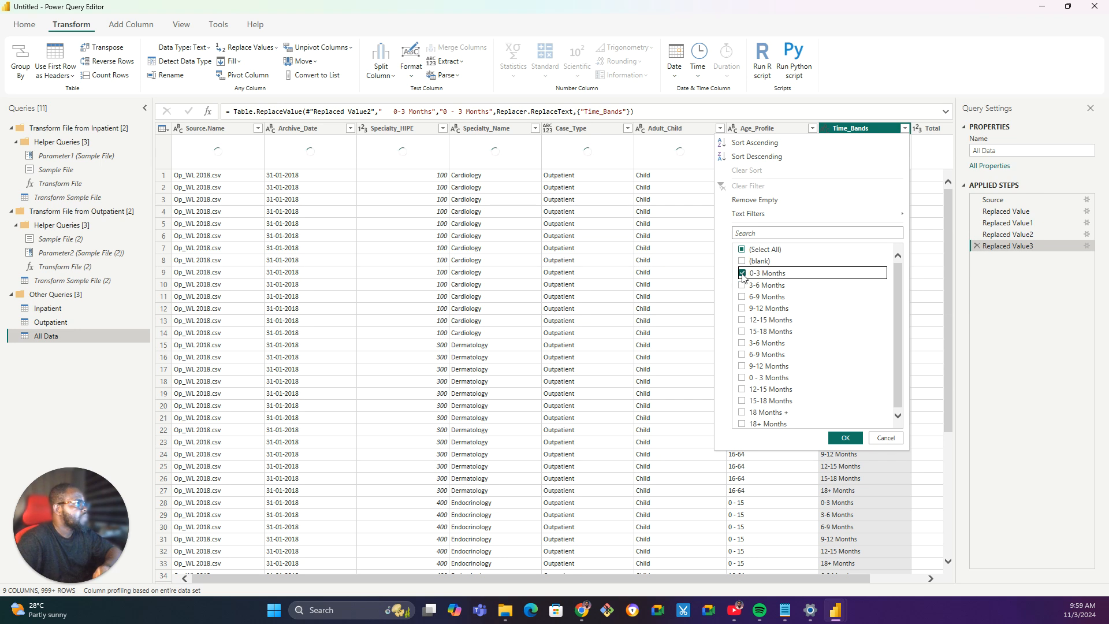
{"action": "left_click", "coordinate": [846, 438]}
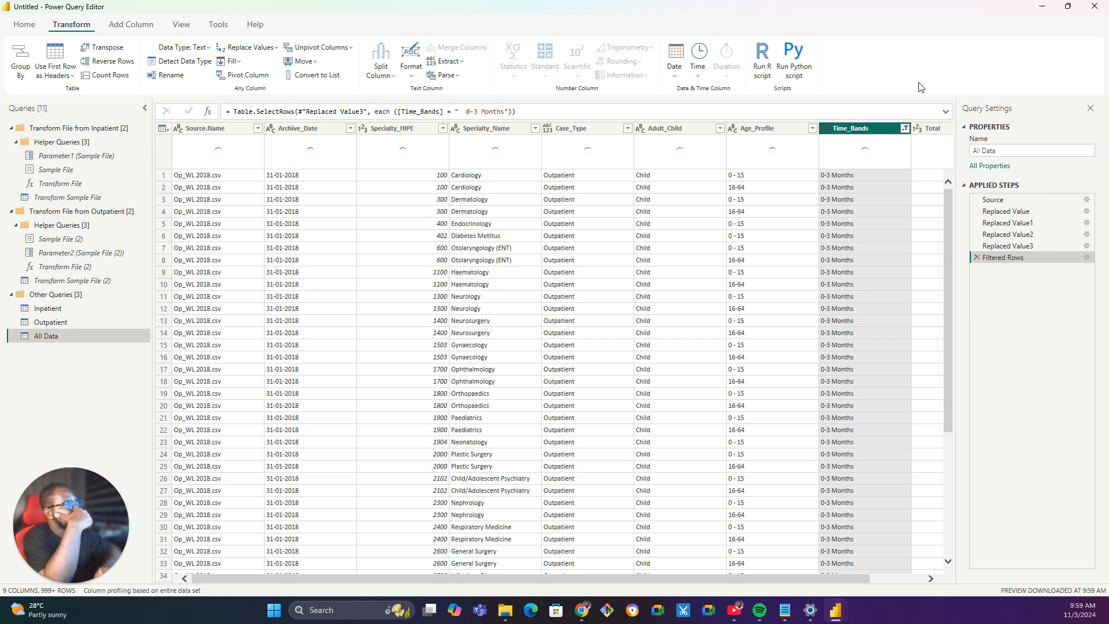
Replace the Time_Bands value " 0-3 Months" with the copied text "0 - 3 Months".
{"action": "left_click", "coordinate": [850, 175]}
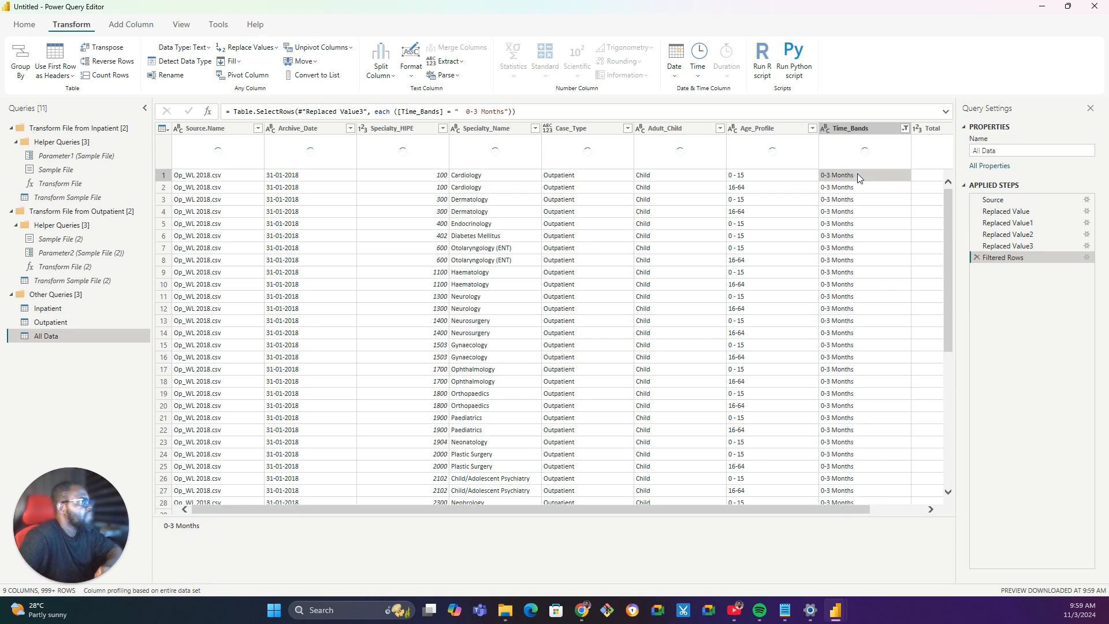
{"action": "right_click", "coordinate": [858, 175]}
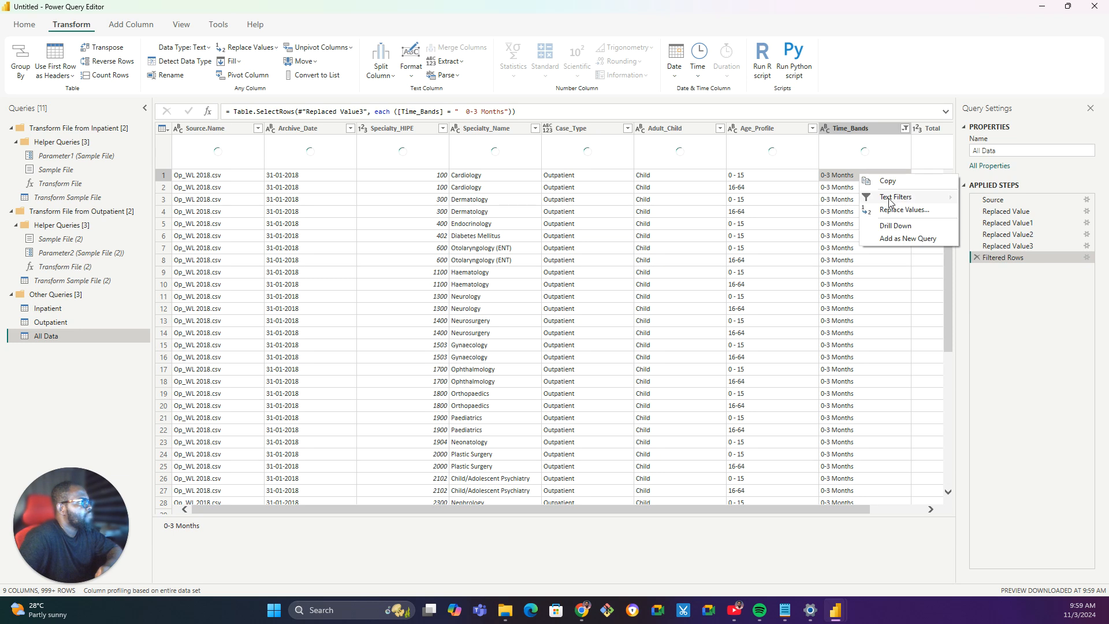
{"action": "left_click", "coordinate": [904, 211]}
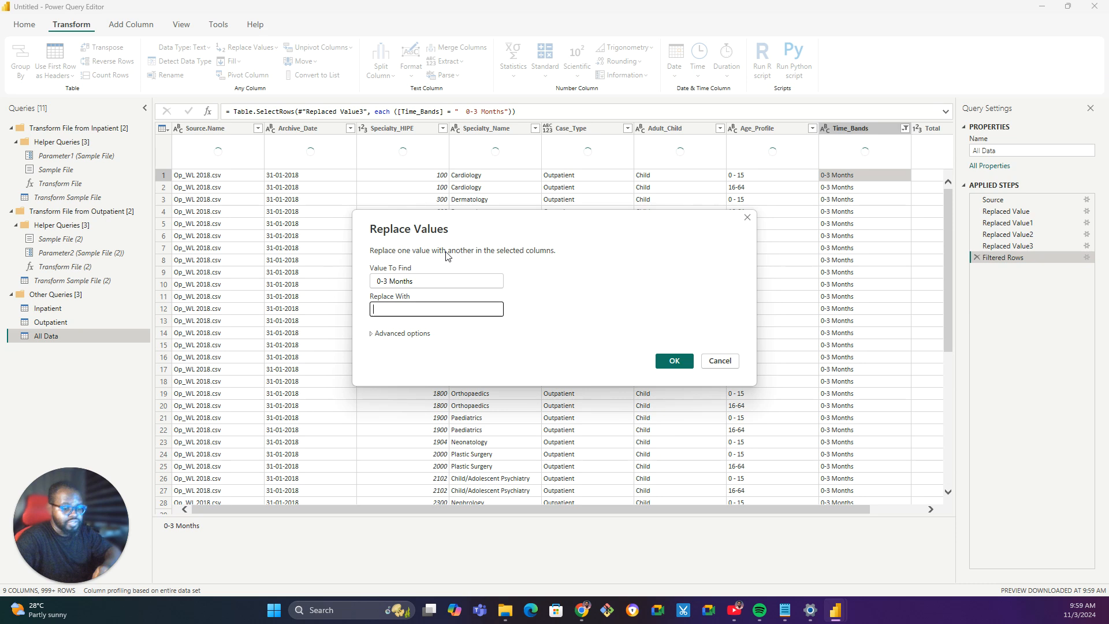
{"action": "key", "text": "ctrl+v"}
{"action": "left_click", "coordinate": [687, 361]}
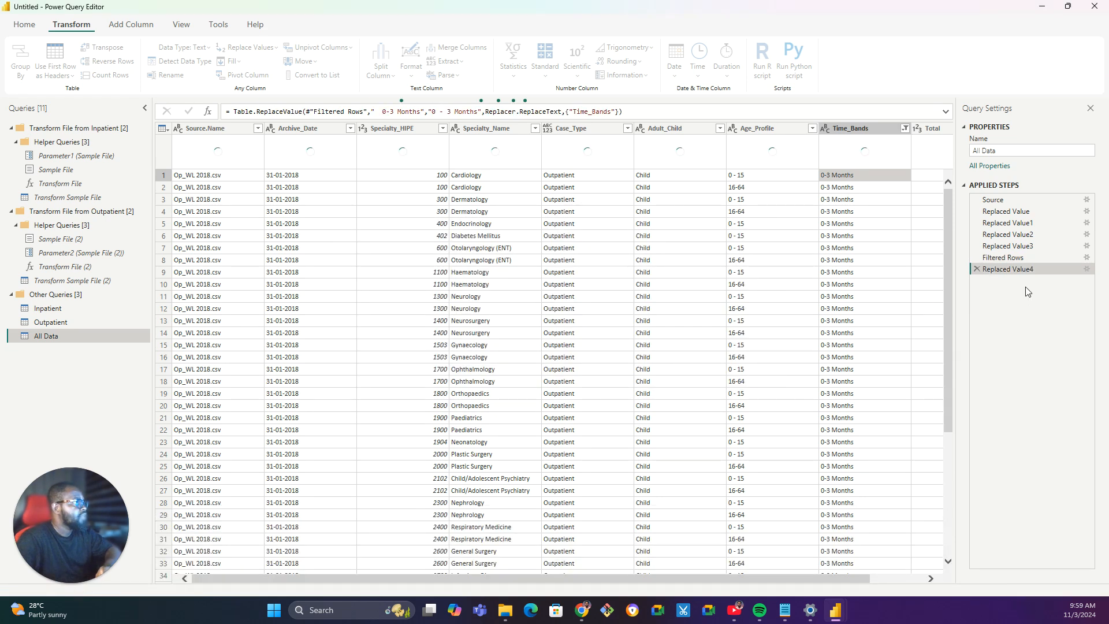
Delete the Filtered Rows step preceding the latest replacement and load the full Time_Bands value list to check the remaining variants.
{"action": "left_click", "coordinate": [976, 257]}
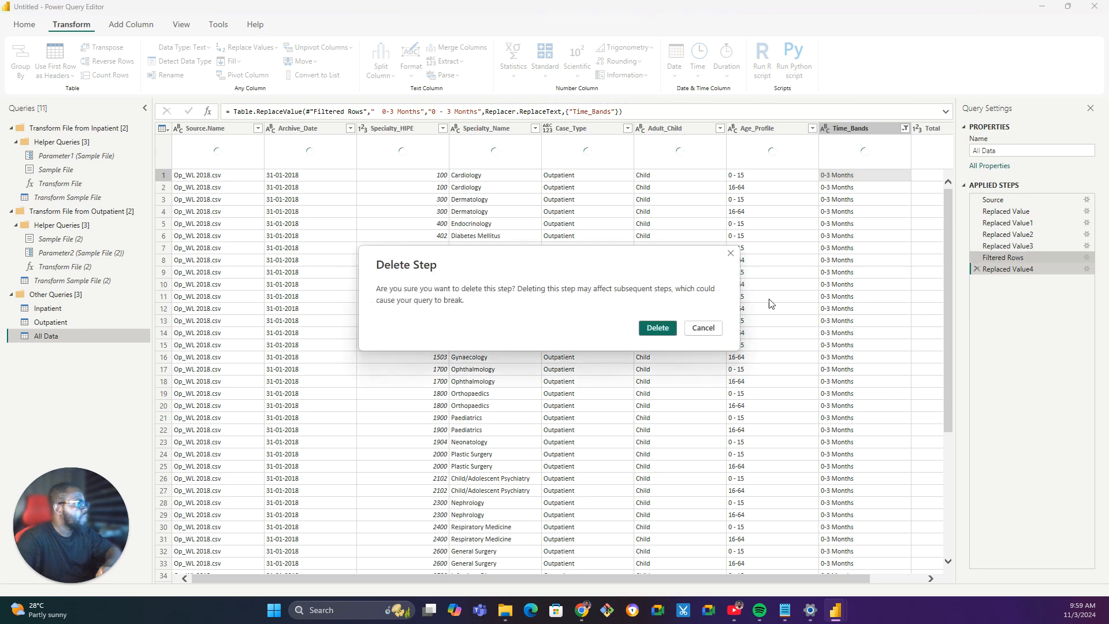
{"action": "left_click", "coordinate": [657, 328]}
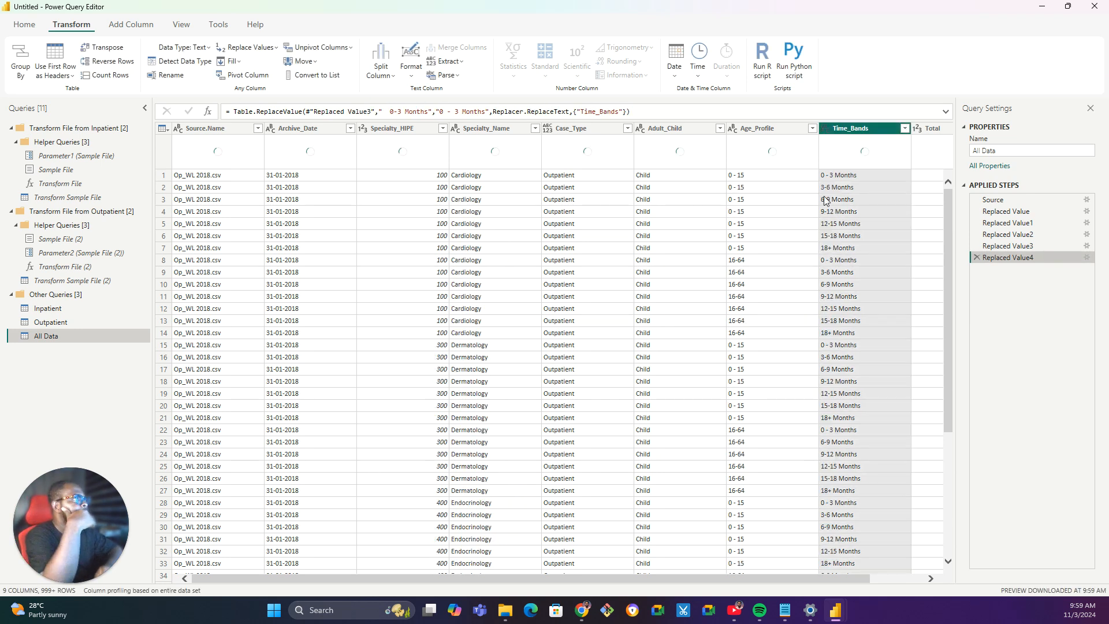
{"action": "left_click", "coordinate": [905, 128]}
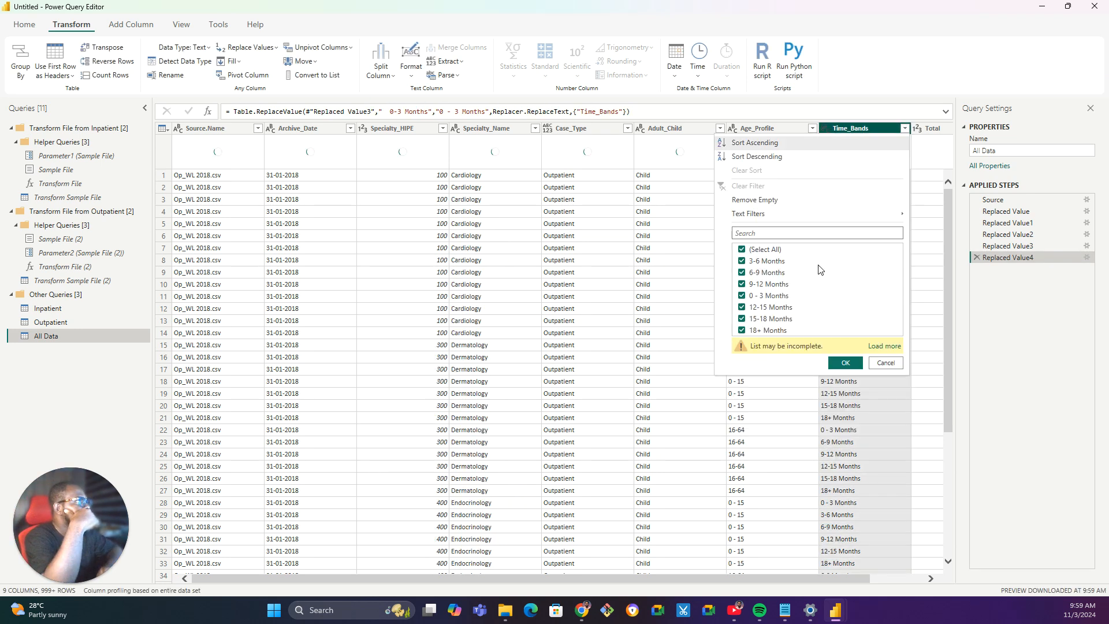
{"action": "left_click", "coordinate": [874, 346]}
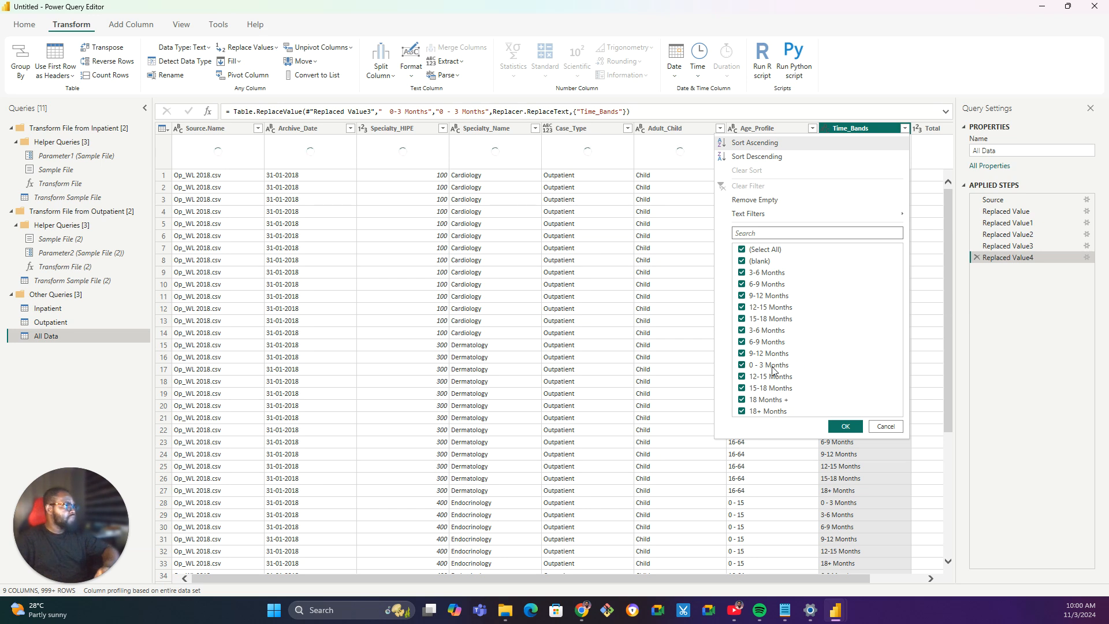
Filter Time_Bands to only the 3-6 Months entry that has two leading spaces.
{"action": "left_click", "coordinate": [742, 250]}
{"action": "left_click", "coordinate": [742, 272]}
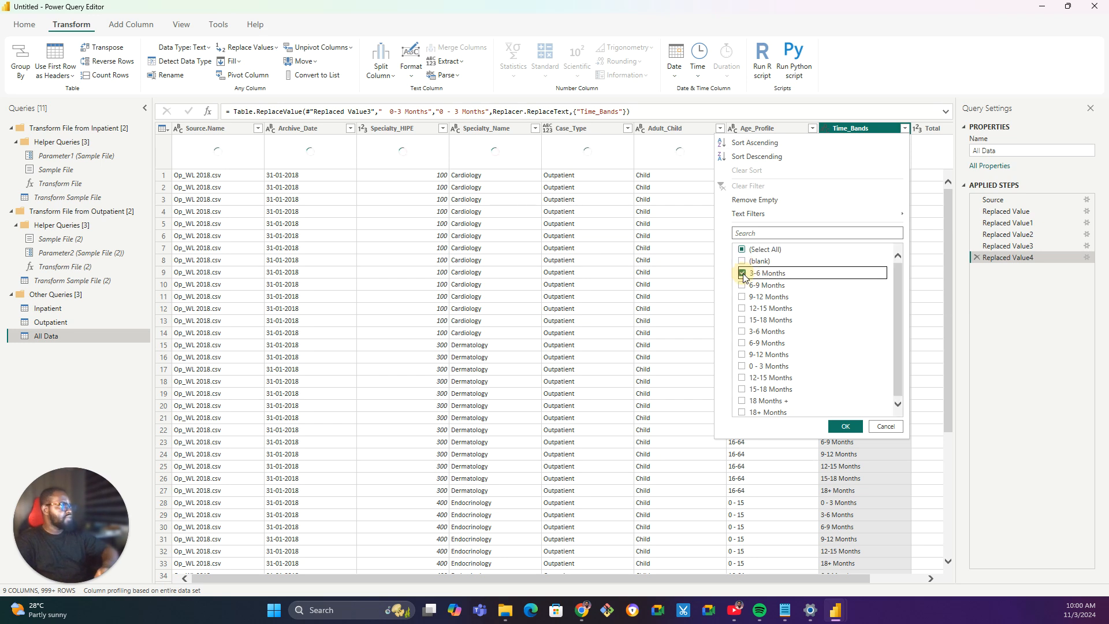
{"action": "left_click", "coordinate": [846, 426]}
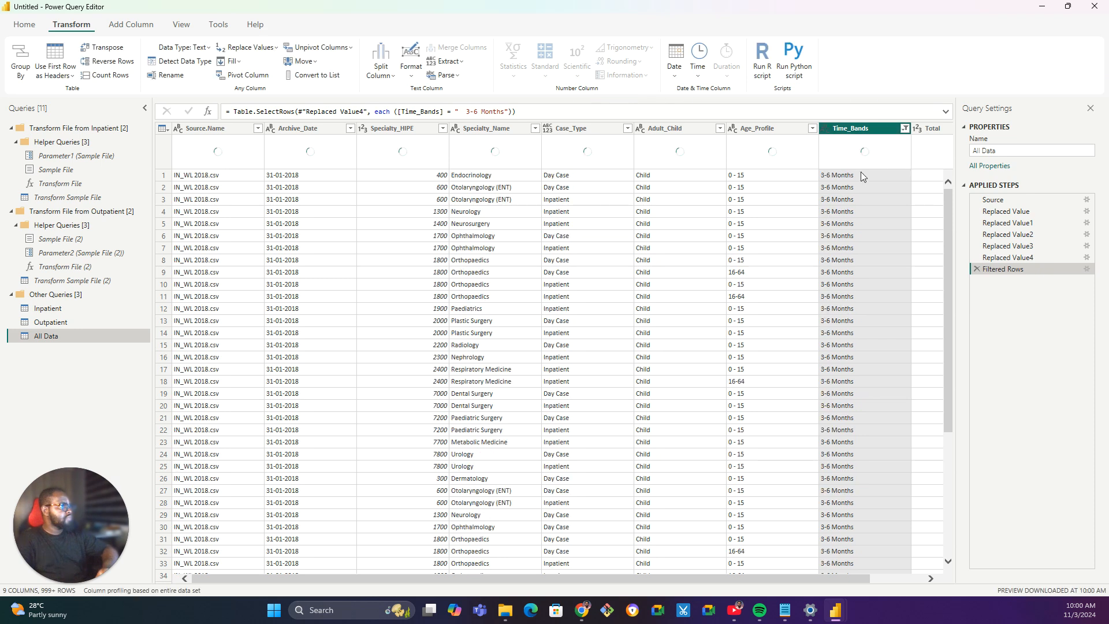
{"action": "left_click", "coordinate": [861, 172]}
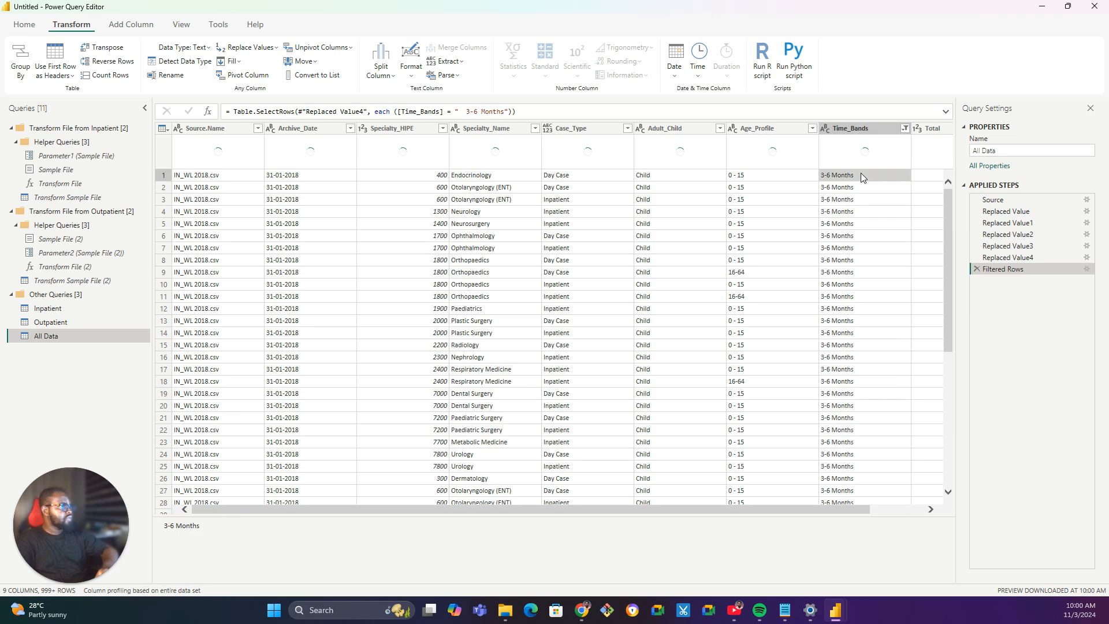
{"action": "right_click", "coordinate": [861, 172]}
{"action": "key", "text": "Escape"}
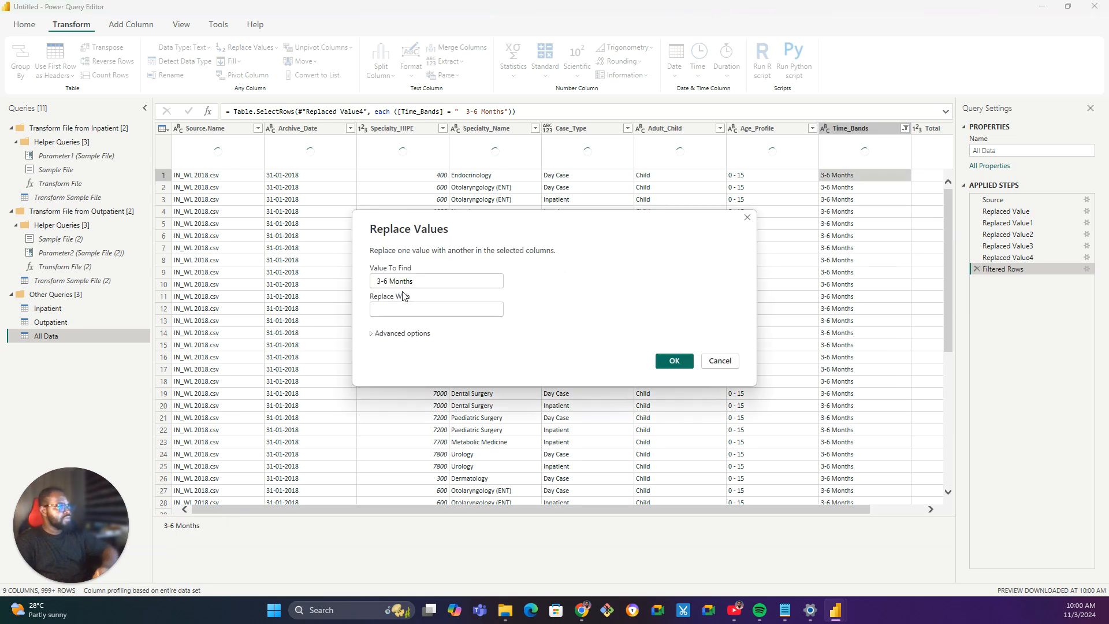
{"action": "left_click_drag", "start_coordinate": [377, 281], "coordinate": [365, 281]}
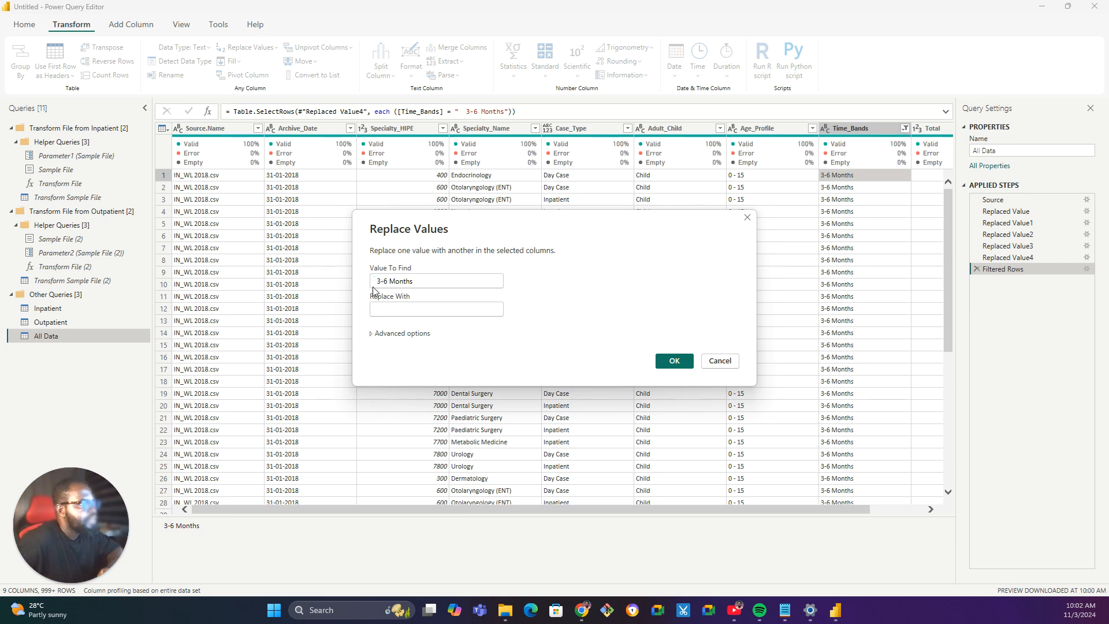
{"action": "left_click_drag", "start_coordinate": [371, 279], "coordinate": [376, 288]}
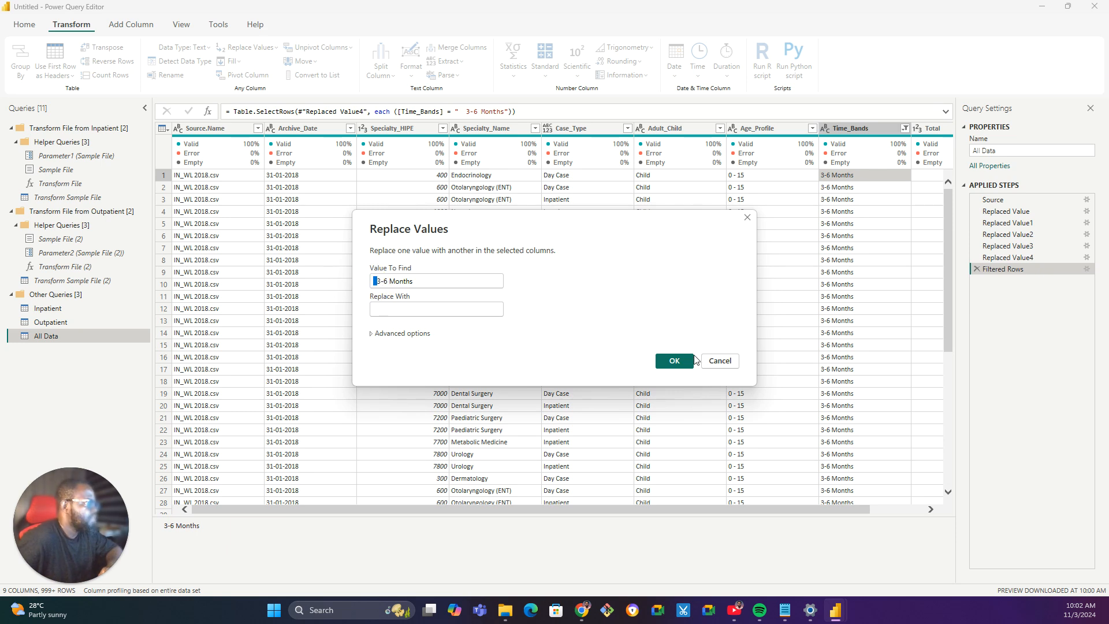
{"action": "left_click", "coordinate": [719, 361]}
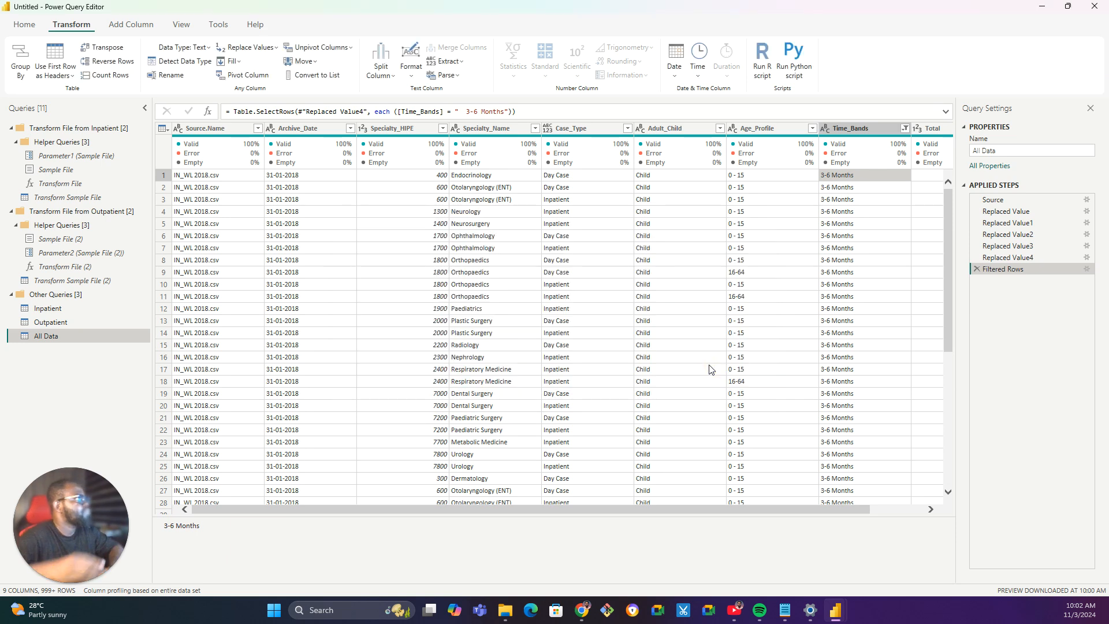
Trim the leading and trailing spaces from all values in the Time_Bands column.
{"action": "left_click", "coordinate": [856, 132]}
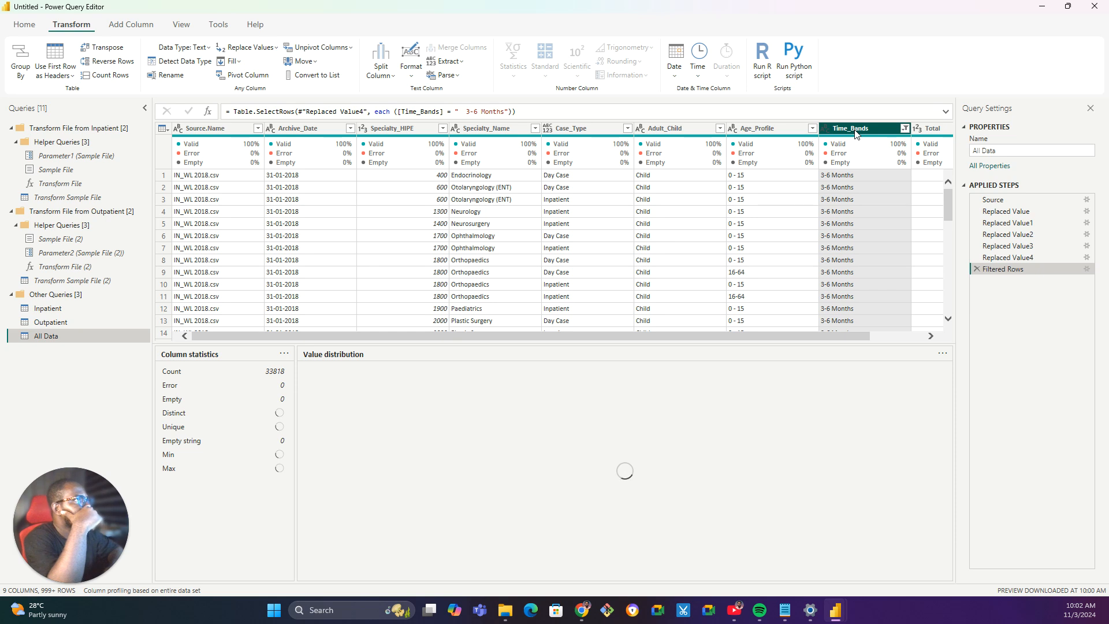
{"action": "left_click", "coordinate": [413, 74]}
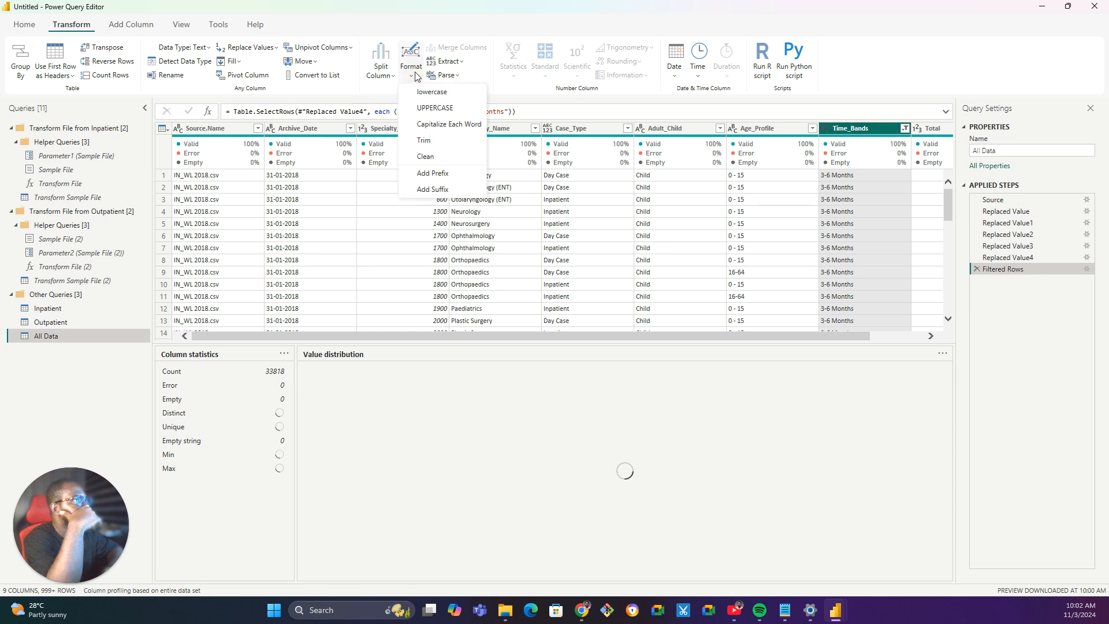
{"action": "left_click", "coordinate": [439, 141]}
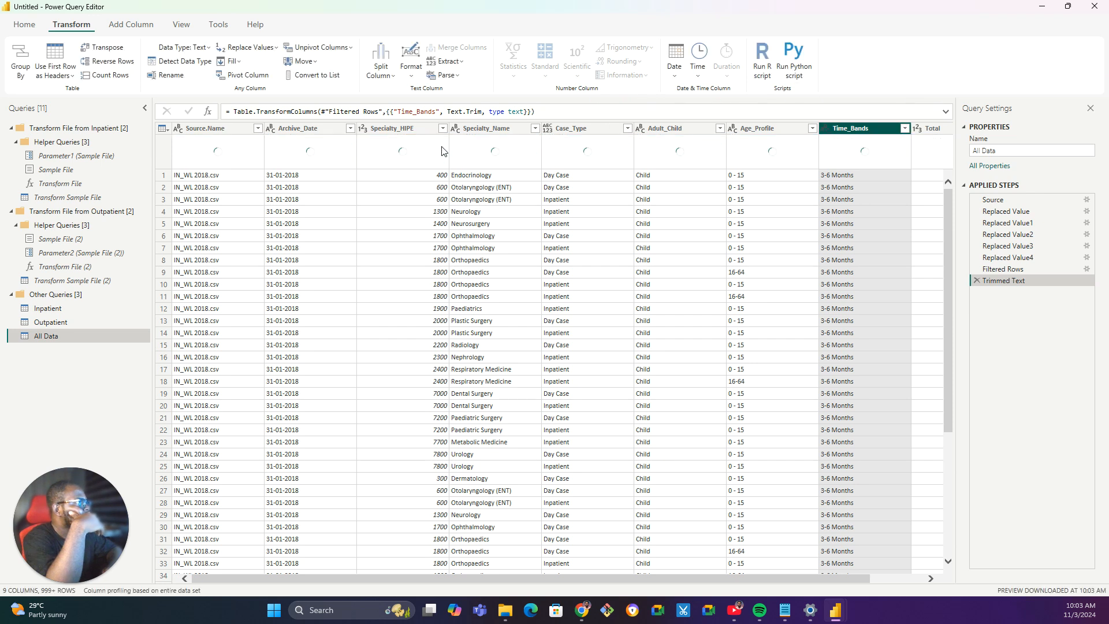
Delete the Filtered Rows step preceding the trim and load the complete Time_Bands value list to check it.
{"action": "left_click", "coordinate": [905, 130]}
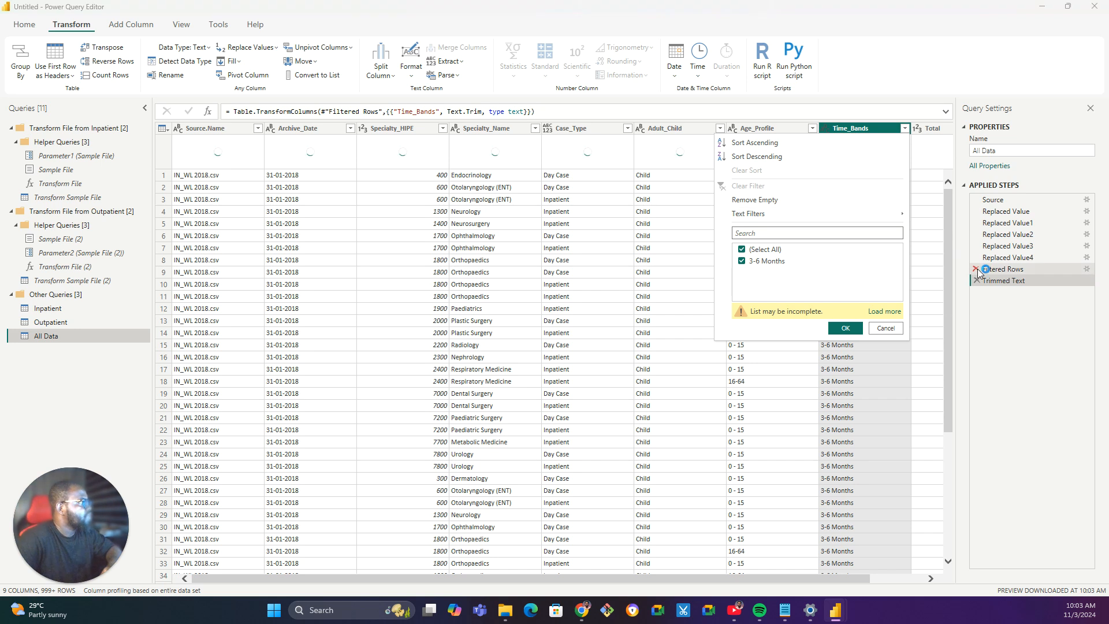
{"action": "left_click", "coordinate": [976, 270]}
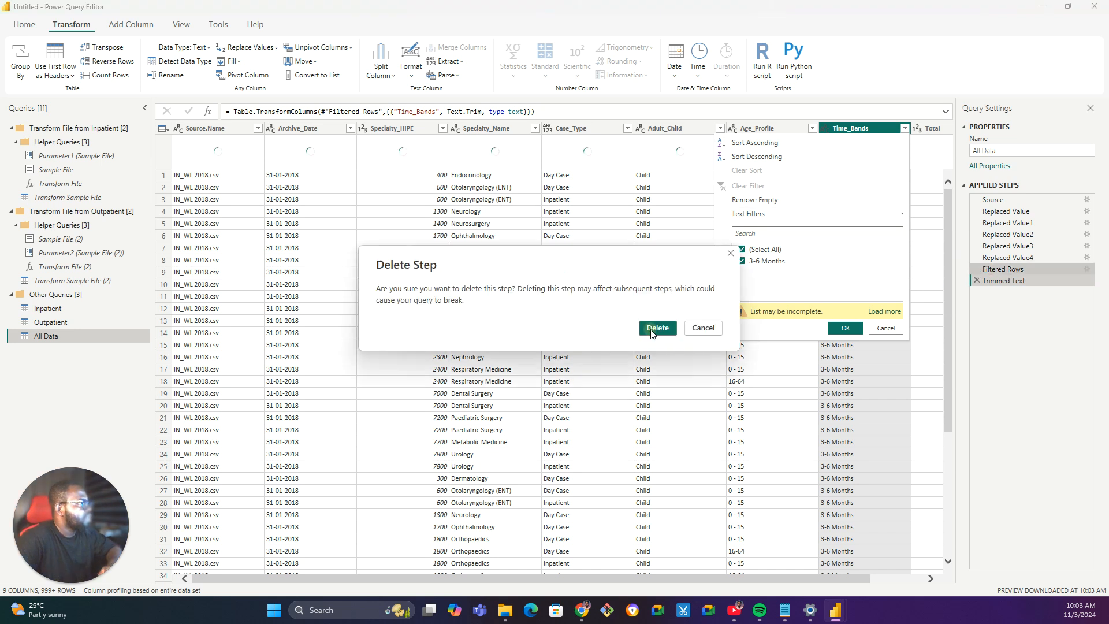
{"action": "left_click", "coordinate": [655, 328]}
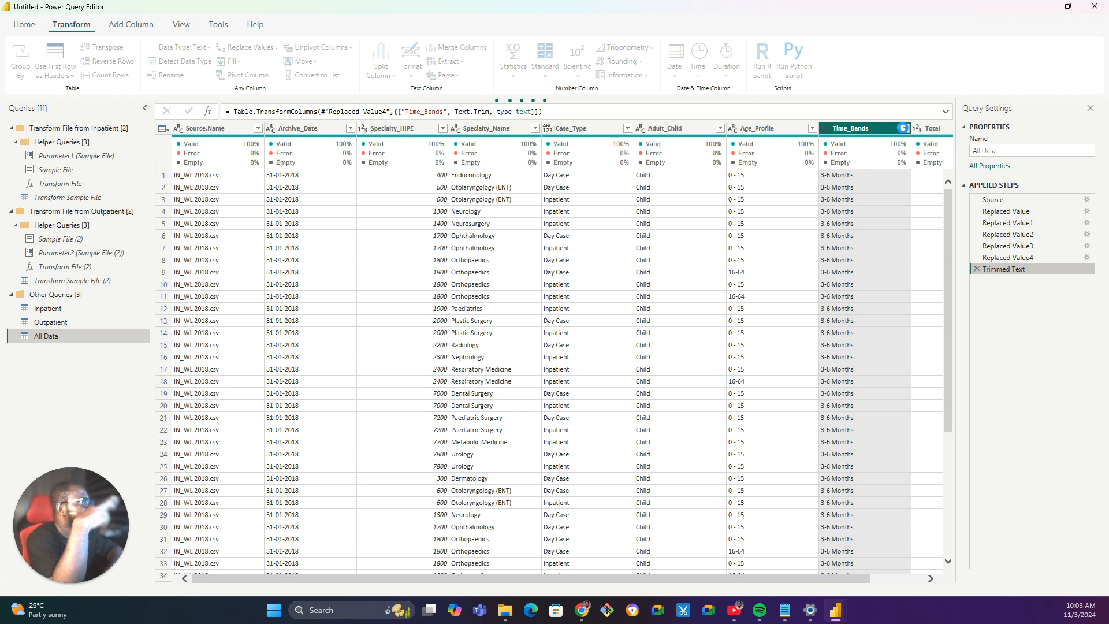
{"action": "left_click", "coordinate": [904, 129]}
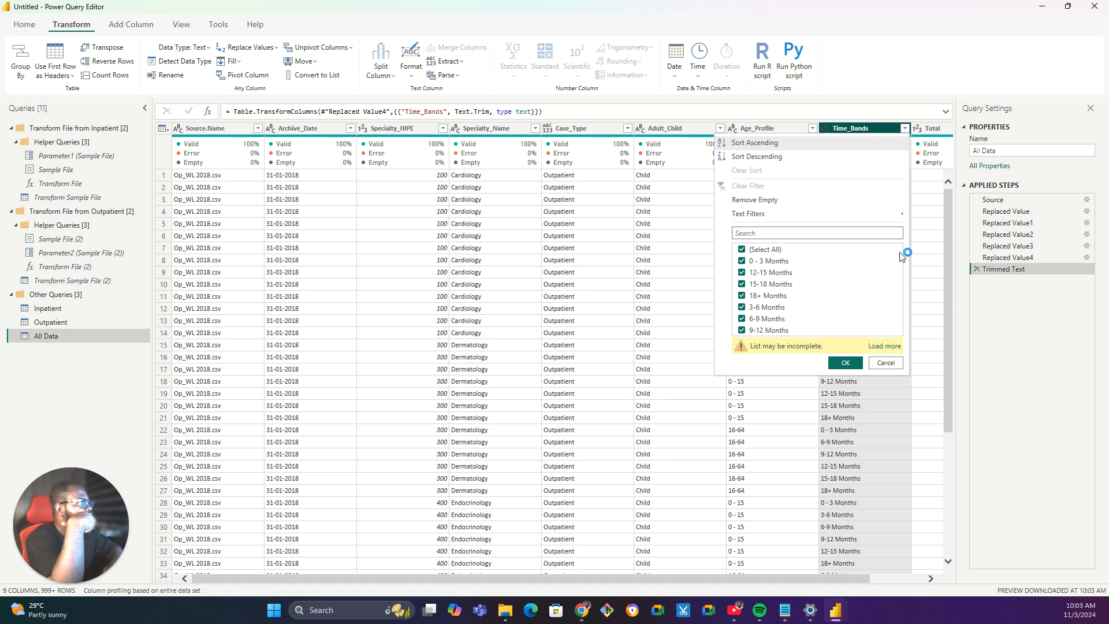
{"action": "left_click", "coordinate": [883, 346]}
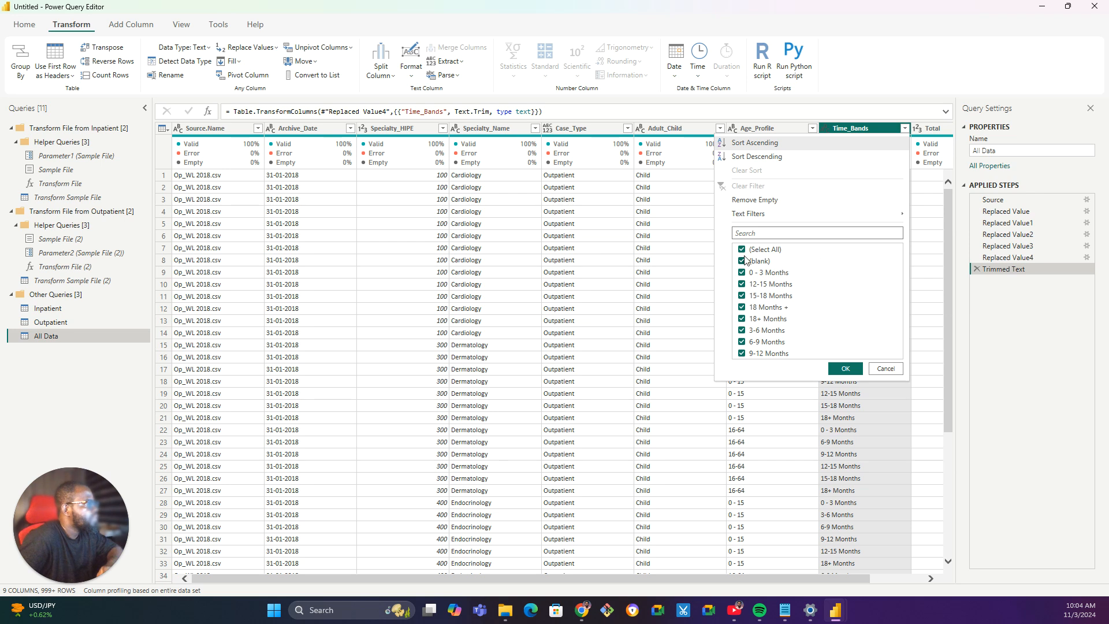
{"action": "left_click", "coordinate": [885, 369]}
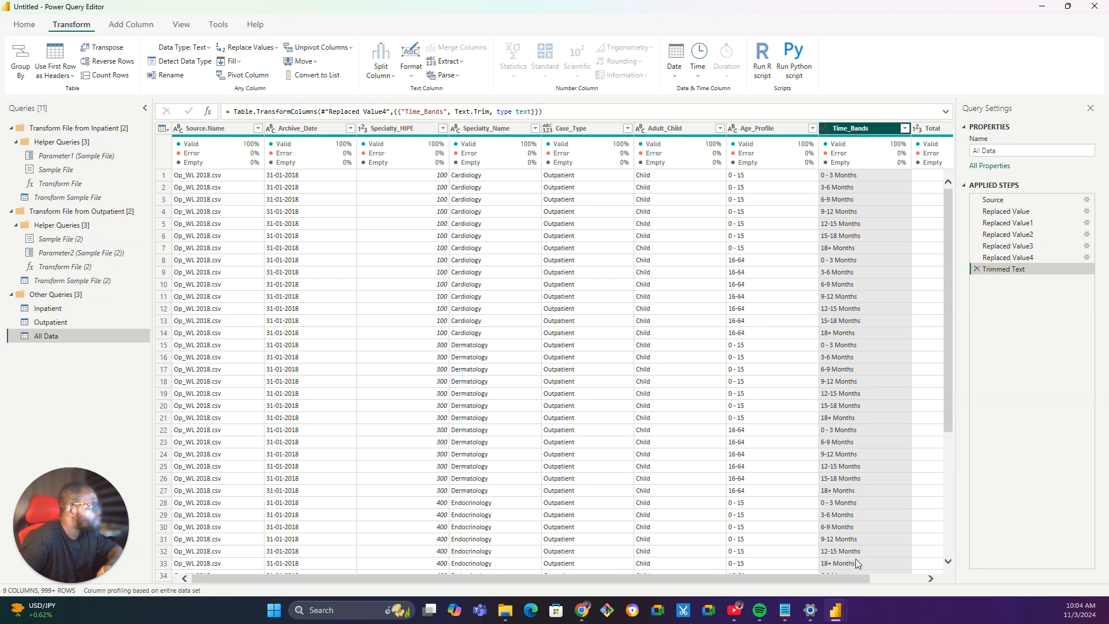
Load all Time_Bands values in the column filter and keep only the "18 Months +" rows.
{"action": "scroll", "coordinate": [892, 470], "scroll_direction": "down", "scroll_amount": 5}
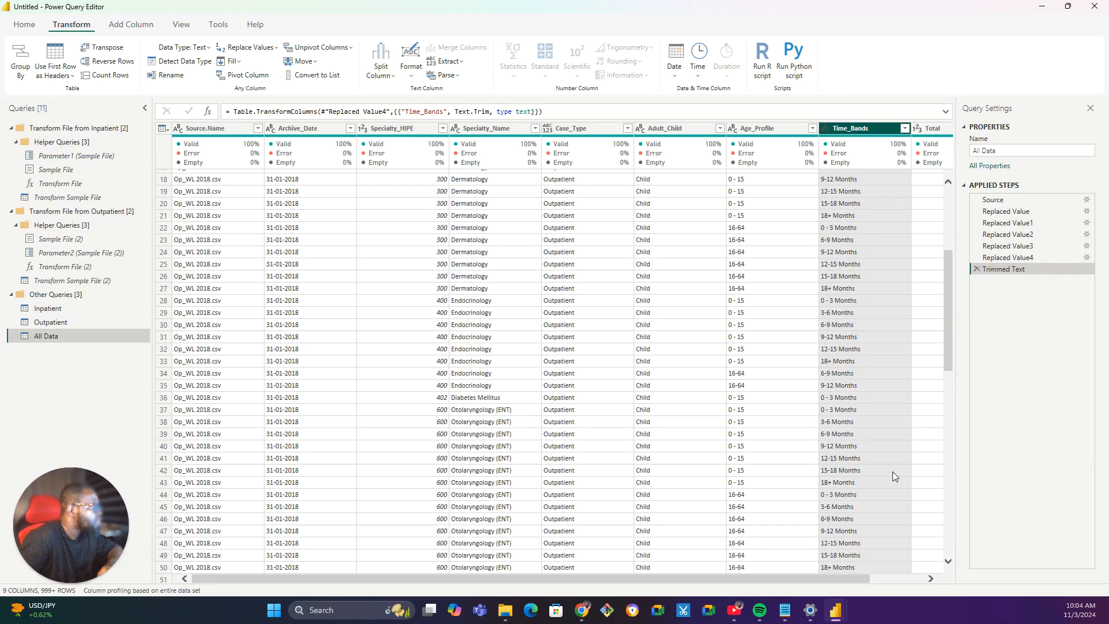
{"action": "scroll", "coordinate": [892, 476], "scroll_direction": "up", "scroll_amount": 5}
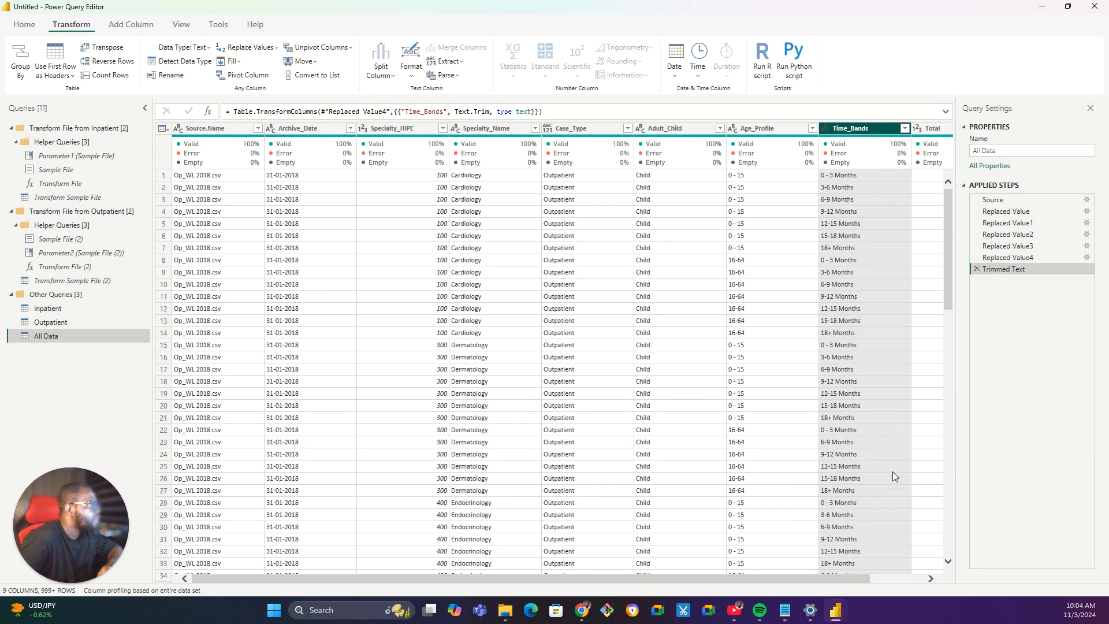
{"action": "scroll", "coordinate": [893, 476], "scroll_direction": "down", "scroll_amount": 20}
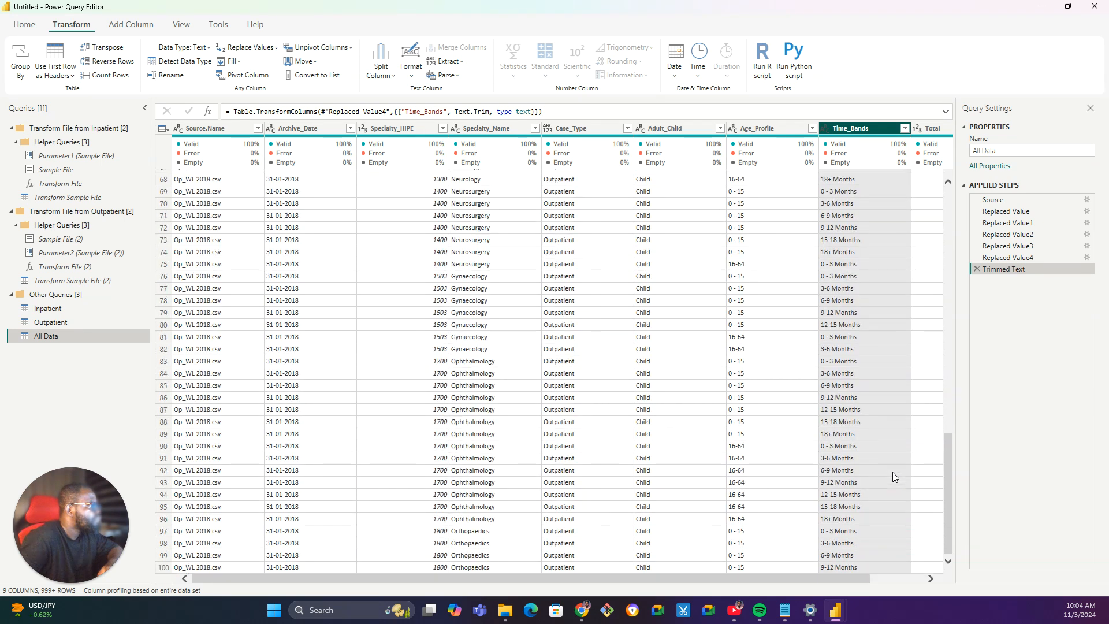
{"action": "left_click", "coordinate": [905, 129]}
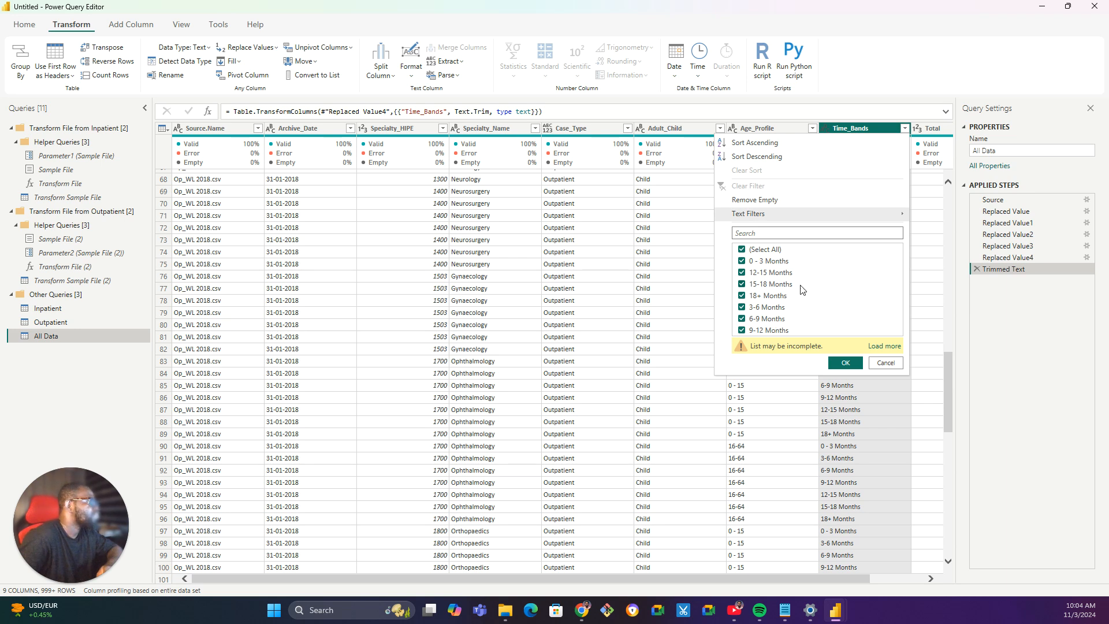
{"action": "left_click", "coordinate": [872, 346]}
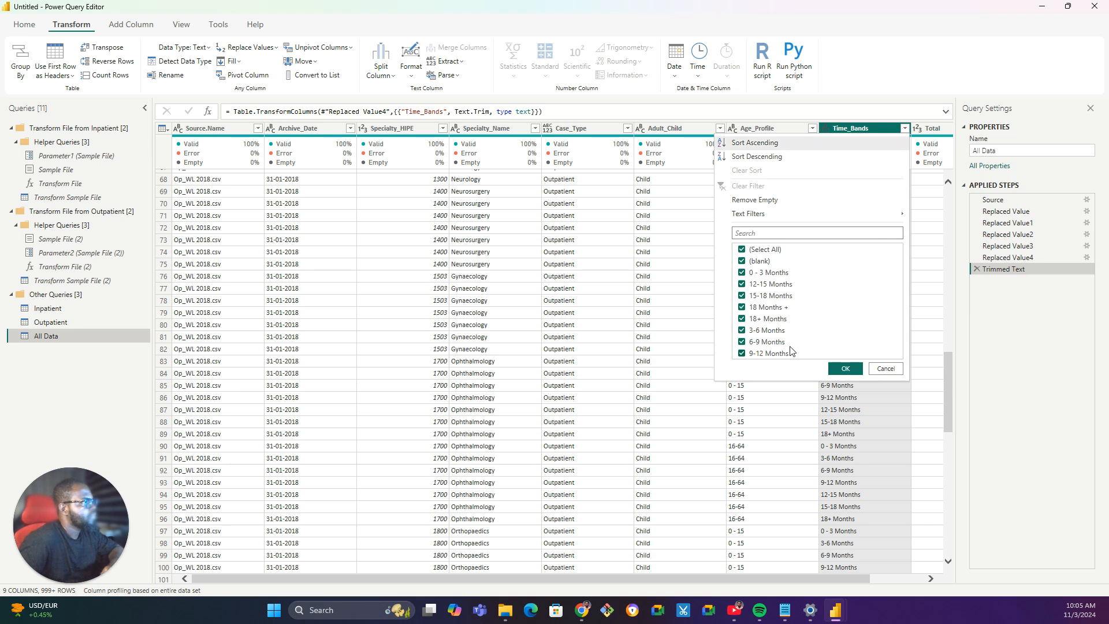
{"action": "left_click", "coordinate": [743, 249]}
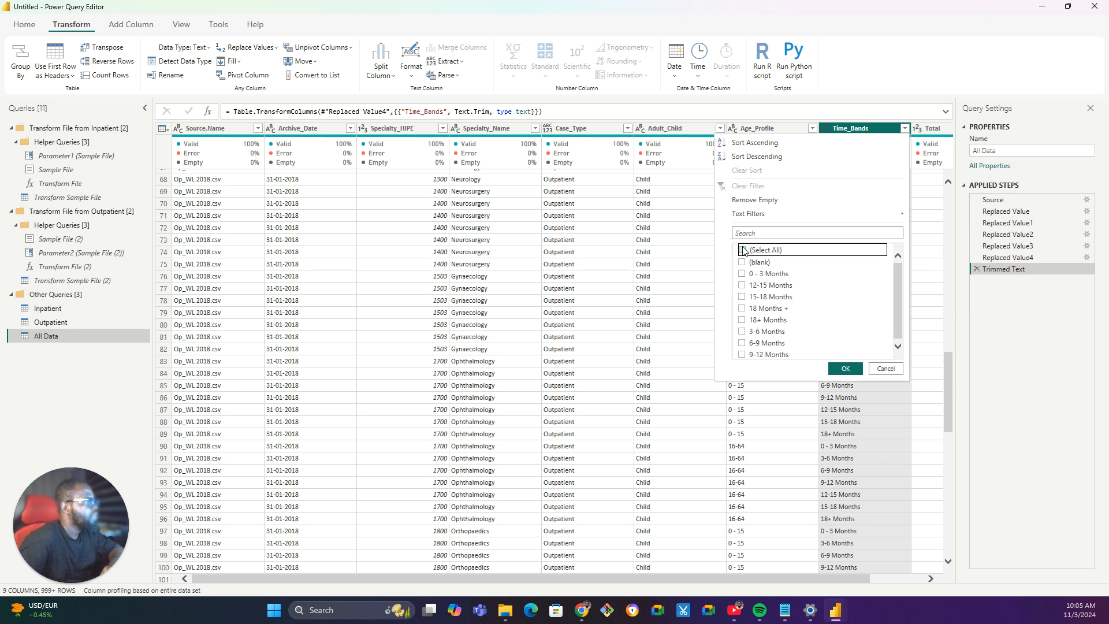
{"action": "left_click", "coordinate": [743, 309]}
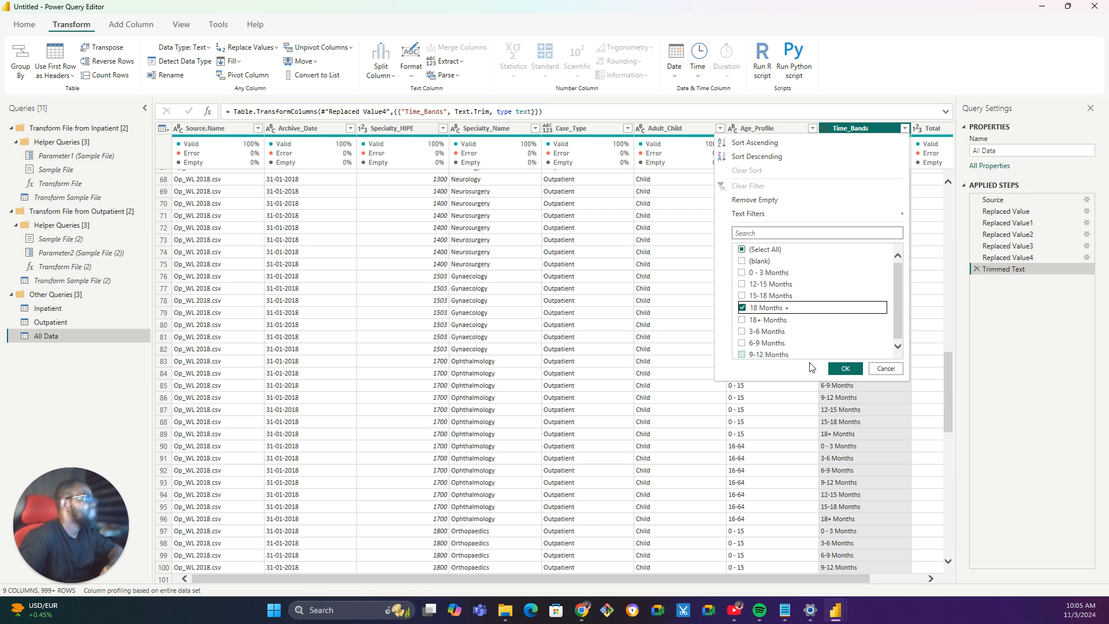
{"action": "left_click", "coordinate": [845, 368]}
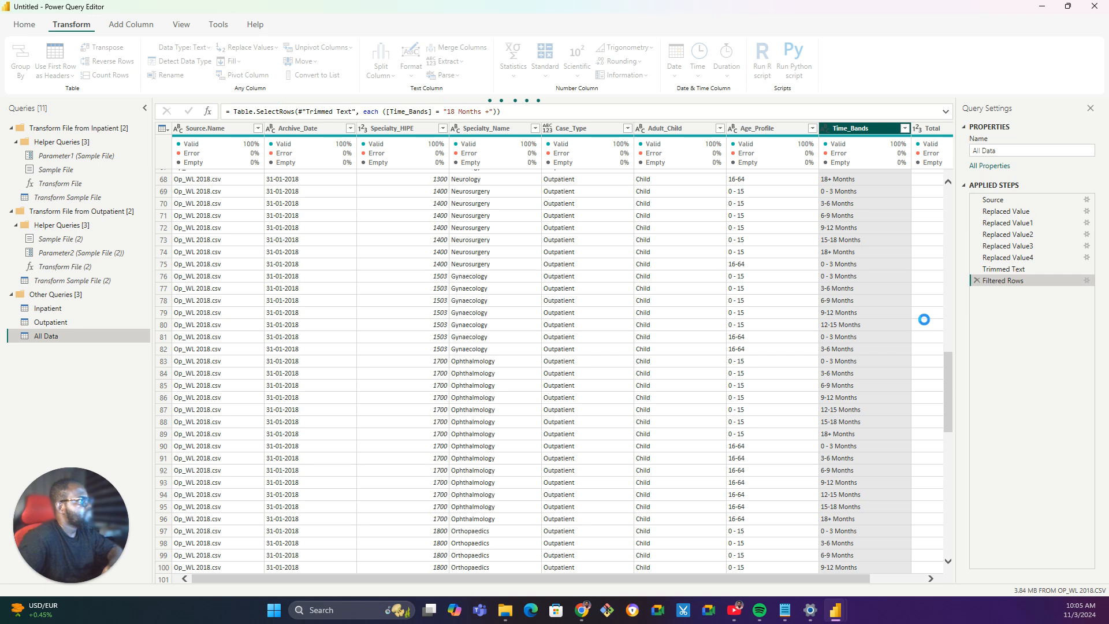
Replace the Time_Bands value "18 Months +" with "18+ Months".
{"action": "right_click", "coordinate": [831, 178]}
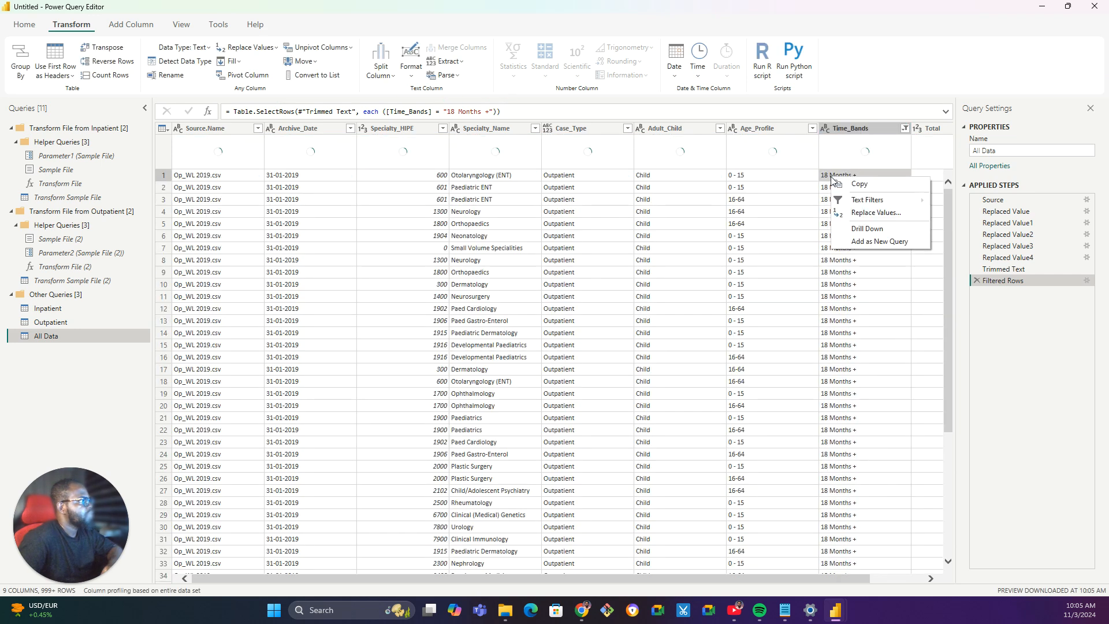
{"action": "left_click", "coordinate": [874, 213]}
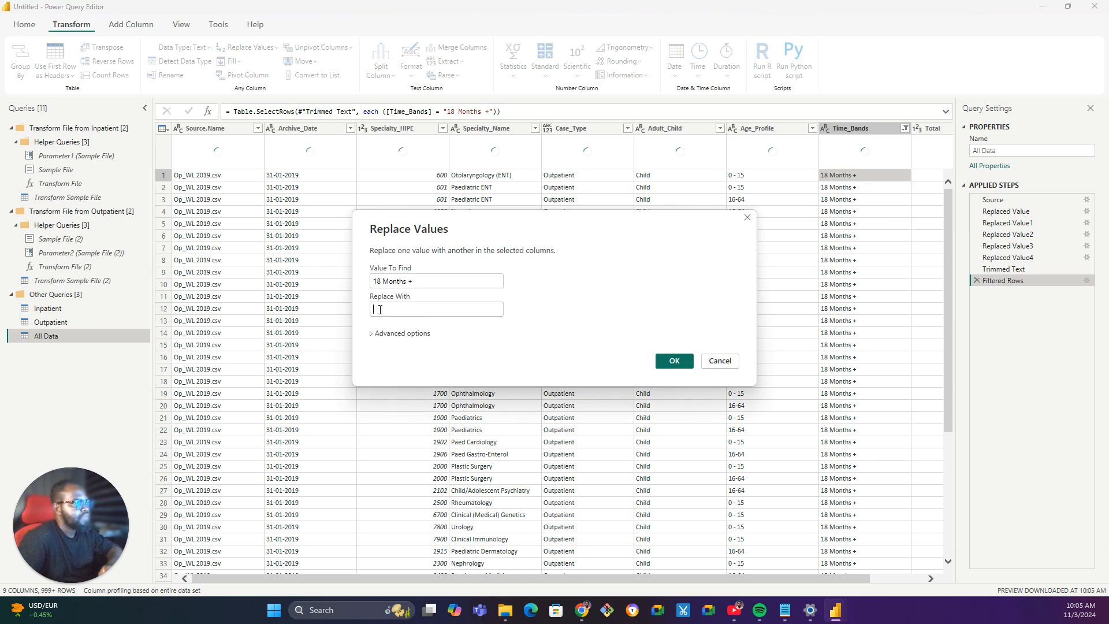
{"action": "type", "text": "0+"}
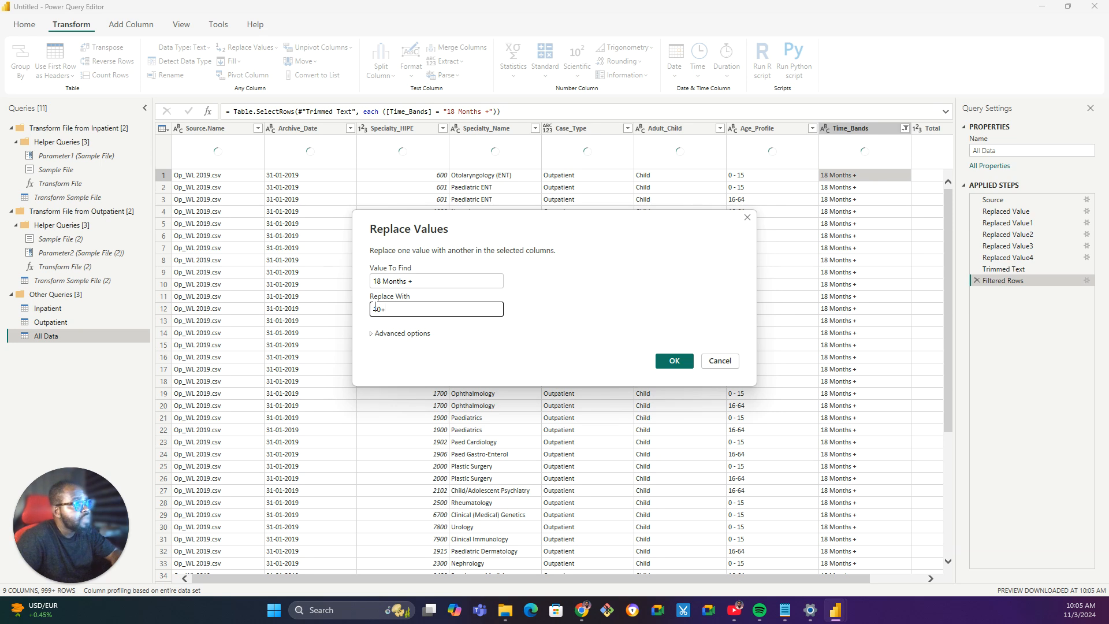
{"action": "type", "text": "8"}
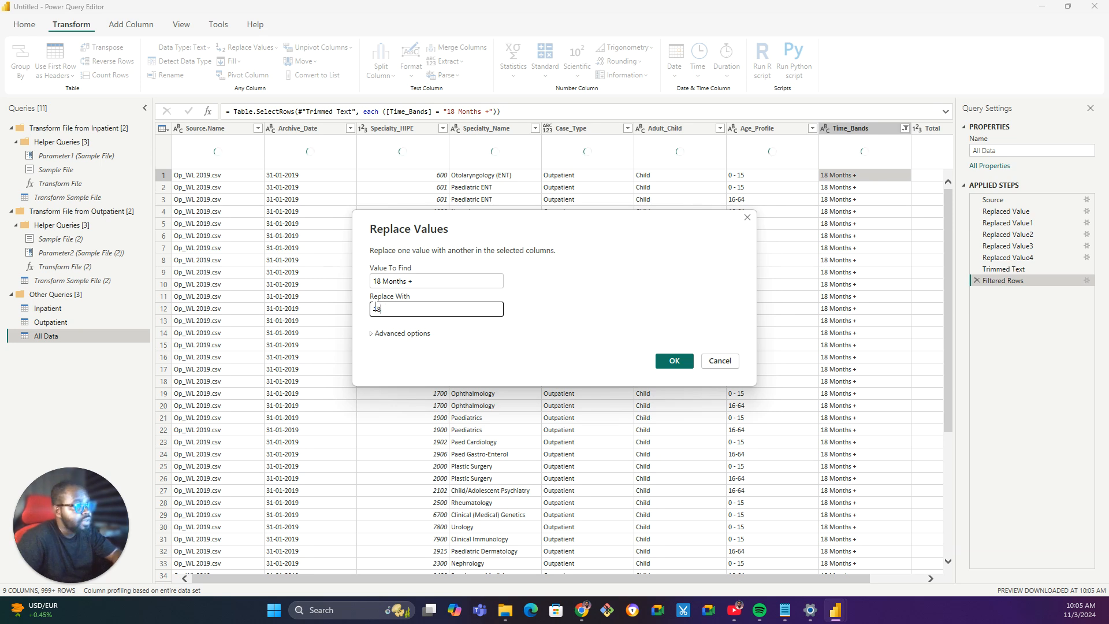
{"action": "type", "text": "+"}
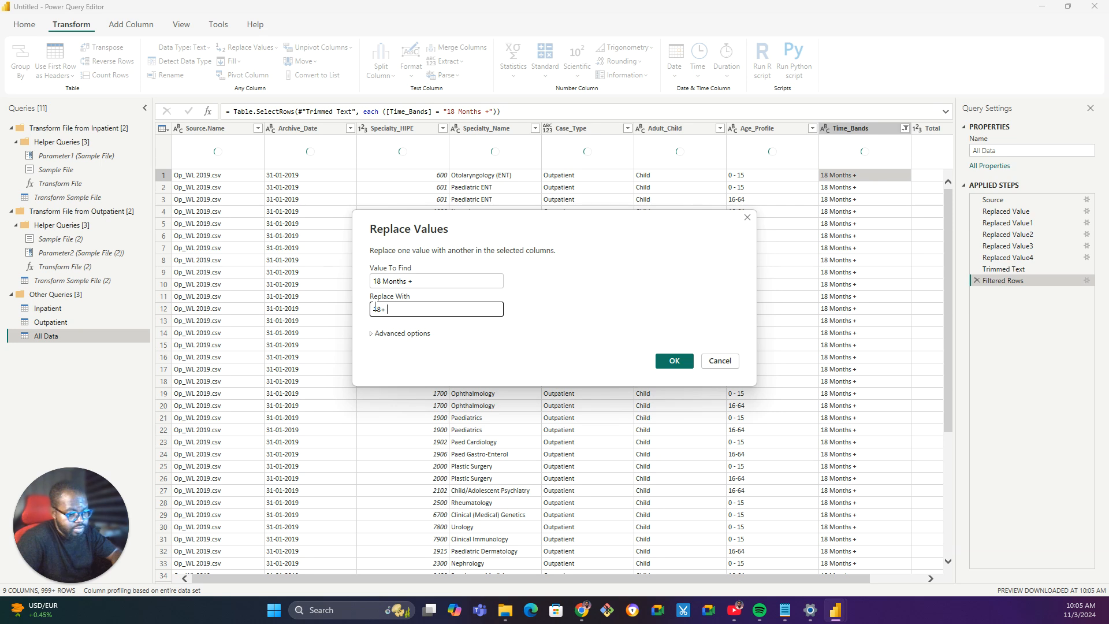
{"action": "type", "text": " Months"}
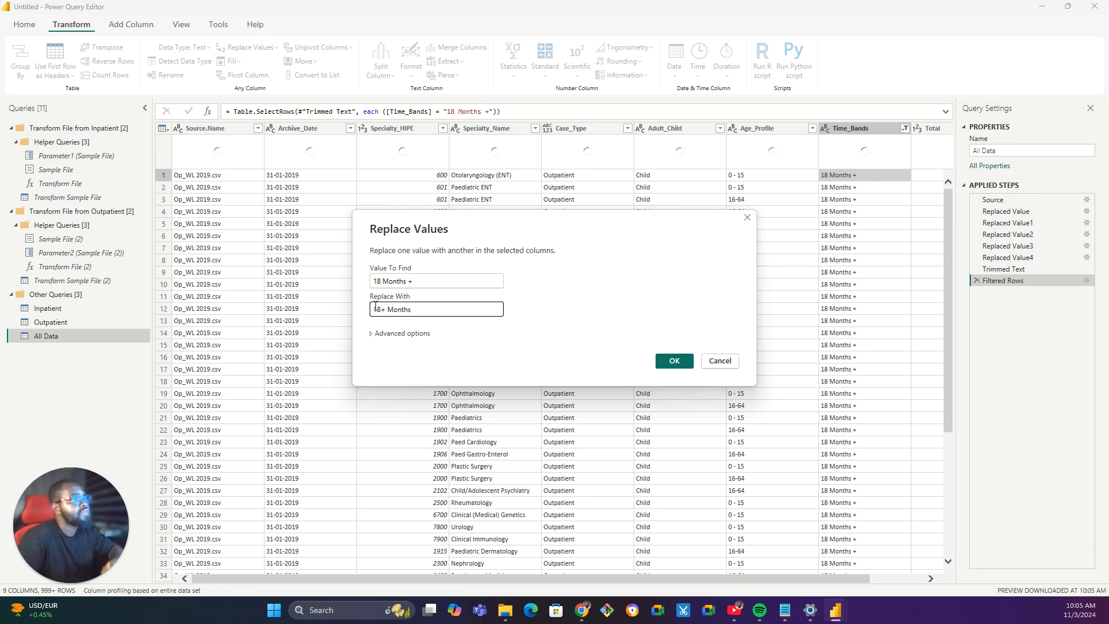
{"action": "left_click", "coordinate": [684, 362]}
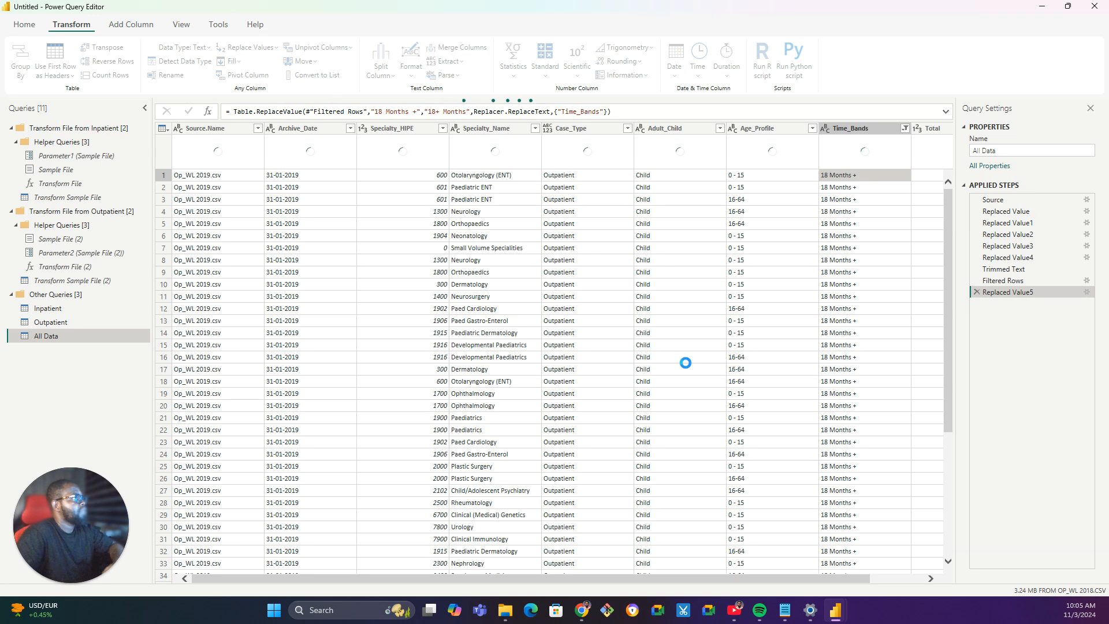
Remove the Filtered Rows step preceding the "18+ Months" replacement and load every Time_Bands value for checking.
{"action": "left_click", "coordinate": [976, 281]}
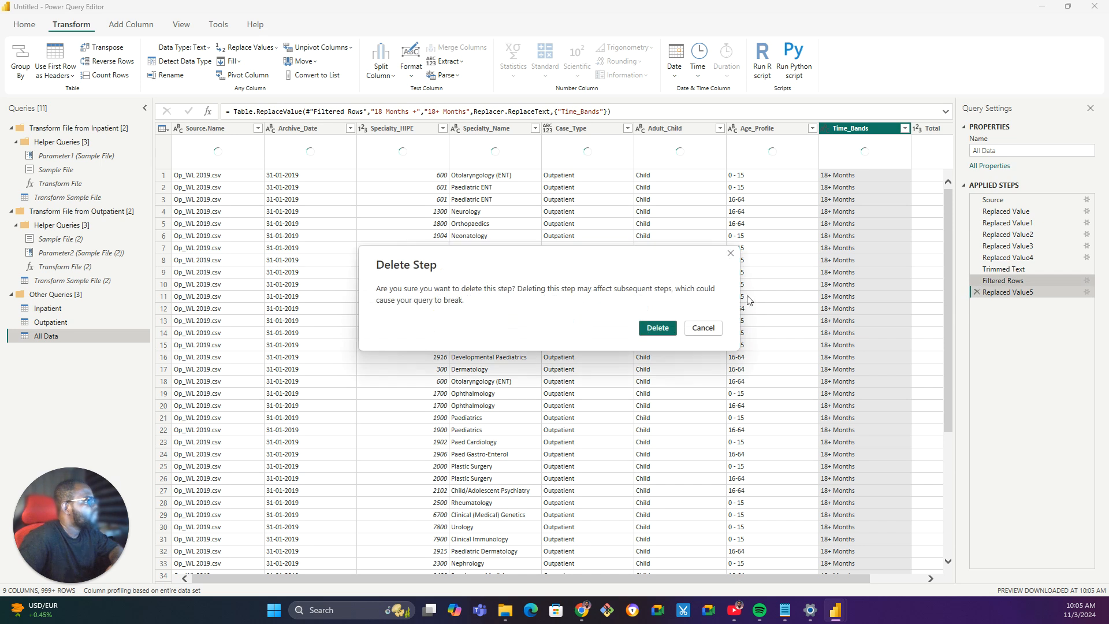
{"action": "left_click", "coordinate": [646, 329]}
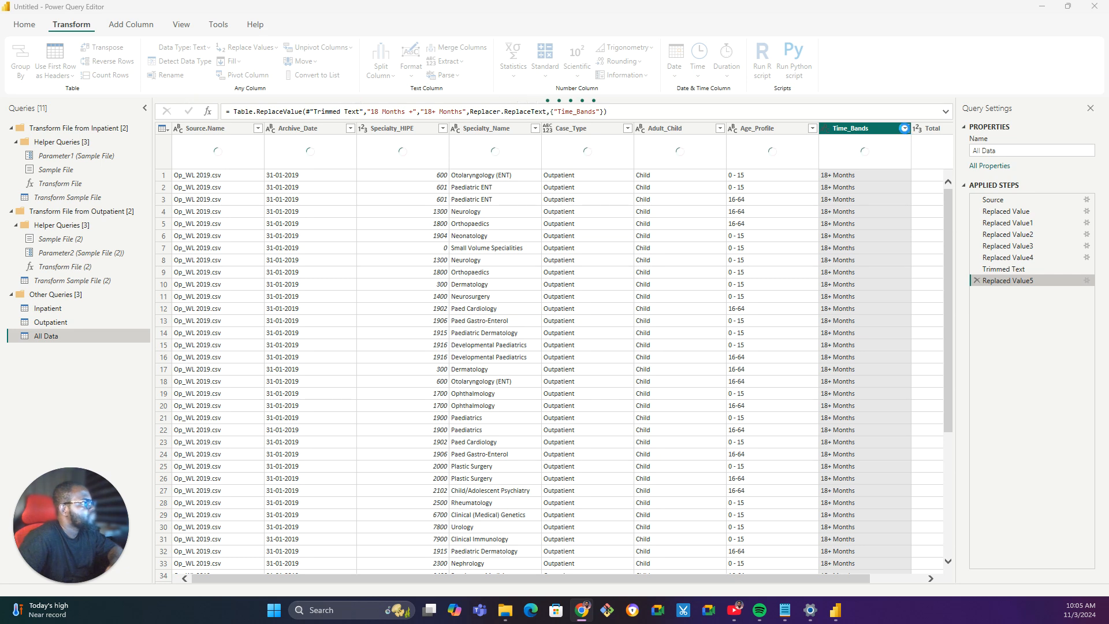
{"action": "left_click", "coordinate": [904, 128]}
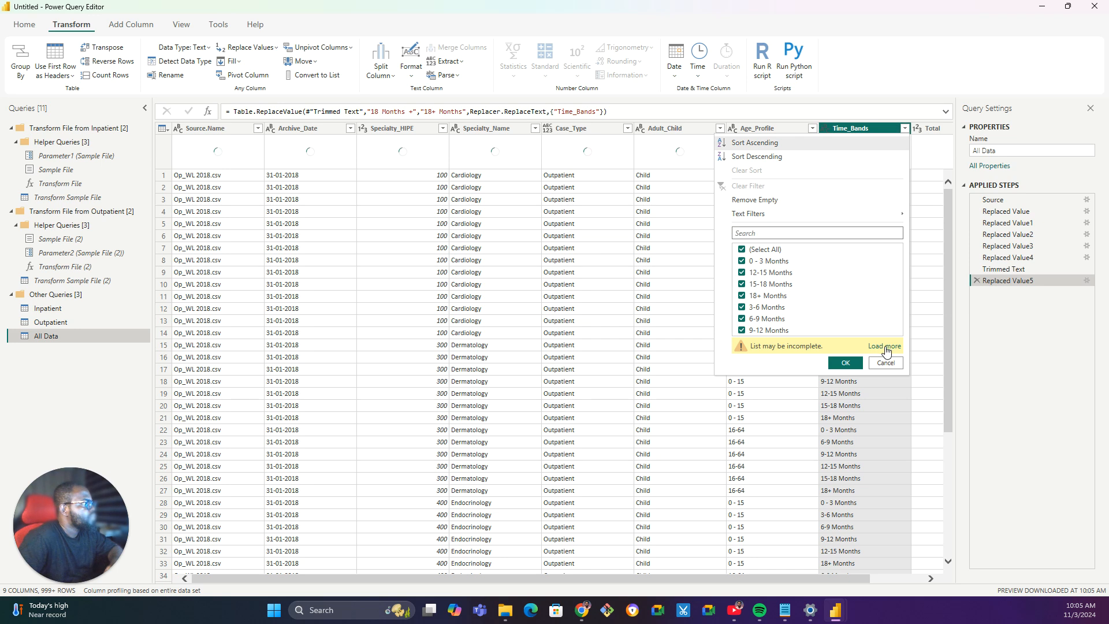
{"action": "left_click", "coordinate": [885, 347]}
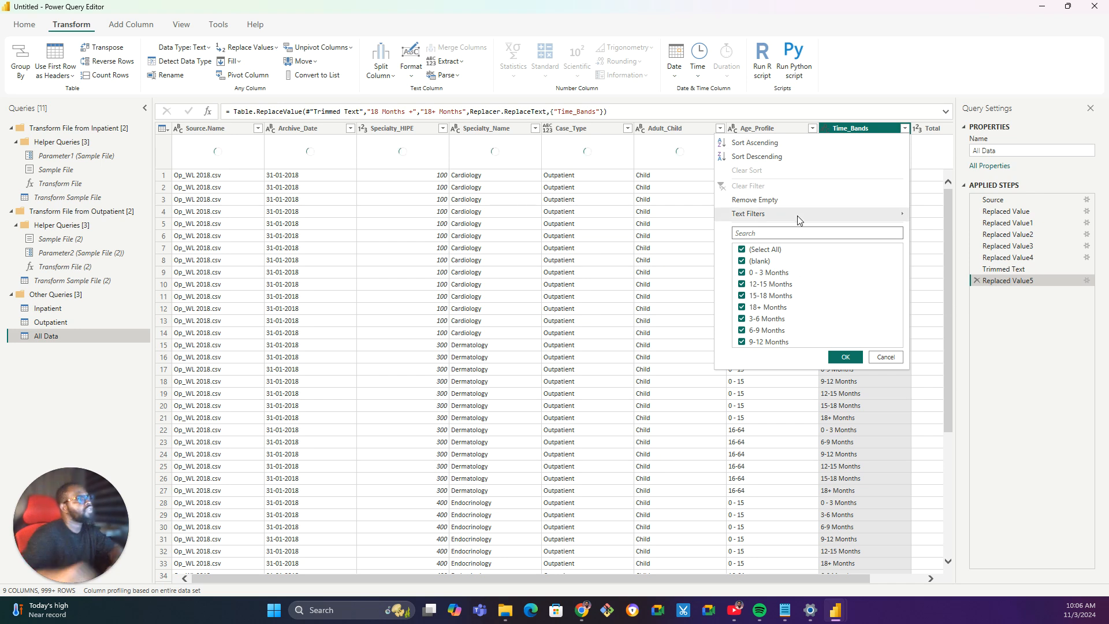
Keep every Time_Bands value in the filter and apply the All Data query changes to the report.
{"action": "left_click", "coordinate": [846, 358]}
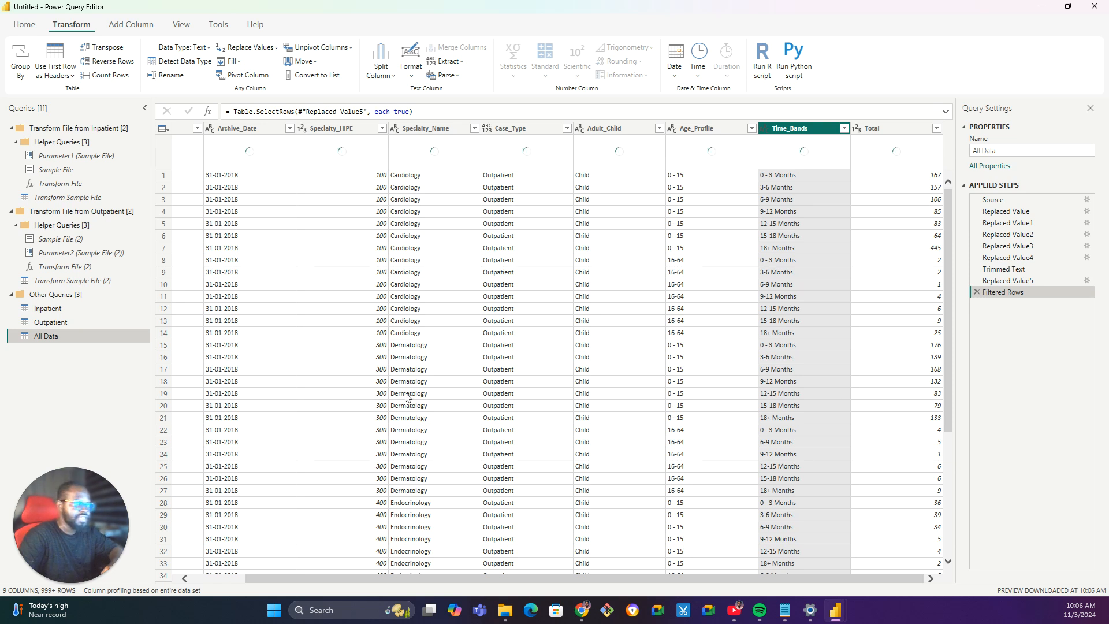
{"action": "left_click_drag", "start_coordinate": [340, 581], "coordinate": [285, 581]}
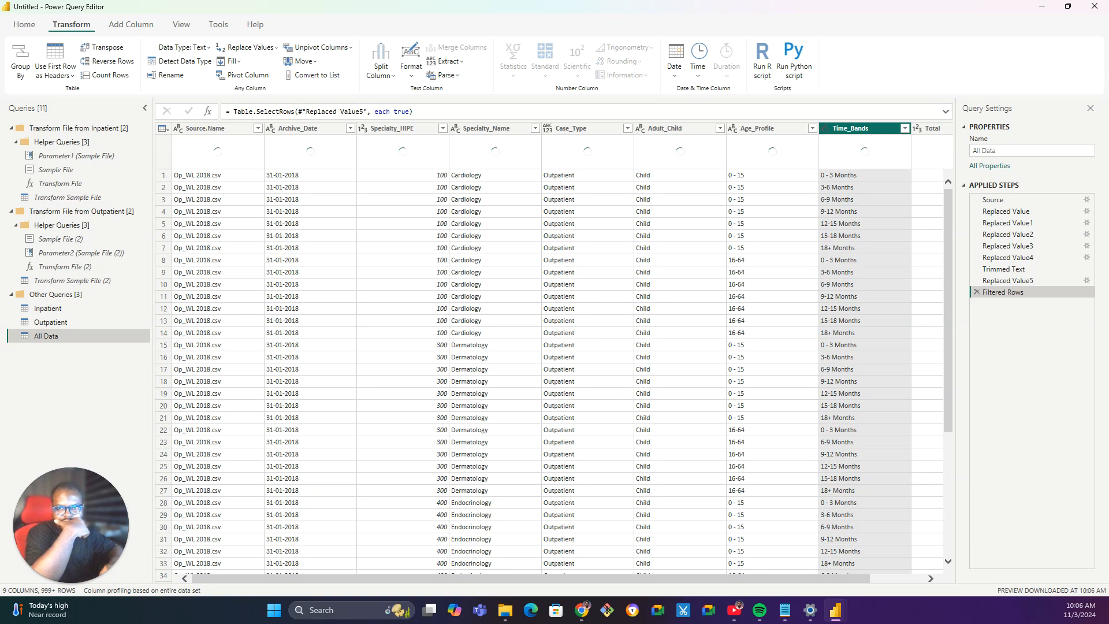
{"action": "left_click", "coordinate": [25, 26]}
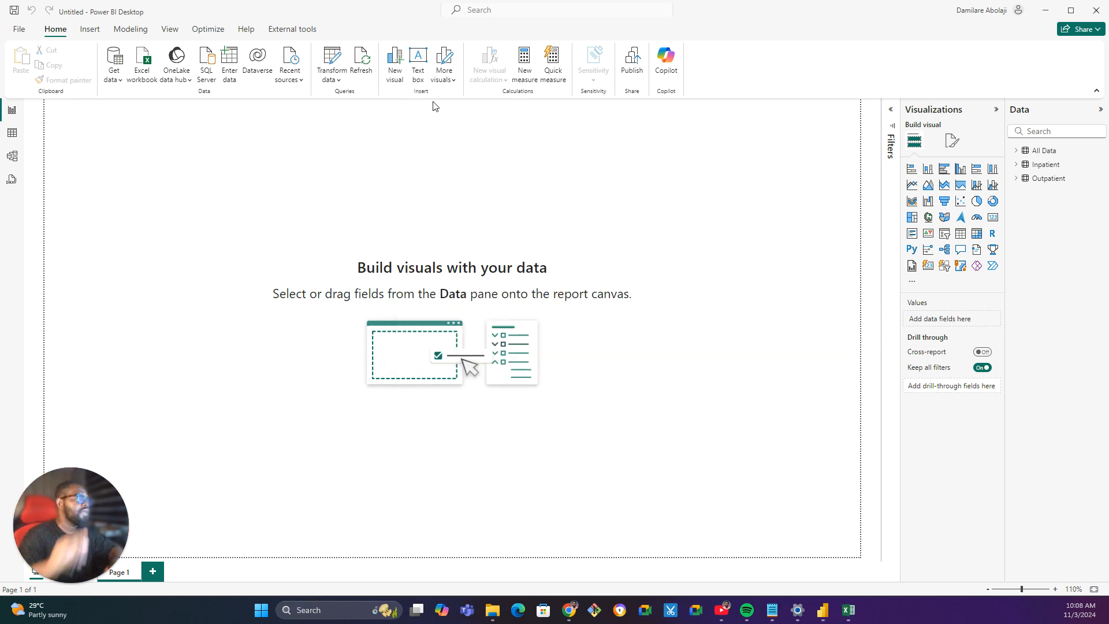
Add a table visual of All Data's Specialty_Name to the report page, enlarge it and look through the specialties.
{"action": "left_click", "coordinate": [1017, 150]}
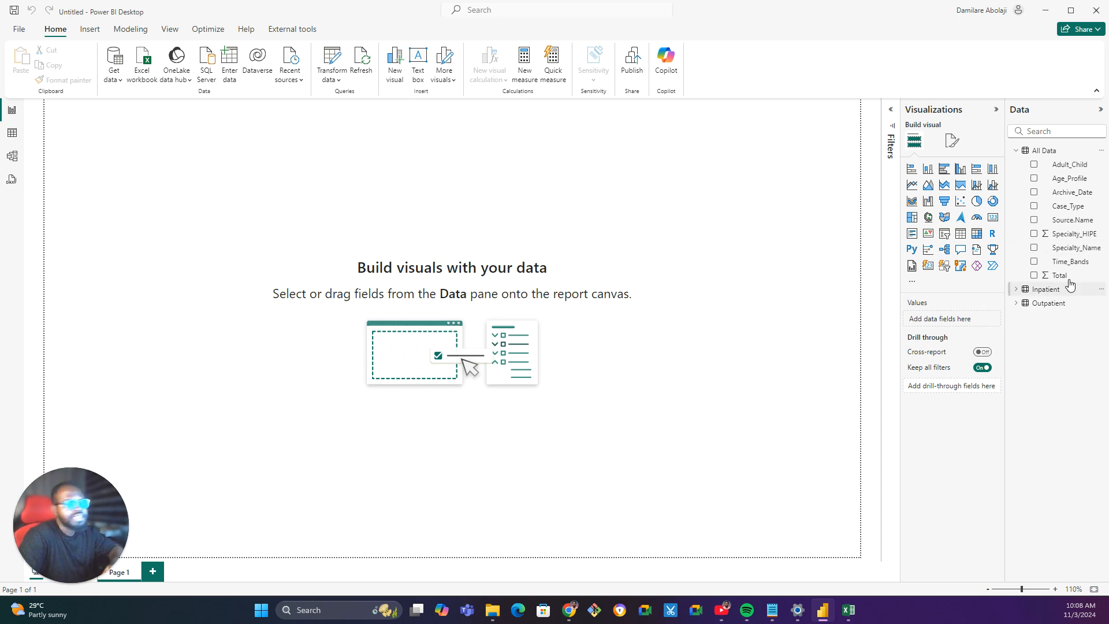
{"action": "left_click_drag", "start_coordinate": [1072, 249], "coordinate": [248, 169]}
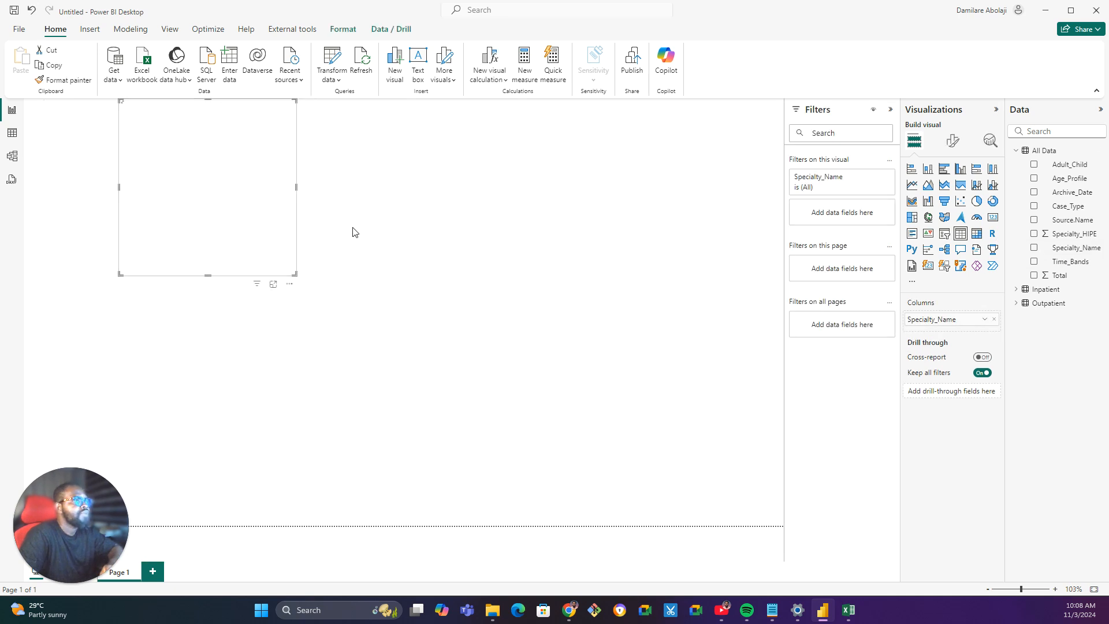
{"action": "left_click_drag", "start_coordinate": [294, 275], "coordinate": [420, 498]}
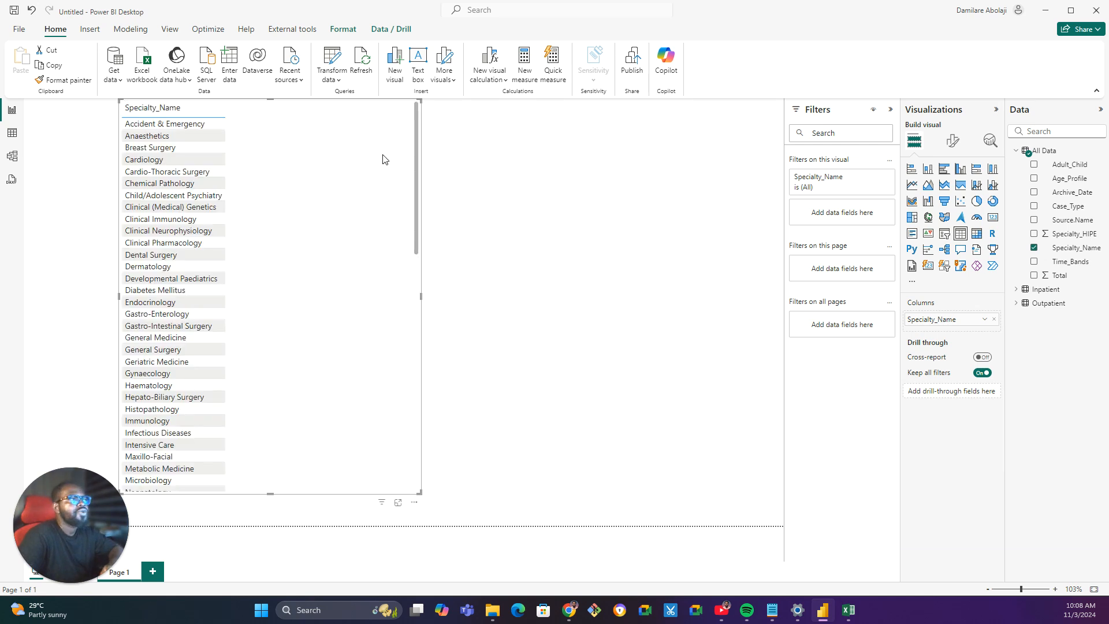
{"action": "left_click_drag", "start_coordinate": [416, 119], "coordinate": [452, 151]}
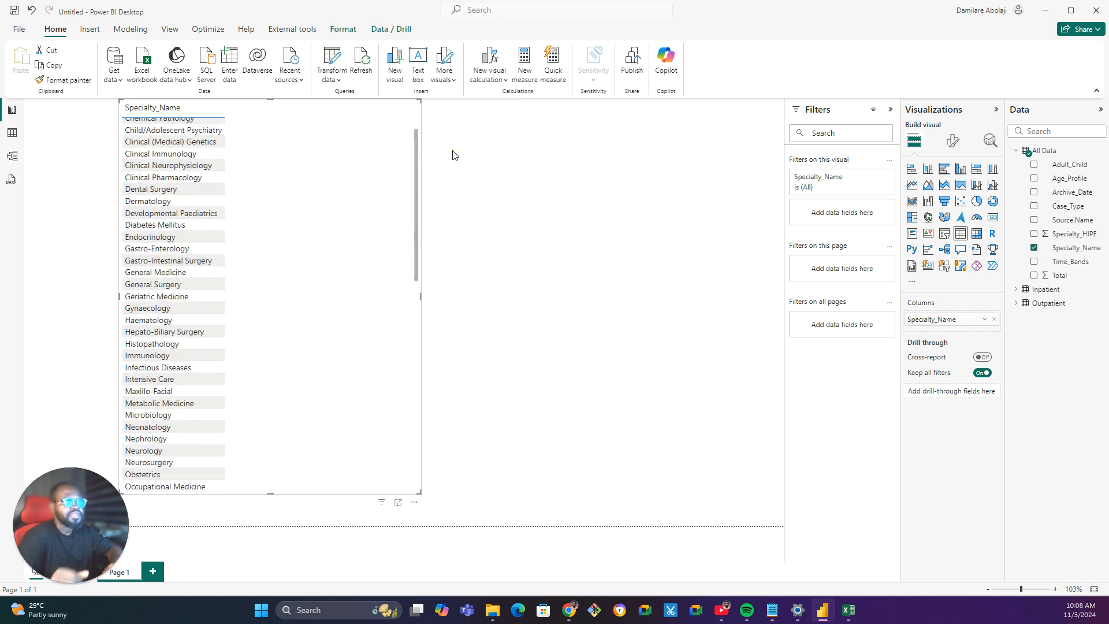
{"action": "left_click", "coordinate": [417, 172]}
{"action": "left_click_drag", "start_coordinate": [416, 171], "coordinate": [415, 140]}
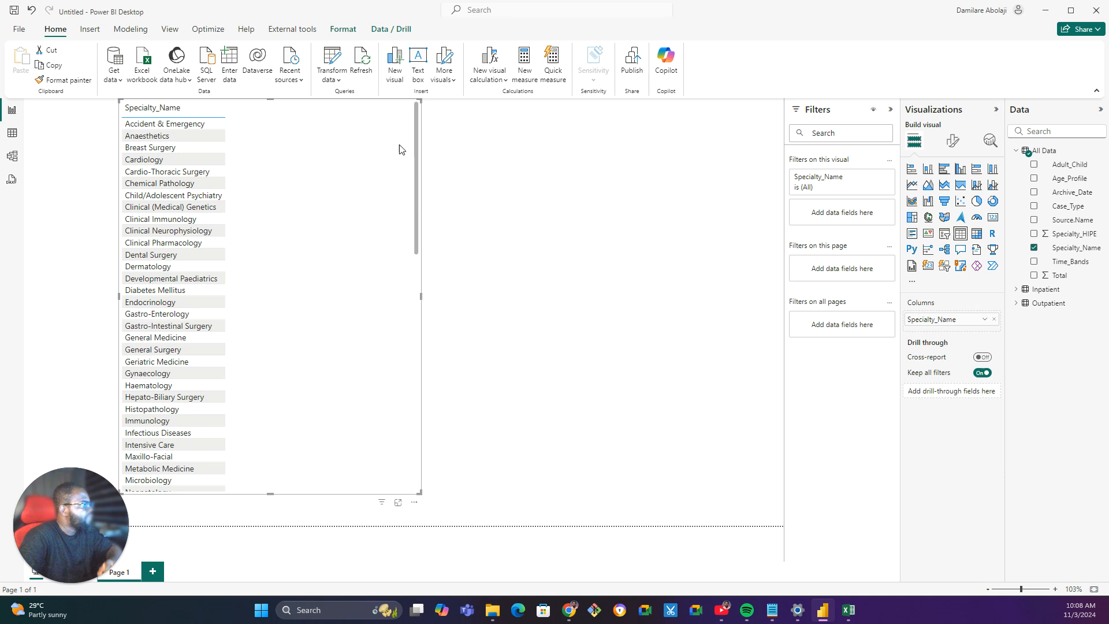
Open Mapping_Specialty.csv from the Data folder in Excel, examine how specialties map to specialty groups, and close it without saving.
{"action": "left_click", "coordinate": [492, 610]}
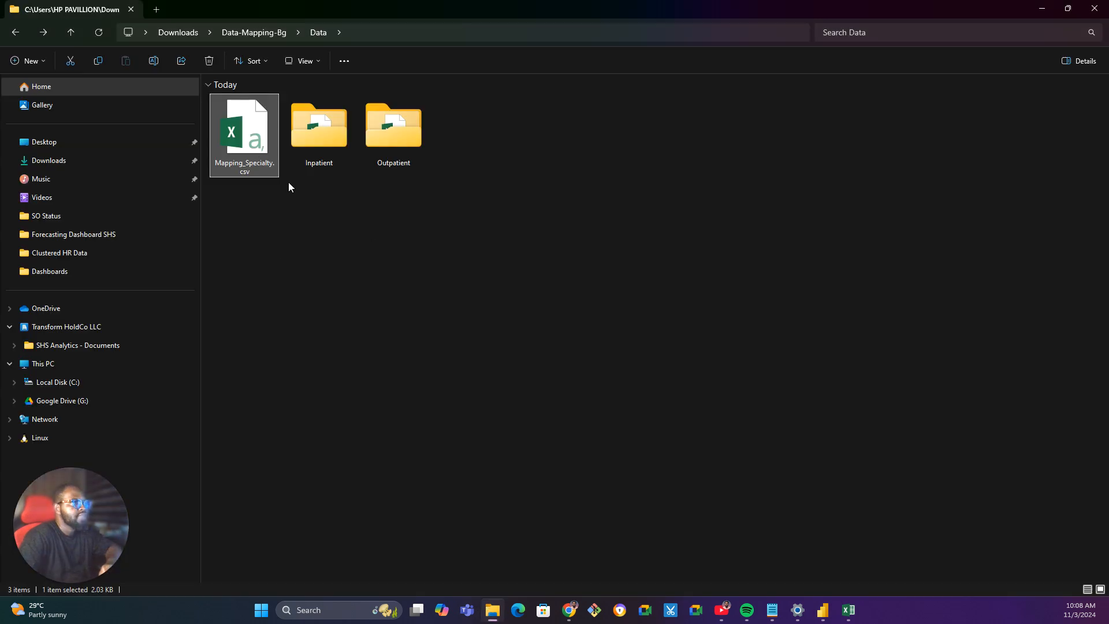
{"action": "double_click", "coordinate": [261, 134]}
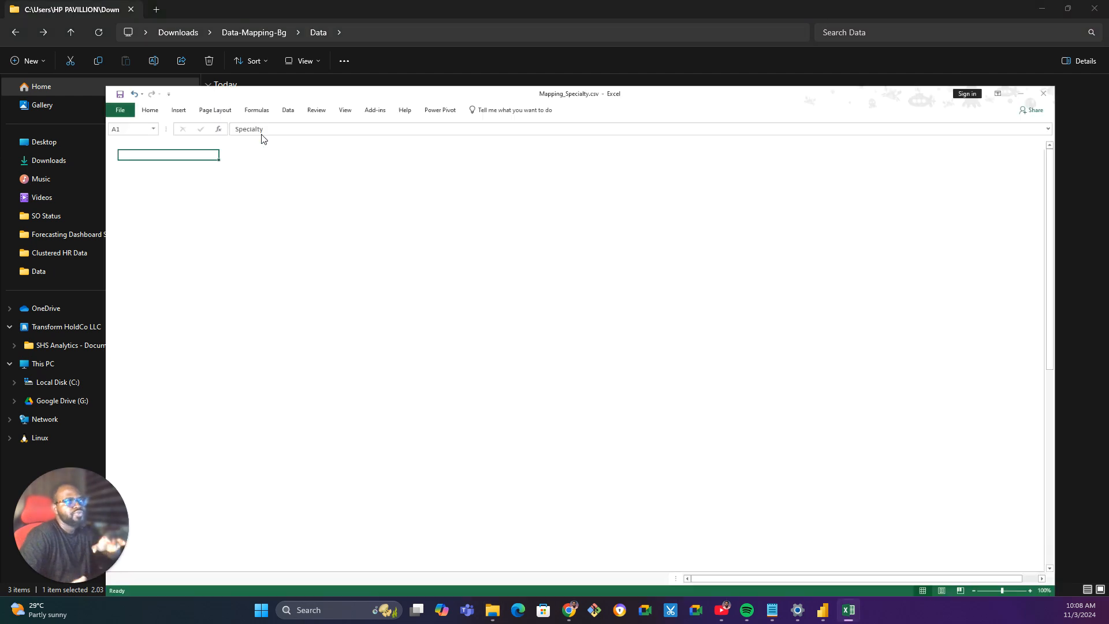
{"action": "scroll", "coordinate": [261, 134], "scroll_direction": "up", "scroll_amount": 5}
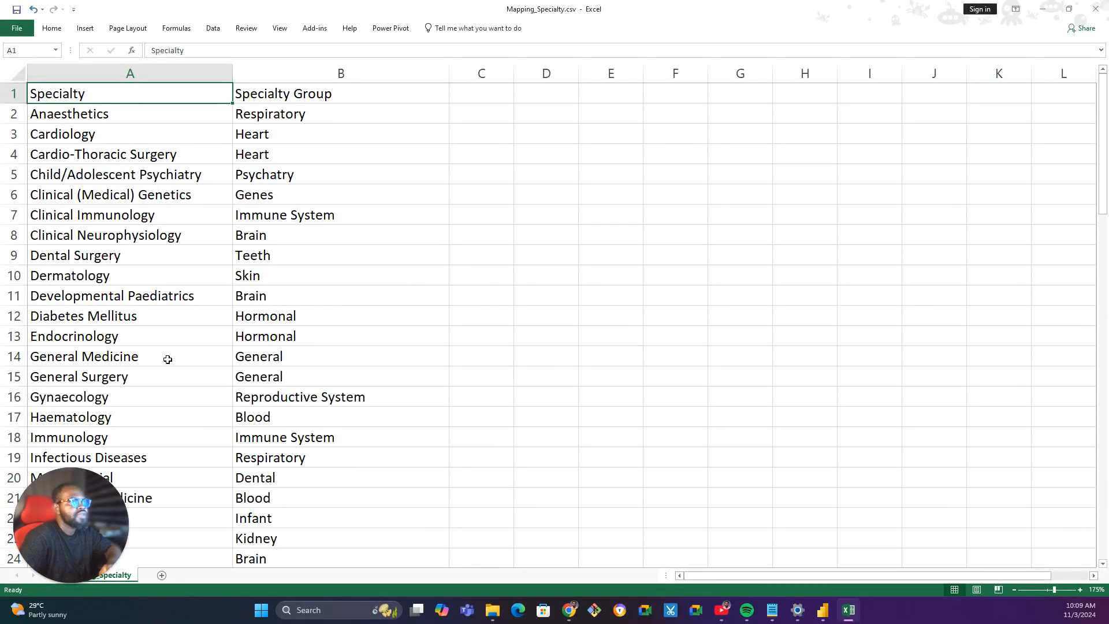
{"action": "left_click", "coordinate": [292, 317]}
{"action": "left_click", "coordinate": [139, 335]}
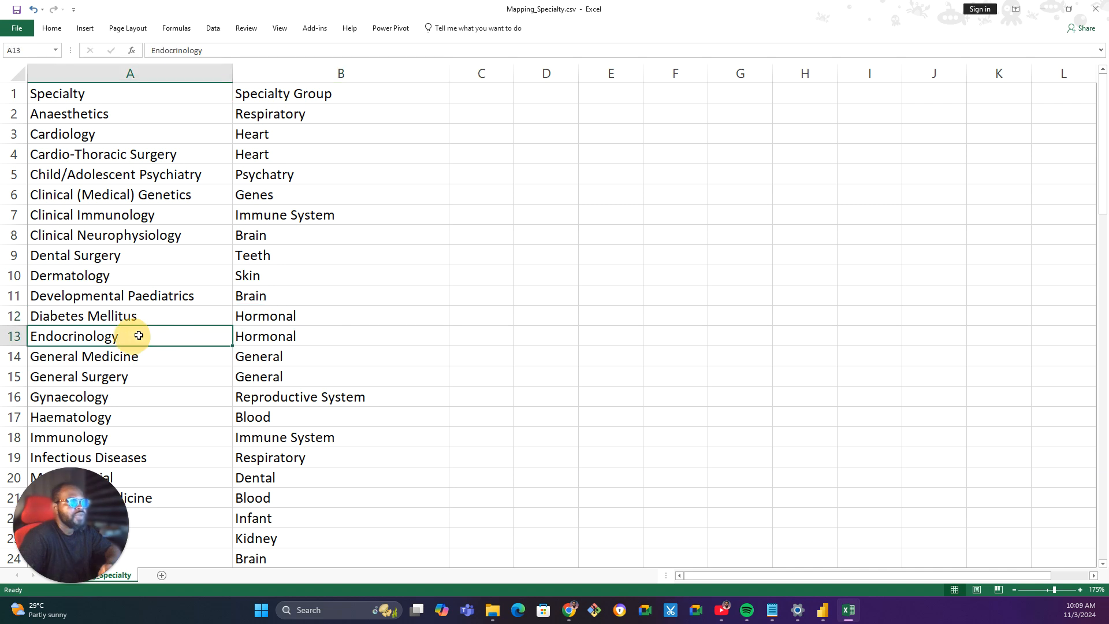
{"action": "left_click", "coordinate": [299, 333]}
{"action": "left_click", "coordinate": [177, 364]}
{"action": "left_click_drag", "start_coordinate": [177, 364], "coordinate": [290, 376]}
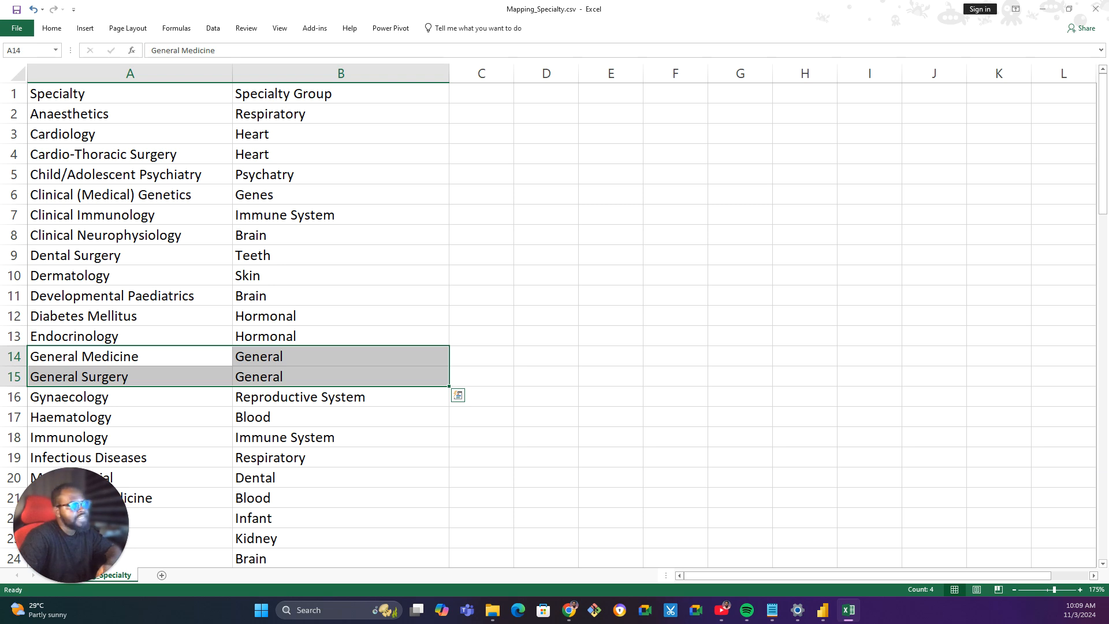
{"action": "left_click", "coordinate": [1098, 11]}
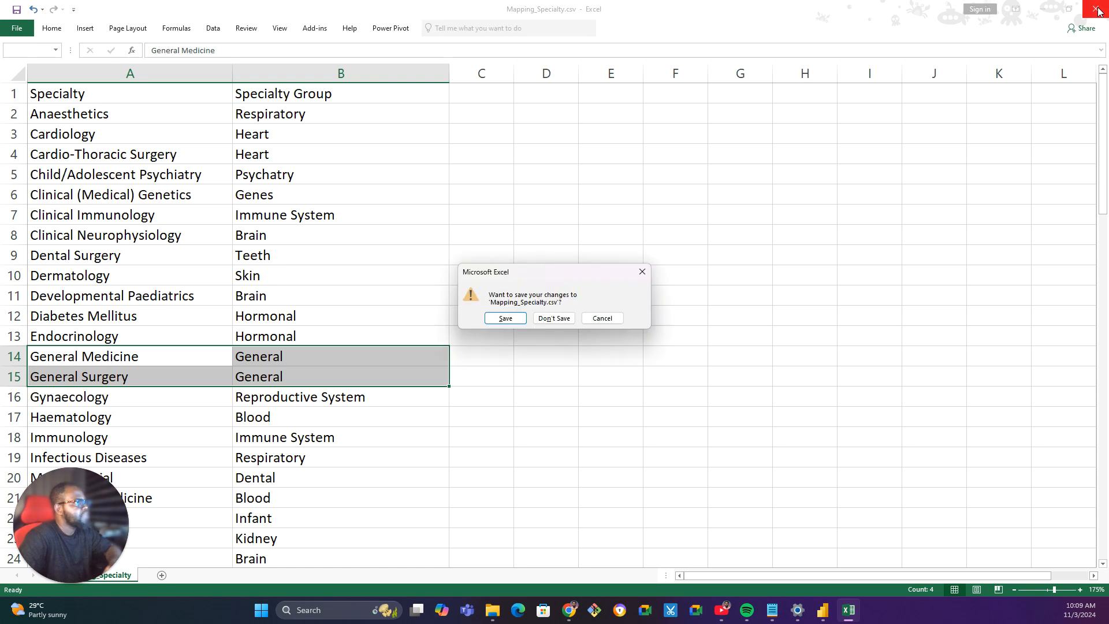
{"action": "left_click", "coordinate": [554, 318]}
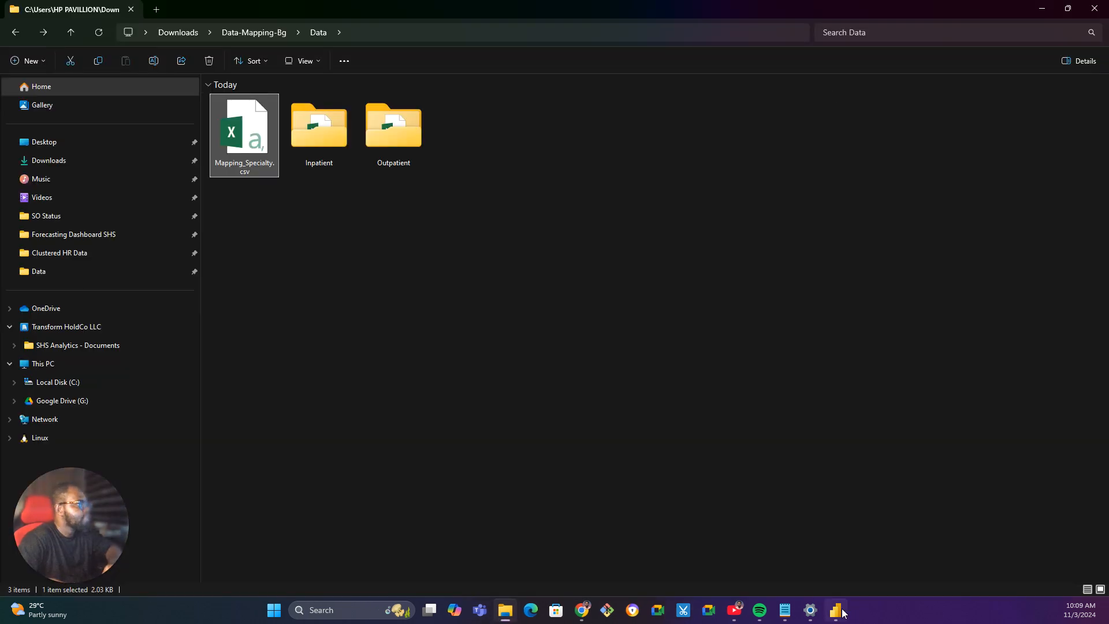
Switch back to Power BI and import Mapping_Specialty.csv from Downloads > Data-Mapping-Bg > Data as Text/CSV, opening it for transformation in Power Query.
{"action": "left_click", "coordinate": [839, 610]}
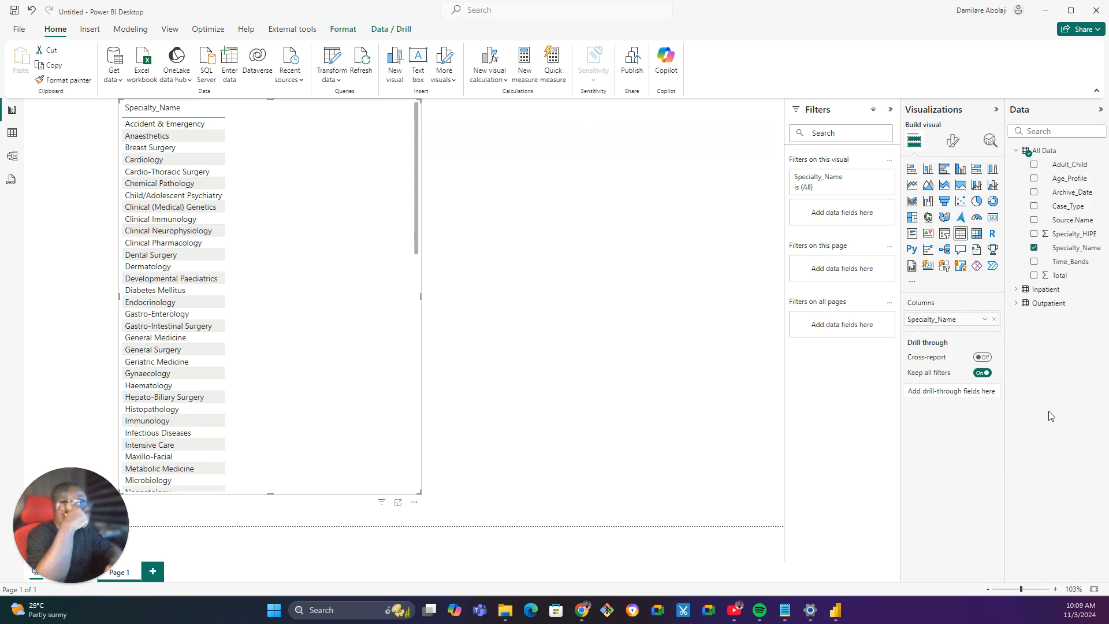
{"action": "left_click", "coordinate": [114, 59]}
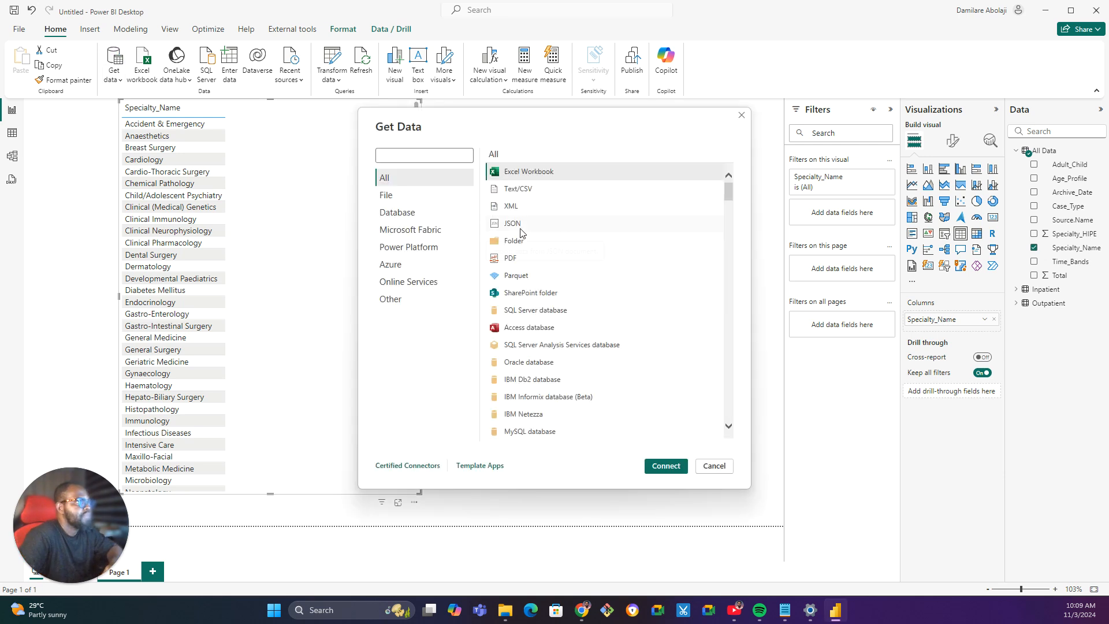
{"action": "left_click", "coordinate": [530, 190]}
{"action": "left_click", "coordinate": [665, 466]}
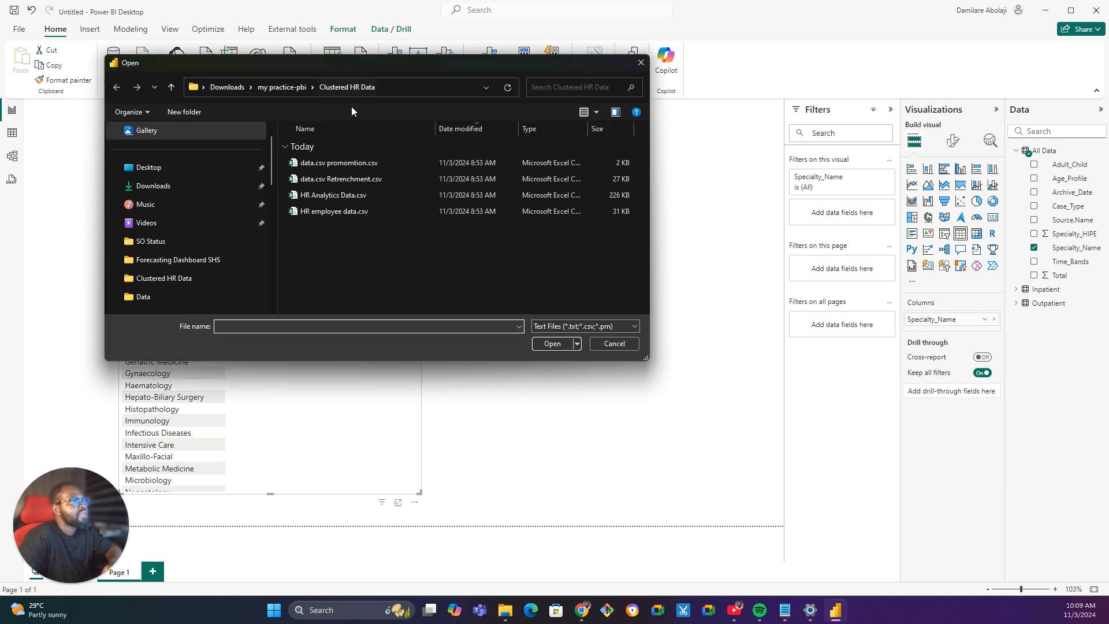
{"action": "left_click", "coordinate": [272, 86]}
{"action": "left_click", "coordinate": [227, 87]}
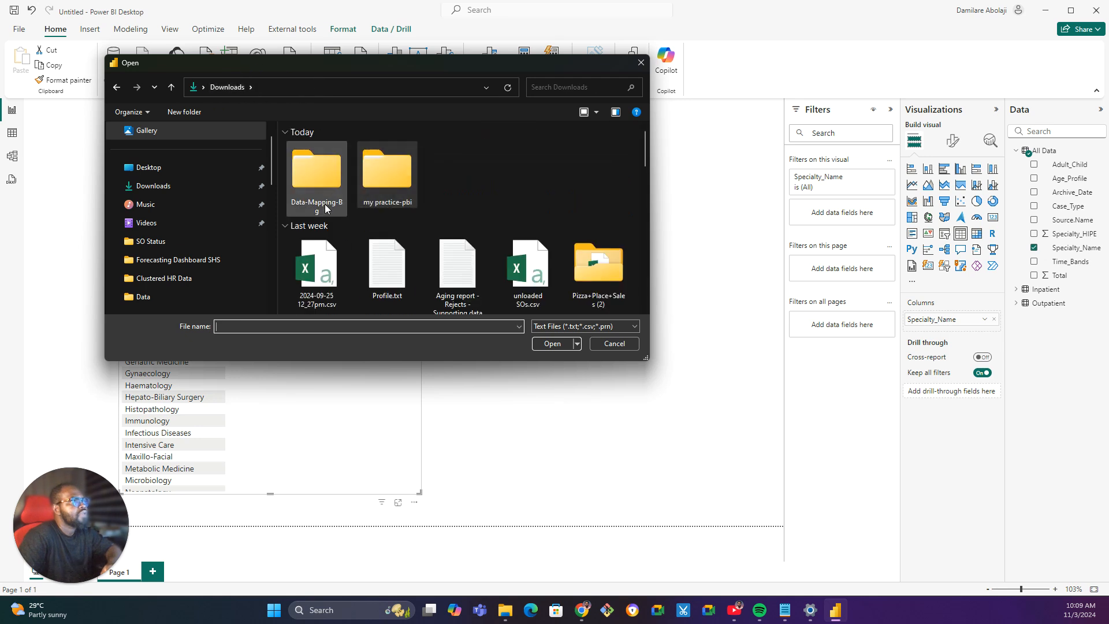
{"action": "double_click", "coordinate": [316, 198]}
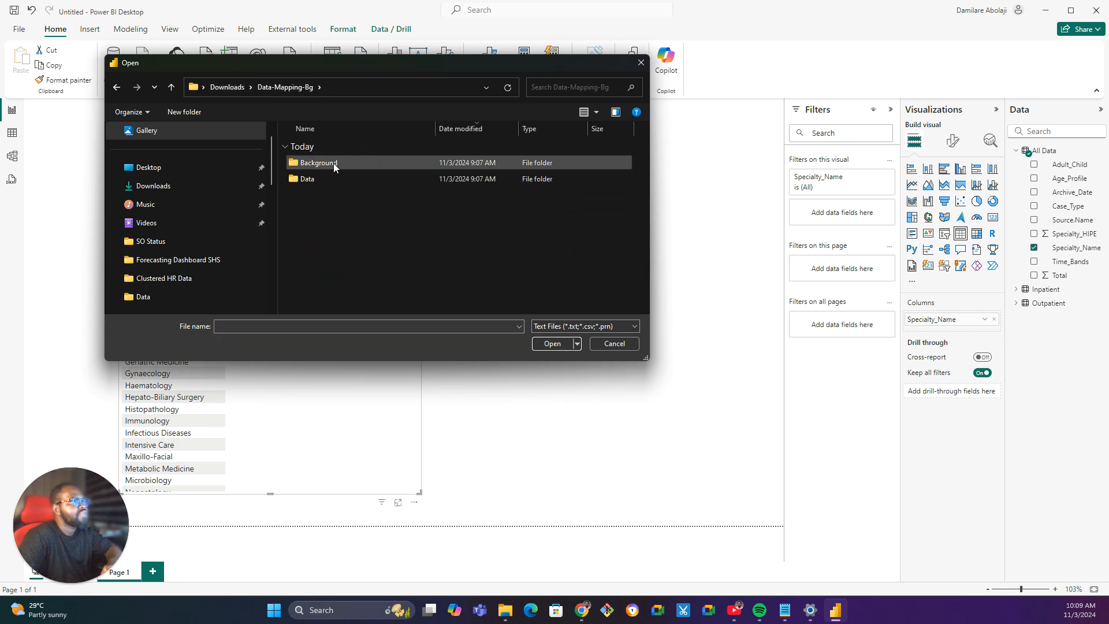
{"action": "double_click", "coordinate": [327, 178]}
{"action": "left_click", "coordinate": [332, 164]}
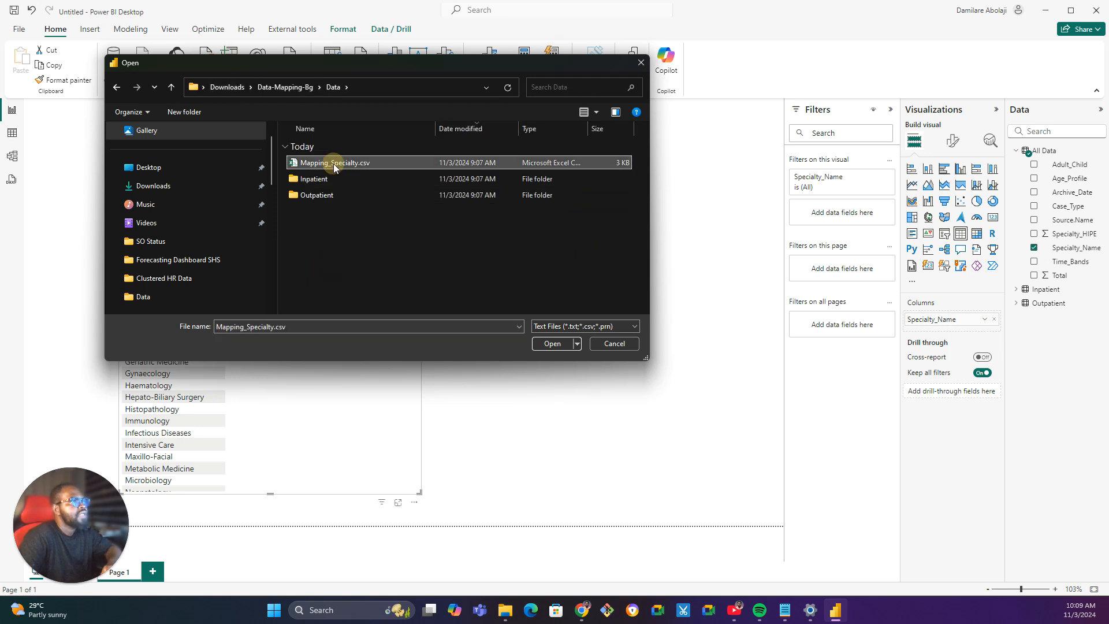
{"action": "left_click", "coordinate": [545, 343]}
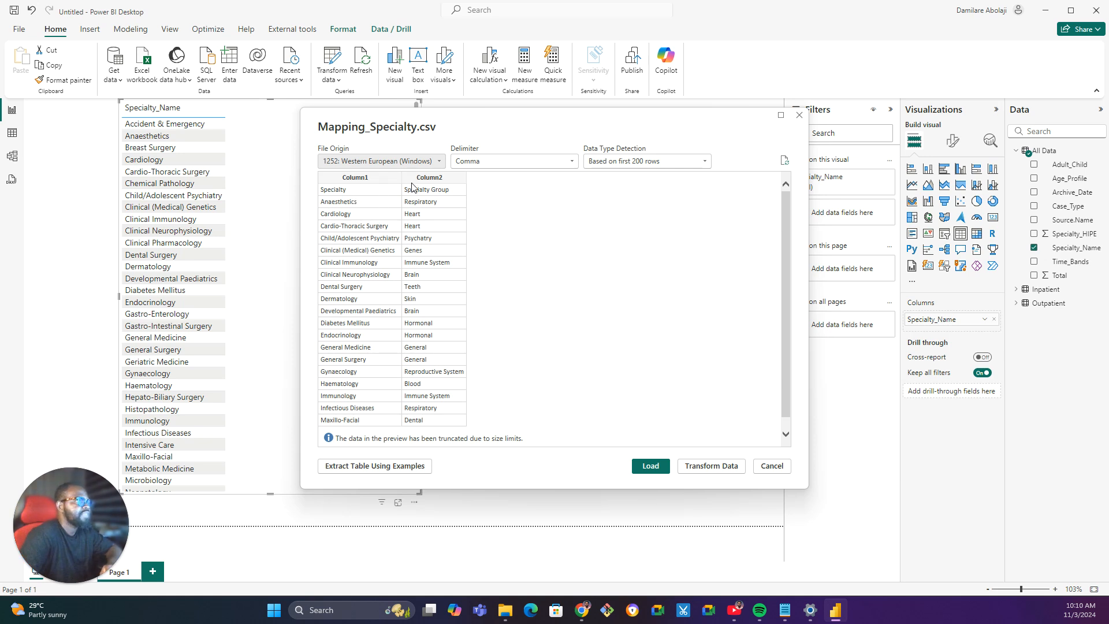
{"action": "left_click", "coordinate": [698, 467]}
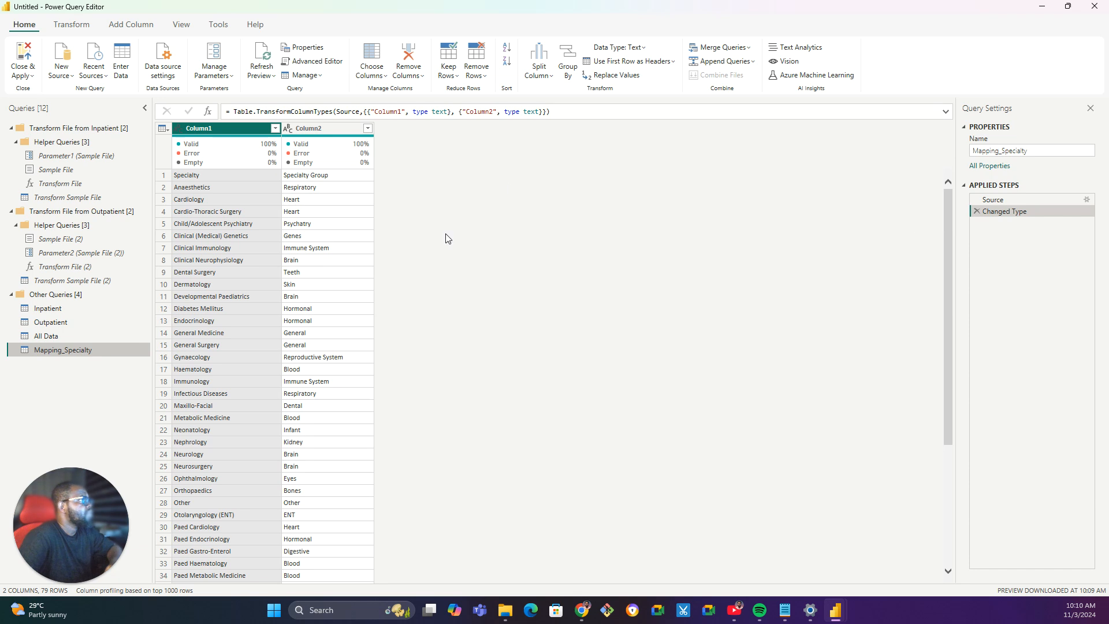
Promote the first row of Mapping_Specialty to headers and apply the query changes to the report.
{"action": "left_click", "coordinate": [627, 65]}
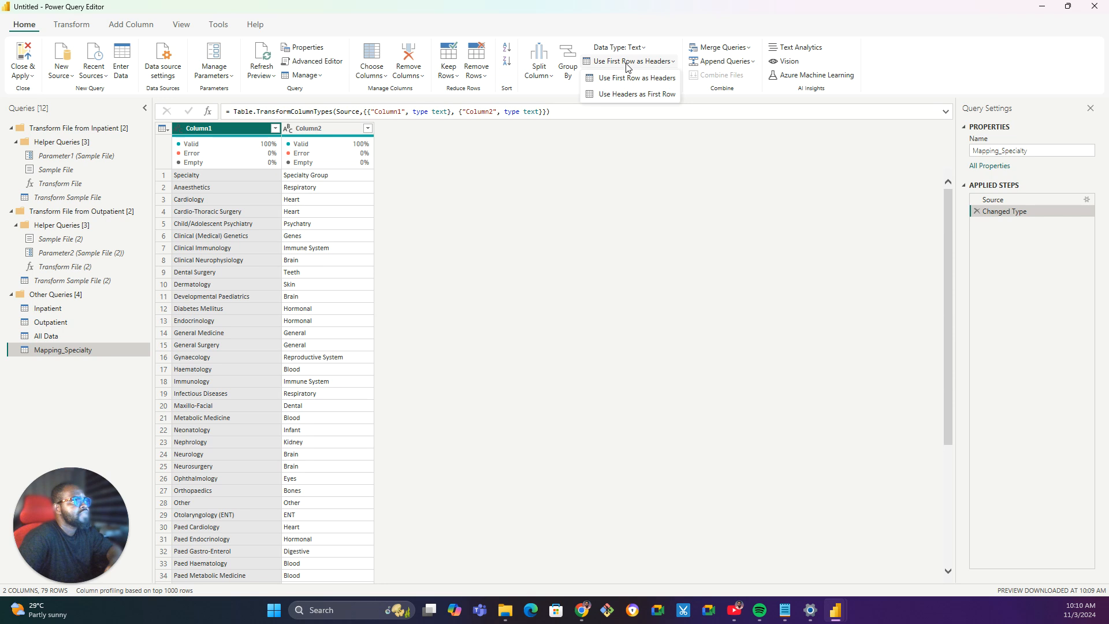
{"action": "left_click", "coordinate": [634, 82]}
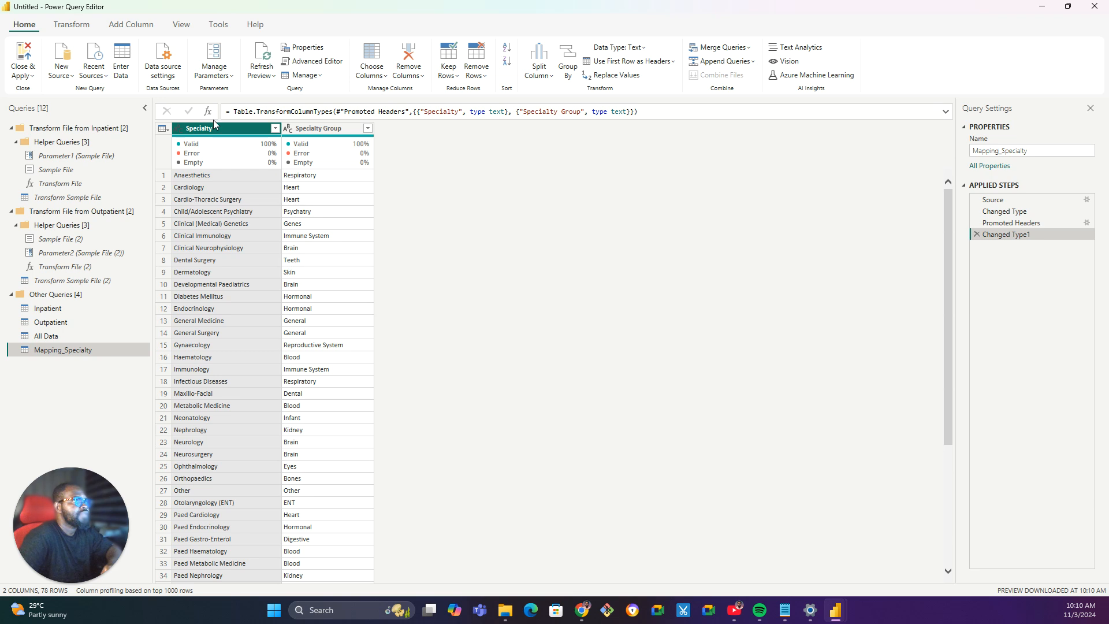
{"action": "left_click", "coordinate": [16, 55]}
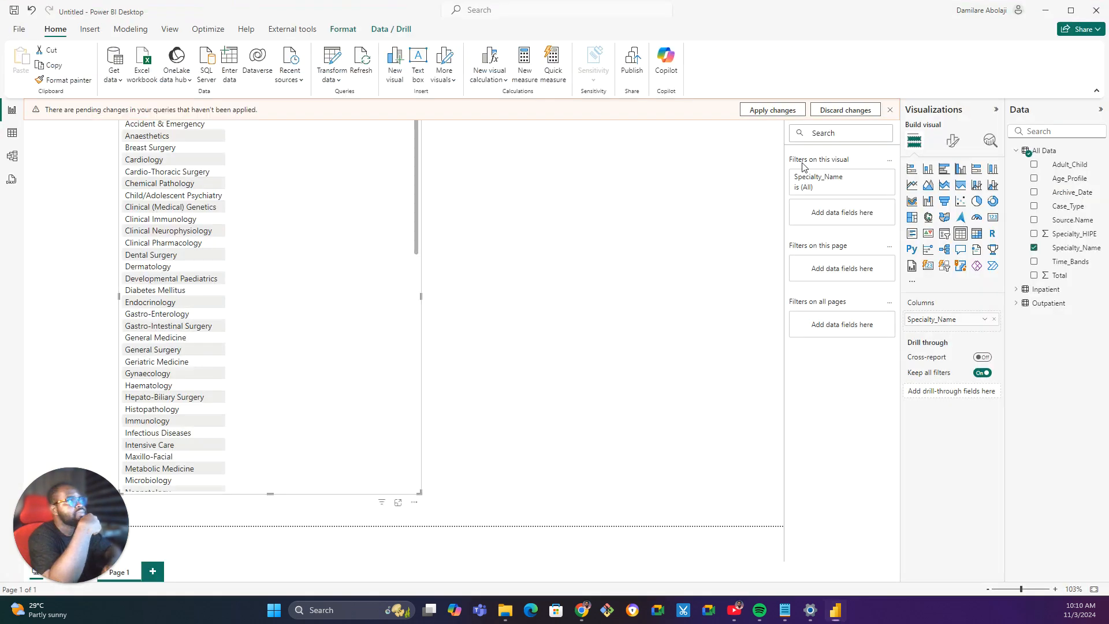
{"action": "mouse_move", "coordinate": [820, 614]}
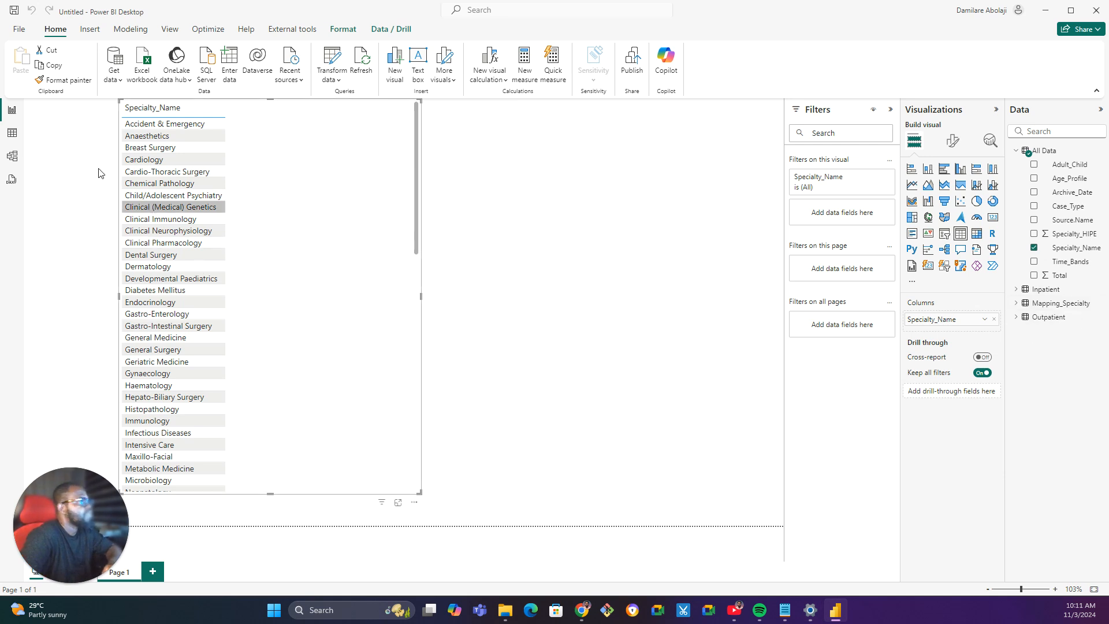
In the model diagram, spread out the All Data and Outpatient tables and delete the relationships linking Inpatient and Outpatient to Mapping_Specialty.
{"action": "left_click", "coordinate": [16, 161]}
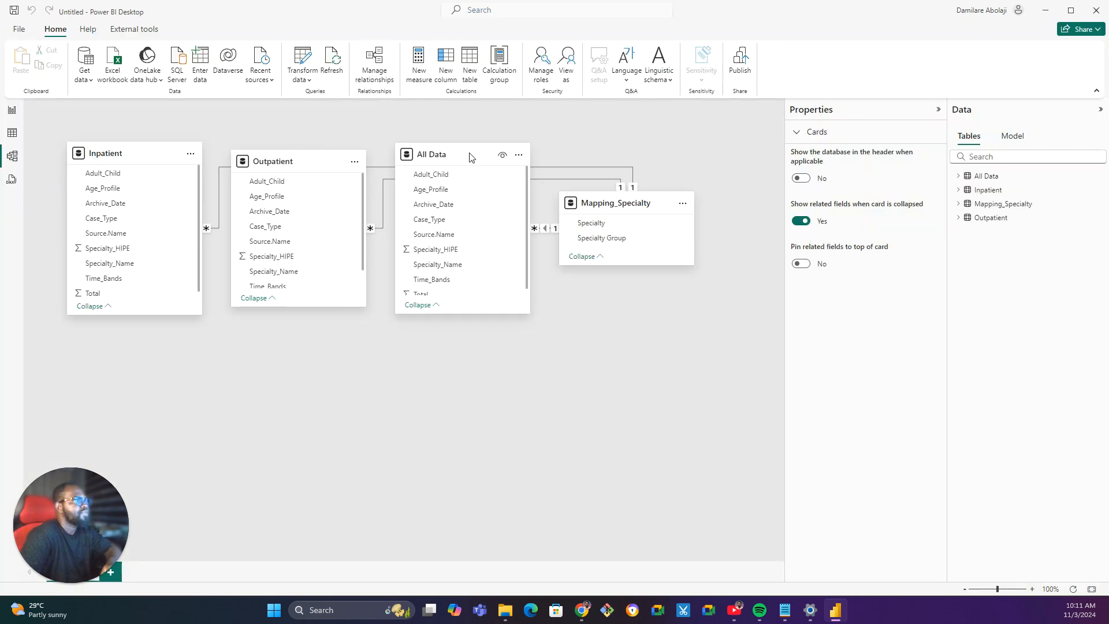
{"action": "left_click_drag", "start_coordinate": [470, 157], "coordinate": [473, 339]}
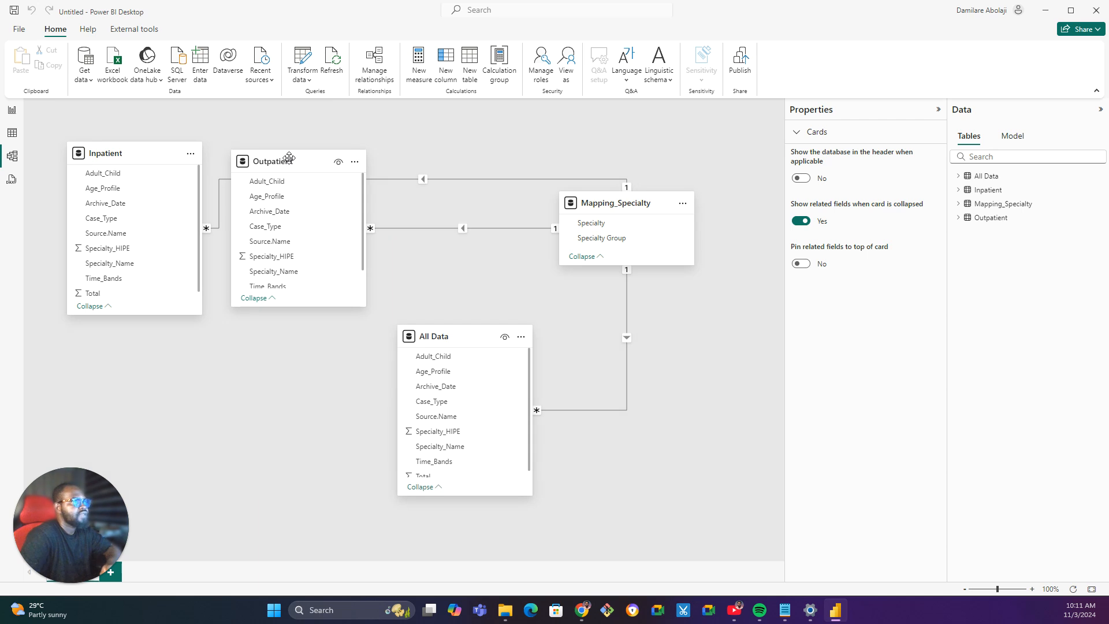
{"action": "left_click", "coordinate": [219, 192]}
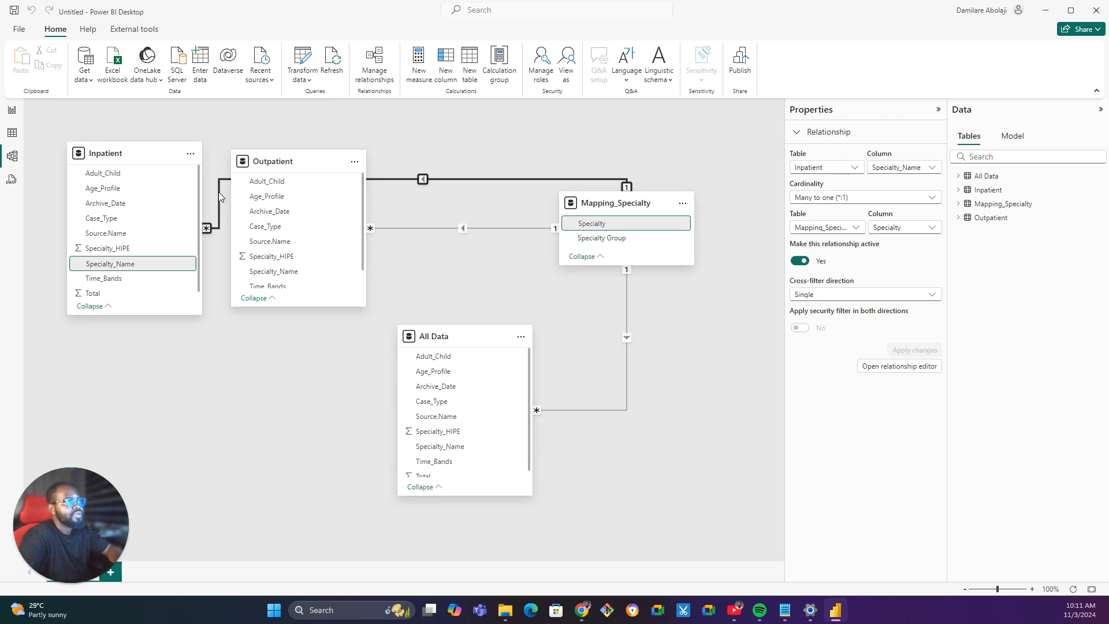
{"action": "key", "text": "Delete"}
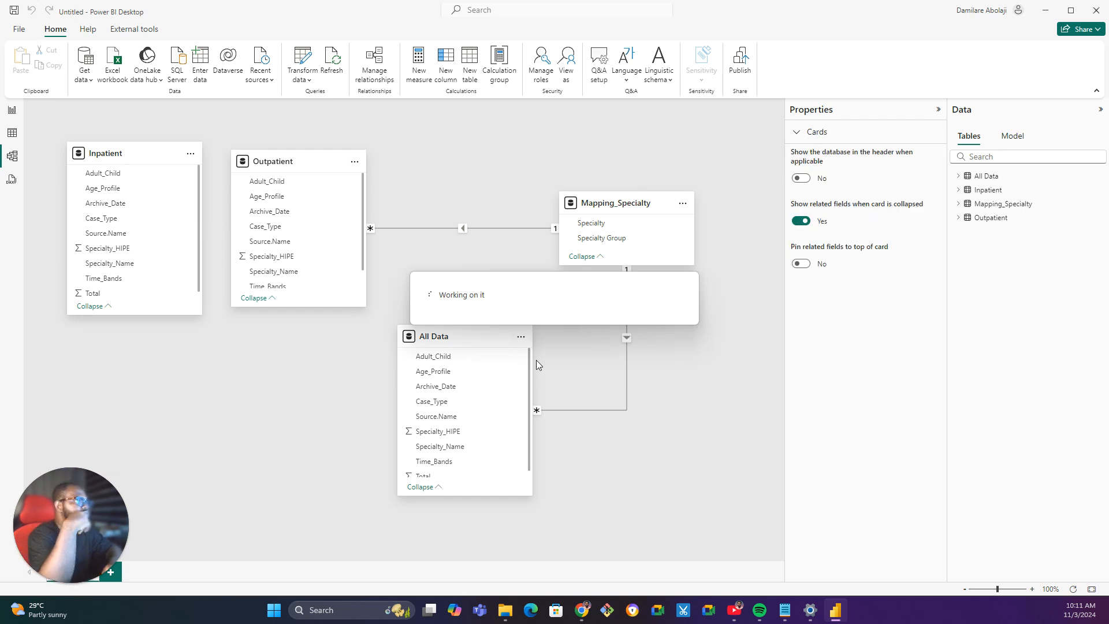
{"action": "left_click", "coordinate": [446, 228]}
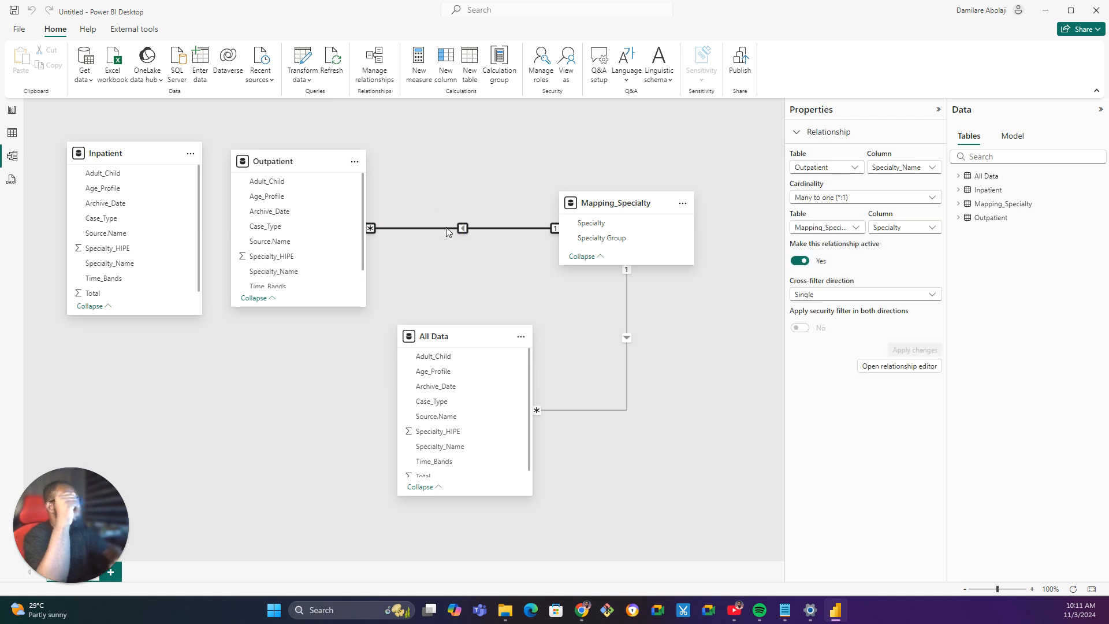
{"action": "key", "text": "Delete"}
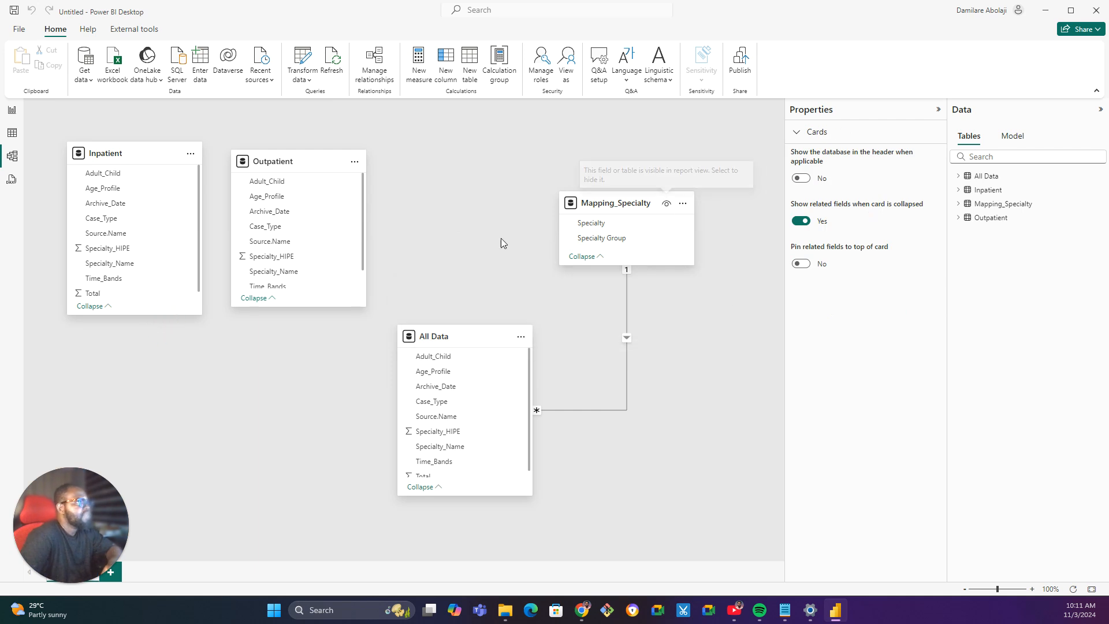
{"action": "left_click_drag", "start_coordinate": [306, 155], "coordinate": [141, 330]}
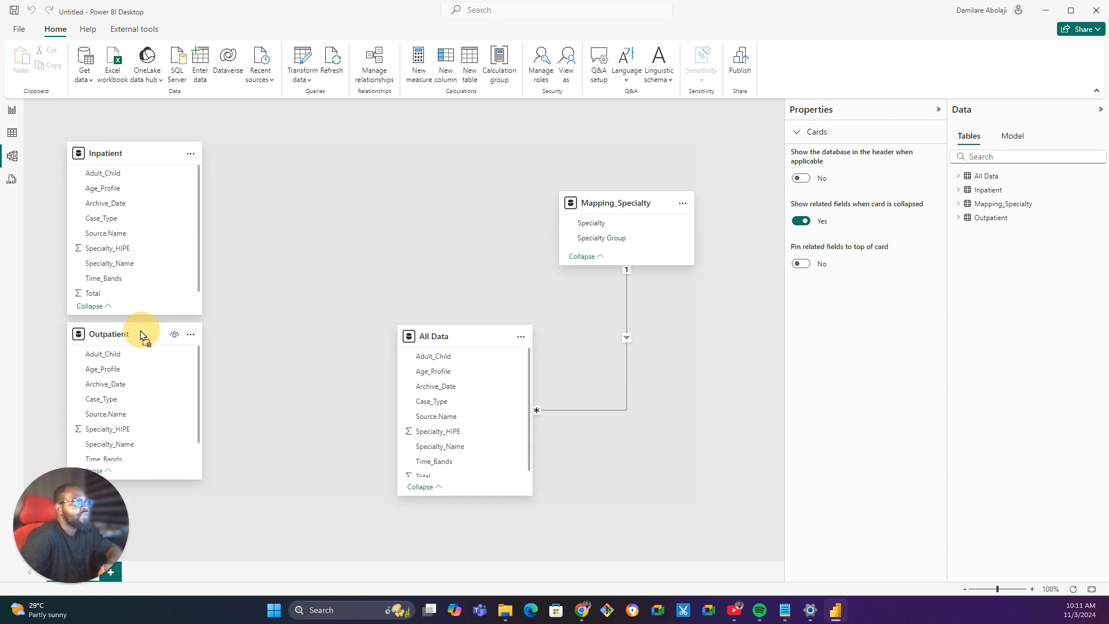
In the model diagram, align the All Data and Mapping_Specialty tables side by side and heighten the Mapping_Specialty card to match All Data.
{"action": "left_click", "coordinate": [627, 338]}
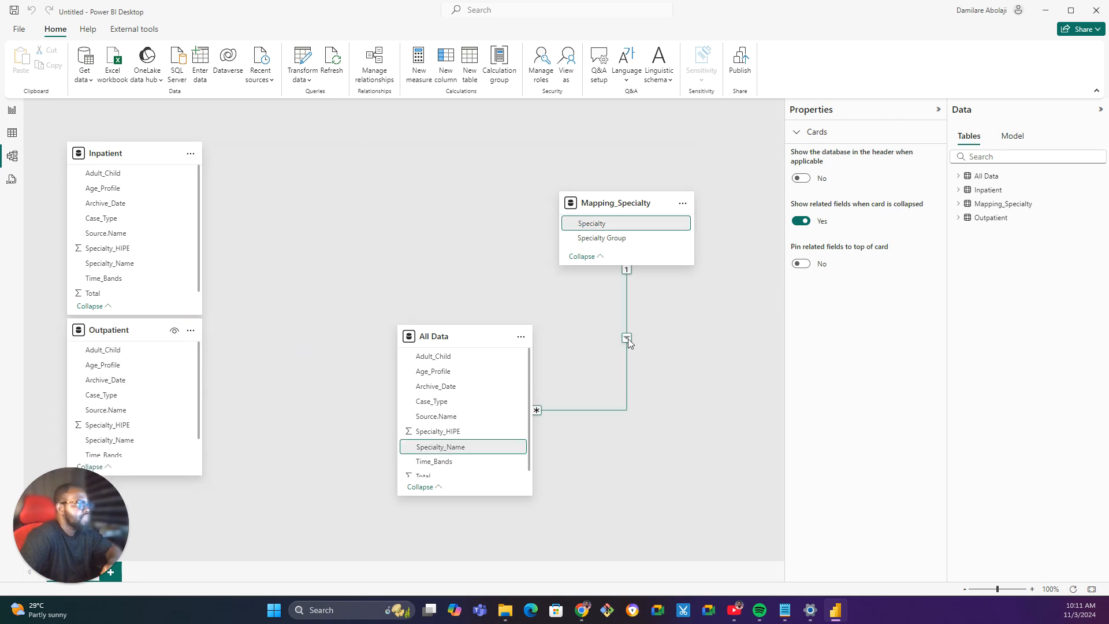
{"action": "left_click_drag", "start_coordinate": [478, 333], "coordinate": [427, 181]}
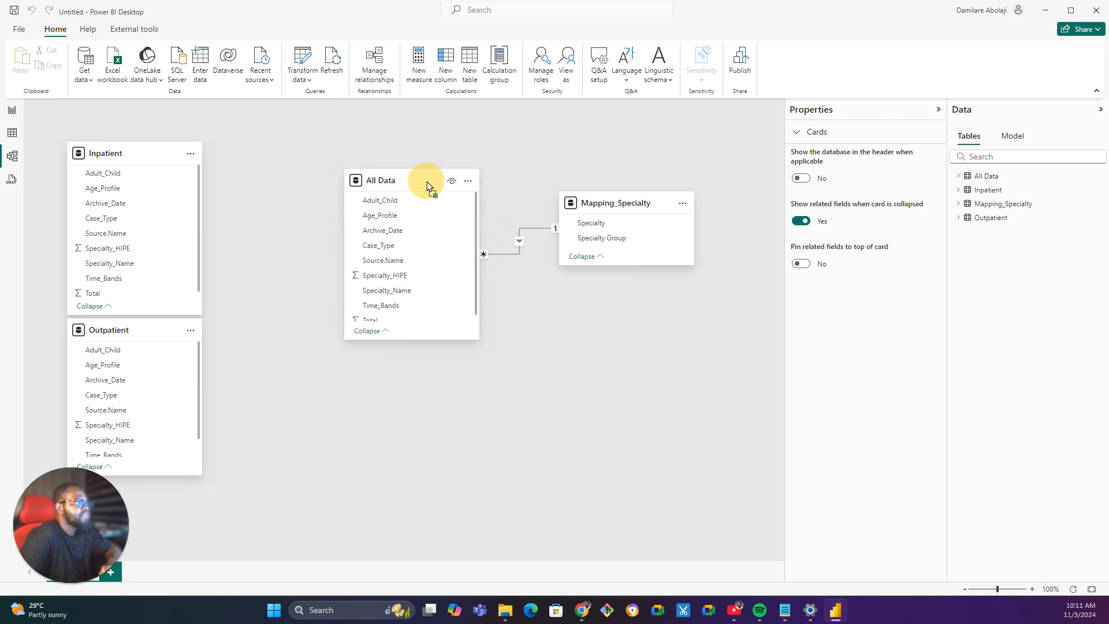
{"action": "left_click_drag", "start_coordinate": [635, 204], "coordinate": [652, 185]}
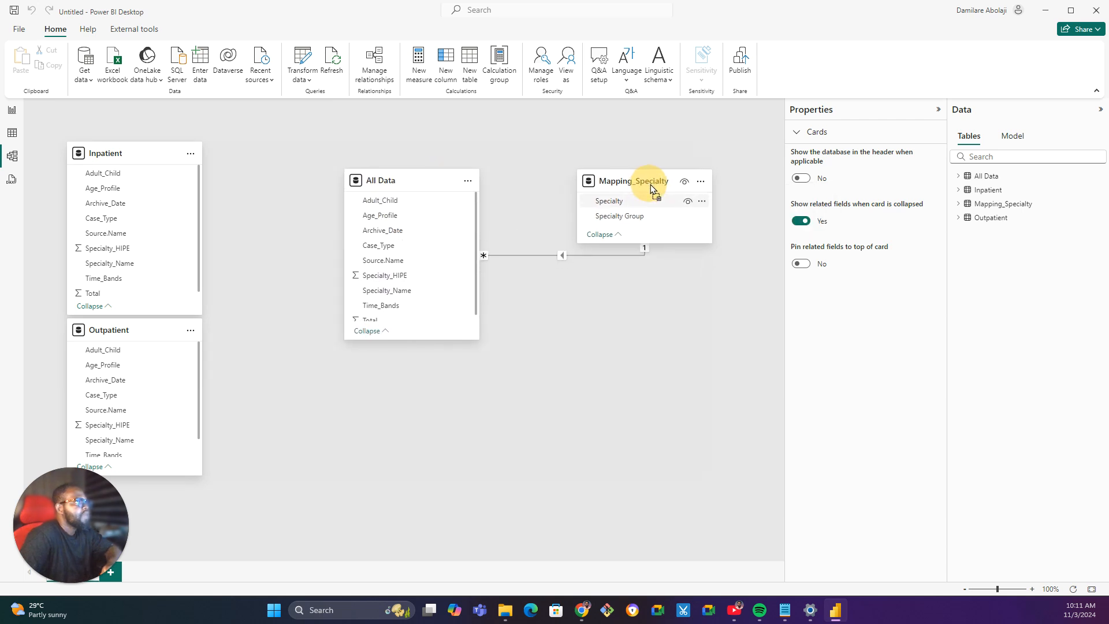
{"action": "left_click_drag", "start_coordinate": [648, 243], "coordinate": [656, 339]}
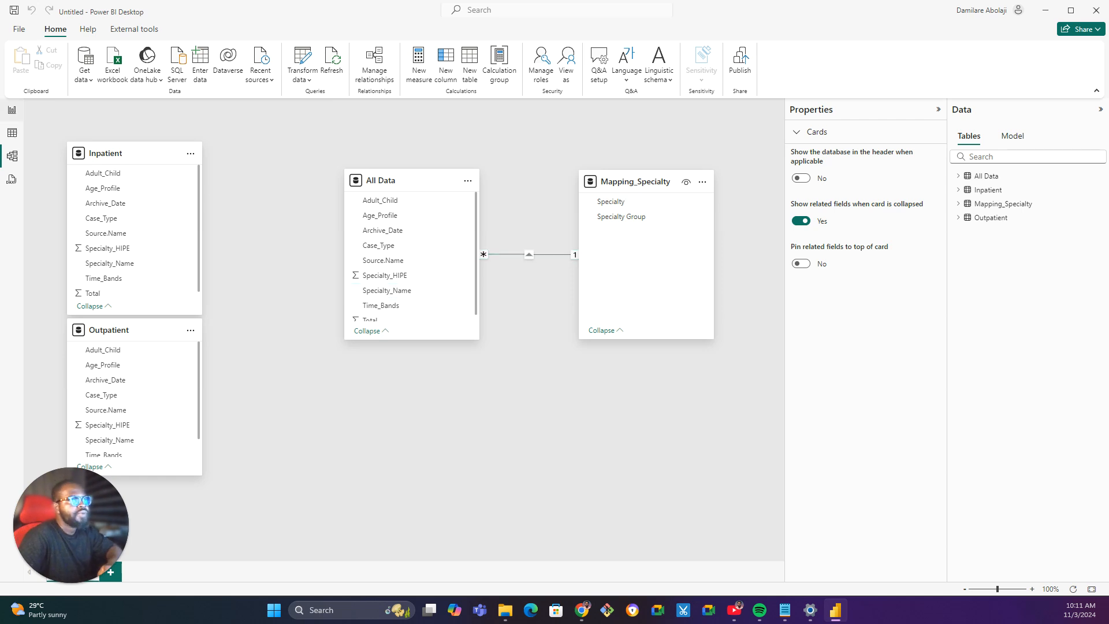
Switch to the report page and add Specialty Group from Mapping_Specialty as a second column of the Specialty_Name table visual.
{"action": "left_click", "coordinate": [12, 110]}
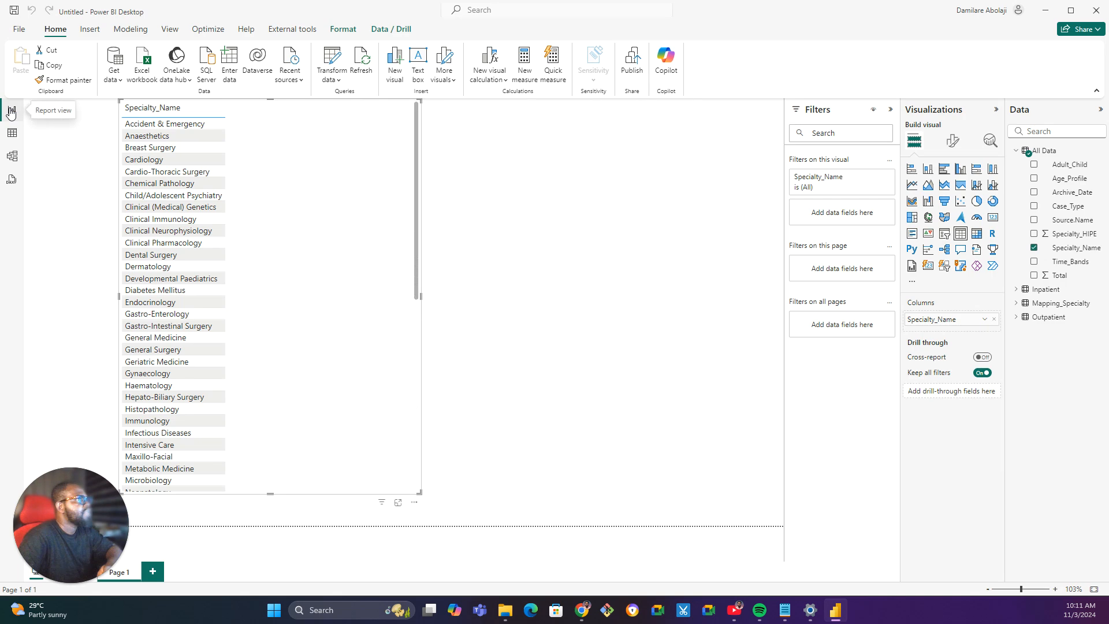
{"action": "left_click", "coordinate": [1020, 307]}
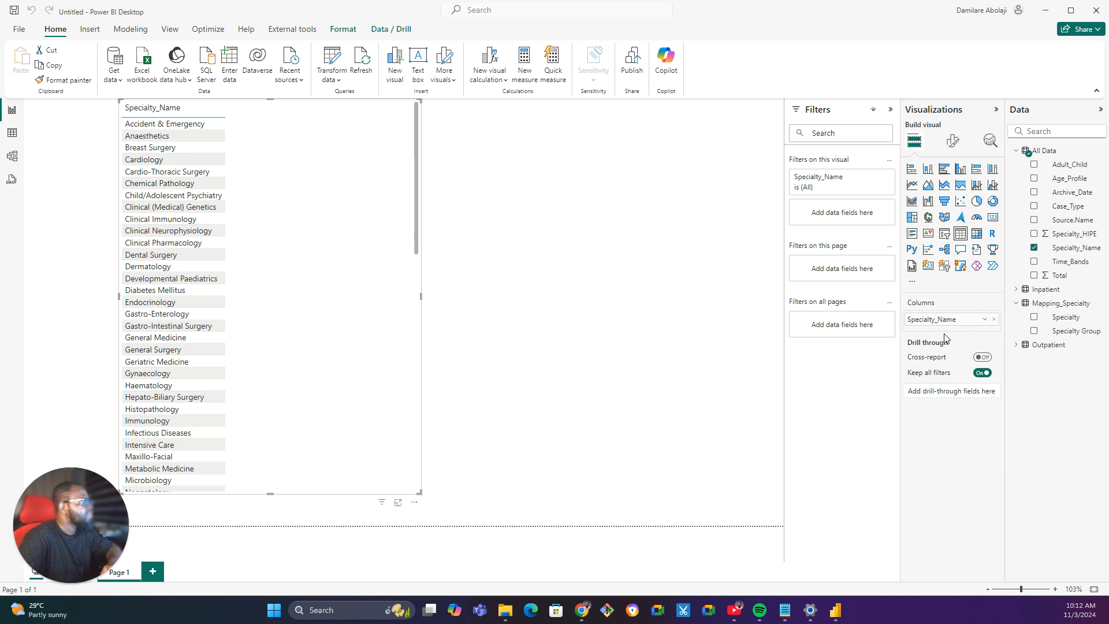
{"action": "left_click_drag", "start_coordinate": [1077, 331], "coordinate": [963, 330]}
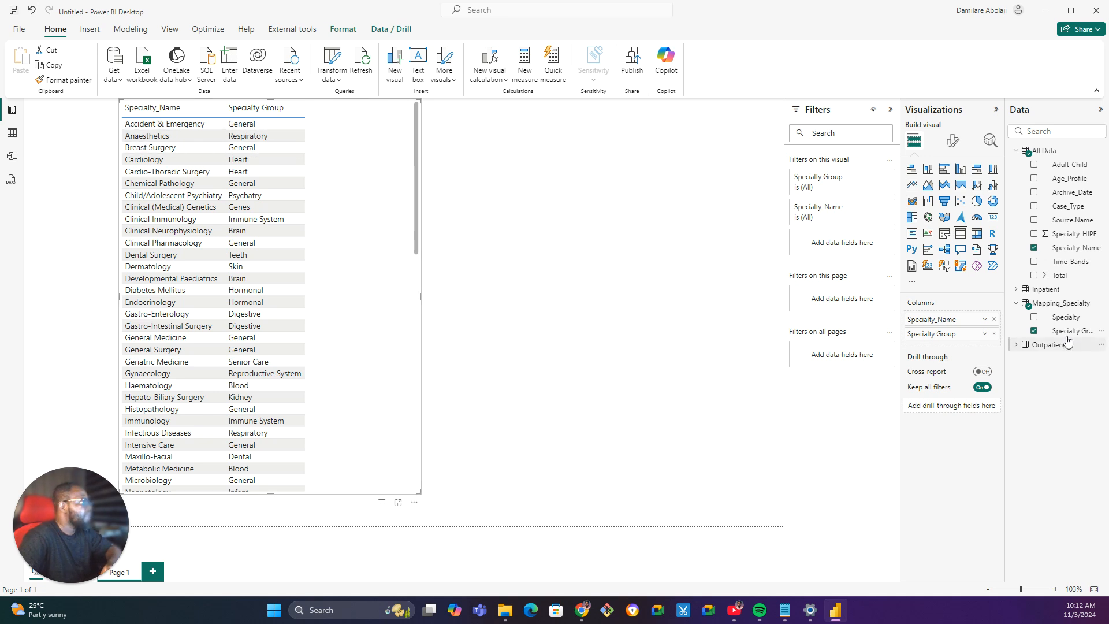
Add a Specialty Group slicer from Mapping_Specialty, place it beside the table visual and shorten its height.
{"action": "left_click", "coordinate": [548, 319]}
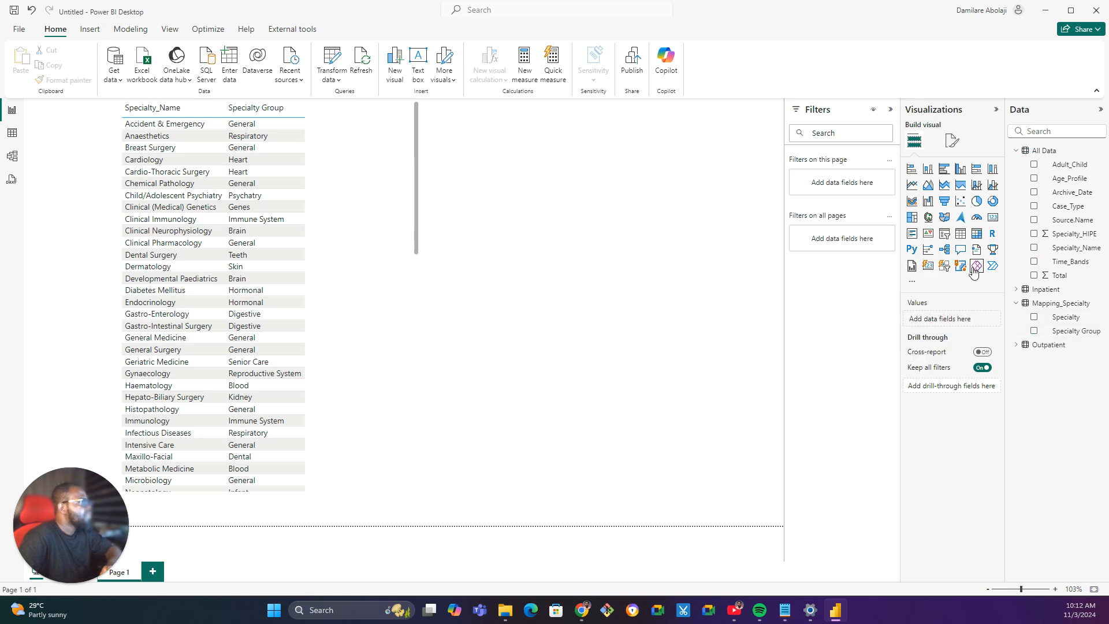
{"action": "left_click", "coordinate": [946, 237]}
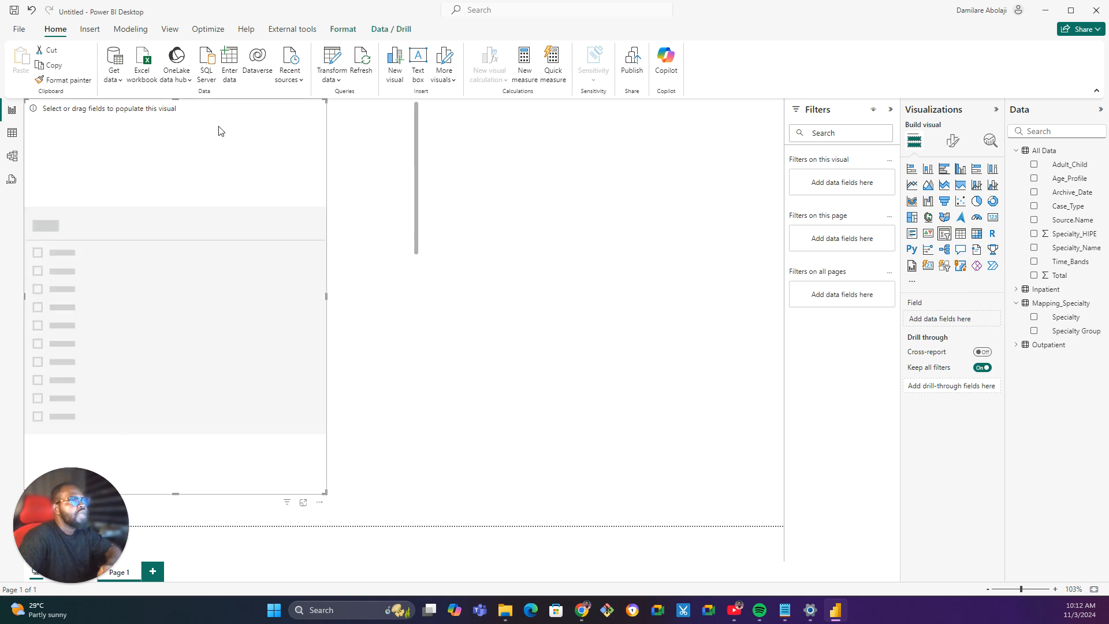
{"action": "left_click_drag", "start_coordinate": [218, 130], "coordinate": [653, 161]}
{"action": "left_click_drag", "start_coordinate": [1095, 336], "coordinate": [953, 327]}
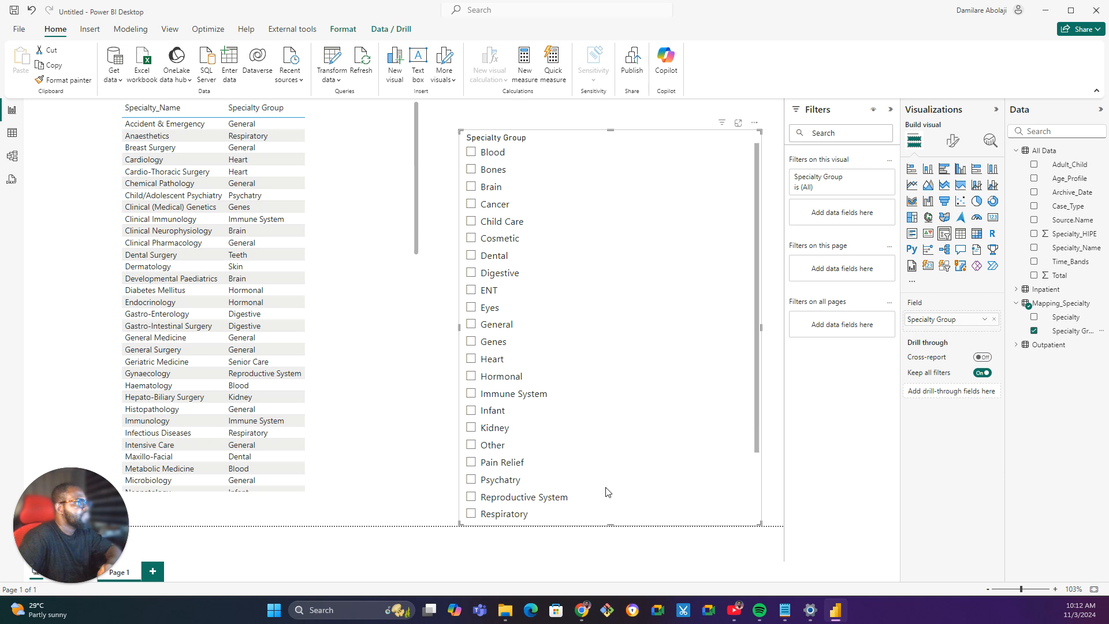
{"action": "left_click_drag", "start_coordinate": [610, 522], "coordinate": [586, 384]}
Filter the table by the Blood, Bones, Brain, Cancer, Urine, X-ray and Hormonal specialty groups in turn to check the mapping.
{"action": "left_click", "coordinate": [471, 153]}
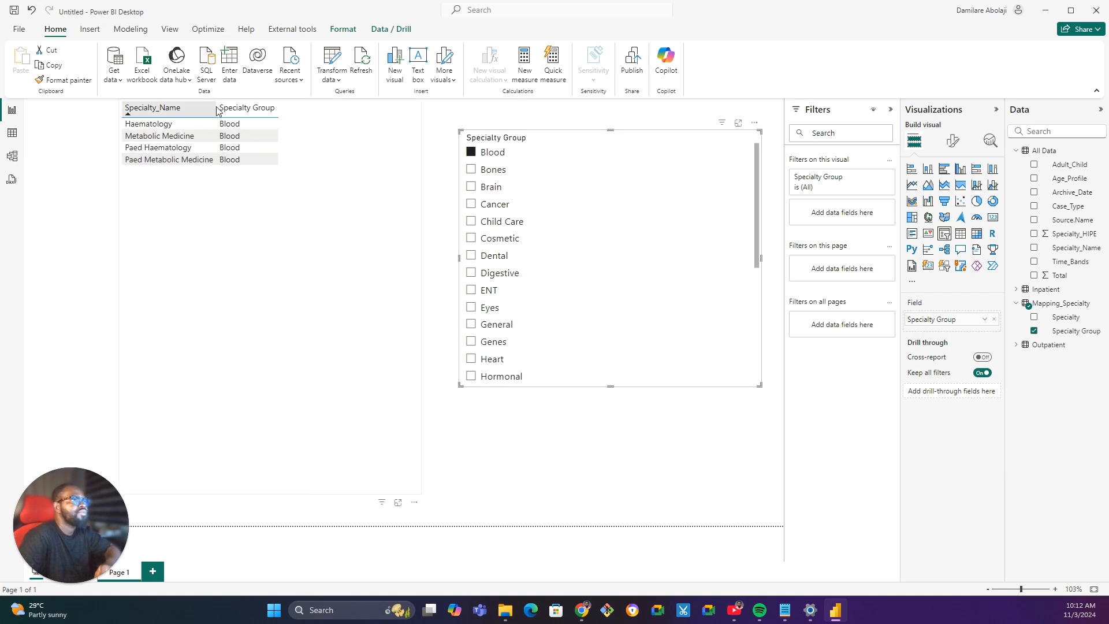
{"action": "left_click", "coordinate": [472, 170]}
{"action": "left_click", "coordinate": [470, 187]}
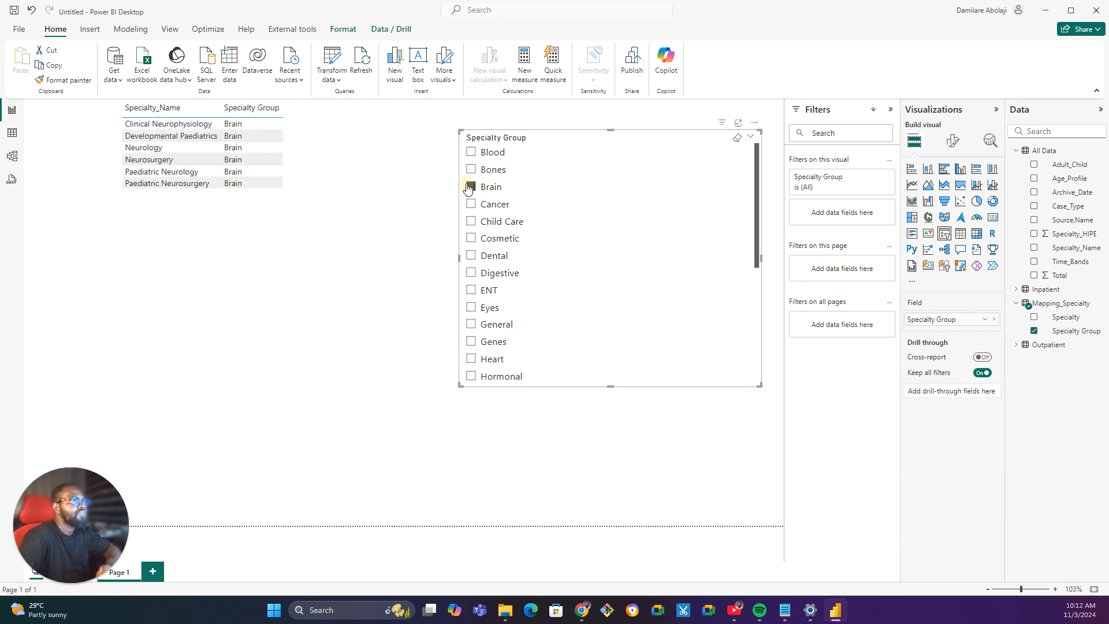
{"action": "left_click", "coordinate": [472, 206]}
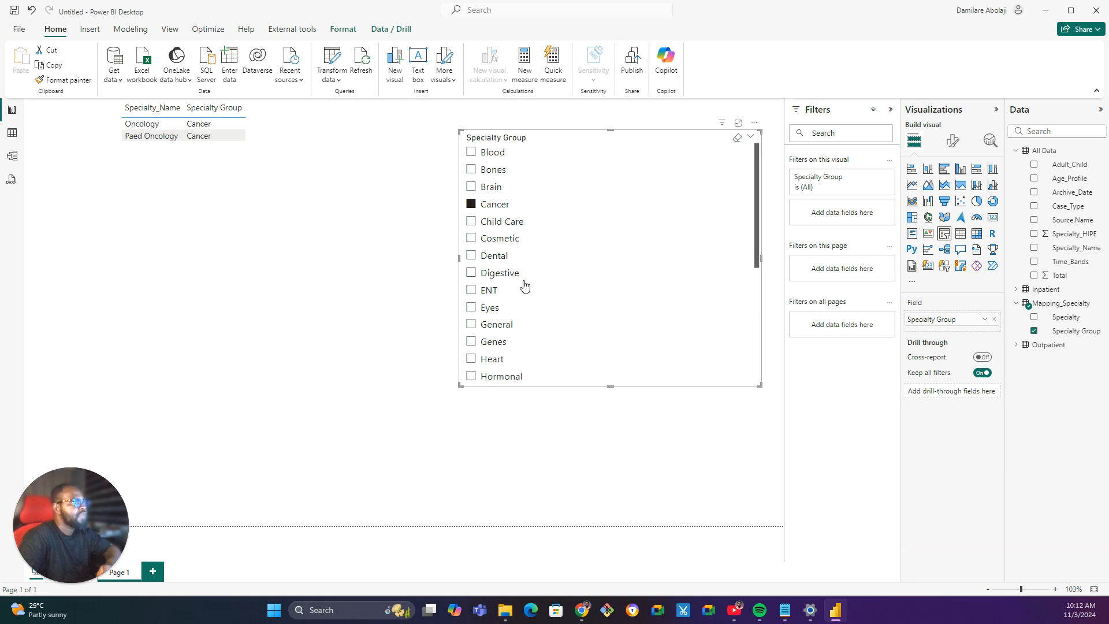
{"action": "scroll", "coordinate": [522, 284], "scroll_direction": "down", "scroll_amount": 5}
{"action": "left_click", "coordinate": [471, 359]}
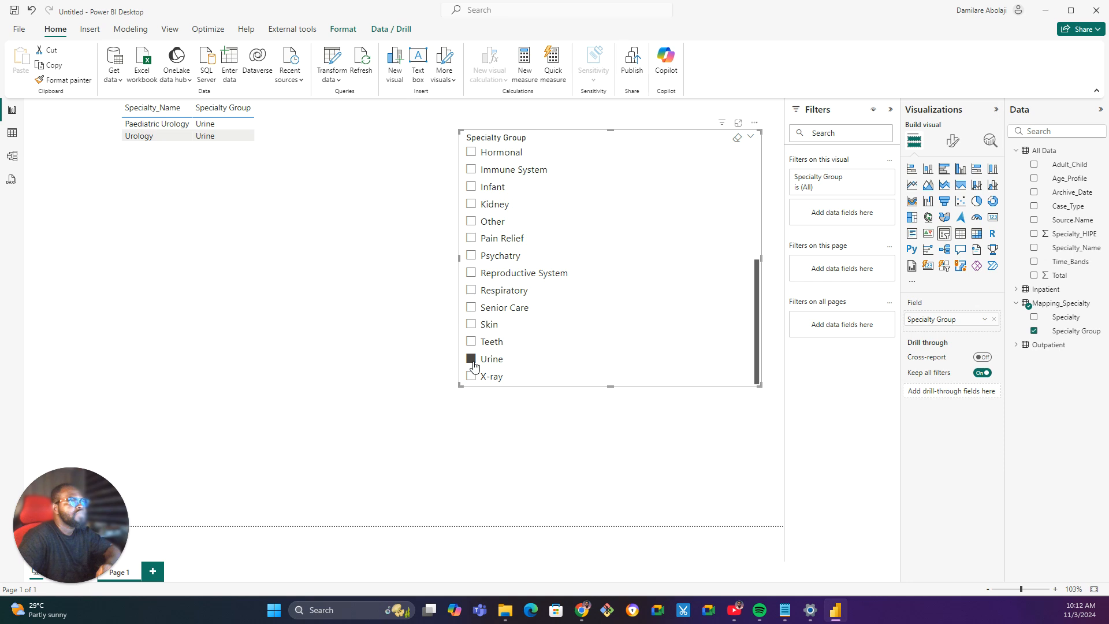
{"action": "left_click", "coordinate": [470, 376]}
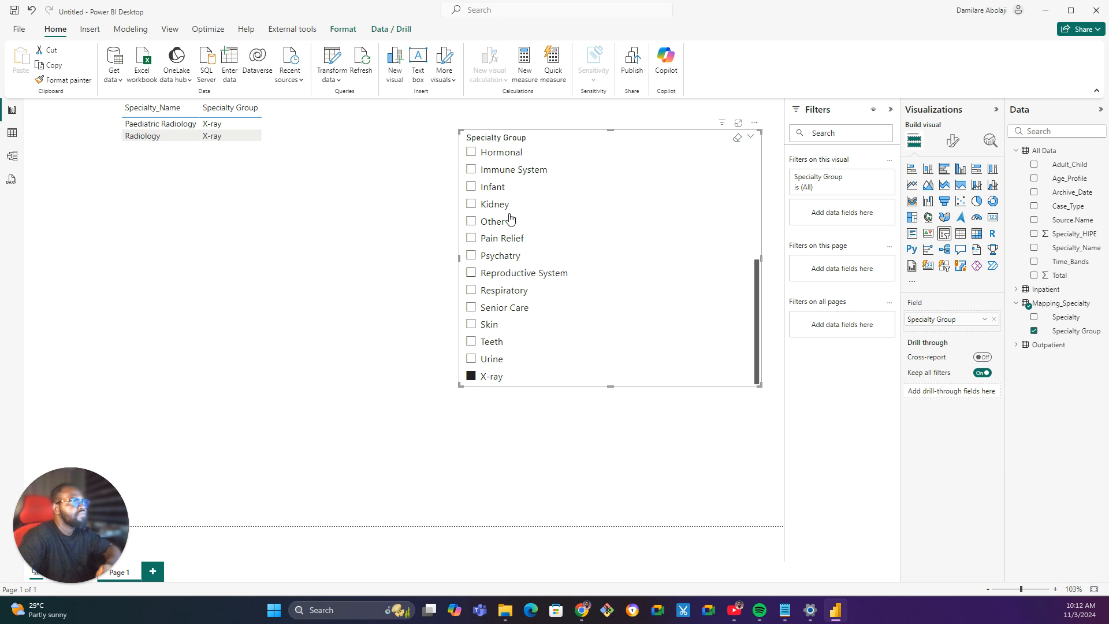
{"action": "left_click", "coordinate": [471, 153]}
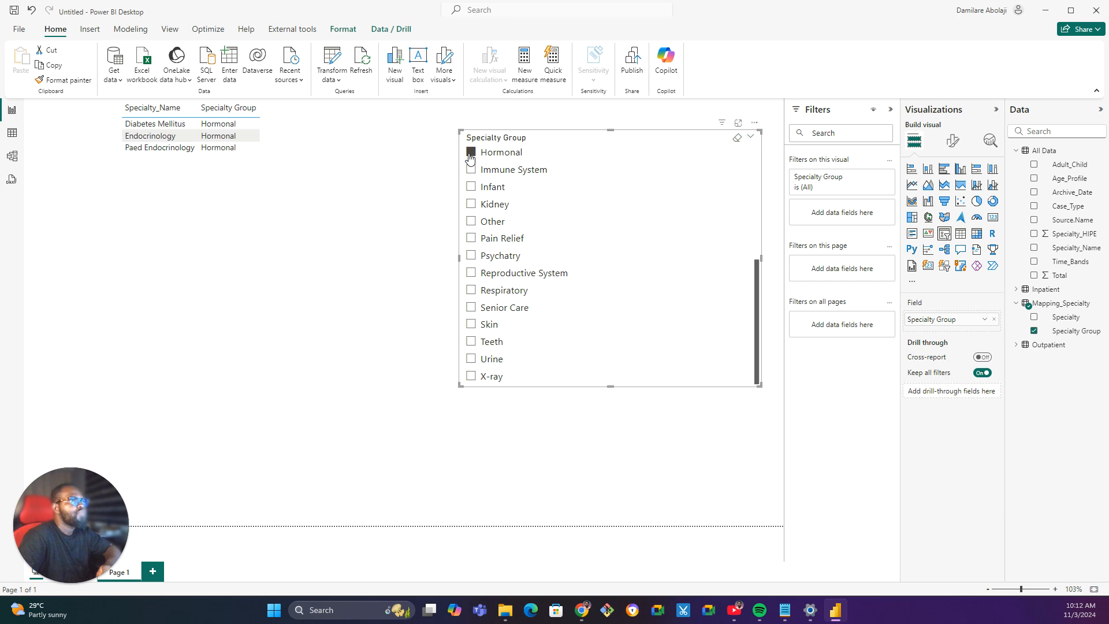